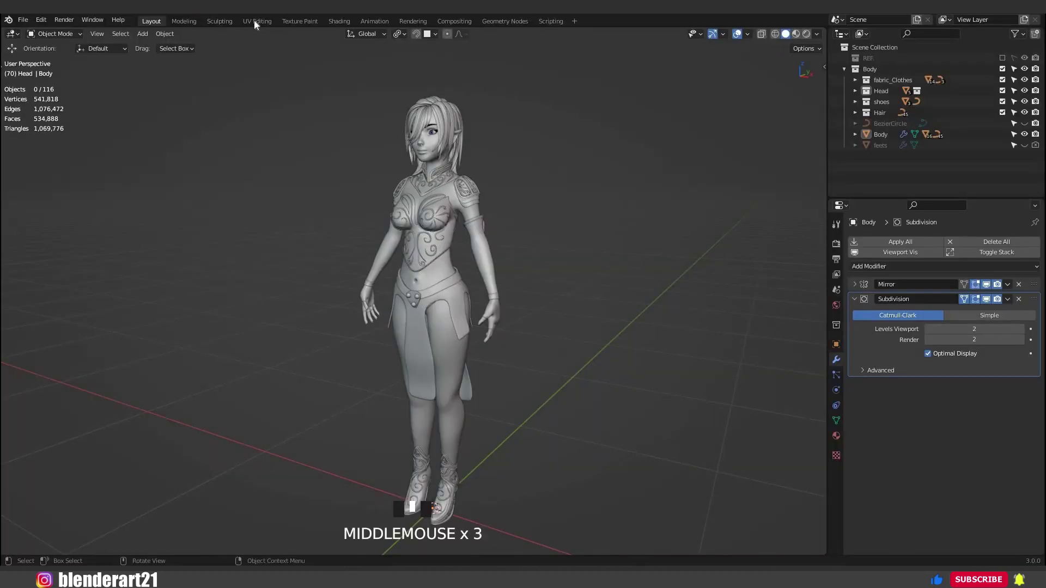
- Split the Layout workspace's 3D viewport in two, turn one half into a UV Editor and widen it slightly
{"action": "left_click", "coordinate": [255, 21]}
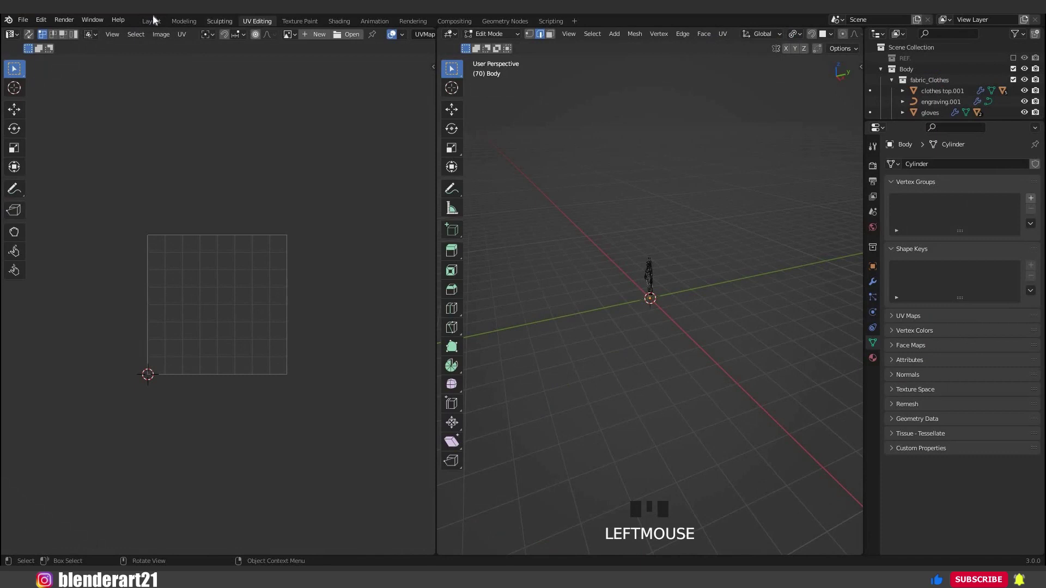
{"action": "left_click", "coordinate": [908, 511]}
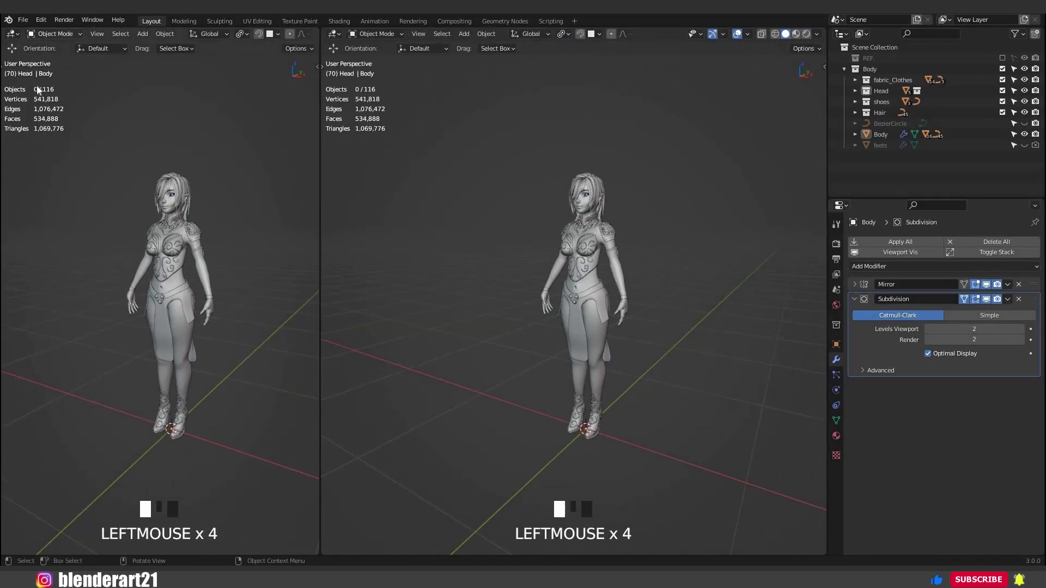
{"action": "left_click", "coordinate": [12, 34]}
{"action": "left_click", "coordinate": [32, 77]}
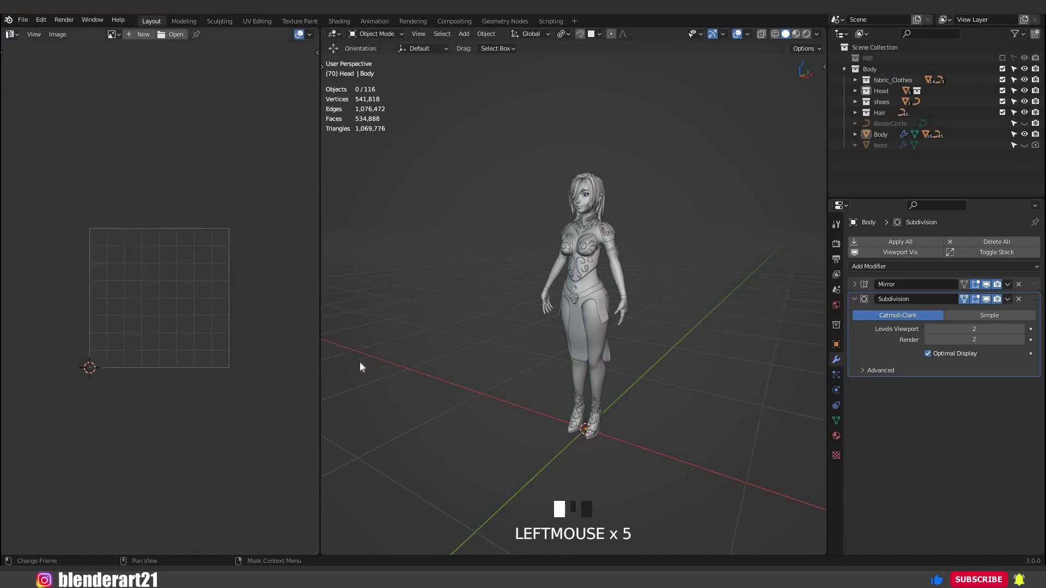
{"action": "left_click_drag", "start_coordinate": [320, 312], "coordinate": [362, 308]}
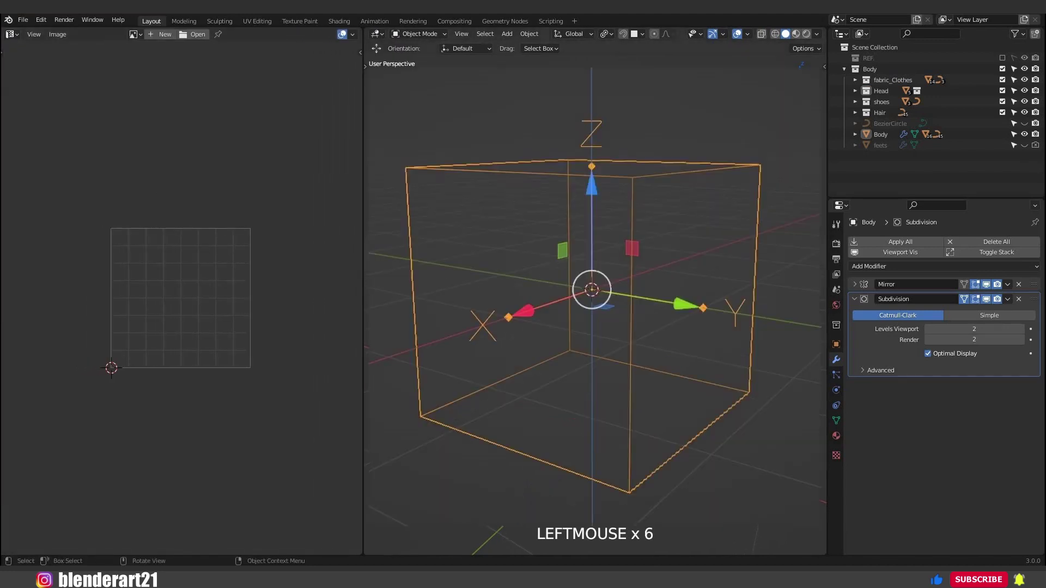
- Enter Edit Mode on the character's Body mesh and select all of its geometry to show its UVs
{"action": "scroll", "coordinate": [355, 329], "scroll_direction": "up", "scroll_amount": 2}
{"action": "middle_click_drag", "start_coordinate": [463, 327], "coordinate": [435, 328], "text": "shift"}
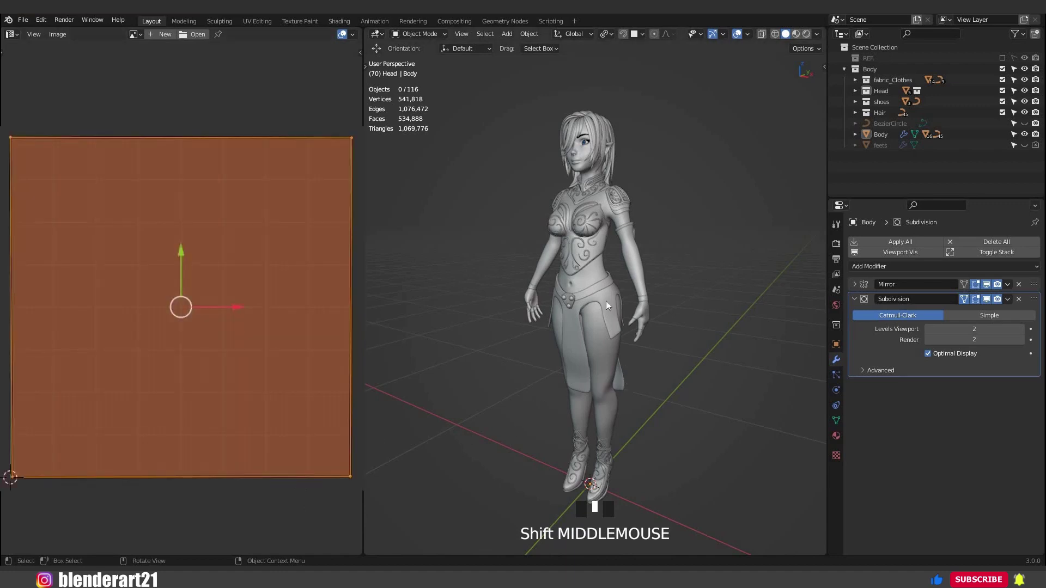
{"action": "mouse_move", "coordinate": [606, 301]}
{"action": "middle_mouse_down"}
{"action": "mouse_move", "coordinate": [593, 277]}
{"action": "mouse_move", "coordinate": [572, 294]}
{"action": "middle_mouse_up"}
{"action": "left_click", "coordinate": [570, 295]}
{"action": "key", "text": "Tab"}
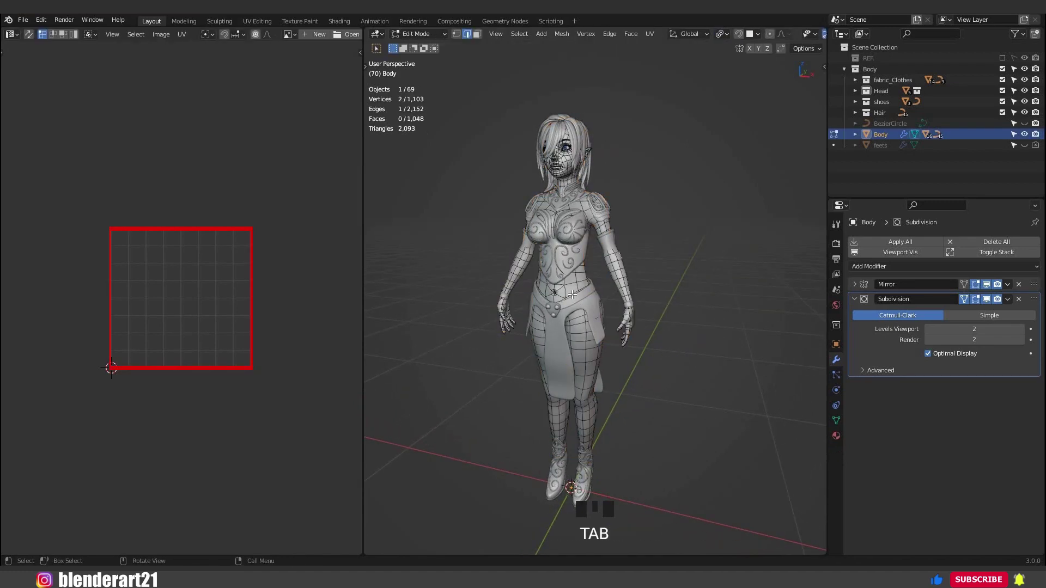
{"action": "key", "text": "a"}
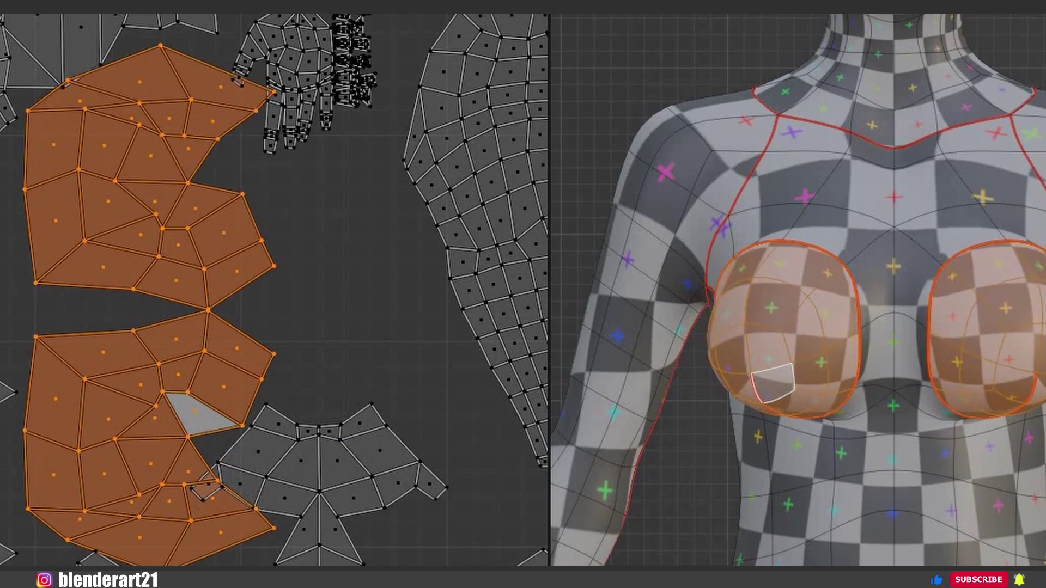
- Scale down the selected breast UV islands and reposition them in the UV layout
{"action": "key", "text": "s"}
{"action": "left_click", "coordinate": [257, 383]}
{"action": "key", "text": "g"}
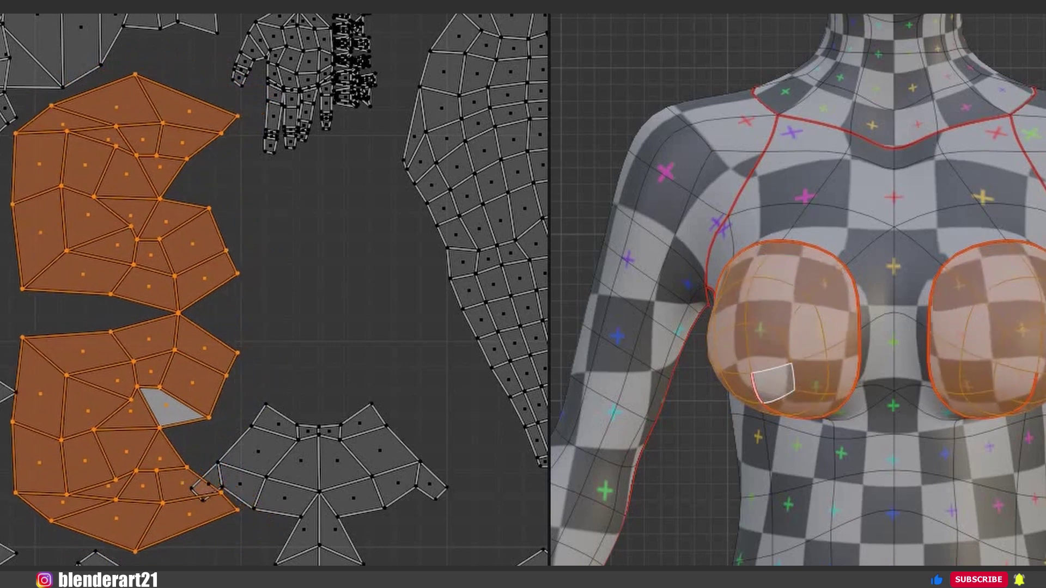
{"action": "left_click", "coordinate": [303, 165]}
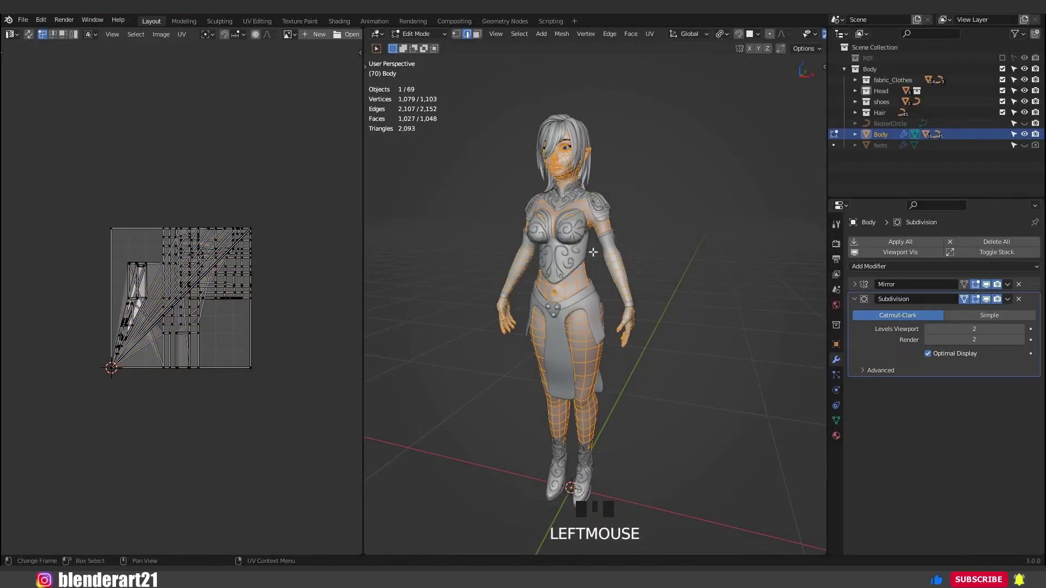
{"action": "middle_click_drag", "start_coordinate": [552, 265], "coordinate": [276, 287]}
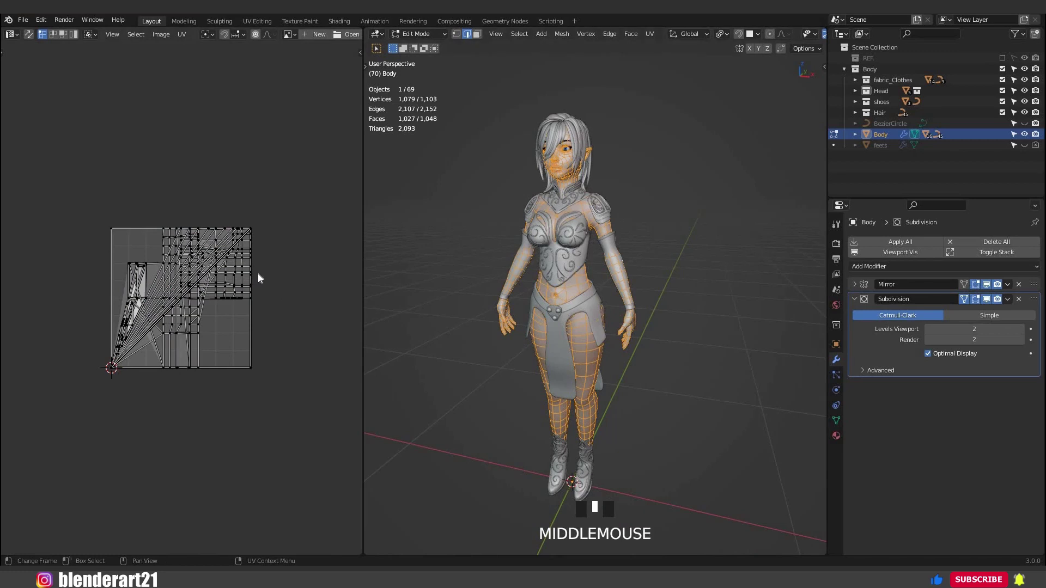
{"action": "scroll", "coordinate": [252, 309], "scroll_direction": "up", "scroll_amount": 1}
{"action": "scroll", "coordinate": [290, 292], "scroll_direction": "down", "scroll_amount": 1}
{"action": "middle_click_drag", "start_coordinate": [290, 291], "coordinate": [284, 328]}
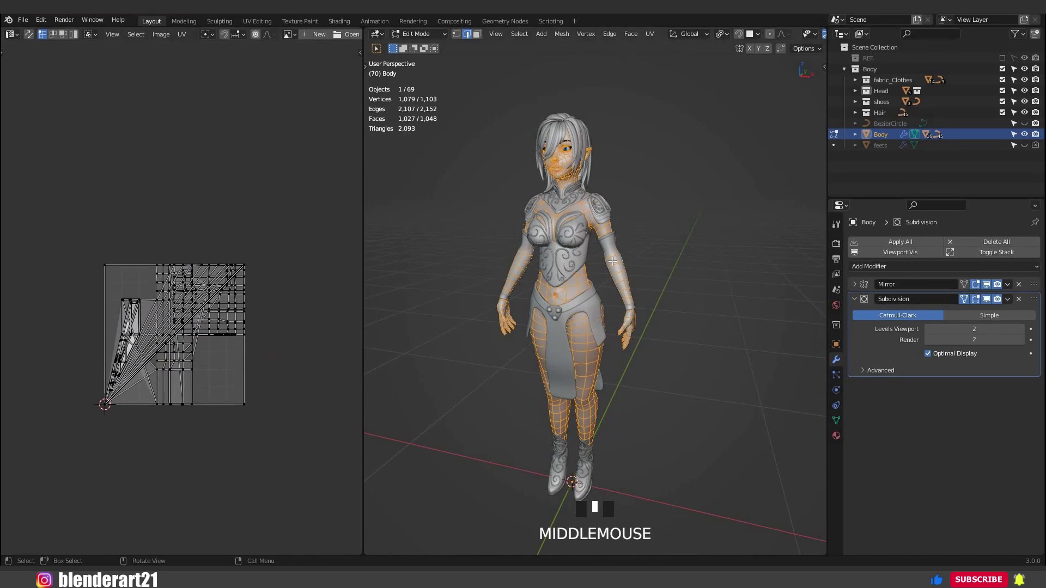
{"action": "middle_click_drag", "start_coordinate": [612, 261], "coordinate": [296, 188], "text": "shift"}
{"action": "scroll", "coordinate": [601, 278], "scroll_direction": "down", "scroll_amount": 2}
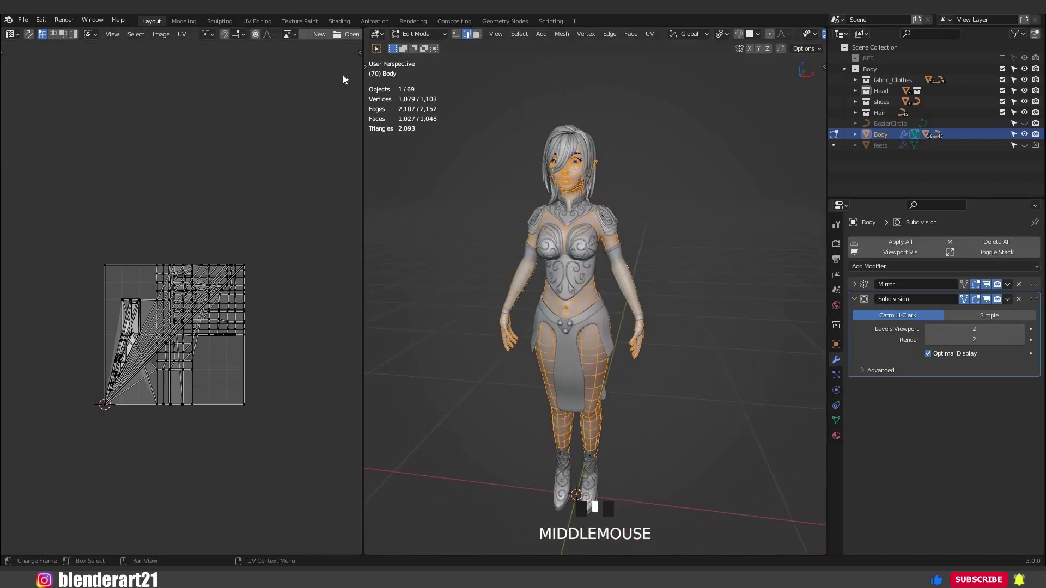
- Try a 3 by 3 UDIM grid shape in the UV Editor and reset the grid to a single tile
{"action": "key", "text": "n"}
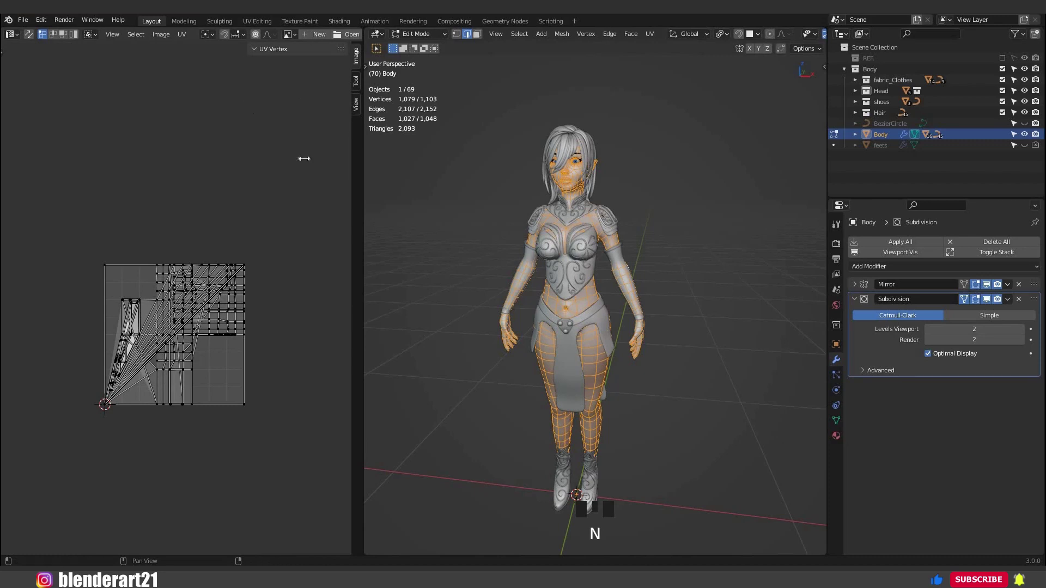
{"action": "left_click", "coordinate": [356, 103]}
{"action": "left_click", "coordinate": [340, 160]}
{"action": "left_click", "coordinate": [339, 160]}
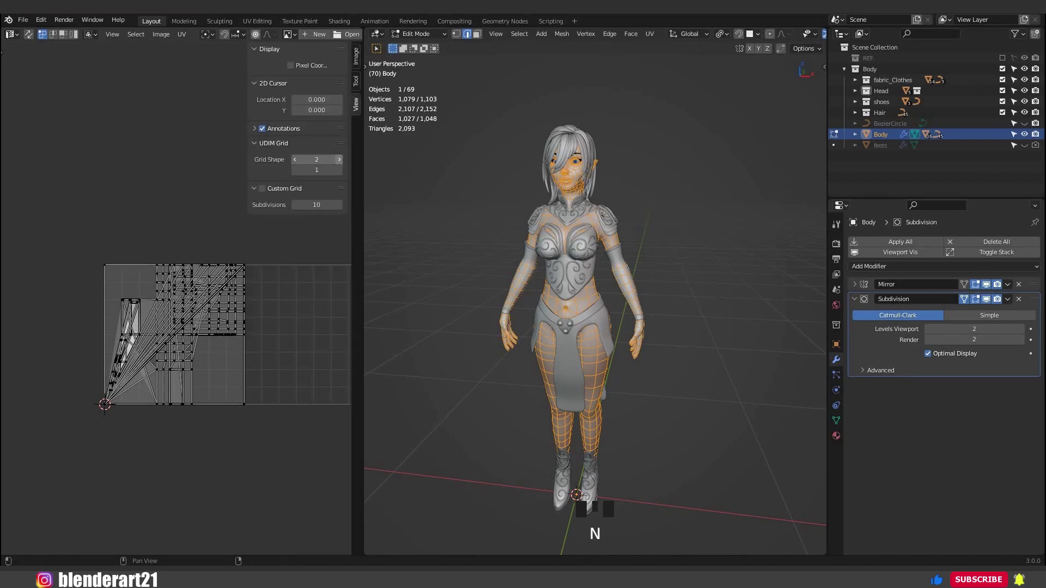
{"action": "left_click", "coordinate": [340, 169]}
{"action": "left_click", "coordinate": [340, 169]}
{"action": "scroll", "coordinate": [273, 296], "scroll_direction": "down", "scroll_amount": 1}
{"action": "scroll", "coordinate": [166, 391], "scroll_direction": "down", "scroll_amount": 1}
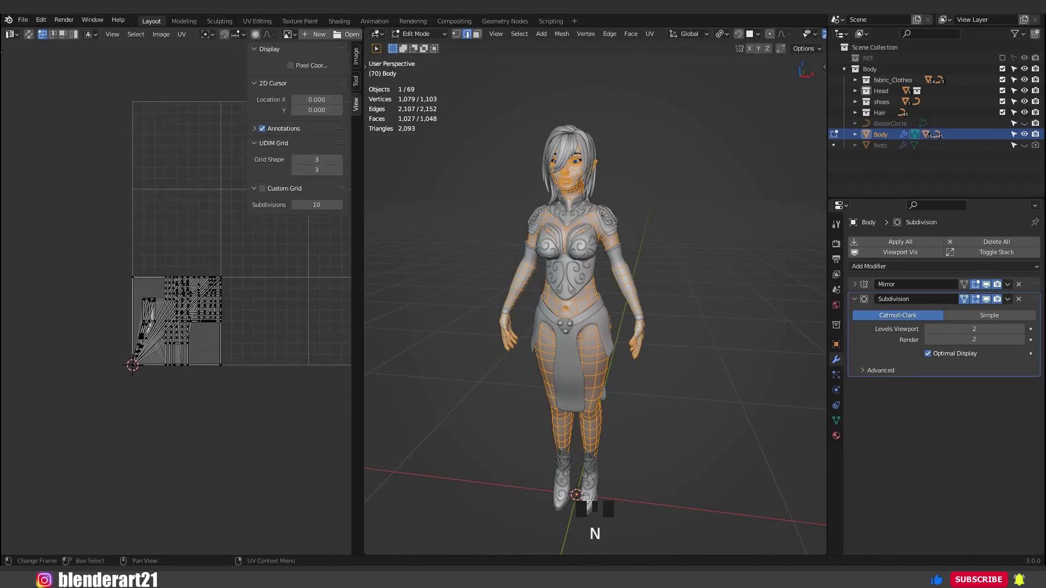
{"action": "middle_click_drag", "start_coordinate": [167, 391], "coordinate": [110, 471]}
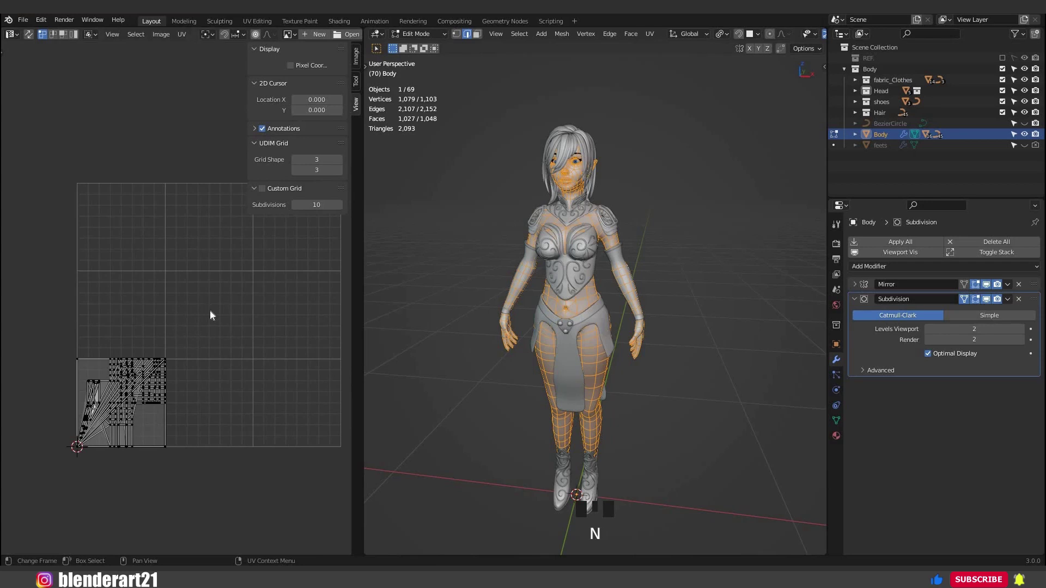
{"action": "scroll", "coordinate": [212, 315], "scroll_direction": "down", "scroll_amount": 2}
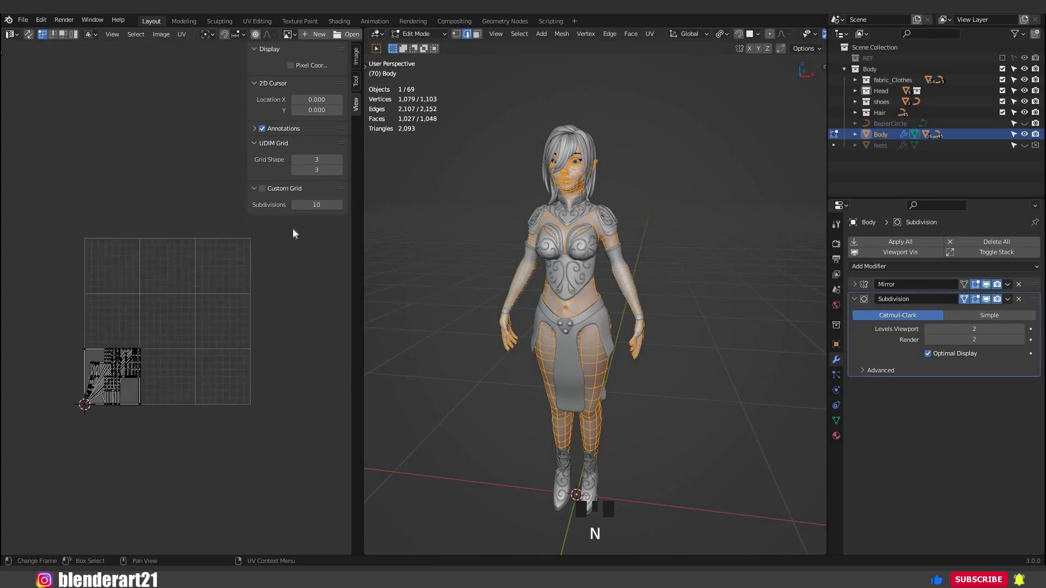
{"action": "left_click", "coordinate": [294, 159]}
{"action": "left_click", "coordinate": [294, 159]}
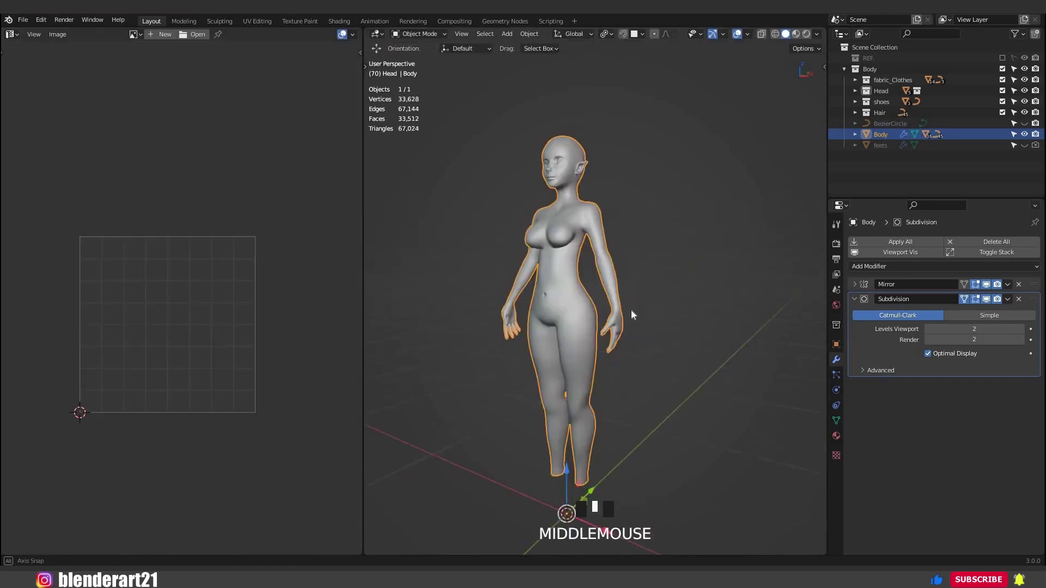
- Examine the isolated body mesh and its topology from several angles
{"action": "middle_click_drag", "start_coordinate": [631, 309], "coordinate": [589, 288]}
{"action": "scroll", "coordinate": [591, 289], "scroll_direction": "up", "scroll_amount": 2}
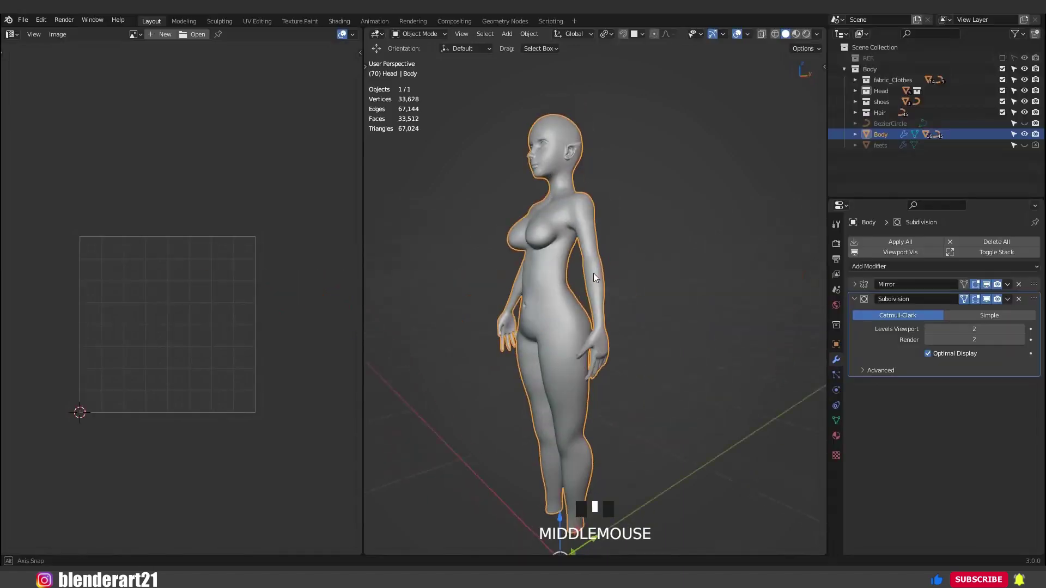
{"action": "middle_click_drag", "start_coordinate": [593, 272], "coordinate": [599, 247]}
{"action": "middle_click", "coordinate": [599, 251]}
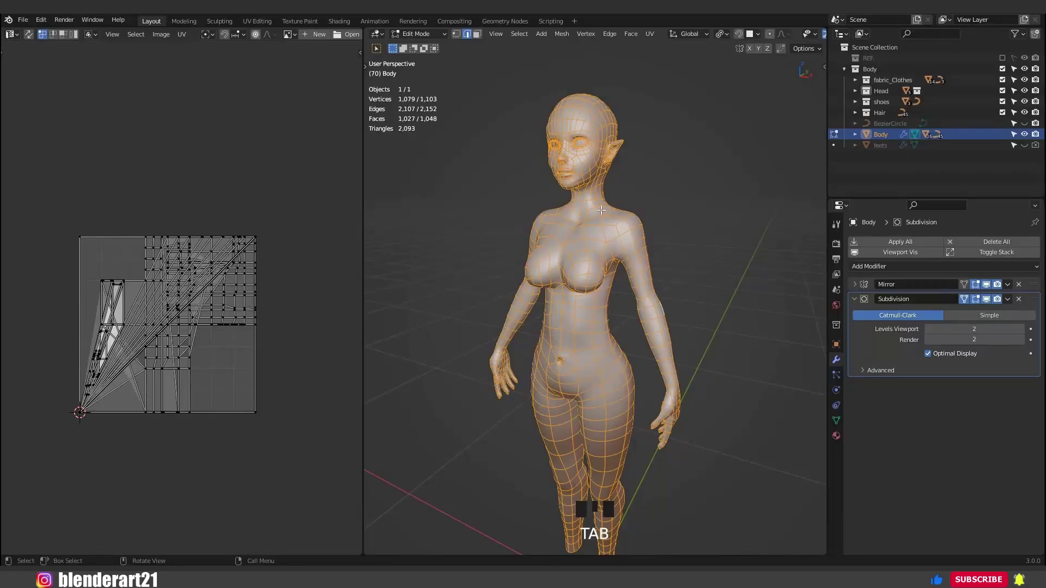
{"action": "scroll", "coordinate": [594, 294], "scroll_direction": "up", "scroll_amount": 1}
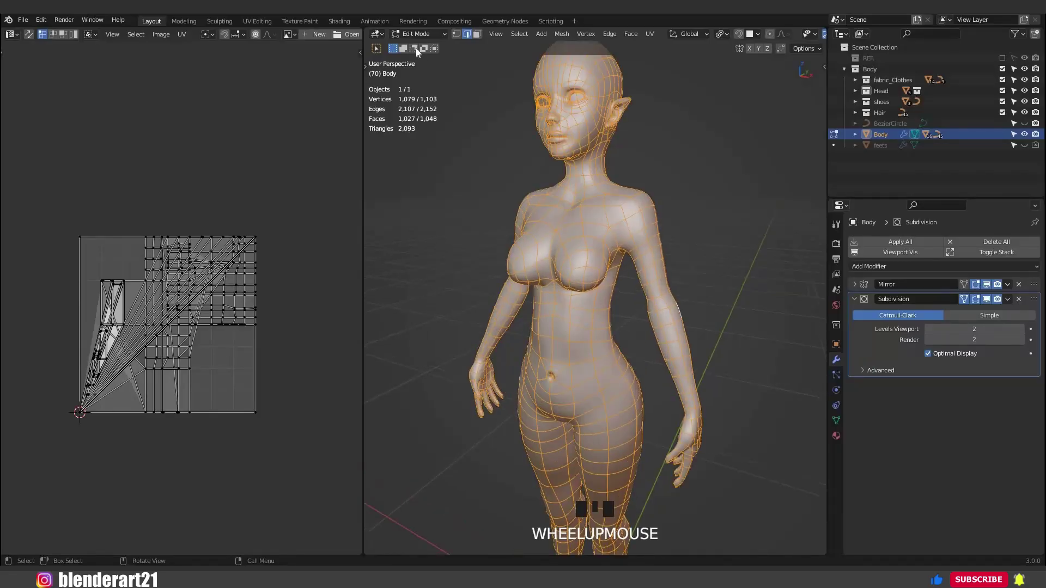
{"action": "middle_click_drag", "start_coordinate": [594, 327], "coordinate": [594, 303], "text": "shift"}
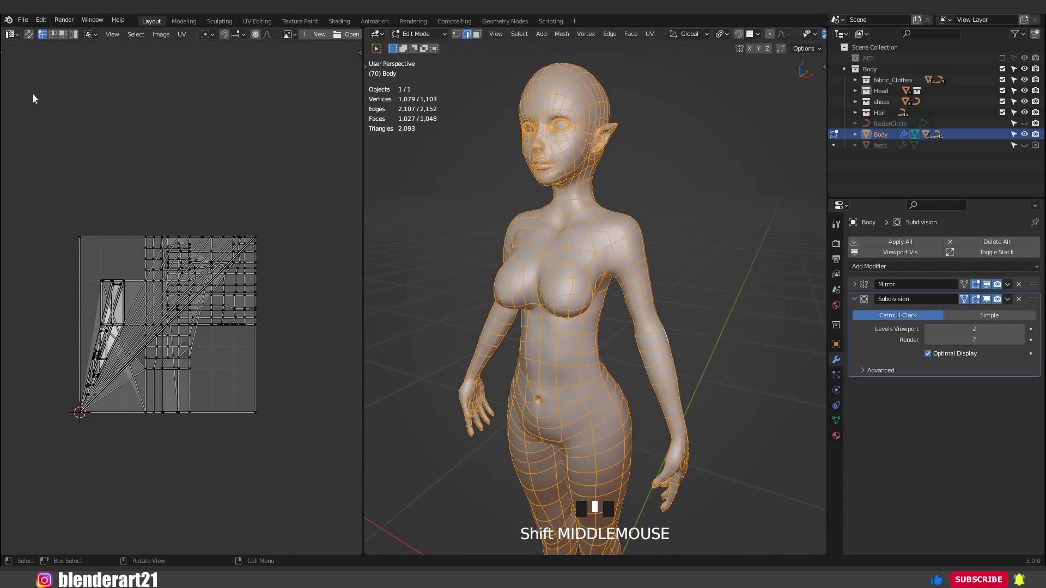
{"action": "left_click", "coordinate": [11, 34]}
{"action": "double_click", "coordinate": [592, 208]}
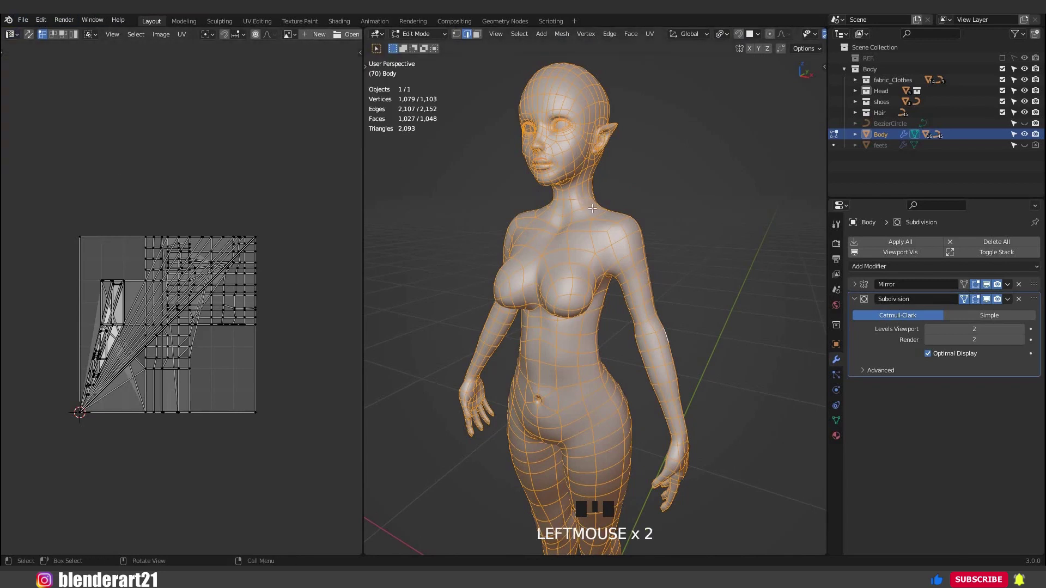
{"action": "left_click", "coordinate": [593, 207]}
{"action": "scroll", "coordinate": [594, 207], "scroll_direction": "up", "scroll_amount": 1}
{"action": "middle_click_drag", "start_coordinate": [594, 207], "coordinate": [592, 277], "text": "shift"}
{"action": "scroll", "coordinate": [565, 227], "scroll_direction": "up", "scroll_amount": 1}
{"action": "scroll", "coordinate": [588, 233], "scroll_direction": "down", "scroll_amount": 1}
{"action": "left_click", "coordinate": [570, 225], "text": "alt"}
{"action": "key", "text": "ctrl+z"}
{"action": "scroll", "coordinate": [596, 260], "scroll_direction": "down", "scroll_amount": 2}
{"action": "scroll", "coordinate": [652, 293], "scroll_direction": "up", "scroll_amount": 2}
{"action": "scroll", "coordinate": [646, 271], "scroll_direction": "down", "scroll_amount": 2}
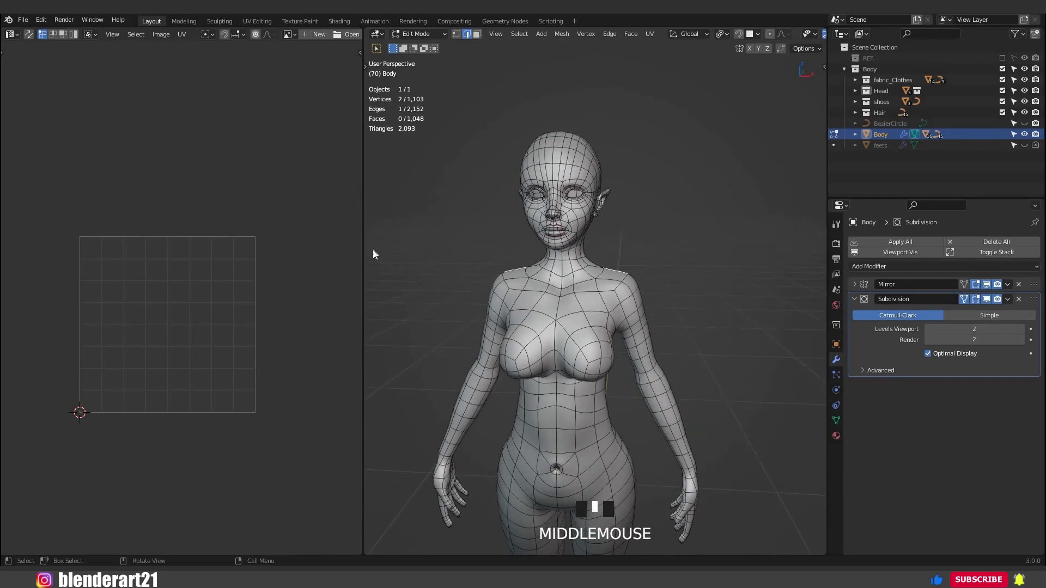
{"action": "scroll", "coordinate": [648, 320], "scroll_direction": "down", "scroll_amount": 3}
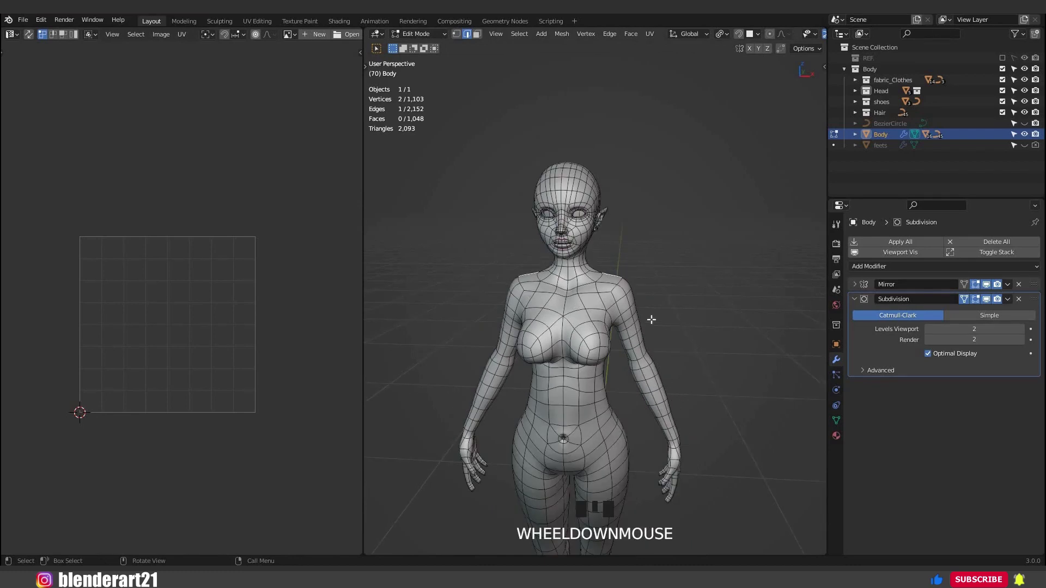
{"action": "middle_click_drag", "start_coordinate": [467, 126], "coordinate": [406, 34]}
{"action": "scroll", "coordinate": [407, 34], "scroll_direction": "up", "scroll_amount": 2}
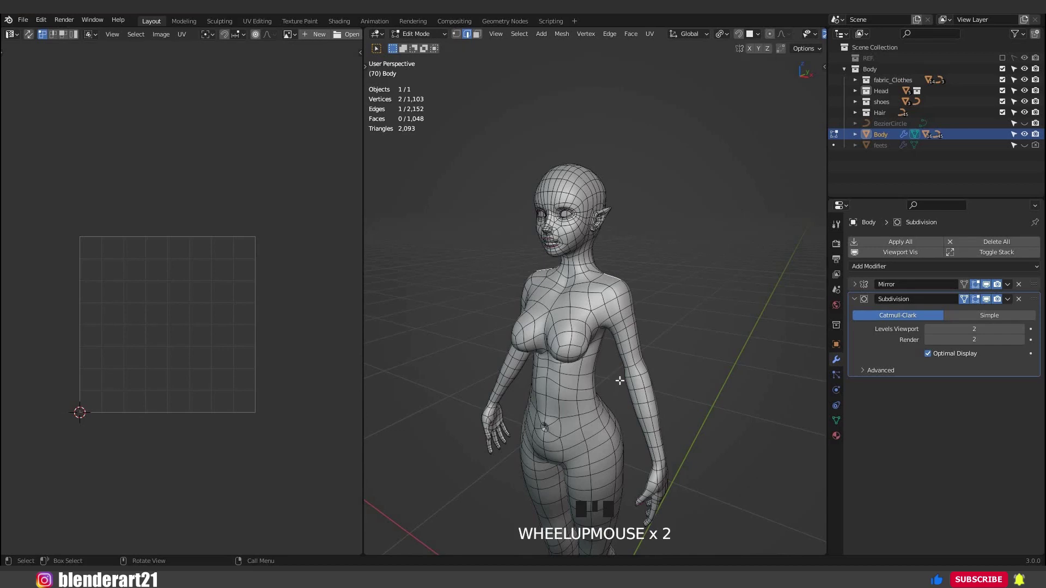
- Select the edges all the way around the base of the neck, front and back, and mark them as a seam
{"action": "scroll", "coordinate": [620, 380], "scroll_direction": "up", "scroll_amount": 3}
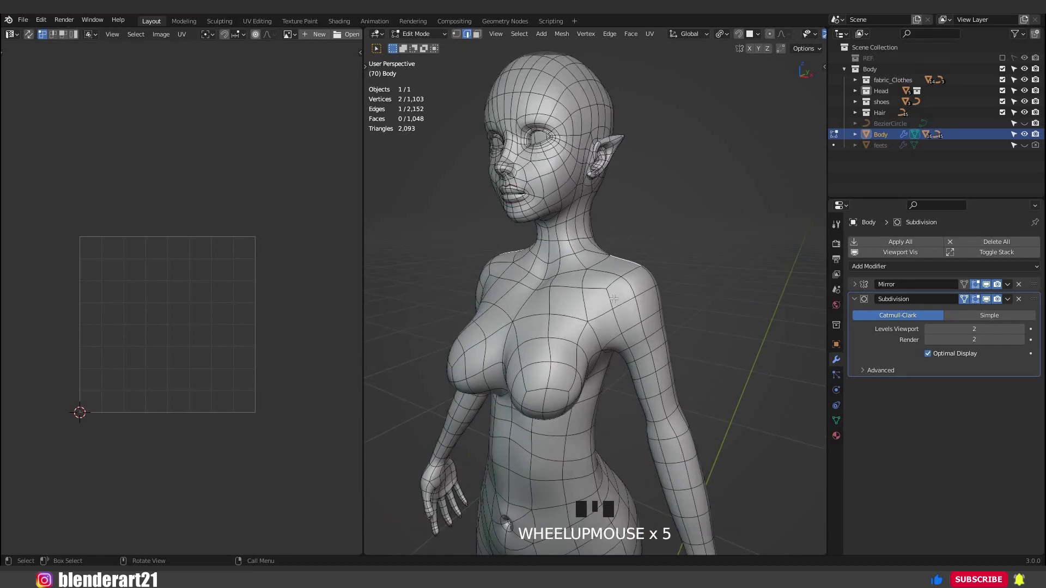
{"action": "middle_click_drag", "start_coordinate": [614, 298], "coordinate": [620, 255], "text": "shift"}
{"action": "left_click", "coordinate": [635, 298]}
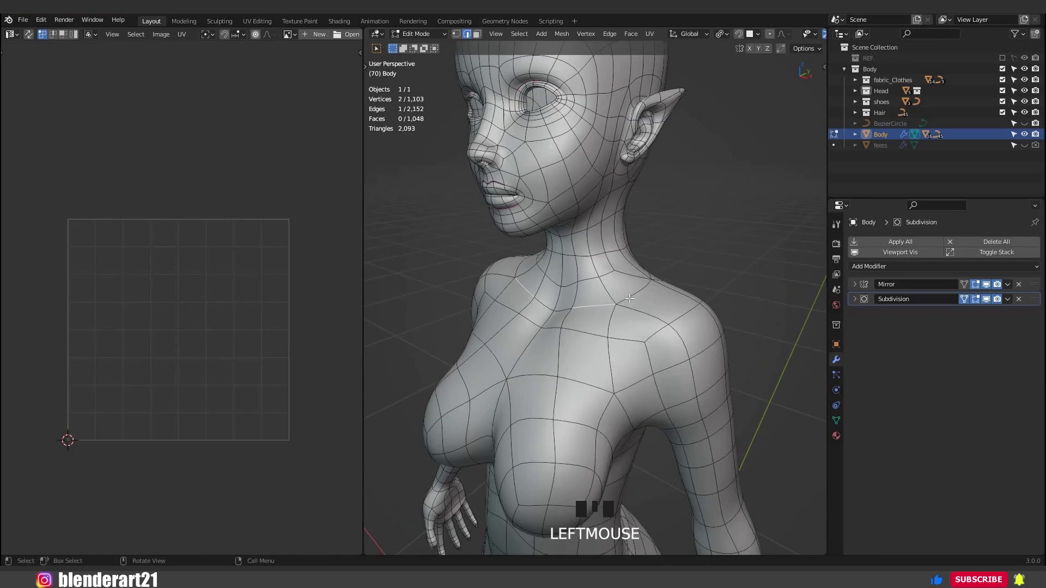
{"action": "left_click", "coordinate": [597, 304], "text": "shift"}
{"action": "left_click", "coordinate": [609, 300], "text": "shift"}
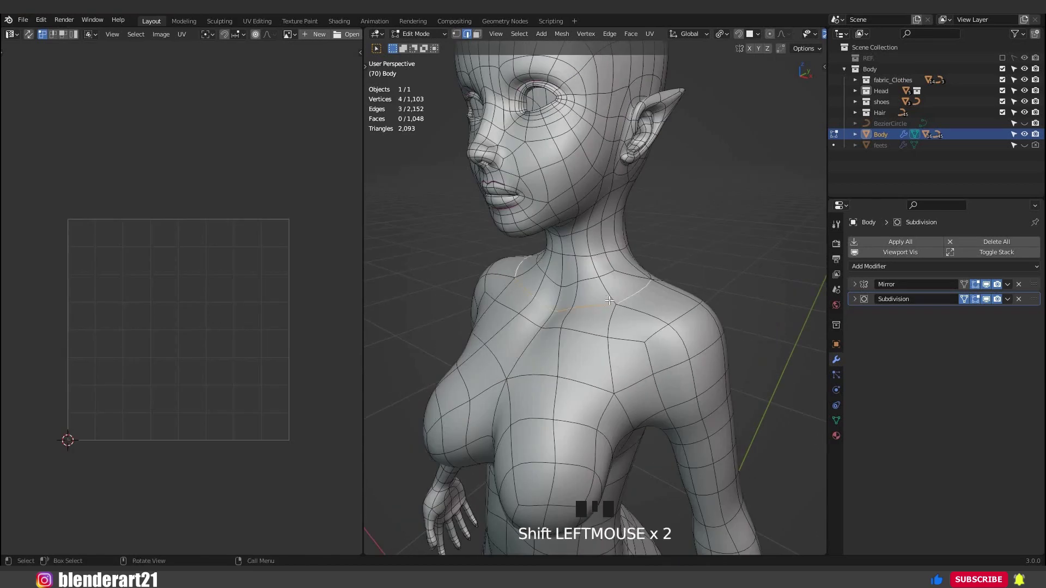
{"action": "middle_click_drag", "start_coordinate": [609, 300], "coordinate": [528, 298]}
{"action": "left_click", "coordinate": [582, 292], "text": "shift"}
{"action": "left_click", "coordinate": [602, 300], "text": "shift"}
{"action": "middle_click_drag", "start_coordinate": [616, 301], "coordinate": [539, 306]}
{"action": "left_click", "coordinate": [625, 309], "text": "shift"}
{"action": "left_click", "coordinate": [613, 309], "text": "shift"}
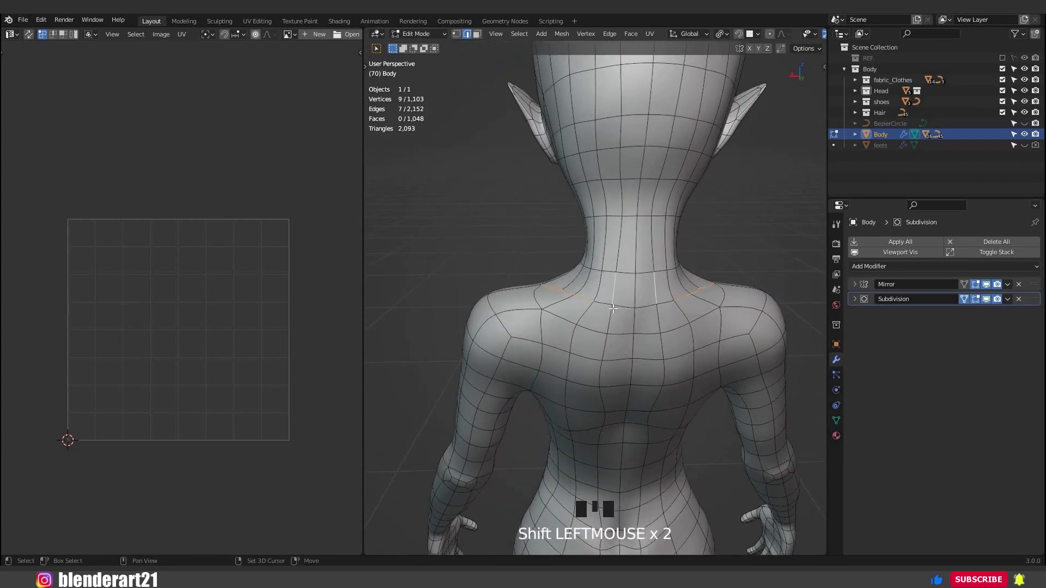
{"action": "key", "text": "ctrl+z"}
{"action": "left_click", "coordinate": [621, 312], "text": "shift"}
{"action": "left_click", "coordinate": [624, 314], "text": "shift"}
{"action": "middle_click_drag", "start_coordinate": [623, 314], "coordinate": [556, 322]}
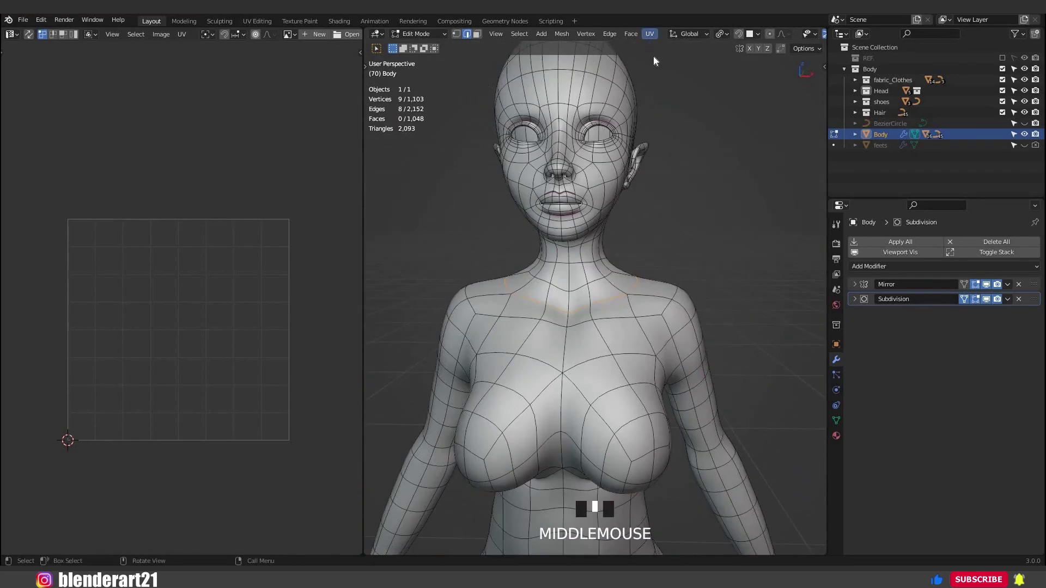
{"action": "left_click", "coordinate": [650, 34]}
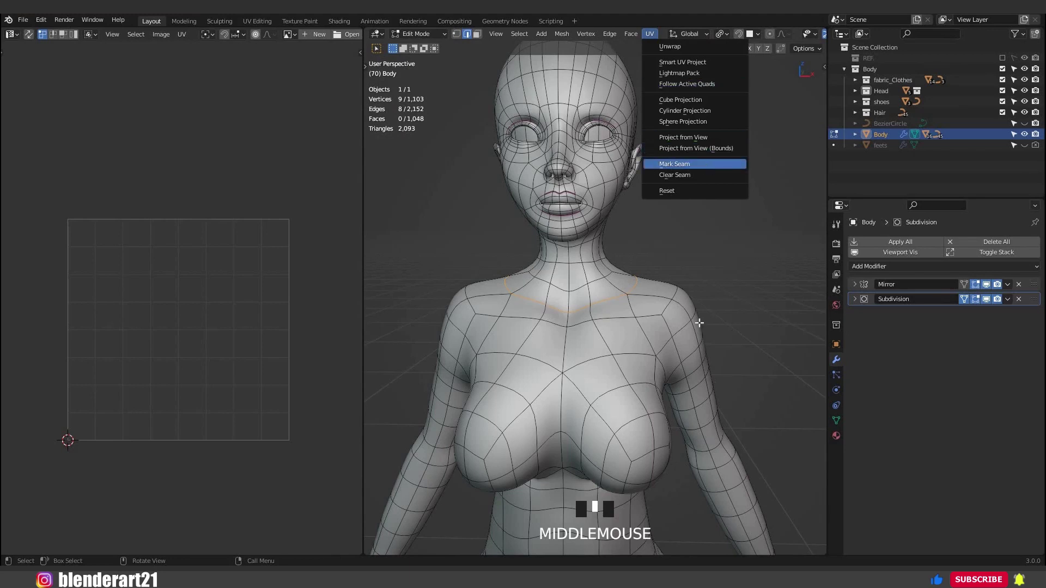
{"action": "left_click", "coordinate": [714, 308]}
- Select the edge path up the centre of the back of the head and the edges across its crown, and mark them as a seam
{"action": "scroll", "coordinate": [696, 304], "scroll_direction": "up", "scroll_amount": 3}
{"action": "middle_click_drag", "start_coordinate": [705, 279], "coordinate": [620, 144]}
{"action": "left_click", "coordinate": [620, 145]}
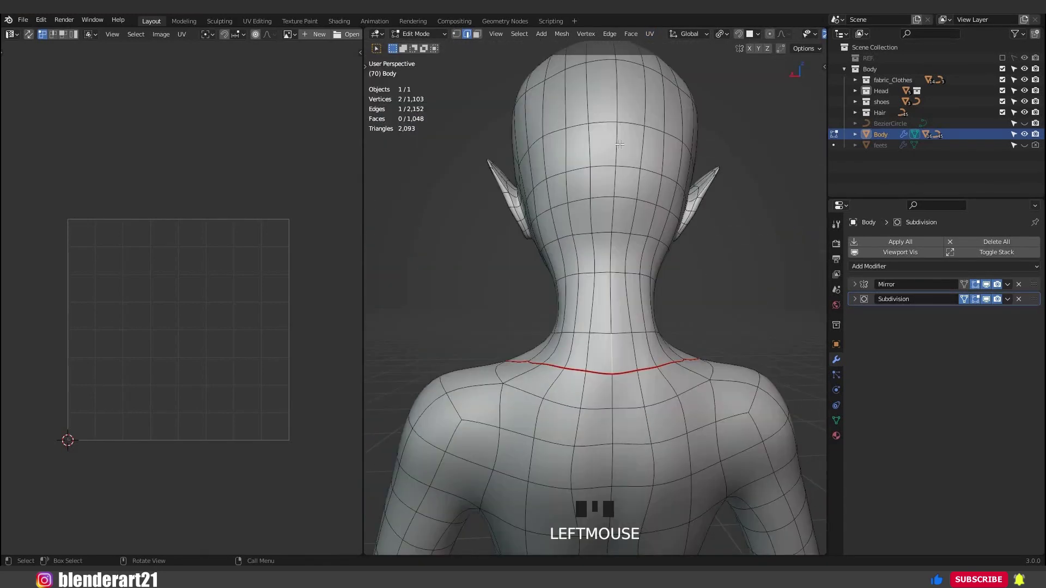
{"action": "key", "text": "ctrl"}
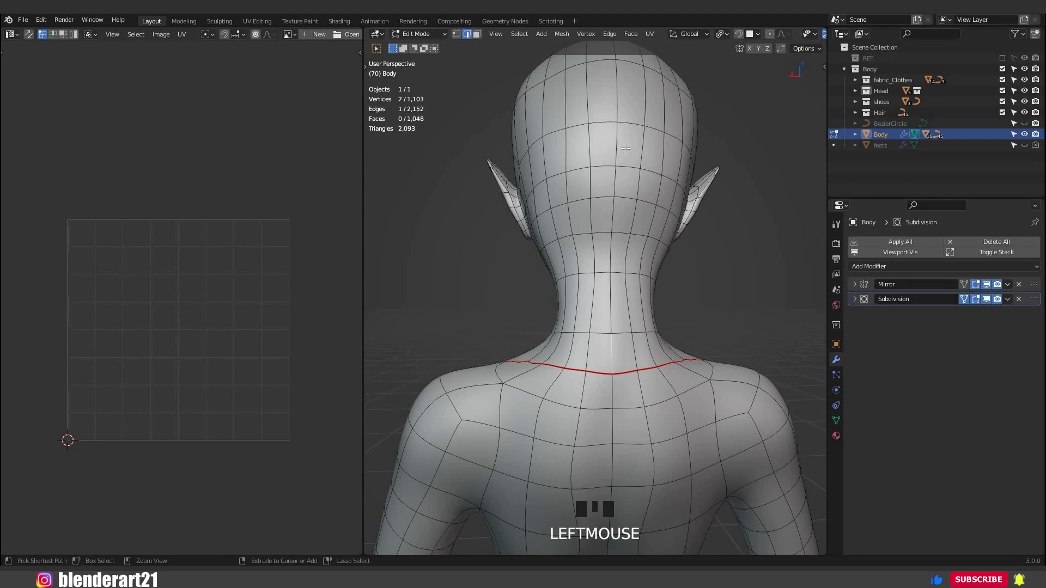
{"action": "left_click", "coordinate": [630, 150], "text": "ctrl"}
{"action": "scroll", "coordinate": [627, 158], "scroll_direction": "down", "scroll_amount": 2}
{"action": "middle_click_drag", "start_coordinate": [626, 158], "coordinate": [646, 249], "text": "shift"}
{"action": "middle_click_drag", "start_coordinate": [759, 226], "coordinate": [719, 283]}
{"action": "left_click", "coordinate": [568, 272], "text": "shift"}
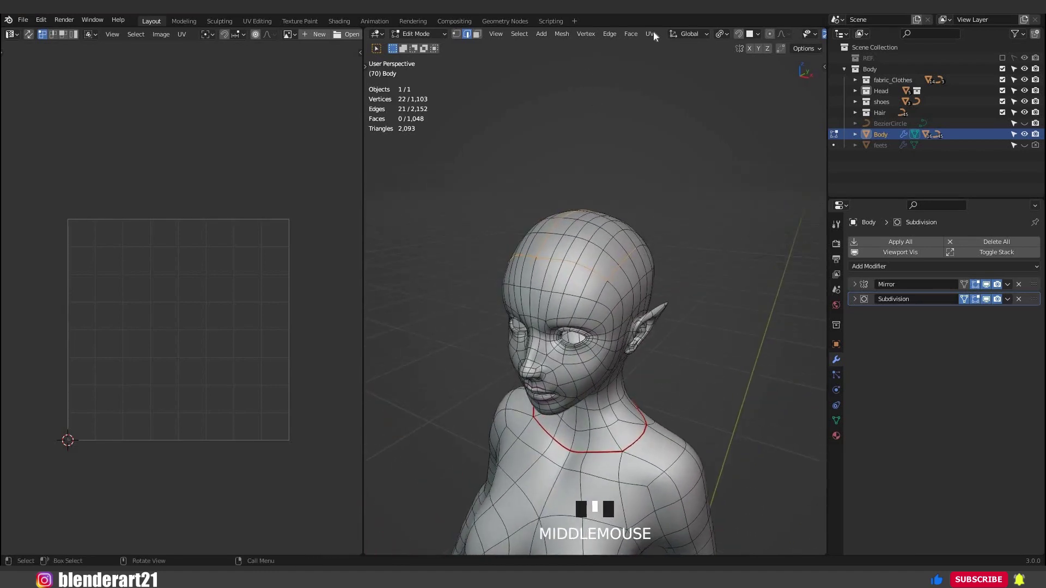
{"action": "left_click", "coordinate": [650, 34]}
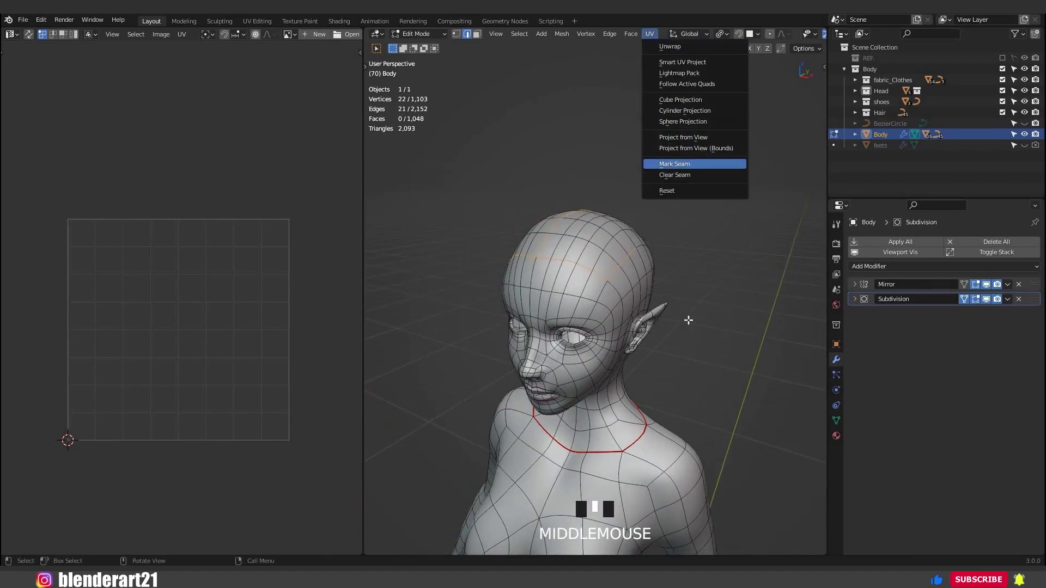
{"action": "left_click", "coordinate": [675, 164]}
- Select the edge loop around the nostril opening, including its missing lower edge, and mark it as a seam
{"action": "middle_click_drag", "start_coordinate": [507, 352], "coordinate": [604, 329]}
{"action": "scroll", "coordinate": [602, 333], "scroll_direction": "up", "scroll_amount": 4}
{"action": "scroll", "coordinate": [605, 326], "scroll_direction": "up", "scroll_amount": 3}
{"action": "scroll", "coordinate": [606, 325], "scroll_direction": "down", "scroll_amount": 2}
{"action": "left_click", "coordinate": [493, 286], "text": "alt"}
{"action": "left_click", "coordinate": [479, 289], "text": "alt"}
{"action": "middle_click_drag", "start_coordinate": [550, 180], "coordinate": [474, 309], "text": "shift"}
{"action": "left_click", "coordinate": [473, 289], "text": "alt+shift"}
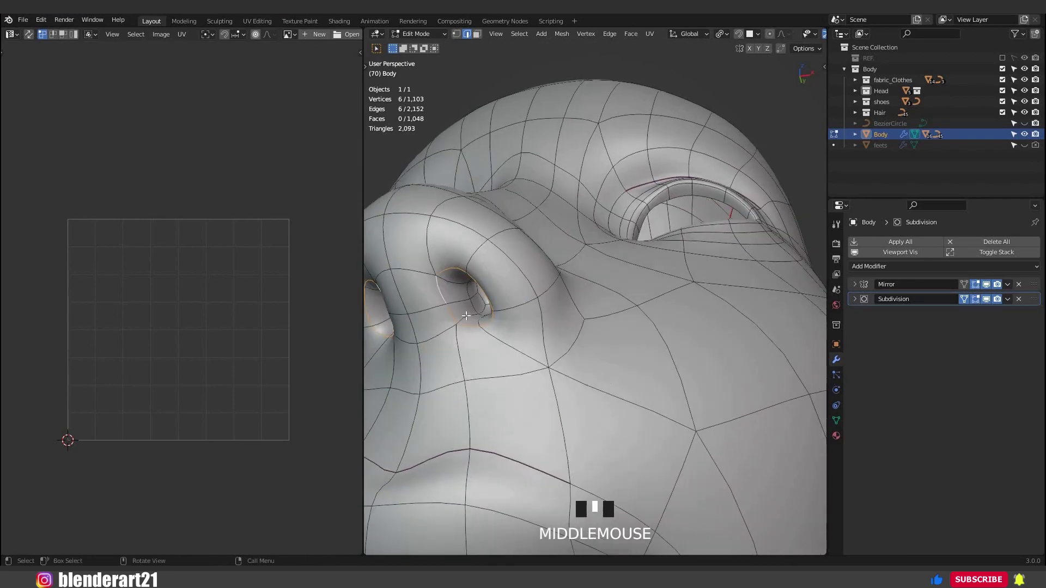
{"action": "left_click", "coordinate": [476, 310], "text": "shift"}
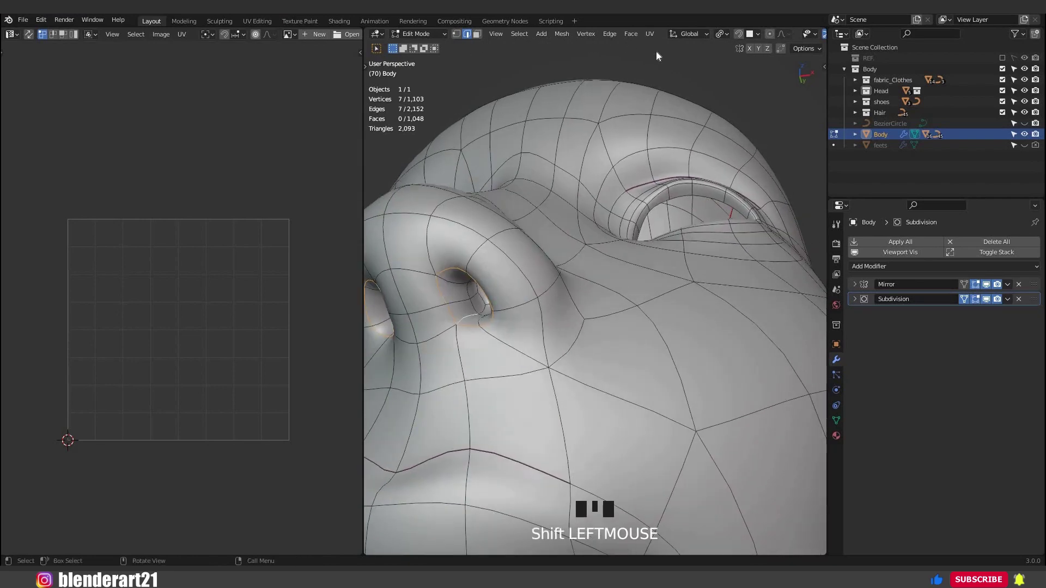
{"action": "left_click", "coordinate": [649, 33]}
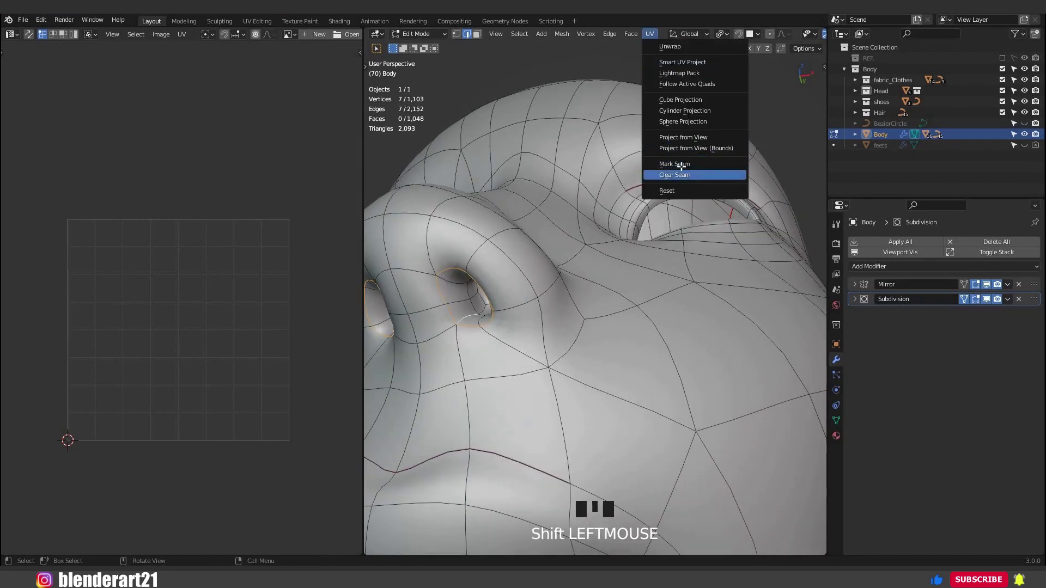
{"action": "left_click", "coordinate": [674, 164]}
- Select the edge loop around the base of the ear and mark it as a seam
{"action": "scroll", "coordinate": [498, 259], "scroll_direction": "down", "scroll_amount": 4}
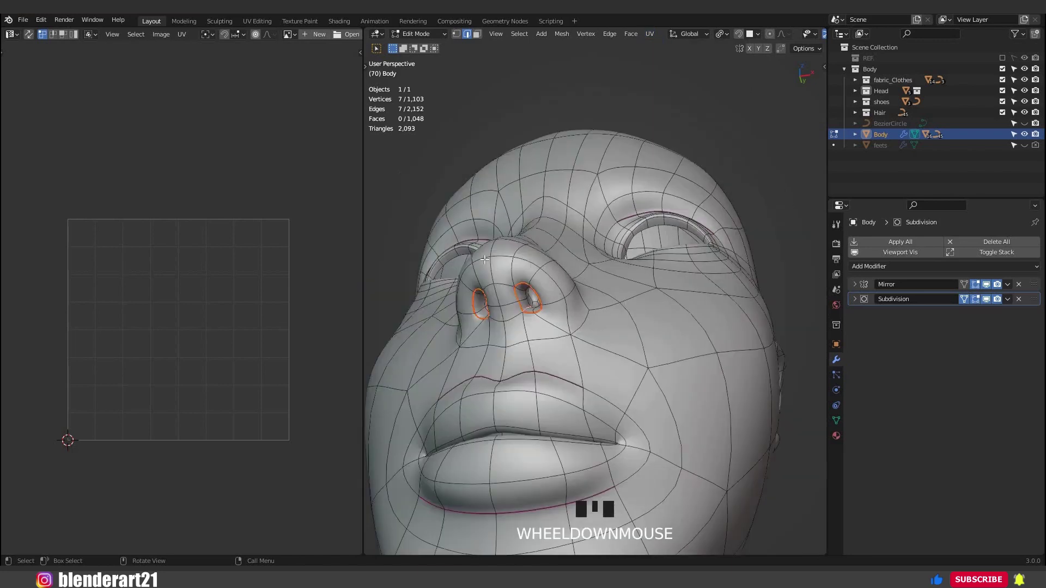
{"action": "middle_click_drag", "start_coordinate": [498, 260], "coordinate": [485, 260]}
{"action": "middle_click_drag", "start_coordinate": [656, 280], "coordinate": [608, 276]}
{"action": "left_click", "coordinate": [608, 275], "text": "alt"}
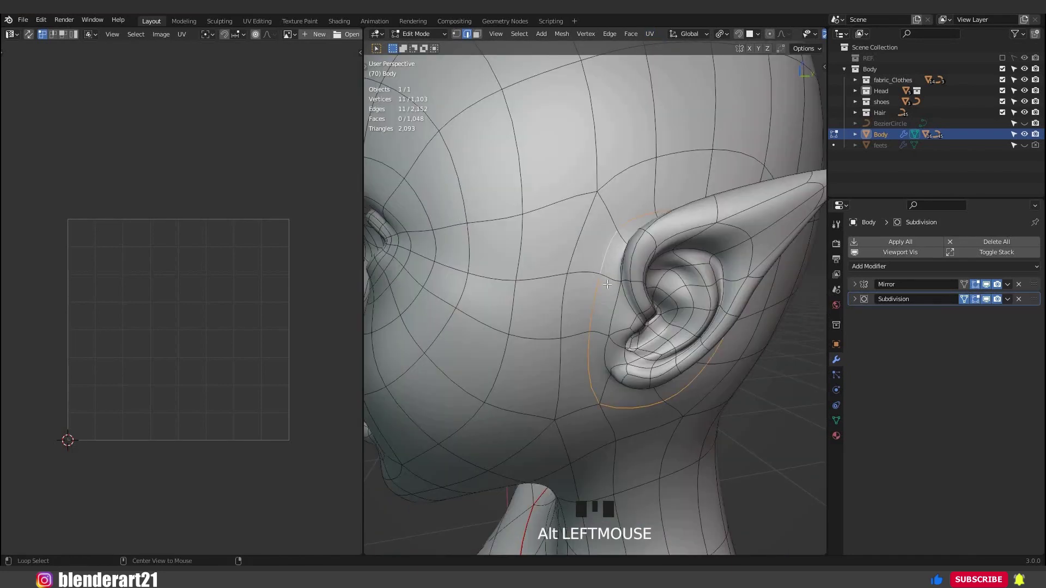
{"action": "scroll", "coordinate": [608, 275], "scroll_direction": "down", "scroll_amount": 4}
{"action": "middle_click_drag", "start_coordinate": [515, 289], "coordinate": [600, 66]}
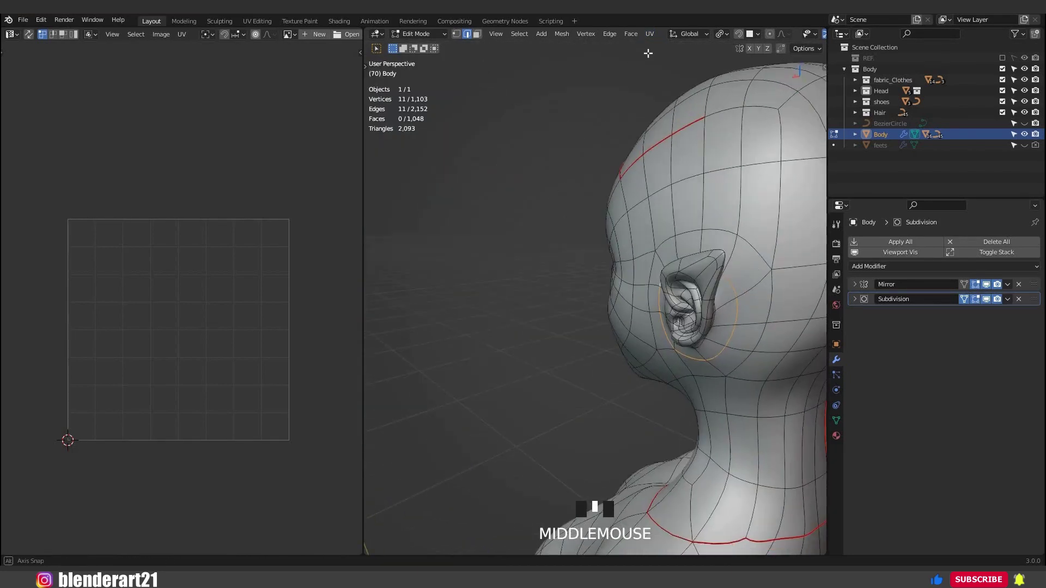
{"action": "key", "text": "u"}
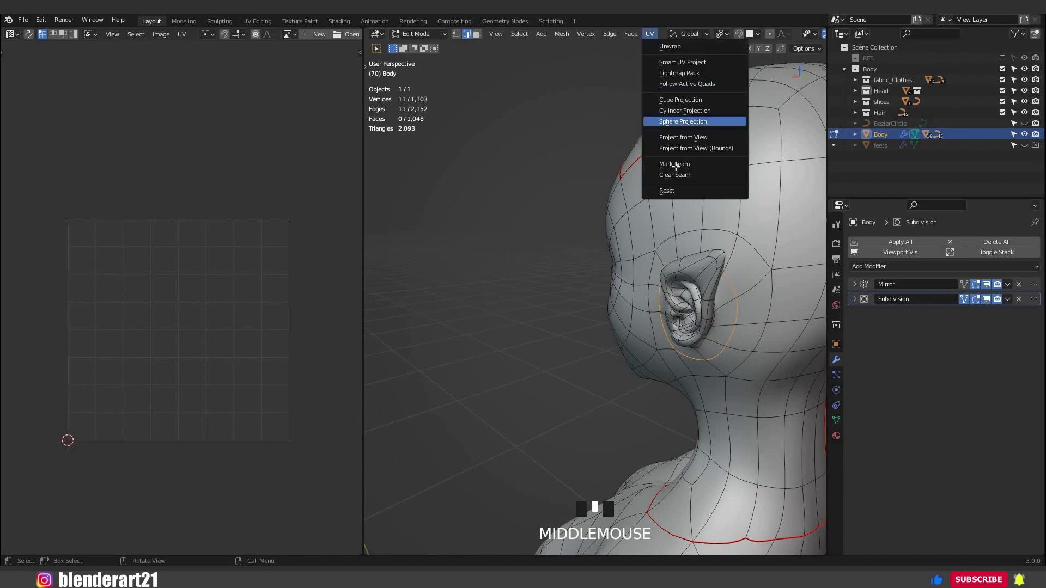
{"action": "left_click", "coordinate": [675, 164]}
- Select the edges from the neck seam around the shoulder to the armpit, front and back, and mark them as a seam
{"action": "middle_click_drag", "start_coordinate": [695, 285], "coordinate": [763, 291]}
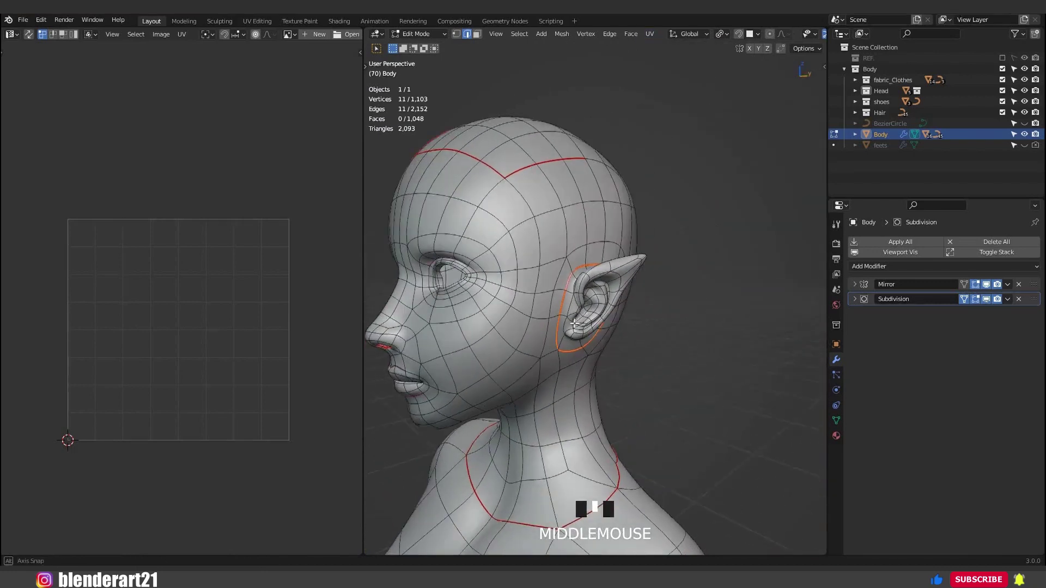
{"action": "middle_click_drag", "start_coordinate": [643, 480], "coordinate": [649, 273], "text": "shift"}
{"action": "left_click", "coordinate": [627, 305]}
{"action": "middle_click_drag", "start_coordinate": [627, 305], "coordinate": [672, 333]}
{"action": "left_click", "coordinate": [687, 317], "text": "shift"}
{"action": "left_click", "coordinate": [691, 284], "text": "shift"}
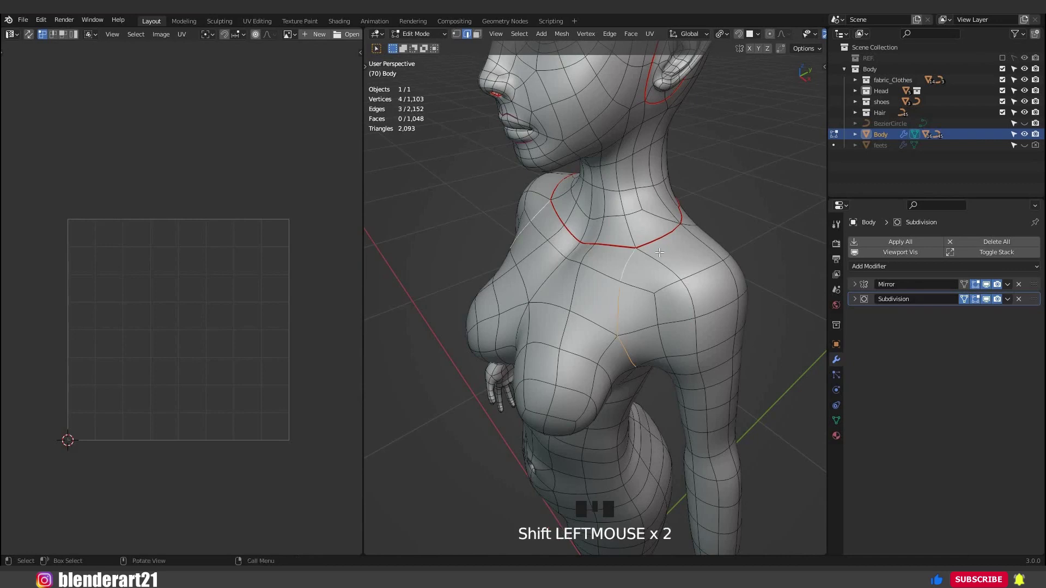
{"action": "middle_click_drag", "start_coordinate": [691, 297], "coordinate": [597, 255]}
{"action": "left_click", "coordinate": [633, 285], "text": "shift"}
{"action": "left_click", "coordinate": [613, 193], "text": "shift"}
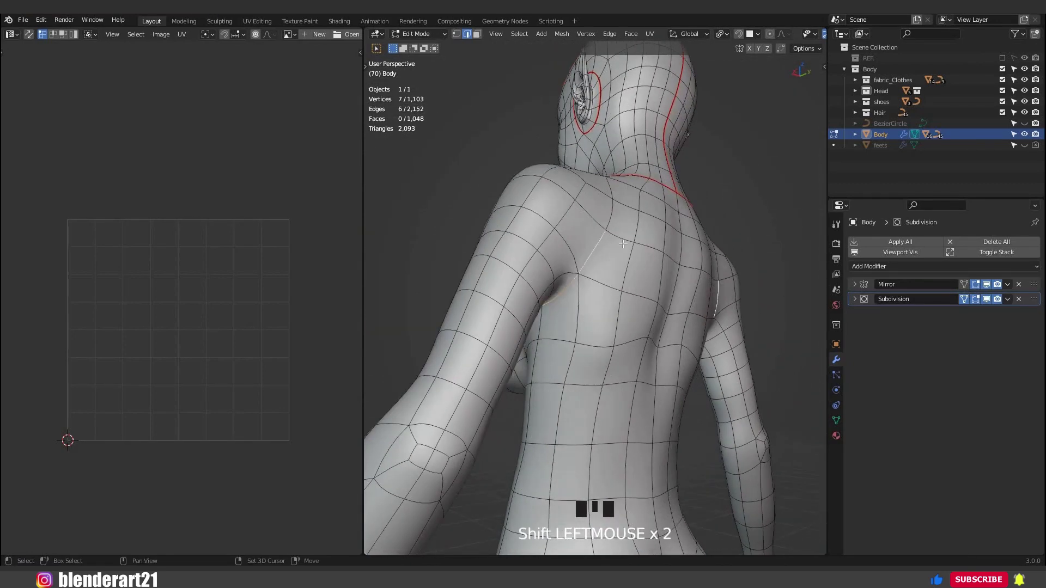
{"action": "left_click", "coordinate": [610, 191], "text": "shift"}
{"action": "middle_click_drag", "start_coordinate": [596, 218], "coordinate": [561, 280]}
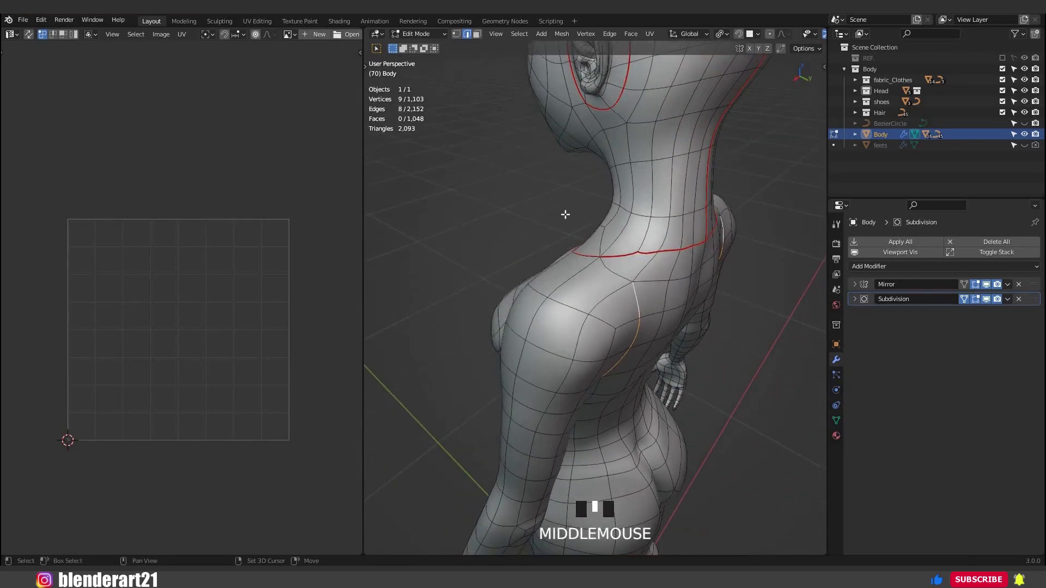
{"action": "left_click", "coordinate": [615, 269], "text": "shift"}
{"action": "middle_click_drag", "start_coordinate": [485, 58], "coordinate": [666, 47]}
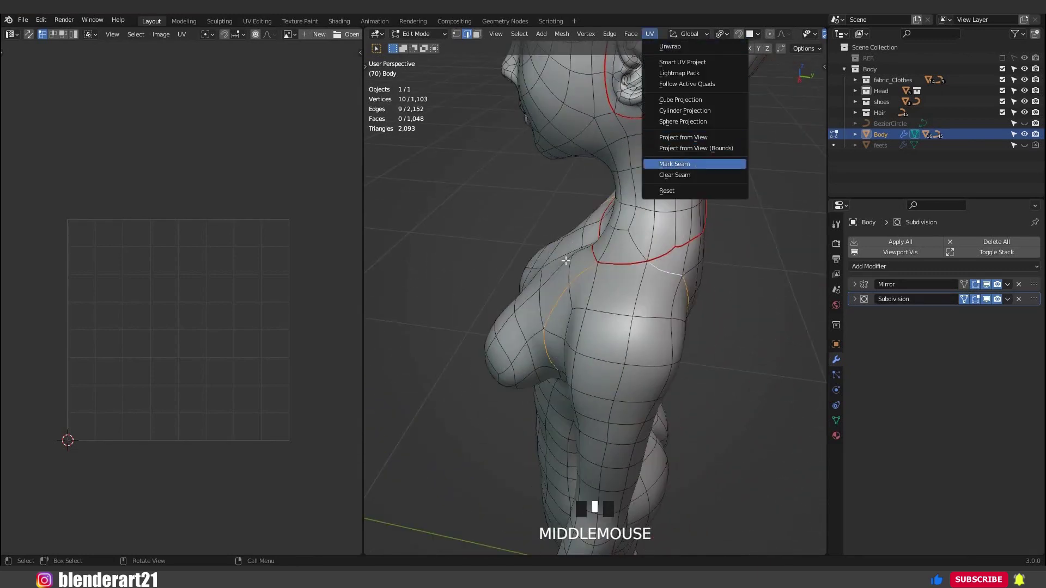
{"action": "left_click", "coordinate": [675, 164]}
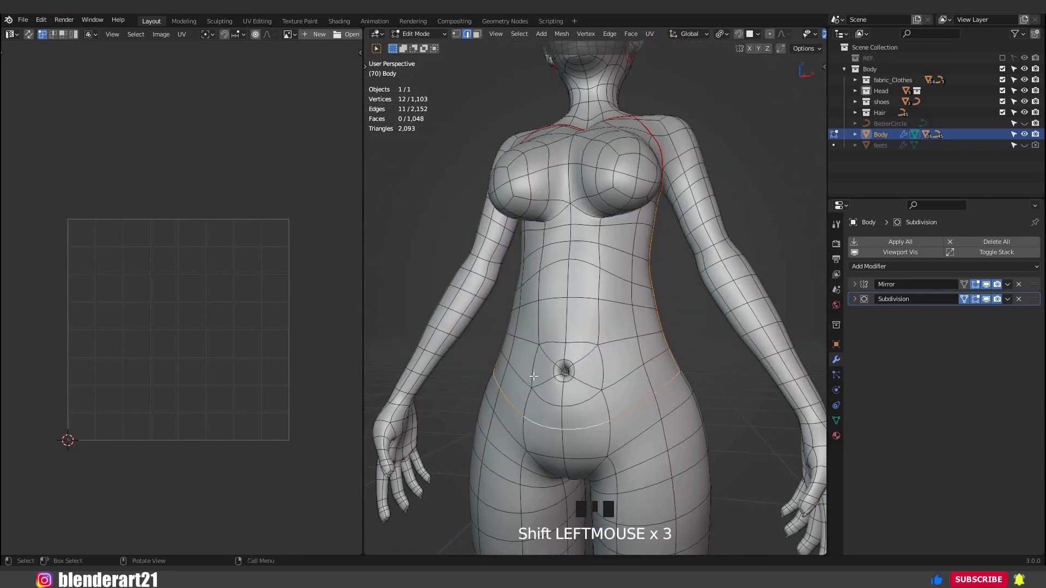
- Mark a seam down the side of the torso and around the hips, and another on the edges inside the navel
{"action": "middle_click_drag", "start_coordinate": [626, 273], "coordinate": [490, 283]}
{"action": "left_click", "coordinate": [523, 349], "text": "ctrl"}
{"action": "middle_click_drag", "start_coordinate": [523, 349], "coordinate": [545, 326]}
{"action": "left_click", "coordinate": [602, 369], "text": "ctrl"}
{"action": "left_click", "coordinate": [650, 34]}
{"action": "left_click", "coordinate": [674, 164]}
{"action": "scroll", "coordinate": [675, 164], "scroll_direction": "down", "scroll_amount": 2}
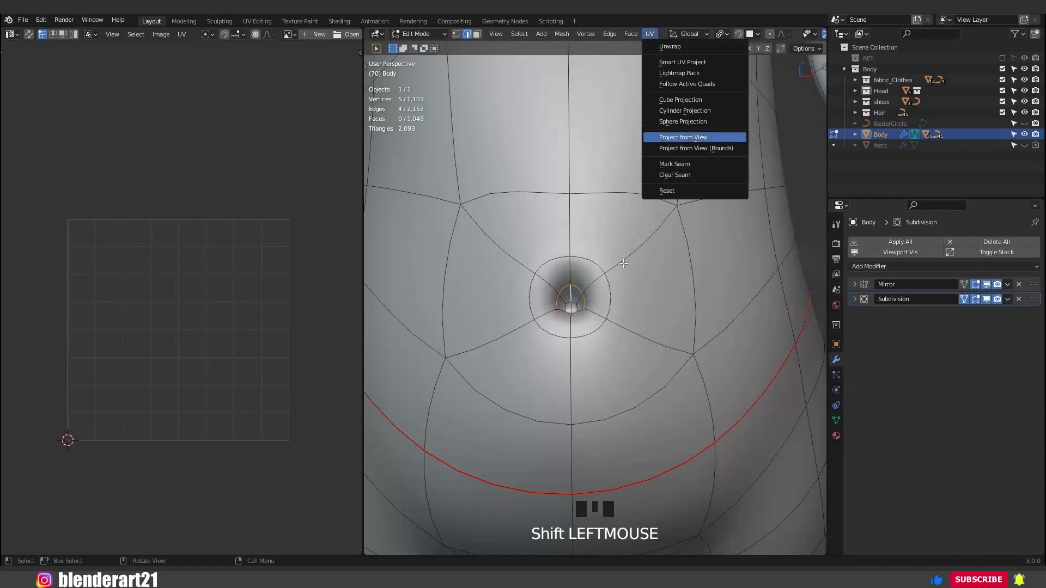
{"action": "left_click", "coordinate": [674, 164]}
- Mark a seam along the body's centre line from the hip seam through the crotch, and continue the seams down the inner legs
{"action": "scroll", "coordinate": [643, 261], "scroll_direction": "down", "scroll_amount": 3}
{"action": "middle_click_drag", "start_coordinate": [632, 278], "coordinate": [611, 305]}
{"action": "scroll", "coordinate": [618, 306], "scroll_direction": "down", "scroll_amount": 3}
{"action": "left_click", "coordinate": [609, 337], "text": "ctrl"}
{"action": "left_click", "coordinate": [612, 296], "text": "ctrl"}
{"action": "left_click", "coordinate": [653, 37]}
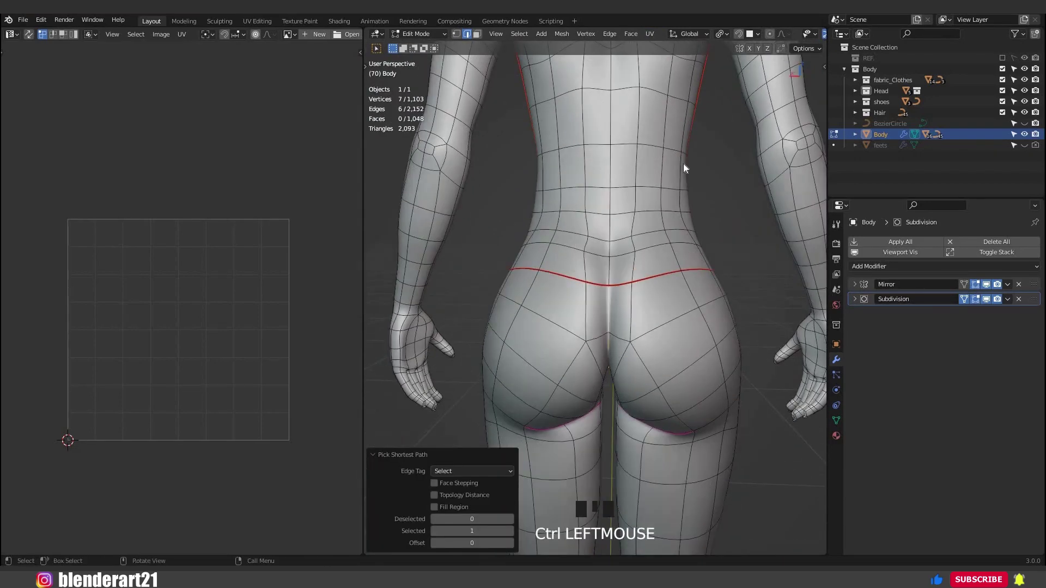
{"action": "left_click", "coordinate": [683, 164]}
{"action": "middle_click_drag", "start_coordinate": [593, 340], "coordinate": [616, 382]}
{"action": "left_click", "coordinate": [583, 362], "text": "alt"}
{"action": "scroll", "coordinate": [621, 326], "scroll_direction": "down", "scroll_amount": 3}
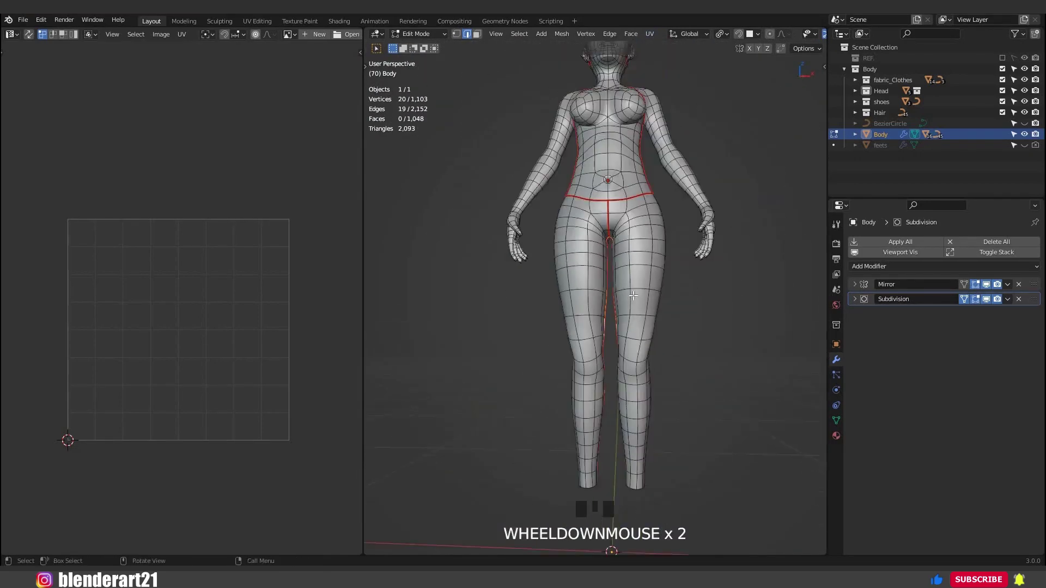
- Try marking the U-shaped edge path beside and below the navel as a seam
{"action": "middle_click_drag", "start_coordinate": [629, 305], "coordinate": [609, 299]}
{"action": "scroll", "coordinate": [609, 300], "scroll_direction": "up", "scroll_amount": 4}
{"action": "scroll", "coordinate": [609, 300], "scroll_direction": "up", "scroll_amount": 1}
{"action": "middle_click_drag", "start_coordinate": [610, 261], "coordinate": [616, 452], "text": "shift"}
{"action": "left_click", "coordinate": [596, 264]}
{"action": "left_click", "coordinate": [616, 231], "text": "shift"}
{"action": "left_click", "coordinate": [611, 185], "text": "shift"}
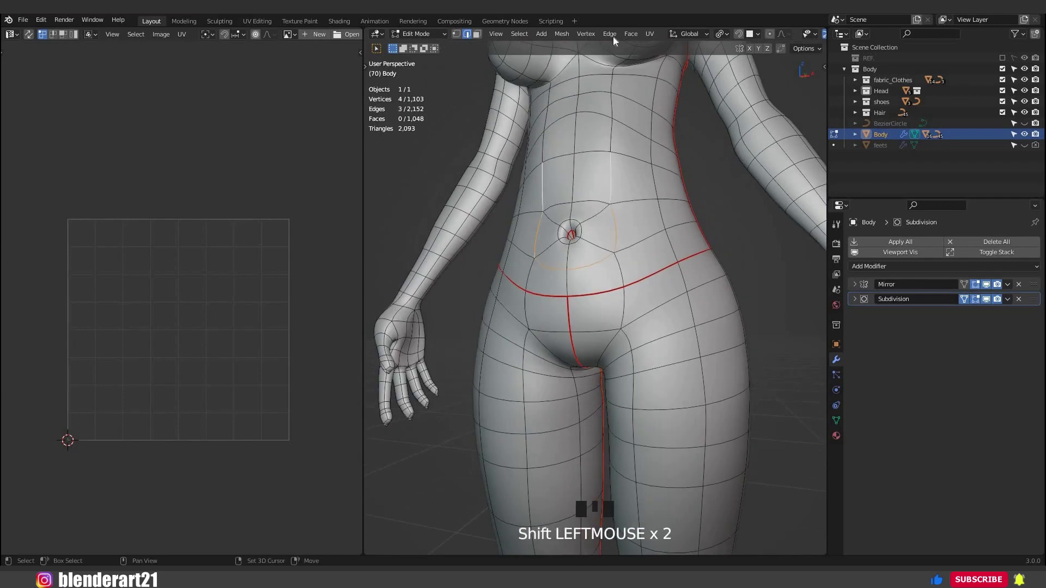
{"action": "left_click", "coordinate": [650, 37]}
{"action": "left_click", "coordinate": [670, 164]}
- Clear the seam from the U-shaped edge path around the navel
{"action": "middle_click_drag", "start_coordinate": [670, 164], "coordinate": [595, 185]}
{"action": "left_click", "coordinate": [535, 249], "text": "shift"}
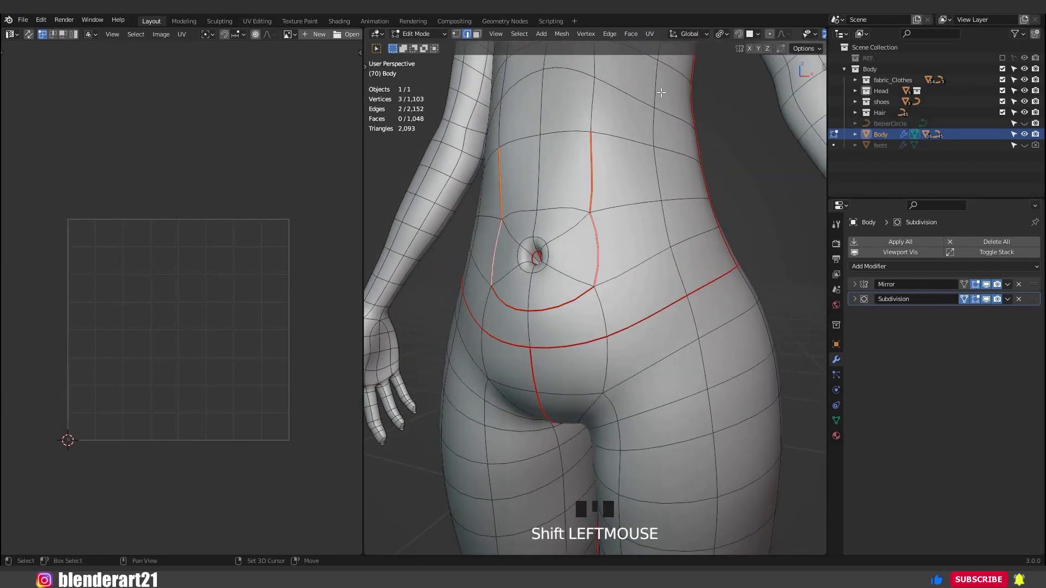
{"action": "left_click", "coordinate": [649, 34]}
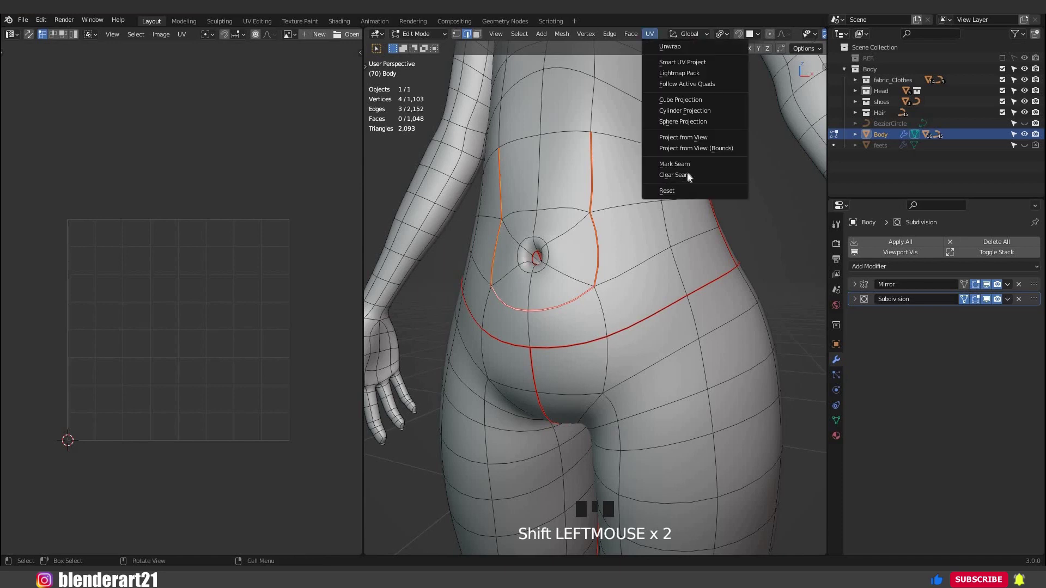
{"action": "left_click", "coordinate": [674, 175]}
- Examine the torso, hip and leg seams from the front and the back
{"action": "middle_click_drag", "start_coordinate": [675, 174], "coordinate": [621, 305]}
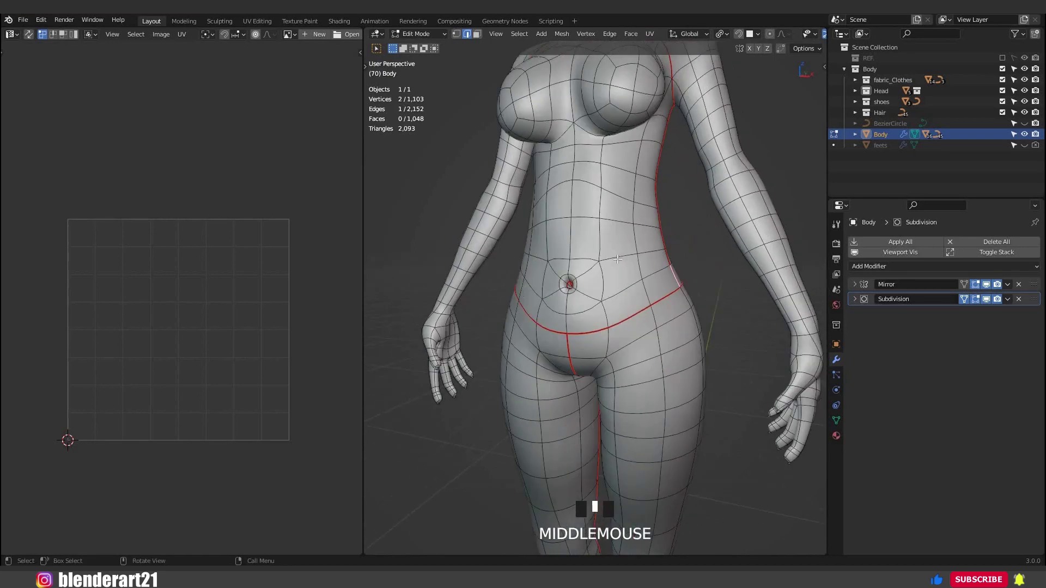
{"action": "scroll", "coordinate": [551, 338], "scroll_direction": "down", "scroll_amount": 3}
{"action": "middle_click_drag", "start_coordinate": [540, 354], "coordinate": [447, 289], "text": "shift"}
{"action": "middle_click_drag", "start_coordinate": [612, 374], "coordinate": [528, 360]}
{"action": "scroll", "coordinate": [577, 348], "scroll_direction": "up", "scroll_amount": 3}
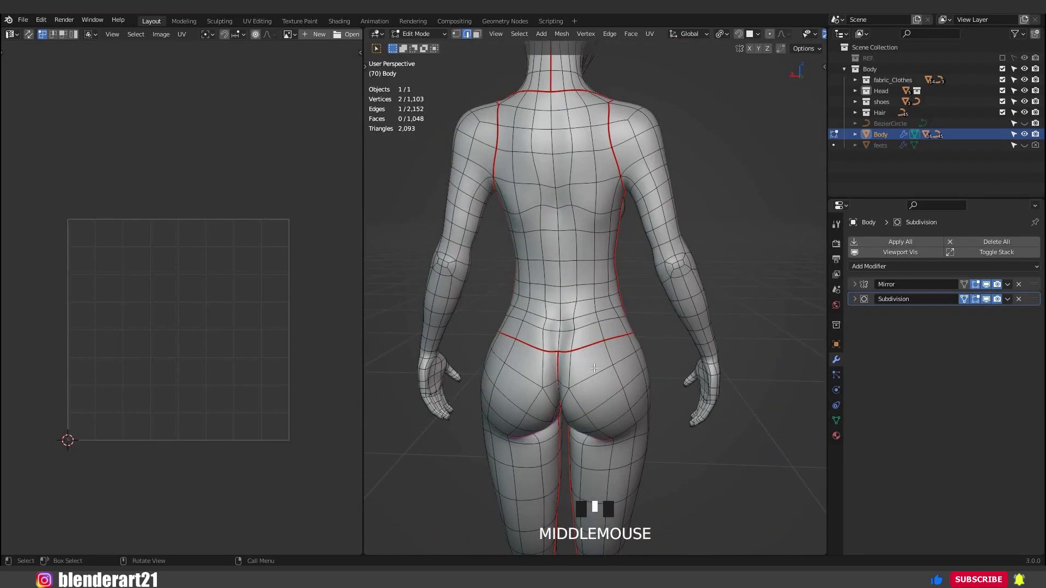
{"action": "middle_click_drag", "start_coordinate": [636, 483], "coordinate": [746, 289], "text": "shift"}
{"action": "middle_click_drag", "start_coordinate": [735, 283], "coordinate": [681, 316], "text": "shift"}
{"action": "scroll", "coordinate": [639, 322], "scroll_direction": "up", "scroll_amount": 4}
- Select the edge path along the underside of the arm from the armpit toward the wrist and mark it as a seam
{"action": "middle_click_drag", "start_coordinate": [627, 284], "coordinate": [577, 305], "text": "shift"}
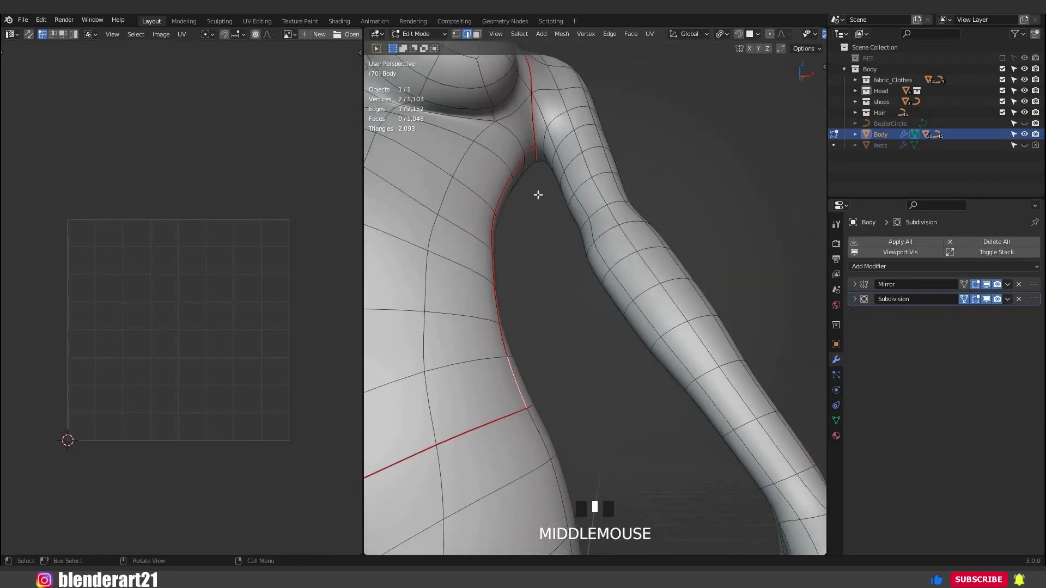
{"action": "left_click", "coordinate": [538, 183]}
{"action": "middle_click_drag", "start_coordinate": [604, 261], "coordinate": [715, 265]}
{"action": "left_click", "coordinate": [675, 247], "text": "ctrl"}
{"action": "left_click", "coordinate": [687, 266], "text": "ctrl"}
{"action": "left_click", "coordinate": [650, 34]}
{"action": "left_click", "coordinate": [666, 168]}
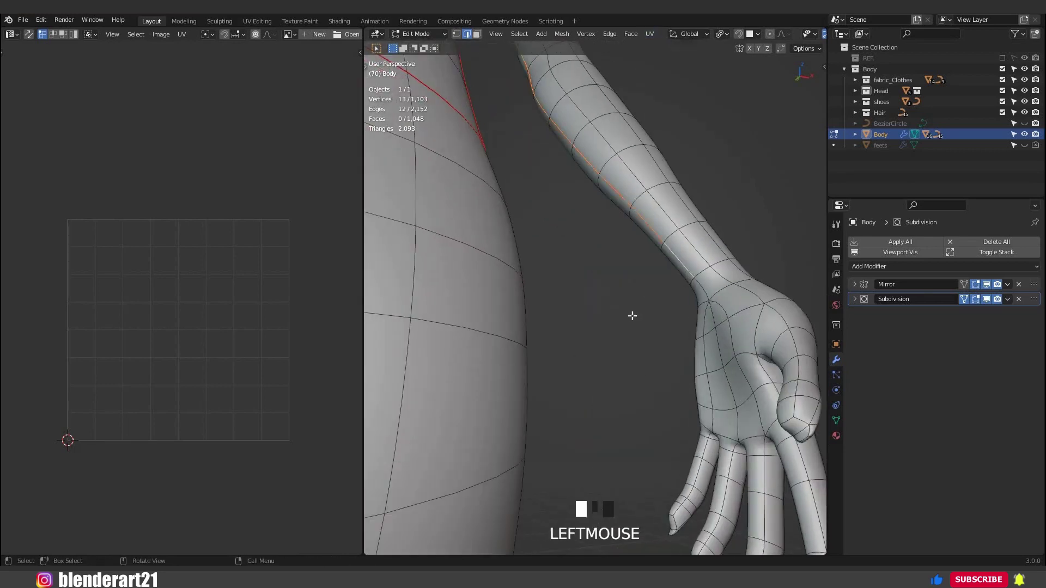
- Select the edges around the wrist and mark them as a seam
{"action": "scroll", "coordinate": [632, 316], "scroll_direction": "down", "scroll_amount": 3}
{"action": "scroll", "coordinate": [551, 296], "scroll_direction": "up", "scroll_amount": 5}
{"action": "middle_click_drag", "start_coordinate": [632, 316], "coordinate": [523, 316]}
{"action": "left_click", "coordinate": [541, 301]}
{"action": "left_click", "coordinate": [551, 316], "text": "alt+shift"}
{"action": "scroll", "coordinate": [551, 315], "scroll_direction": "up", "scroll_amount": 6}
{"action": "scroll", "coordinate": [448, 331], "scroll_direction": "down", "scroll_amount": 4}
{"action": "scroll", "coordinate": [449, 331], "scroll_direction": "down", "scroll_amount": 5}
{"action": "left_click", "coordinate": [650, 34]}
{"action": "left_click", "coordinate": [675, 164]}
- Pick the shortest edge paths from the wrist seam along the thumb and the side of the index finger
{"action": "scroll", "coordinate": [599, 305], "scroll_direction": "down", "scroll_amount": 4}
{"action": "middle_click_drag", "start_coordinate": [594, 305], "coordinate": [673, 305]}
{"action": "scroll", "coordinate": [632, 283], "scroll_direction": "up", "scroll_amount": 4}
{"action": "left_click", "coordinate": [606, 251]}
{"action": "left_click", "coordinate": [627, 279], "text": "ctrl"}
{"action": "left_click", "coordinate": [626, 327], "text": "ctrl"}
{"action": "scroll", "coordinate": [673, 294], "scroll_direction": "up", "scroll_amount": 2}
{"action": "left_click", "coordinate": [678, 261], "text": "ctrl"}
{"action": "middle_click_drag", "start_coordinate": [678, 262], "coordinate": [632, 376]}
{"action": "middle_click_drag", "start_coordinate": [632, 376], "coordinate": [657, 283], "text": "shift"}
{"action": "left_click", "coordinate": [648, 356], "text": "ctrl"}
{"action": "left_click", "coordinate": [567, 221], "text": "ctrl"}
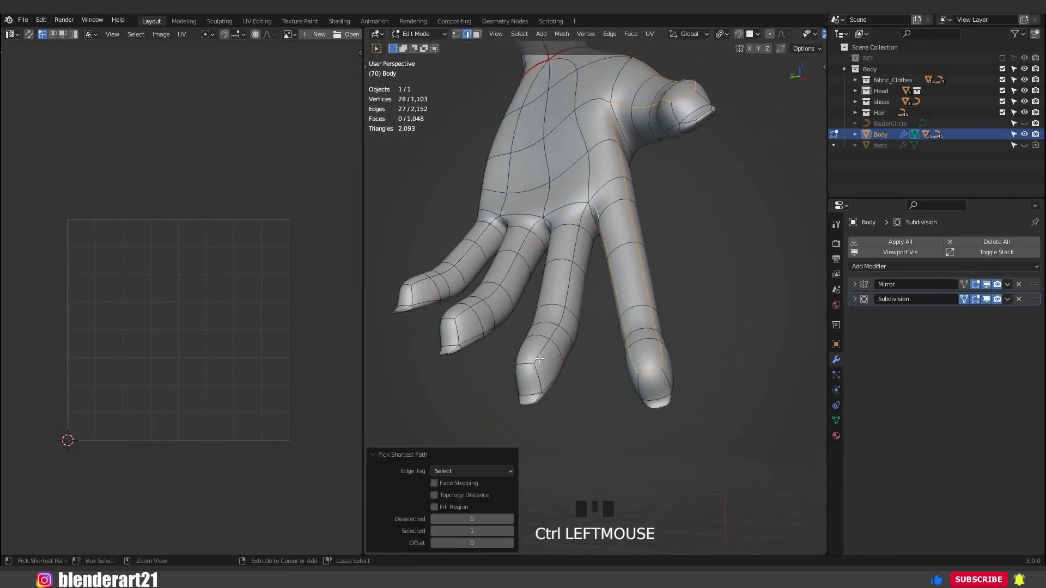
- Extend the edge selection along the sides of the remaining fingers and mark the hand outline as a seam
{"action": "middle_click_drag", "start_coordinate": [564, 234], "coordinate": [594, 243]}
{"action": "left_click", "coordinate": [626, 374], "text": "ctrl"}
{"action": "left_click", "coordinate": [596, 225], "text": "ctrl"}
{"action": "middle_click_drag", "start_coordinate": [554, 320], "coordinate": [668, 210]}
{"action": "key", "text": "ctrl+z"}
{"action": "left_click", "coordinate": [644, 248], "text": "ctrl"}
{"action": "middle_click_drag", "start_coordinate": [668, 210], "coordinate": [550, 218], "text": "shift"}
{"action": "left_click", "coordinate": [677, 234], "text": "ctrl"}
{"action": "left_click", "coordinate": [649, 35]}
{"action": "left_click", "coordinate": [661, 164]}
- Clear the selection and review the finished seams on the hands, head and torso from several angles
{"action": "scroll", "coordinate": [589, 291], "scroll_direction": "down", "scroll_amount": 3}
{"action": "middle_click_drag", "start_coordinate": [589, 290], "coordinate": [526, 305]}
{"action": "scroll", "coordinate": [545, 316], "scroll_direction": "up", "scroll_amount": 3}
{"action": "left_click", "coordinate": [632, 349]}
{"action": "middle_click_drag", "start_coordinate": [632, 348], "coordinate": [589, 402]}
{"action": "scroll", "coordinate": [589, 401], "scroll_direction": "down", "scroll_amount": 3}
{"action": "middle_click_drag", "start_coordinate": [572, 234], "coordinate": [561, 376], "text": "shift"}
{"action": "middle_click_drag", "start_coordinate": [561, 376], "coordinate": [588, 376]}
{"action": "scroll", "coordinate": [598, 385], "scroll_direction": "up", "scroll_amount": 3}
{"action": "scroll", "coordinate": [600, 376], "scroll_direction": "down", "scroll_amount": 4}
{"action": "middle_click_drag", "start_coordinate": [616, 349], "coordinate": [621, 316], "text": "shift"}
{"action": "mouse_move", "coordinate": [621, 316]}
{"action": "middle_mouse_down"}
{"action": "mouse_move", "coordinate": [613, 294]}
{"action": "mouse_move", "coordinate": [604, 327]}
{"action": "middle_mouse_up"}
{"action": "middle_click_drag", "start_coordinate": [604, 327], "coordinate": [613, 295], "text": "shift"}
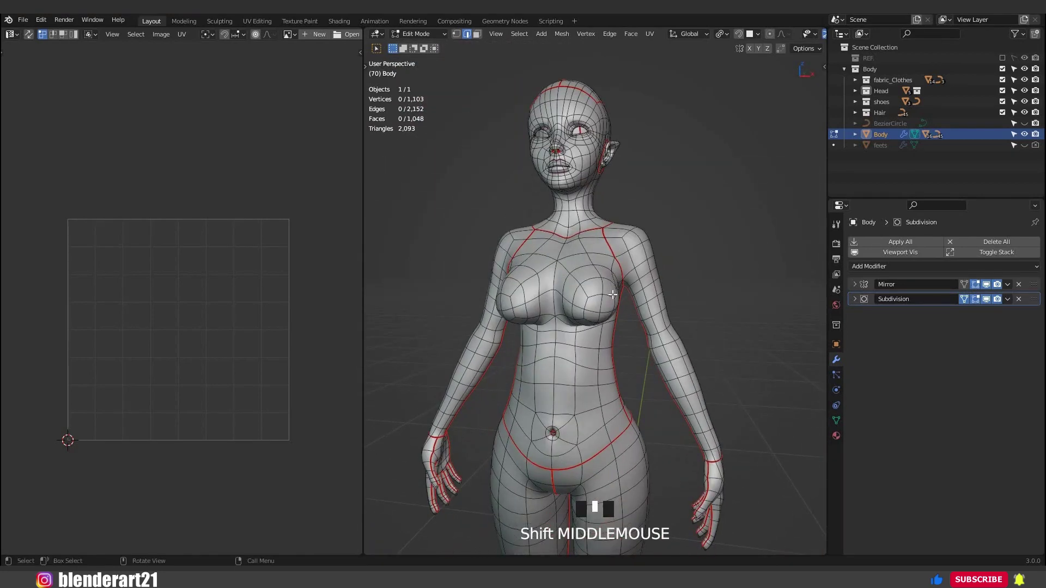
- Select the whole body mesh in front view to inspect its current UVs, and deselect everything
{"action": "key", "text": "KP_1"}
{"action": "scroll", "coordinate": [622, 309], "scroll_direction": "down", "scroll_amount": 3}
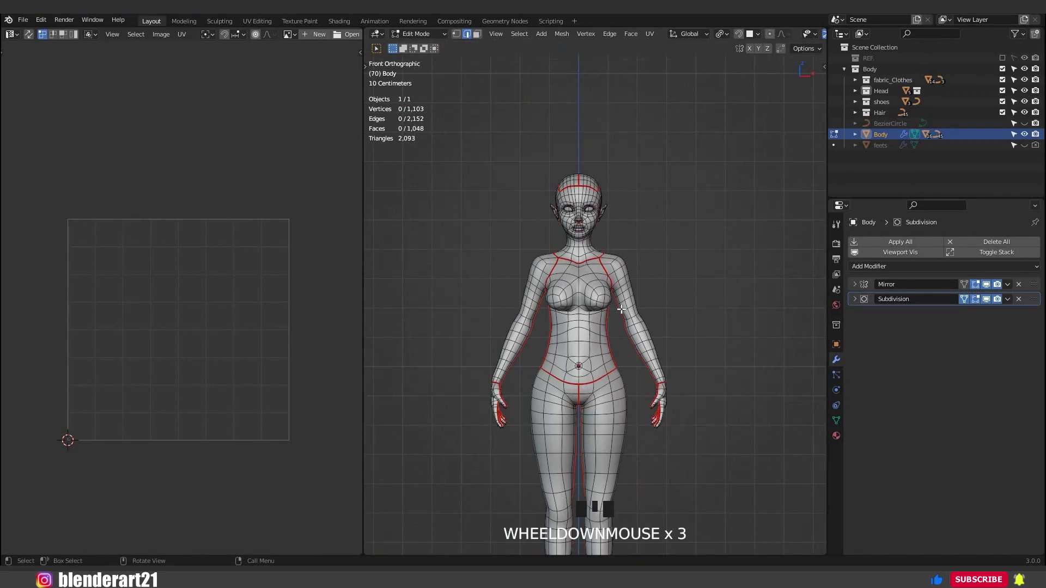
{"action": "key", "text": "a"}
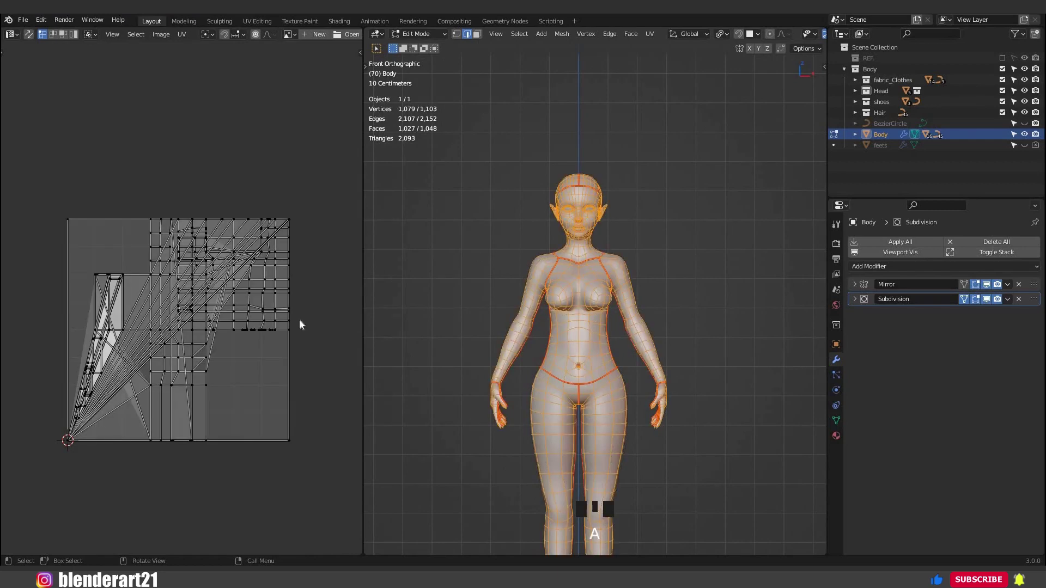
{"action": "left_click", "coordinate": [484, 274]}
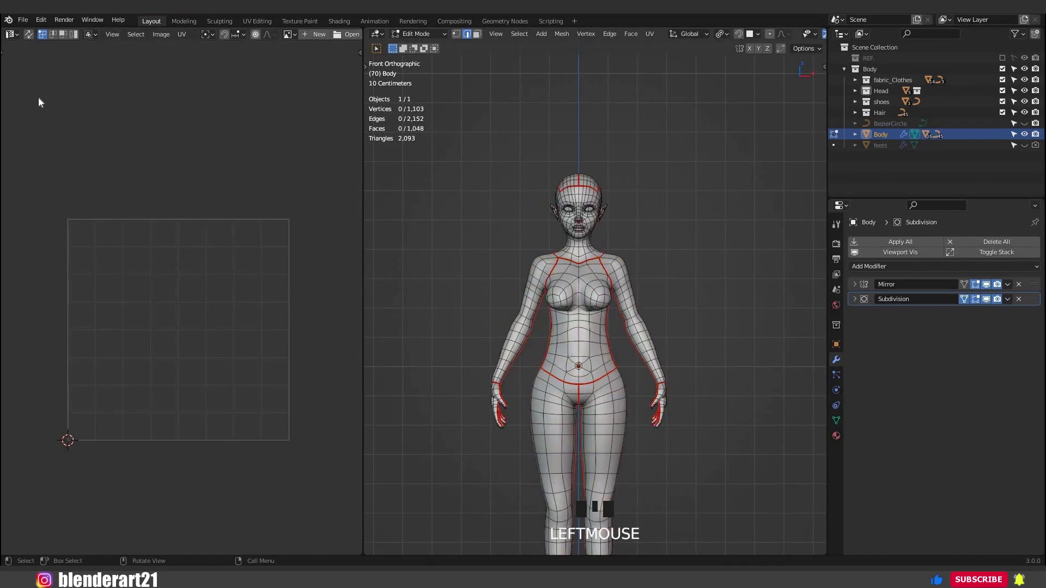
- Turn on UV sync selection and box-select areas of the arm and hand to check their matching UVs
{"action": "left_click", "coordinate": [29, 34]}
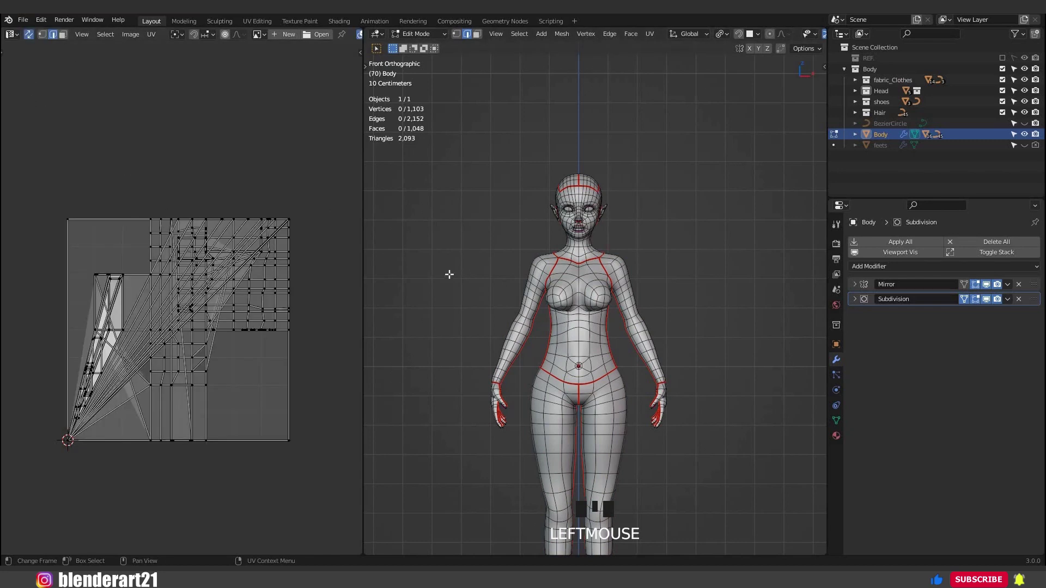
{"action": "left_click_drag", "start_coordinate": [484, 262], "coordinate": [553, 367]}
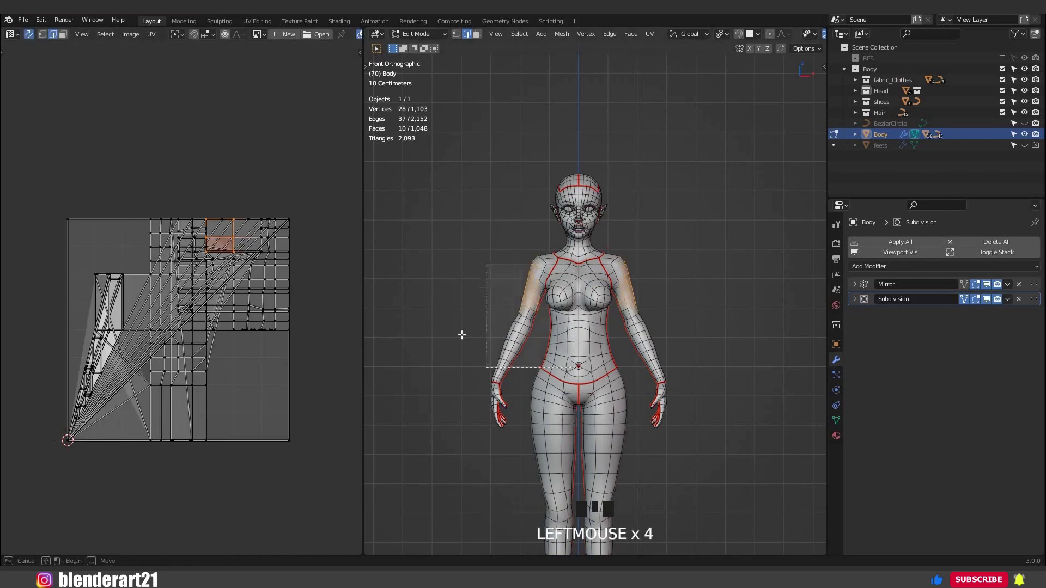
{"action": "left_click_drag", "start_coordinate": [493, 300], "coordinate": [553, 405]}
{"action": "left_click_drag", "start_coordinate": [455, 342], "coordinate": [516, 337]}
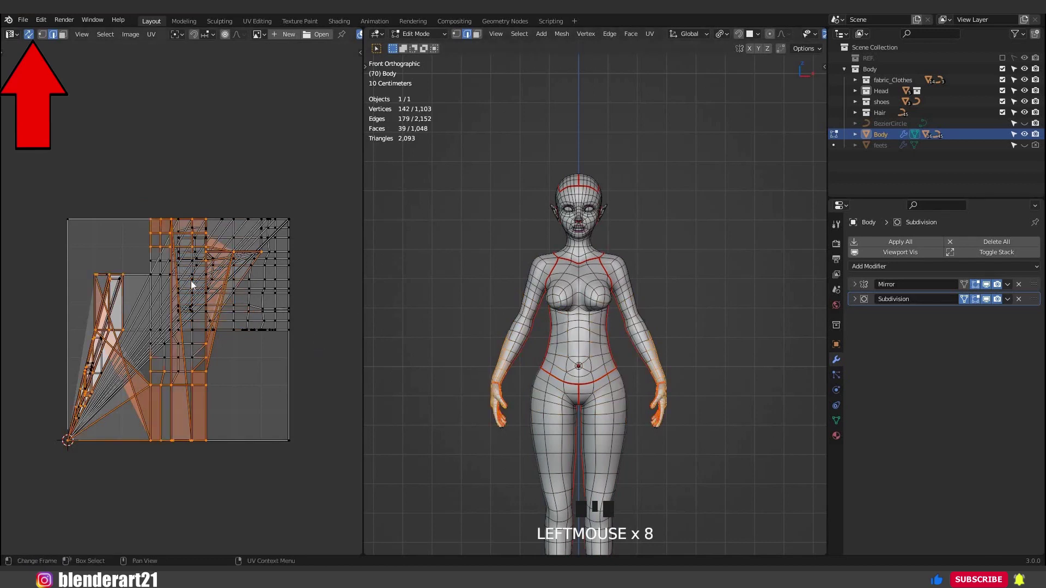
- Try moving the chest's UV faces in the UV Editor and cancel the move
{"action": "left_click", "coordinate": [234, 281]}
{"action": "key", "text": "g"}
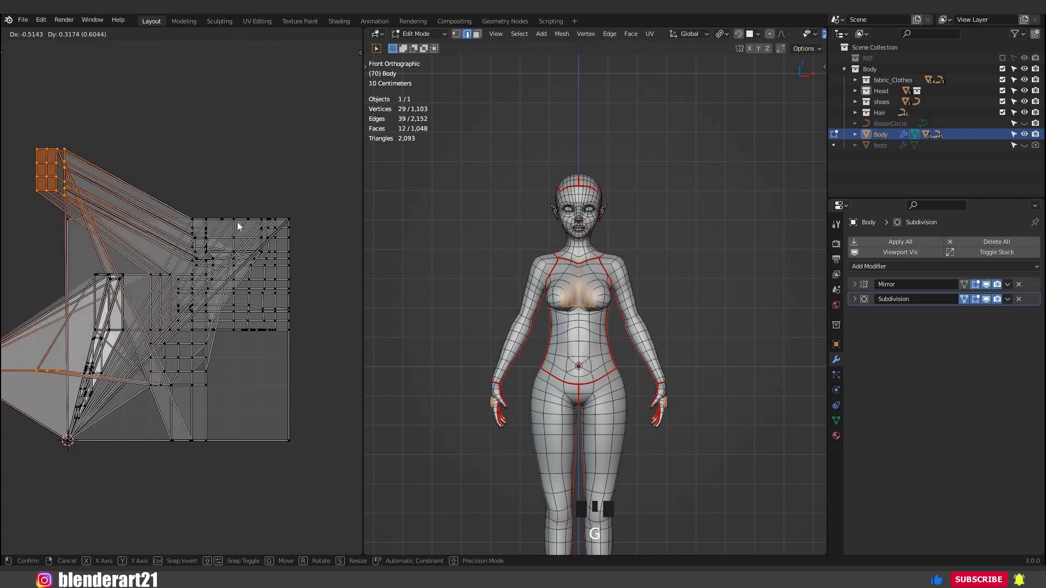
{"action": "left_click", "coordinate": [232, 342]}
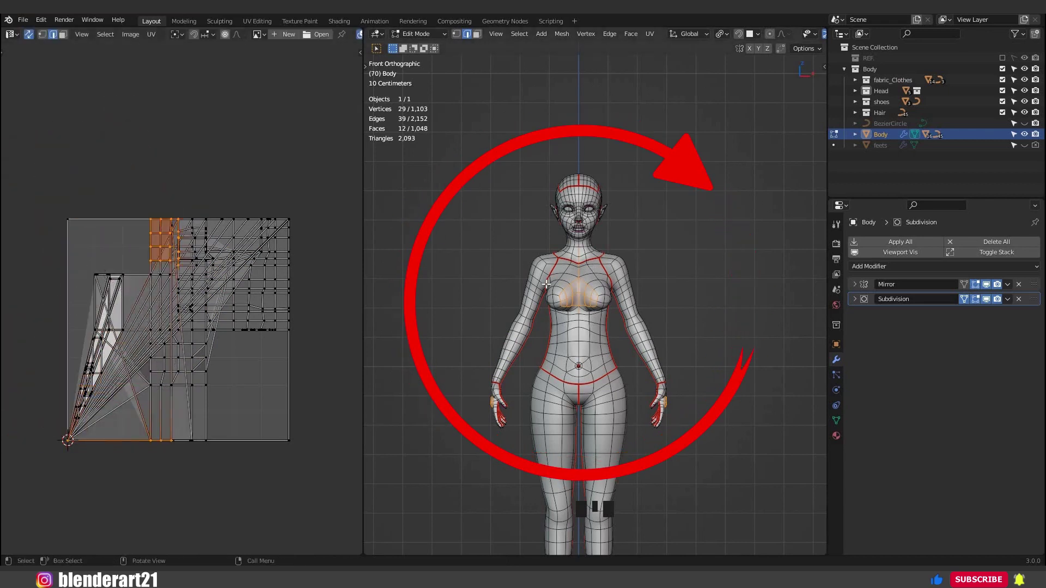
- Select the shoulder faces on the model, try moving them in the 3D view and in the UV Editor, and cancel both moves
{"action": "left_click", "coordinate": [531, 263]}
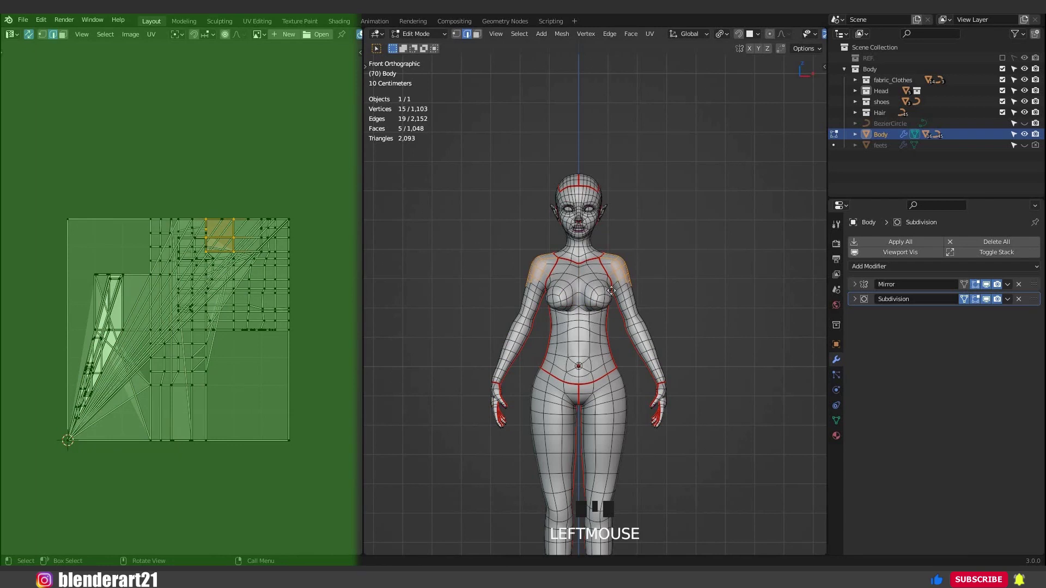
{"action": "key", "text": "g"}
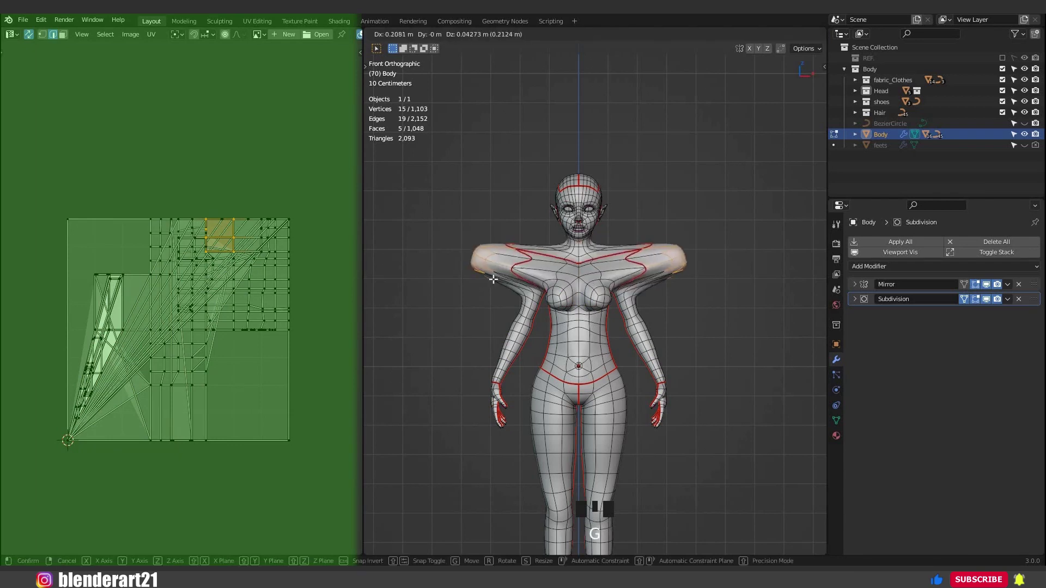
{"action": "right_click", "coordinate": [493, 280]}
{"action": "key", "text": "g"}
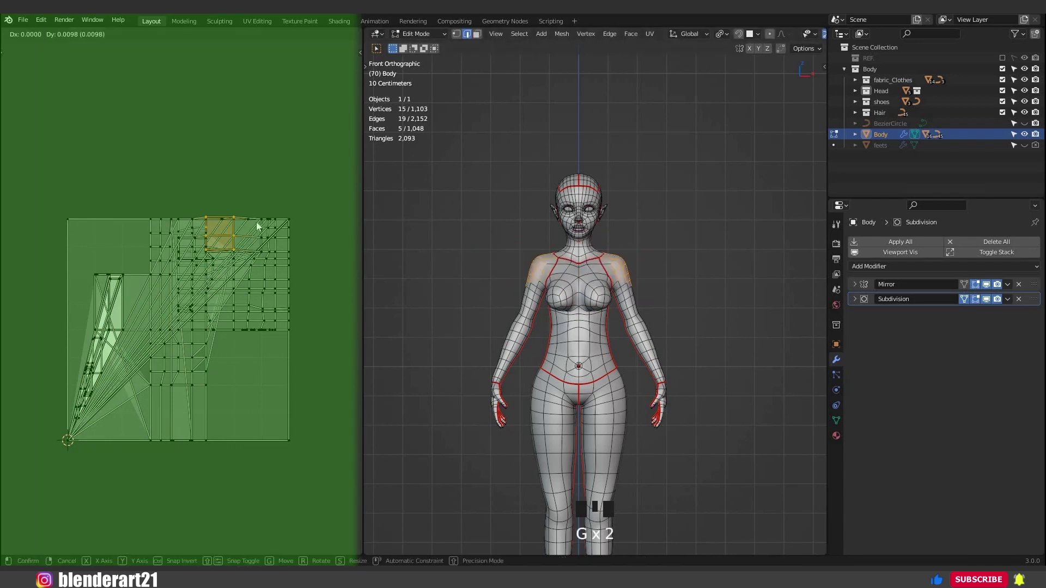
{"action": "right_click", "coordinate": [208, 225]}
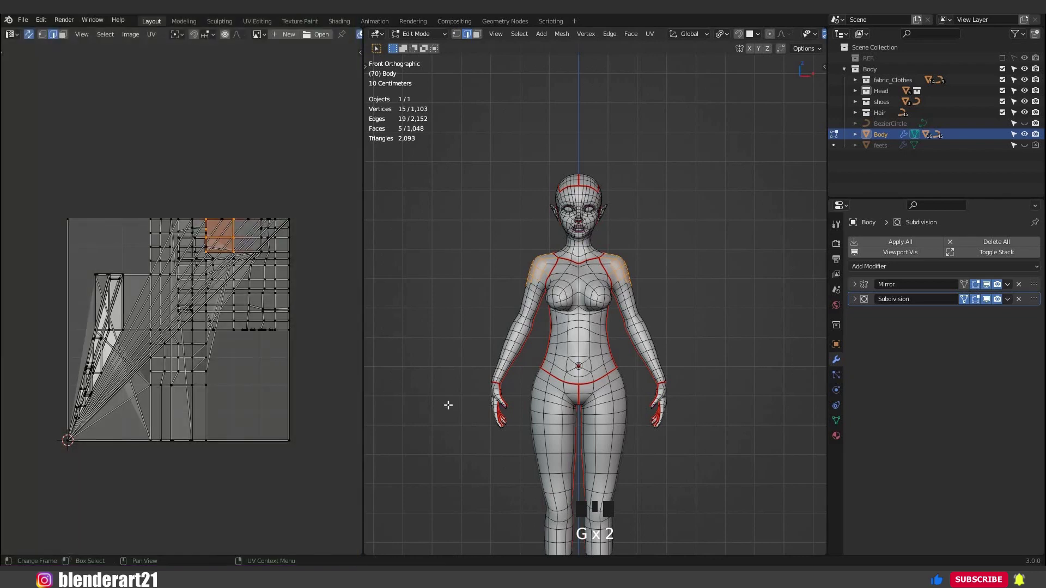
- Select the whole half-body mesh and unwrap its UVs along the marked seams
{"action": "key", "text": "a"}
{"action": "left_click", "coordinate": [151, 34]}
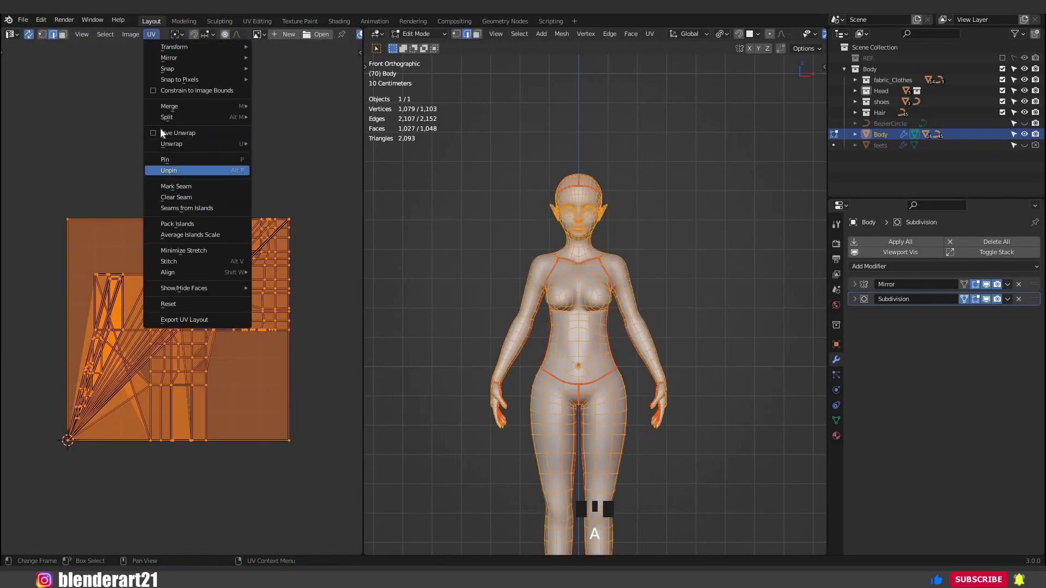
{"action": "mouse_move", "coordinate": [186, 144]}
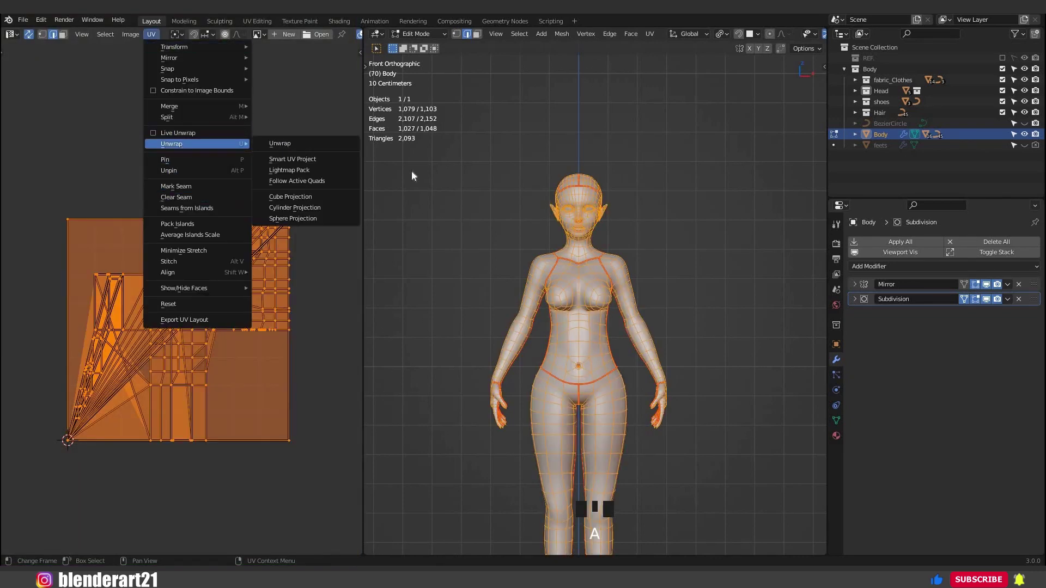
{"action": "left_click", "coordinate": [171, 222]}
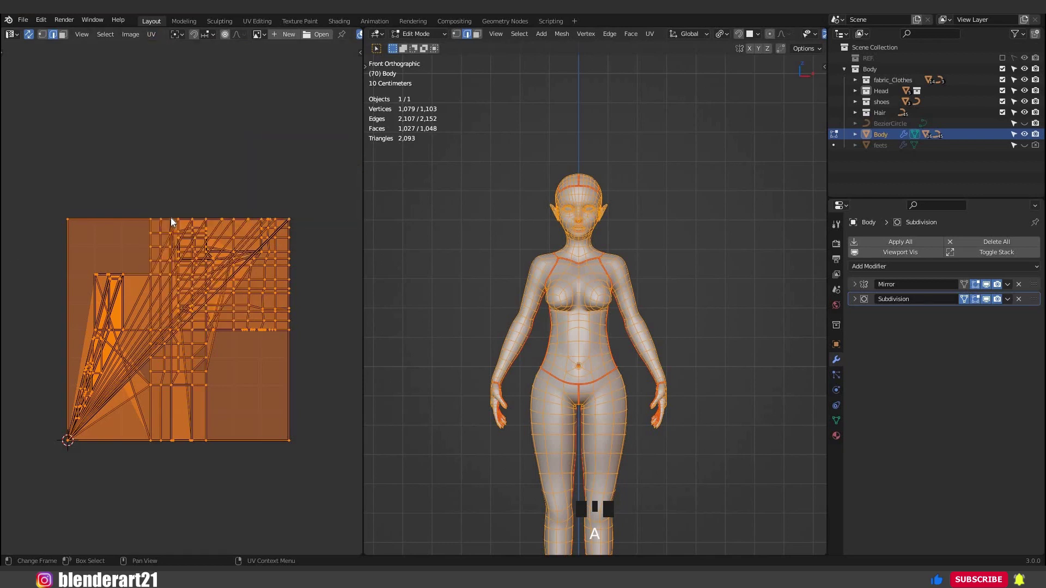
{"action": "key", "text": "u"}
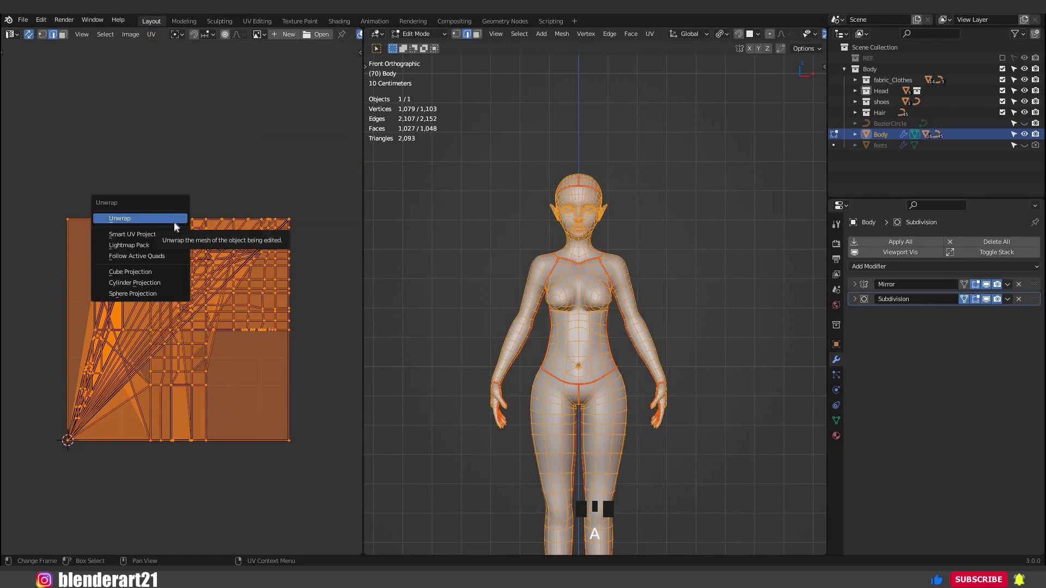
{"action": "left_click", "coordinate": [174, 222]}
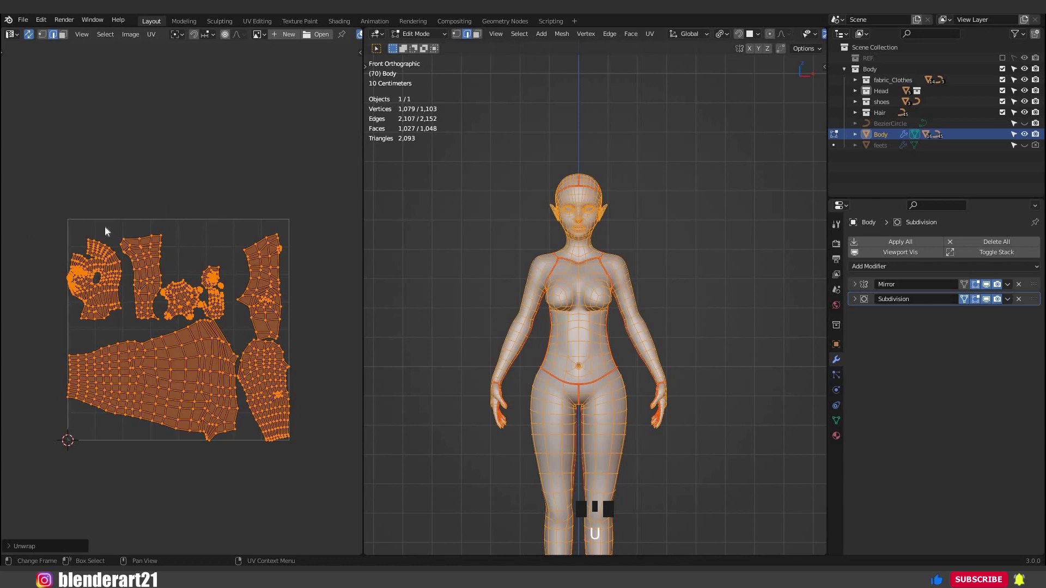
- Examine the unwrapped head island up close in the UV Editor and clear the full selection on the model
{"action": "middle_click_drag", "start_coordinate": [85, 297], "coordinate": [216, 329], "text": "ctrl"}
{"action": "middle_click_drag", "start_coordinate": [125, 338], "coordinate": [68, 326]}
{"action": "scroll", "coordinate": [131, 207], "scroll_direction": "up", "scroll_amount": 4}
{"action": "middle_click_drag", "start_coordinate": [123, 175], "coordinate": [113, 174]}
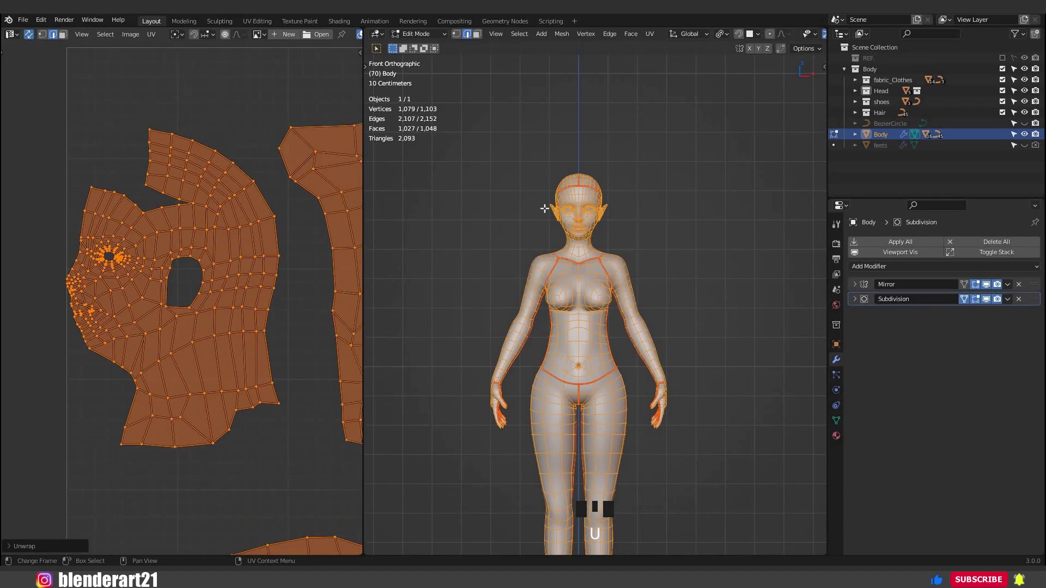
{"action": "left_click", "coordinate": [531, 238]}
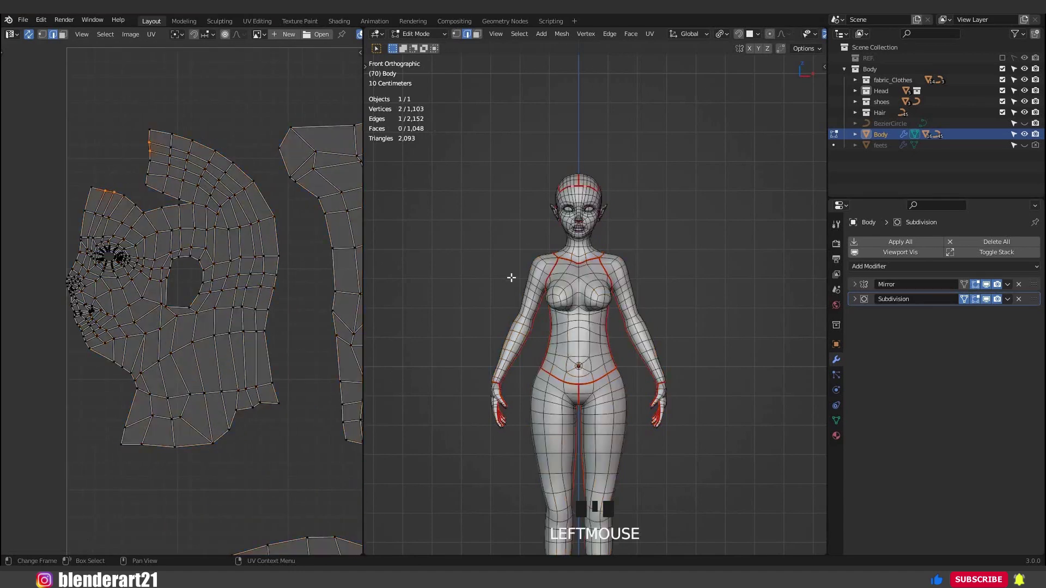
- Leave mesh editing and apply the Mirror modifier on the body
{"action": "left_click", "coordinate": [854, 285]}
{"action": "key", "text": "Tab"}
{"action": "left_click", "coordinate": [1007, 285]}
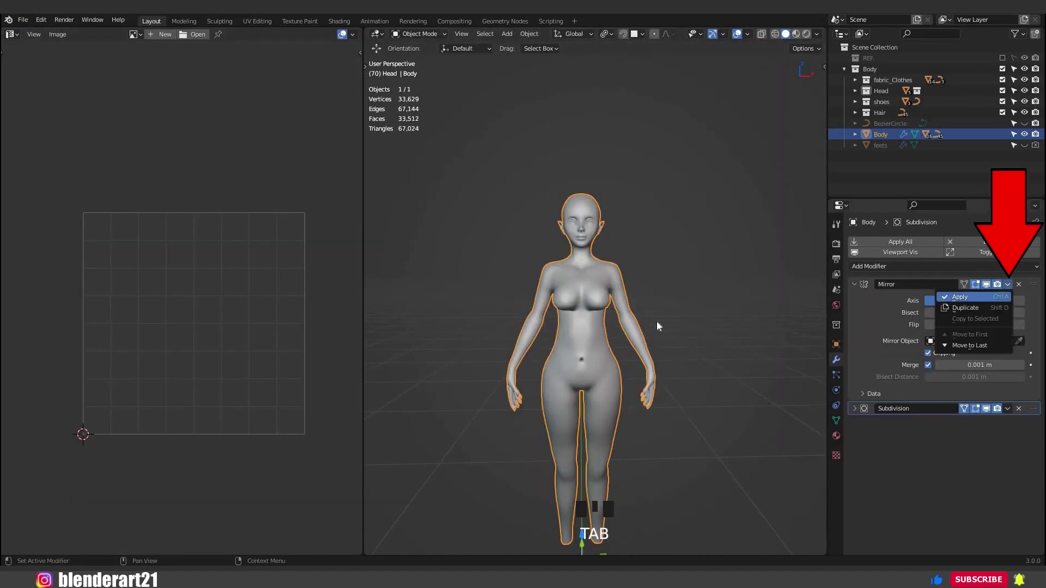
{"action": "left_click", "coordinate": [976, 296]}
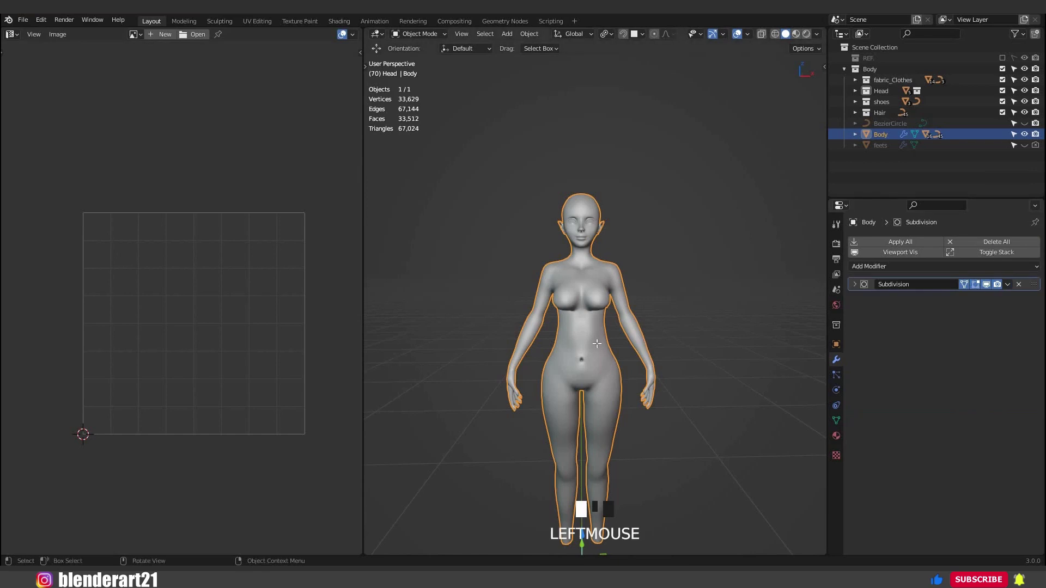
- Return to mesh editing, select the complete body and unwrap its UVs with the Unwrap method
{"action": "key", "text": "Tab"}
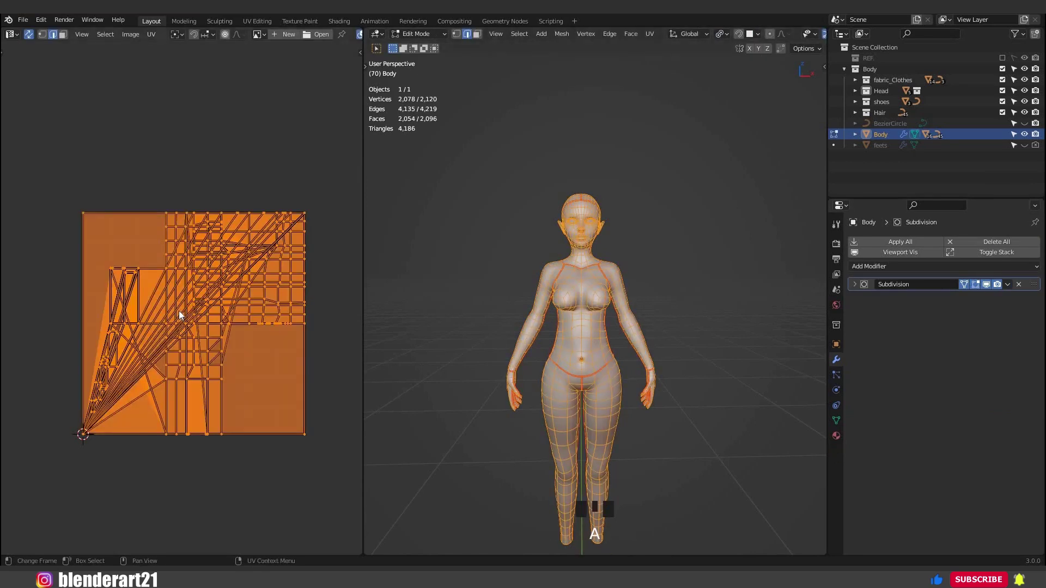
{"action": "key", "text": "u"}
{"action": "left_click", "coordinate": [155, 328]}
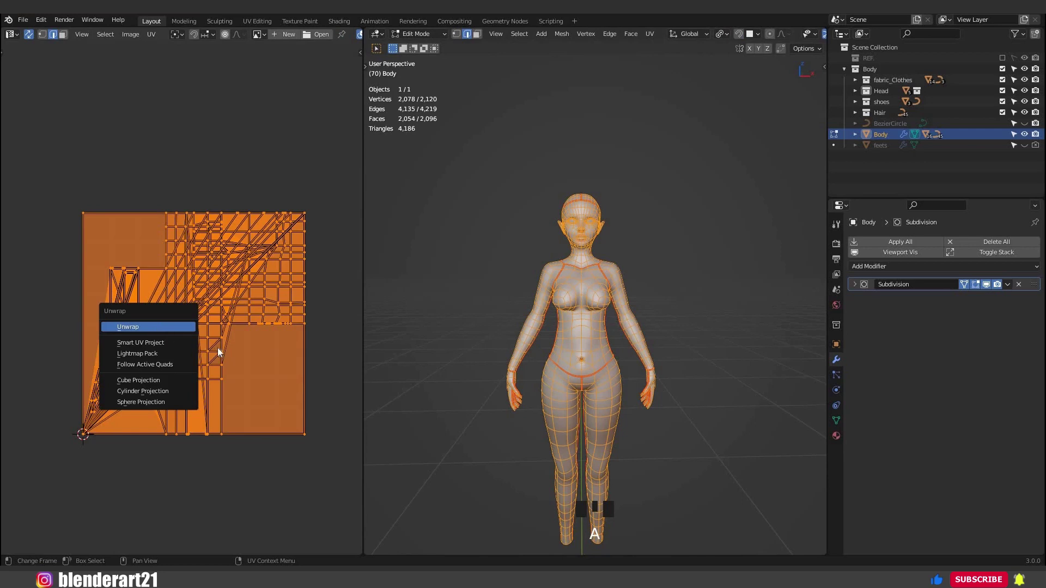
- Switch to face selection and select the whole linked head island in the UV Editor
{"action": "left_click", "coordinate": [217, 349]}
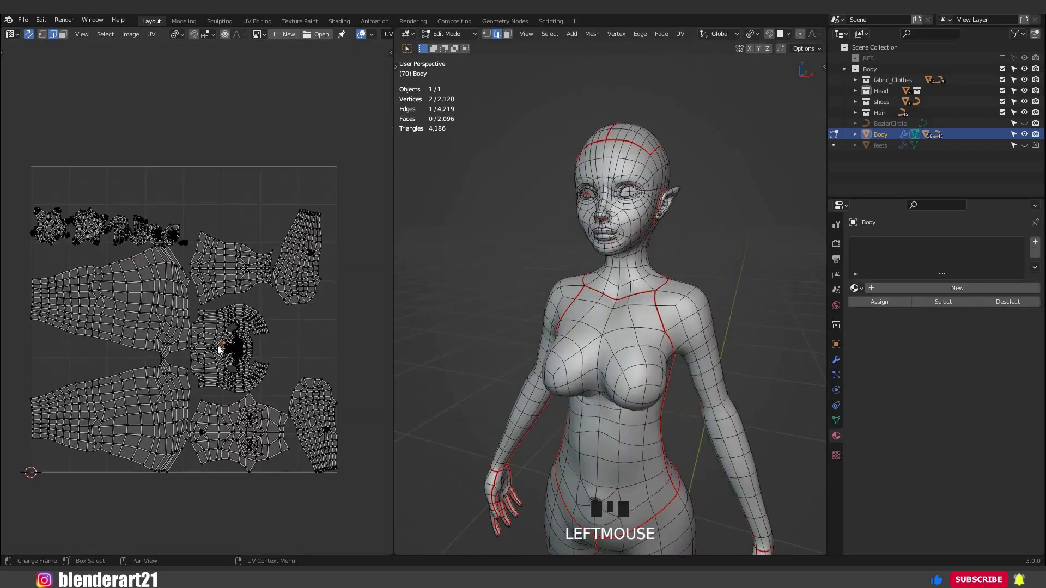
{"action": "key", "text": "3"}
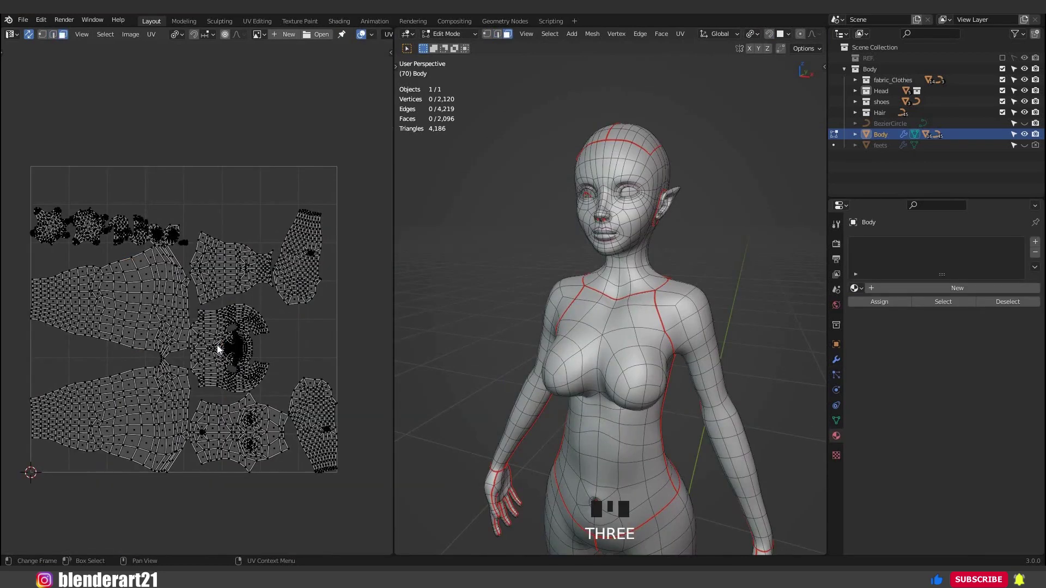
{"action": "key", "text": "l"}
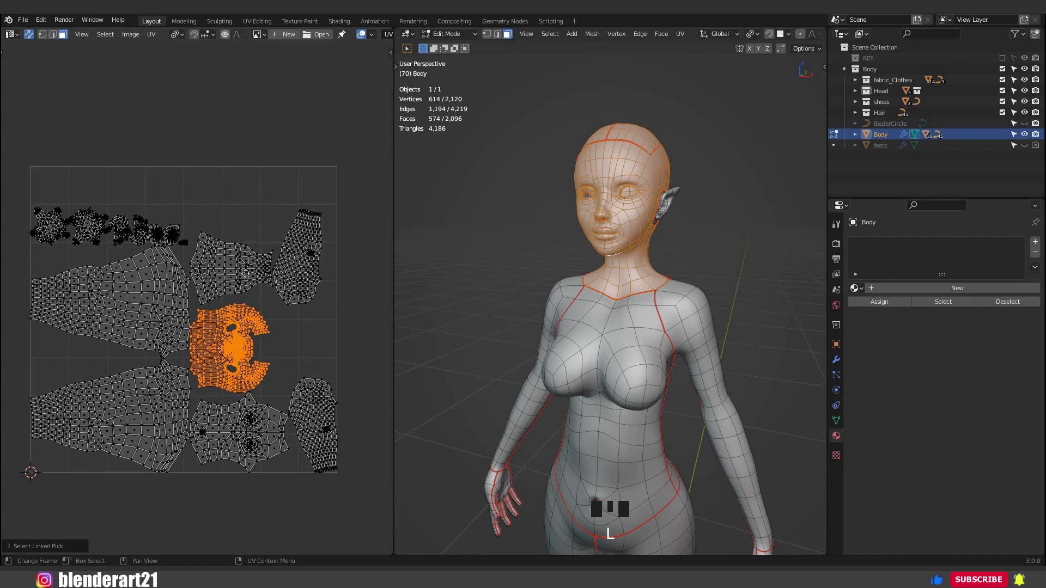
- Try moving the head island above the UV square and scaling it up, and undo the changes
{"action": "key", "text": "g"}
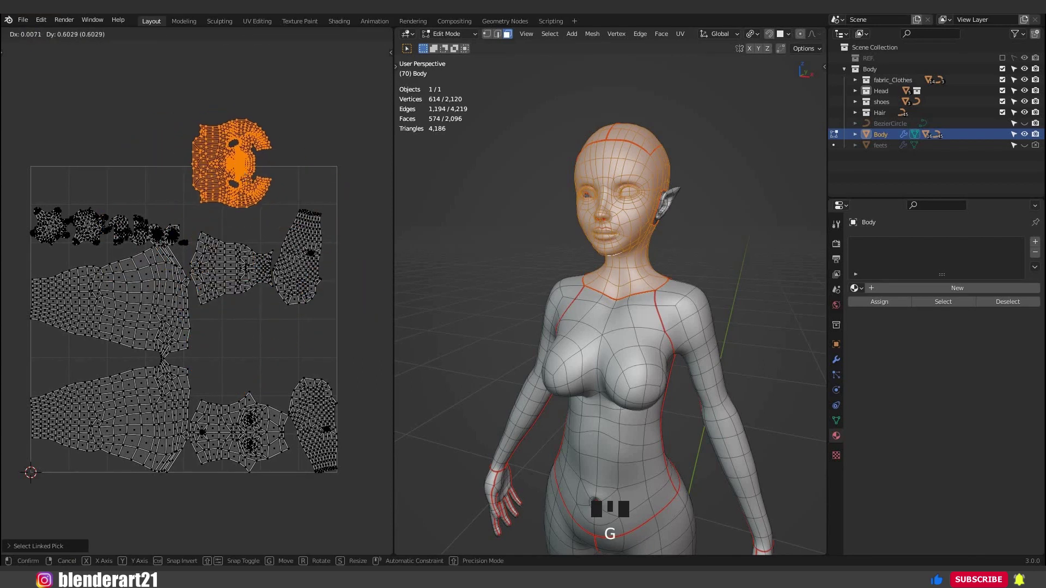
{"action": "left_click", "coordinate": [240, 173]}
{"action": "key", "text": "s"}
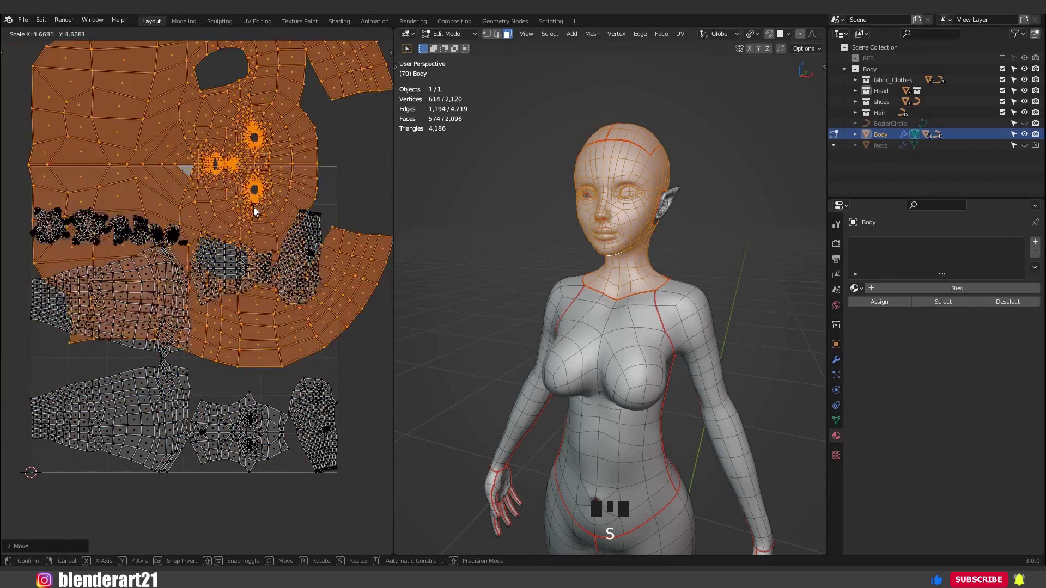
{"action": "right_click", "coordinate": [253, 211]}
{"action": "key", "text": "ctrl+z"}
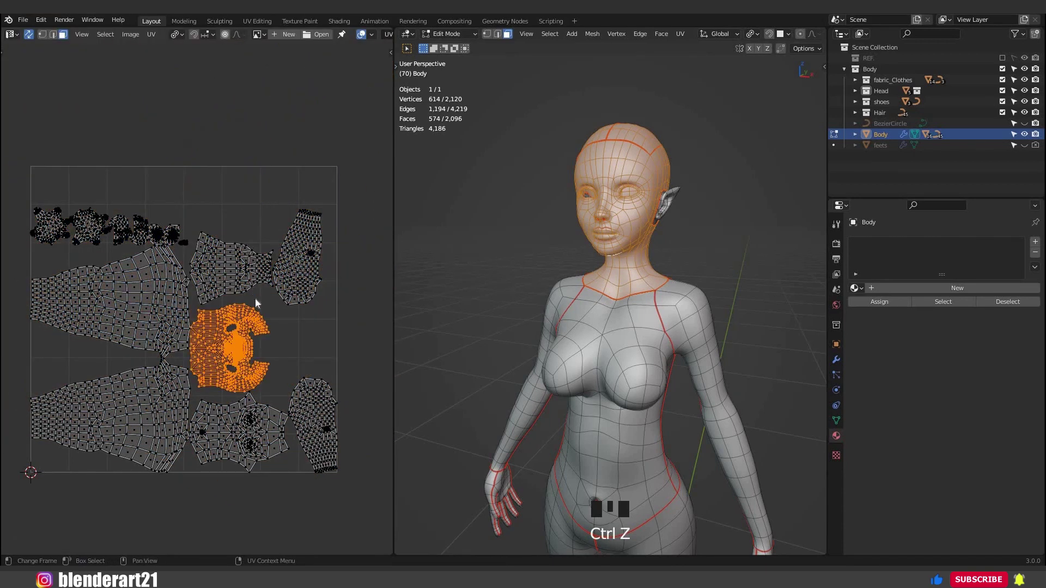
- Try scaling the head island in edge and vertex selection modes, cancel both, and return to face selection
{"action": "key", "text": "2"}
{"action": "key", "text": "s"}
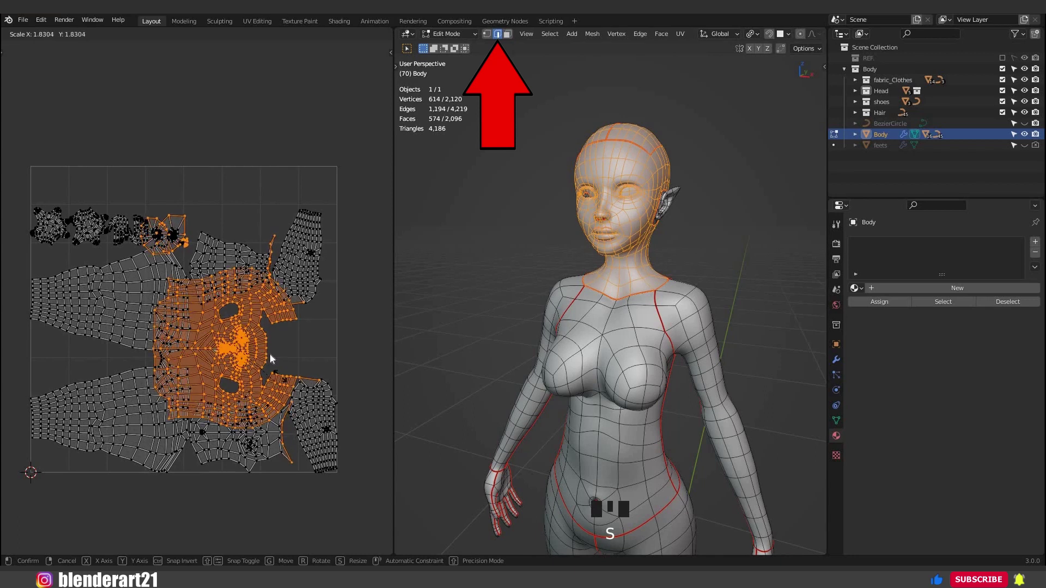
{"action": "right_click", "coordinate": [269, 354]}
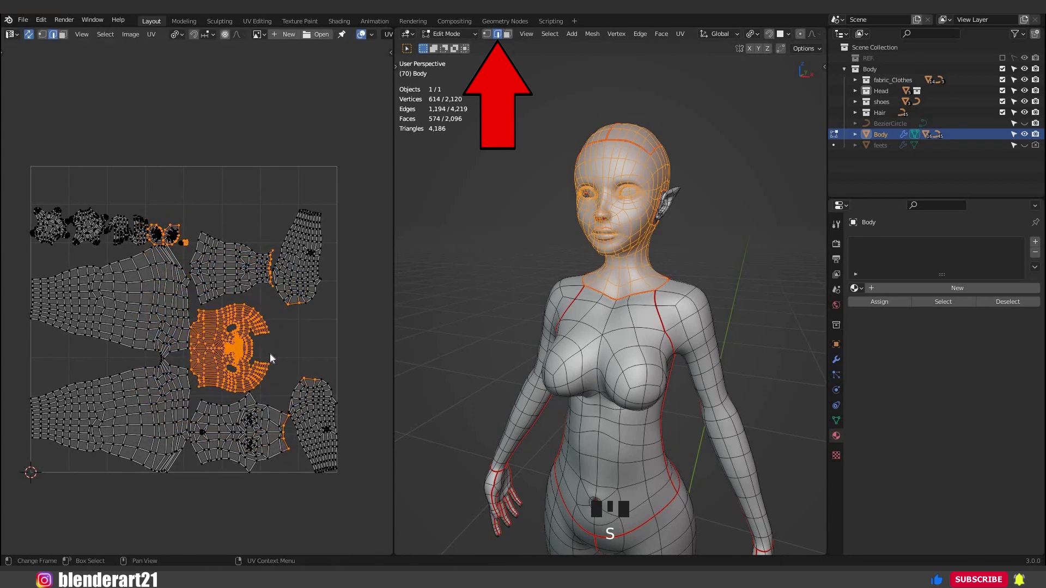
{"action": "key", "text": "1"}
{"action": "key", "text": "s"}
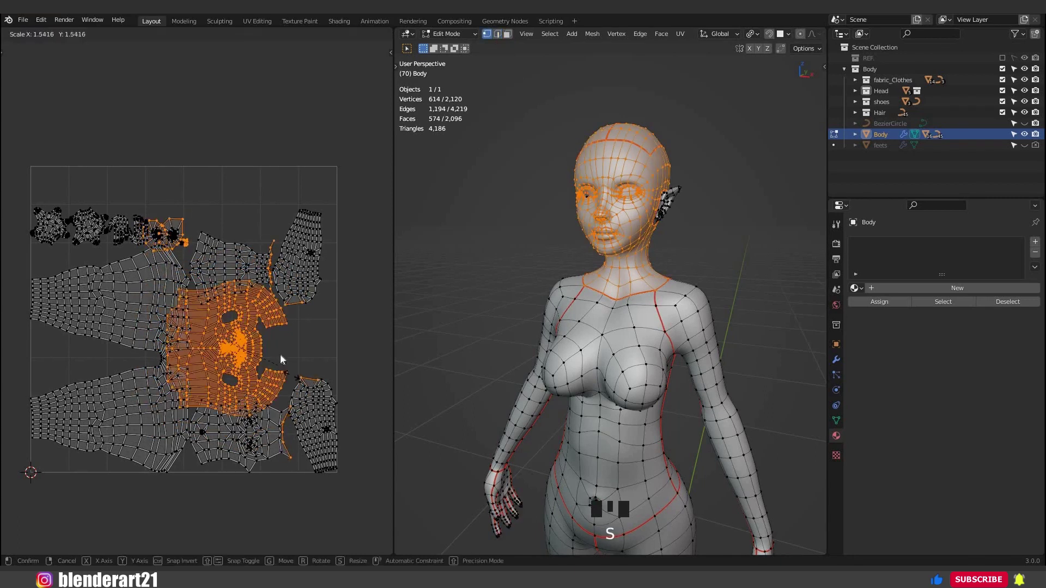
{"action": "right_click", "coordinate": [281, 355]}
{"action": "key", "text": "ctrl+z"}
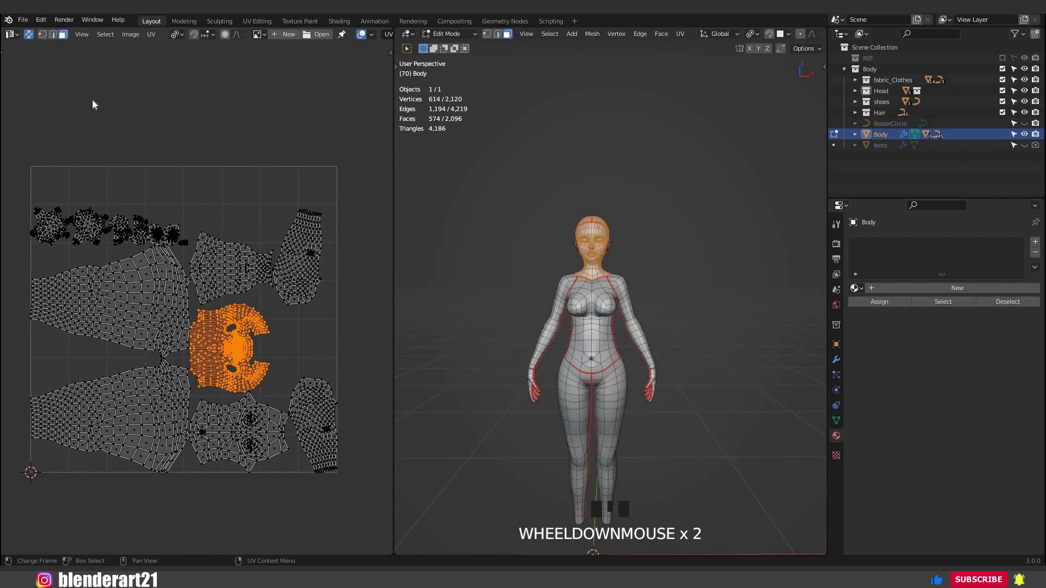
- Return to Object Mode, split the UV Editor area into two stacked editors, turn the upper one into a Shader Editor and hide its sidebar
{"action": "key", "text": "Tab"}
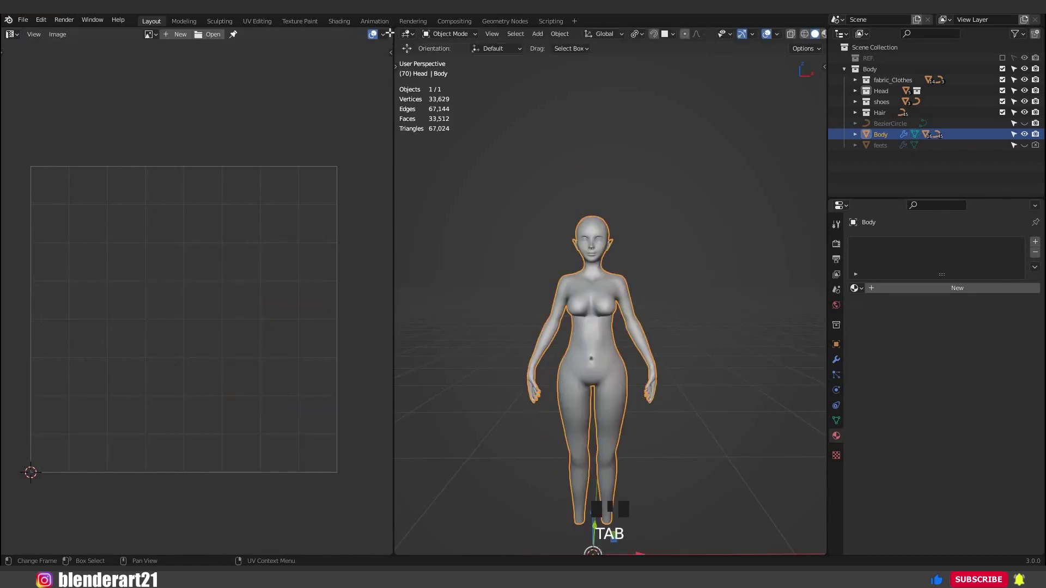
{"action": "left_click_drag", "start_coordinate": [366, 276], "coordinate": [360, 294]}
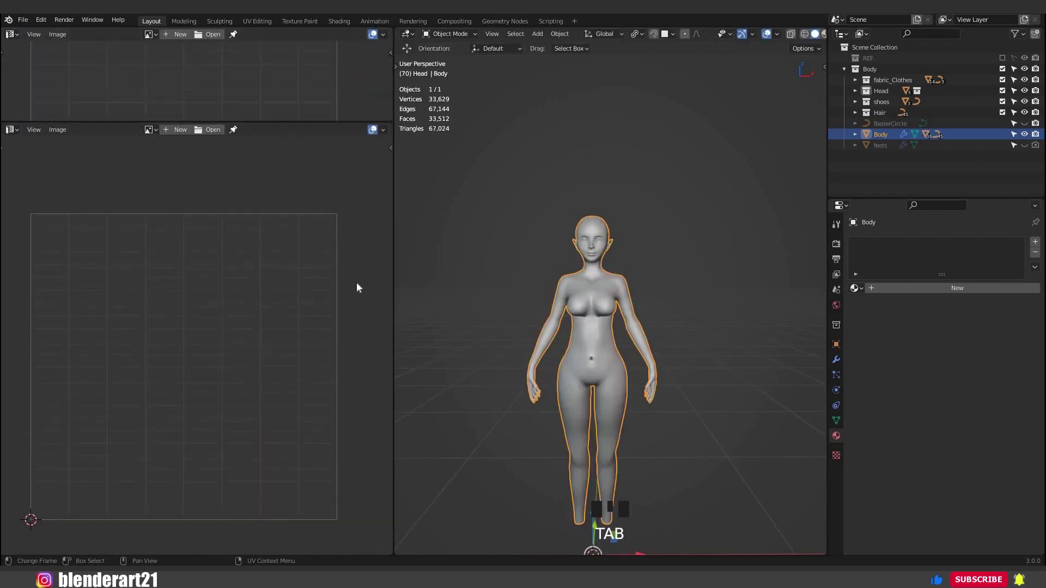
{"action": "left_click", "coordinate": [12, 35]}
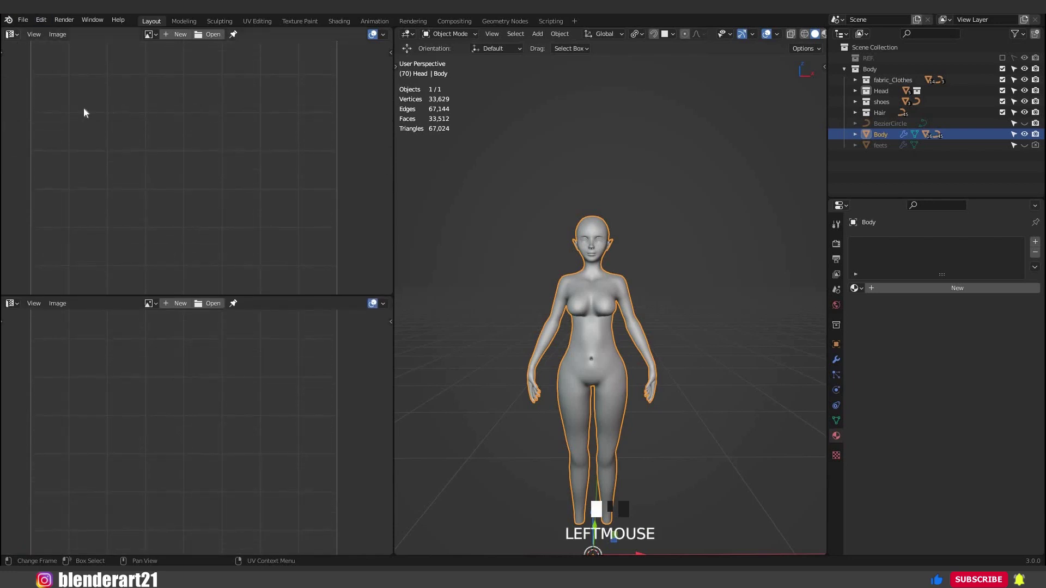
{"action": "left_click", "coordinate": [12, 34]}
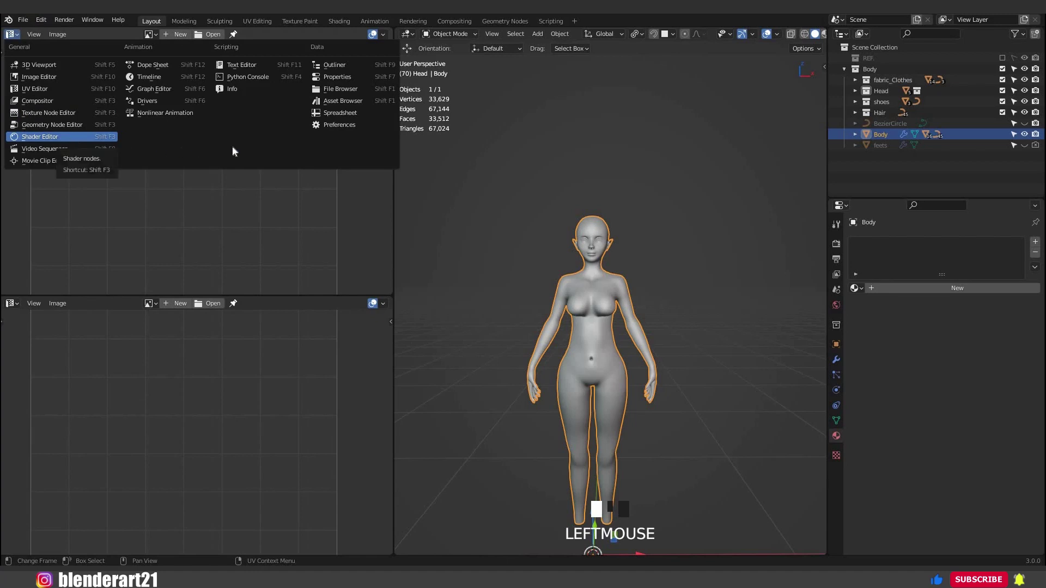
{"action": "left_click", "coordinate": [72, 137]}
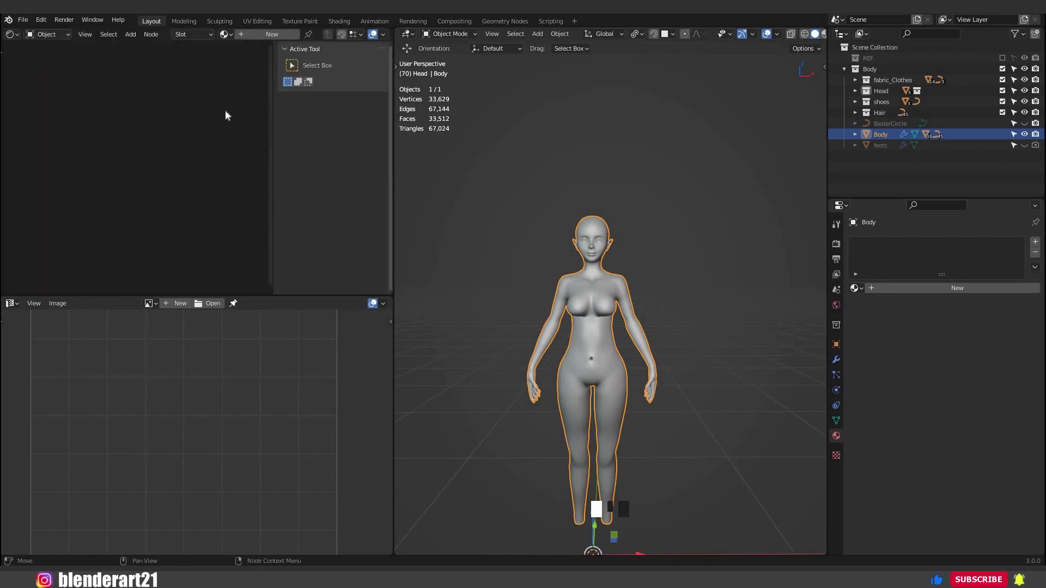
{"action": "key", "text": "n"}
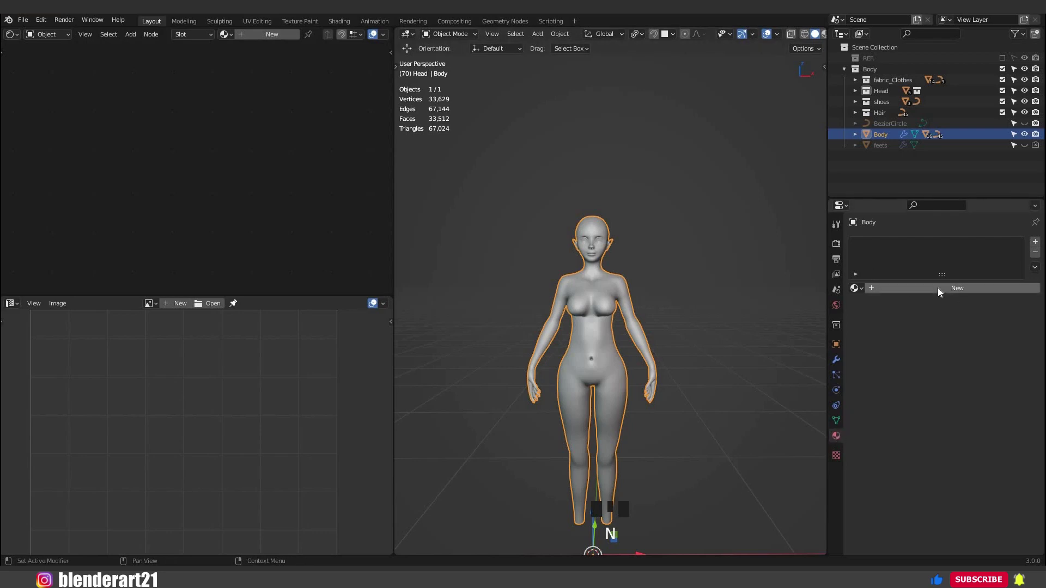
- Create a new material for the body, add an Image Texture node and connect its Color output to the Principled BSDF's Base Color
{"action": "left_click", "coordinate": [272, 34]}
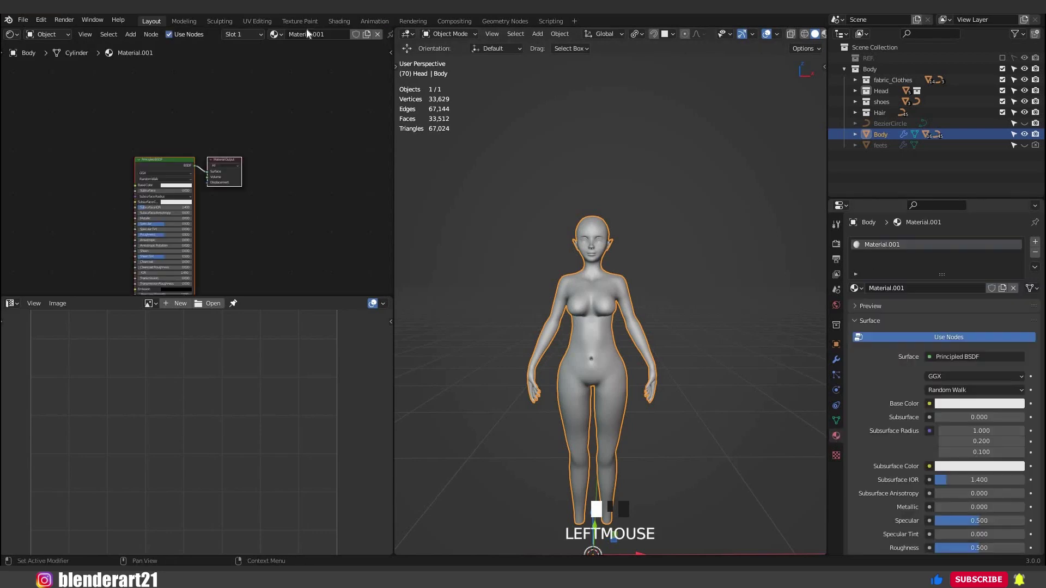
{"action": "left_click", "coordinate": [130, 34]}
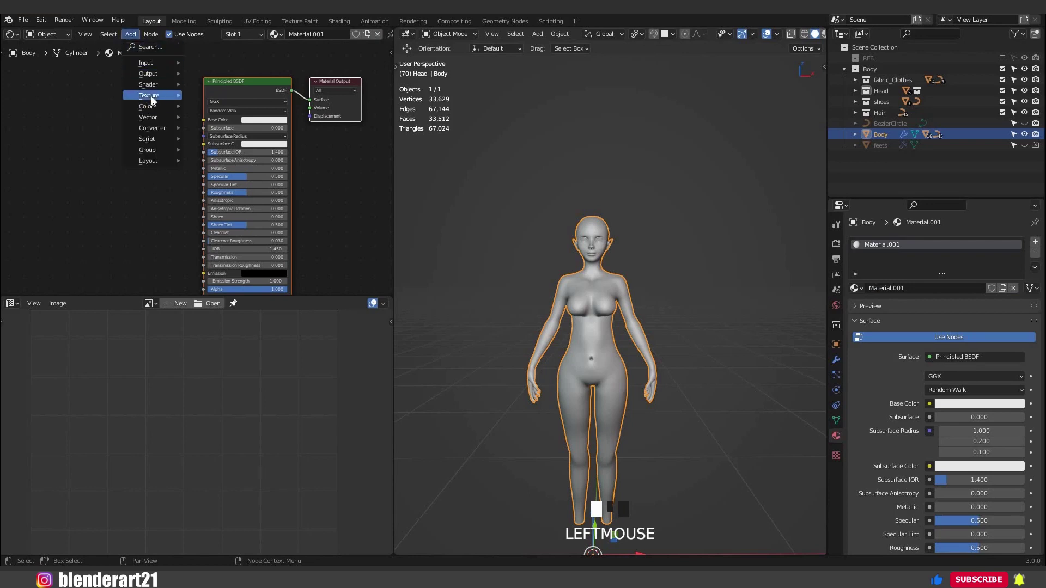
{"action": "left_click", "coordinate": [151, 96]}
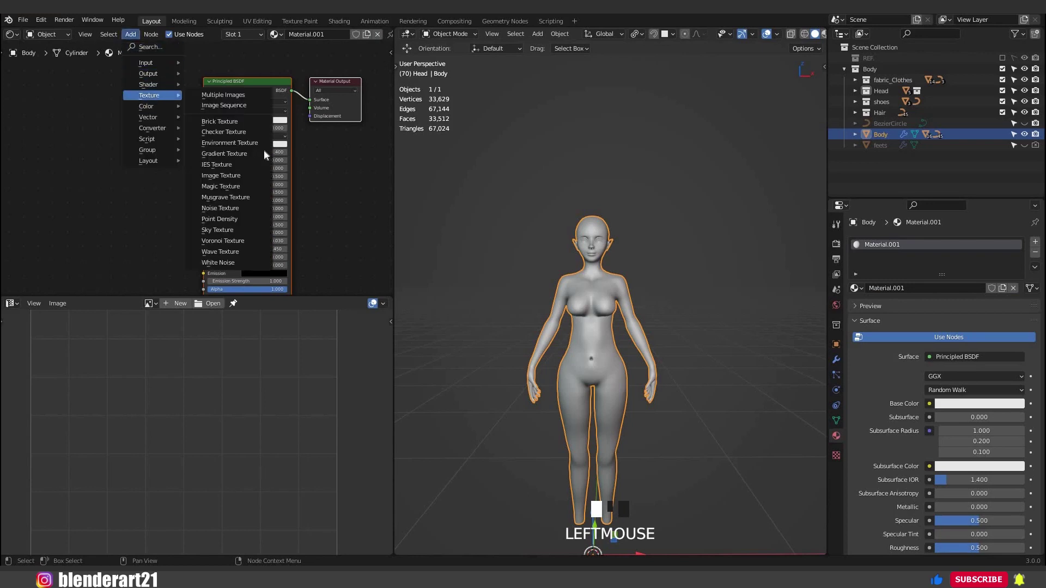
{"action": "left_click", "coordinate": [246, 176]}
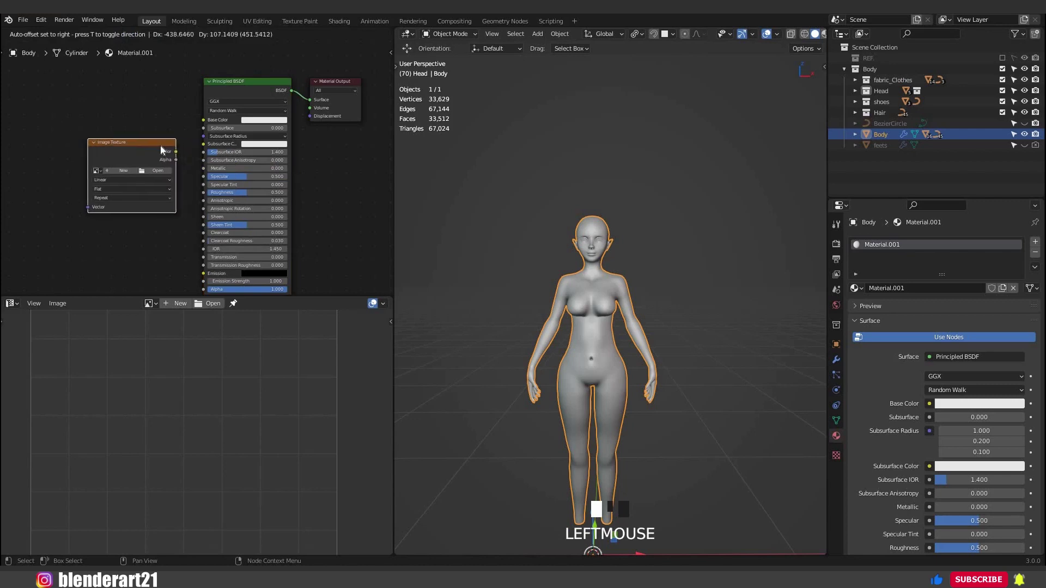
{"action": "left_click", "coordinate": [147, 136]}
{"action": "left_click_drag", "start_coordinate": [203, 119], "coordinate": [166, 150]}
{"action": "scroll", "coordinate": [188, 163], "scroll_direction": "up", "scroll_amount": 4}
{"action": "middle_click_drag", "start_coordinate": [139, 175], "coordinate": [168, 210]}
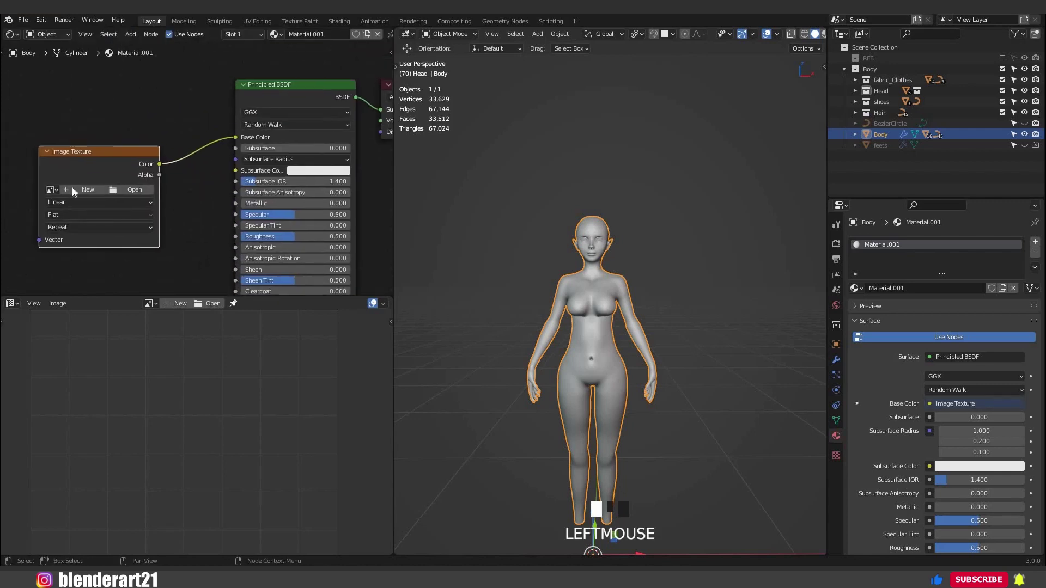
- Create a new image named uv 1 in the Image Texture node, with the UV Grid generated type at 1024 by 1024 px
{"action": "left_click", "coordinate": [88, 190]}
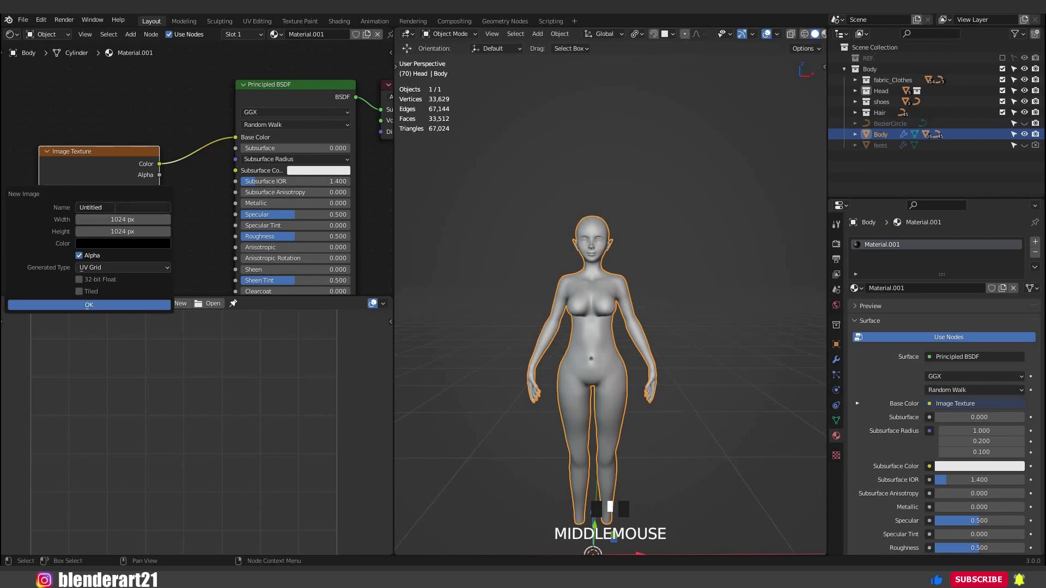
{"action": "left_click", "coordinate": [136, 207]}
{"action": "type", "text": "uv 1"}
{"action": "key", "text": "Return"}
{"action": "left_click", "coordinate": [67, 262]}
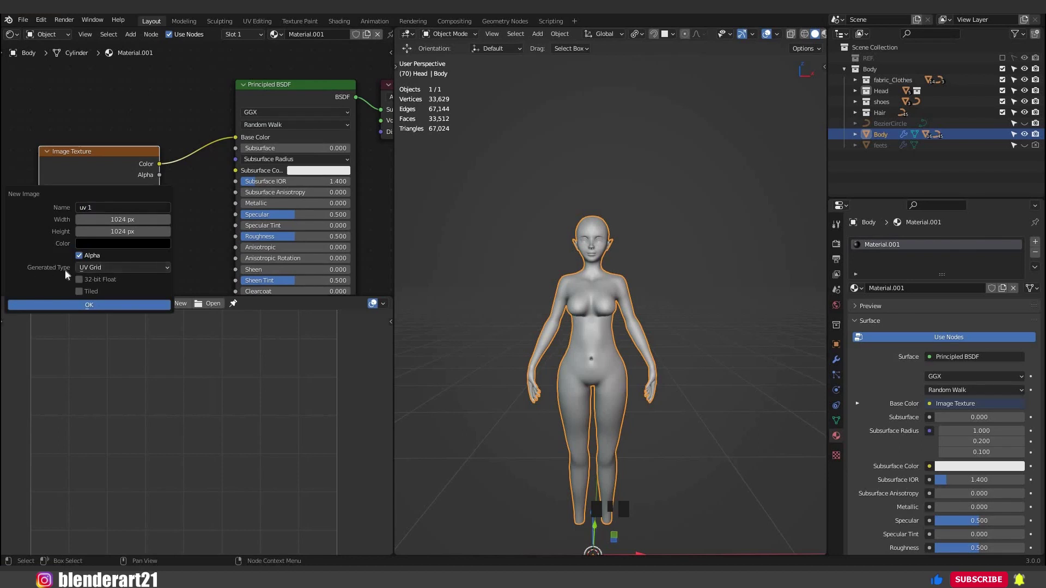
{"action": "left_click", "coordinate": [125, 267]}
{"action": "left_click", "coordinate": [95, 308]}
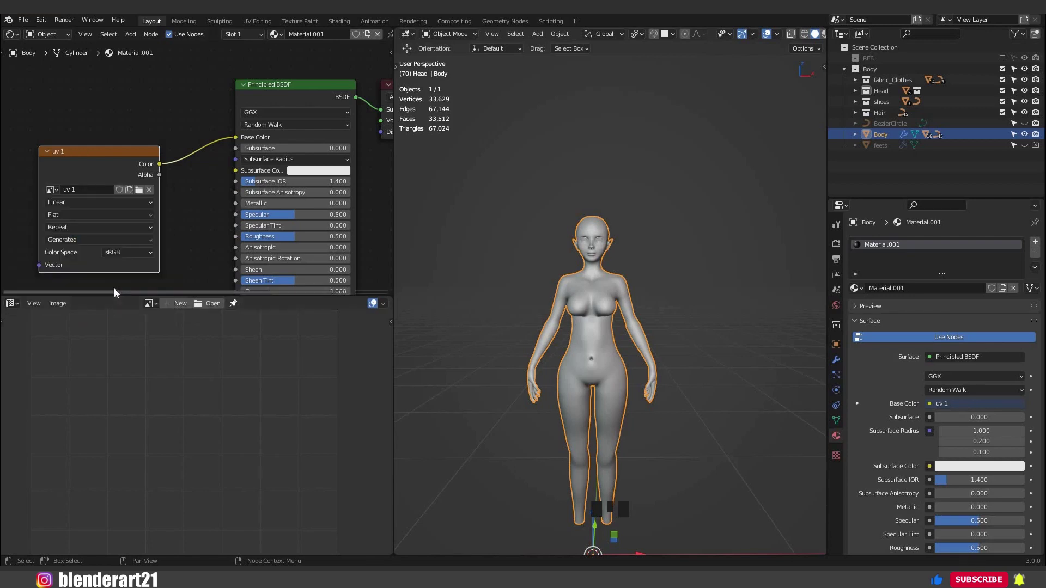
- Switch the viewport to Material Preview shading and inspect the checker texture on the body's torso
{"action": "key", "text": "z"}
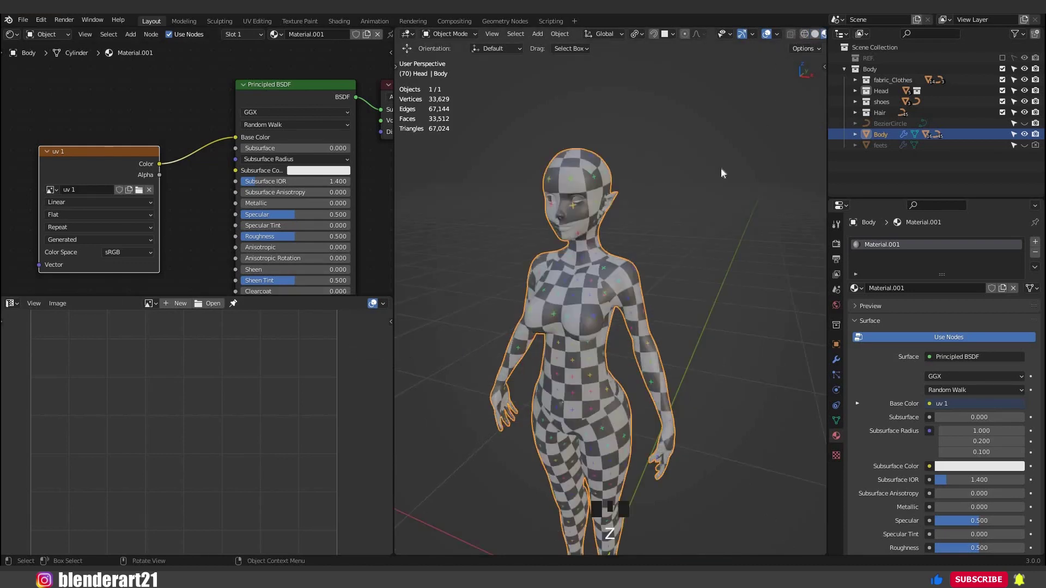
{"action": "scroll", "coordinate": [588, 300], "scroll_direction": "down", "scroll_amount": 4}
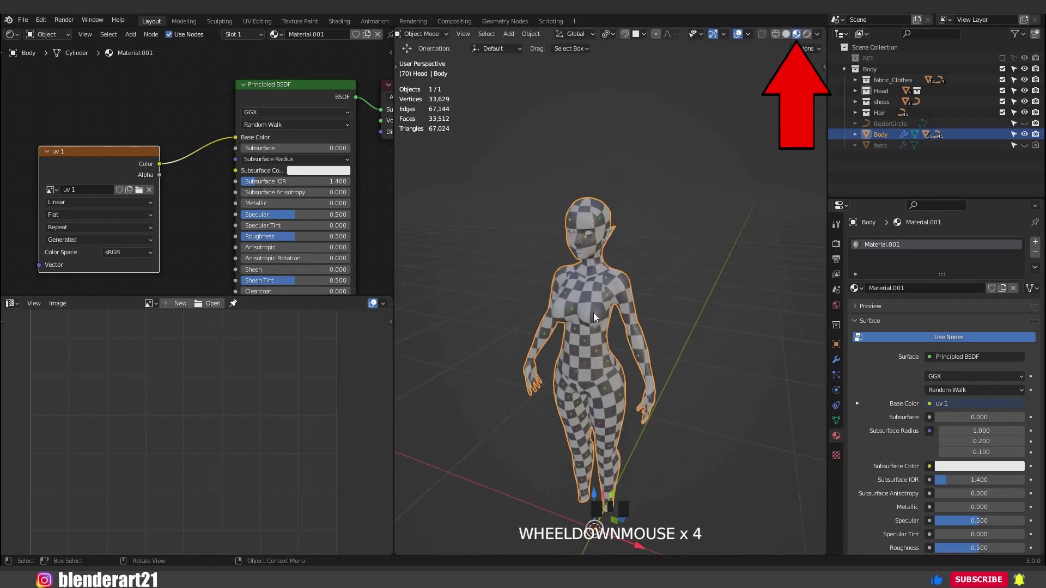
{"action": "middle_click_drag", "start_coordinate": [593, 313], "coordinate": [584, 329]}
{"action": "scroll", "coordinate": [615, 334], "scroll_direction": "up", "scroll_amount": 7}
{"action": "middle_click_drag", "start_coordinate": [658, 374], "coordinate": [646, 326]}
{"action": "scroll", "coordinate": [615, 316], "scroll_direction": "down", "scroll_amount": 3}
{"action": "scroll", "coordinate": [609, 401], "scroll_direction": "up", "scroll_amount": 2}
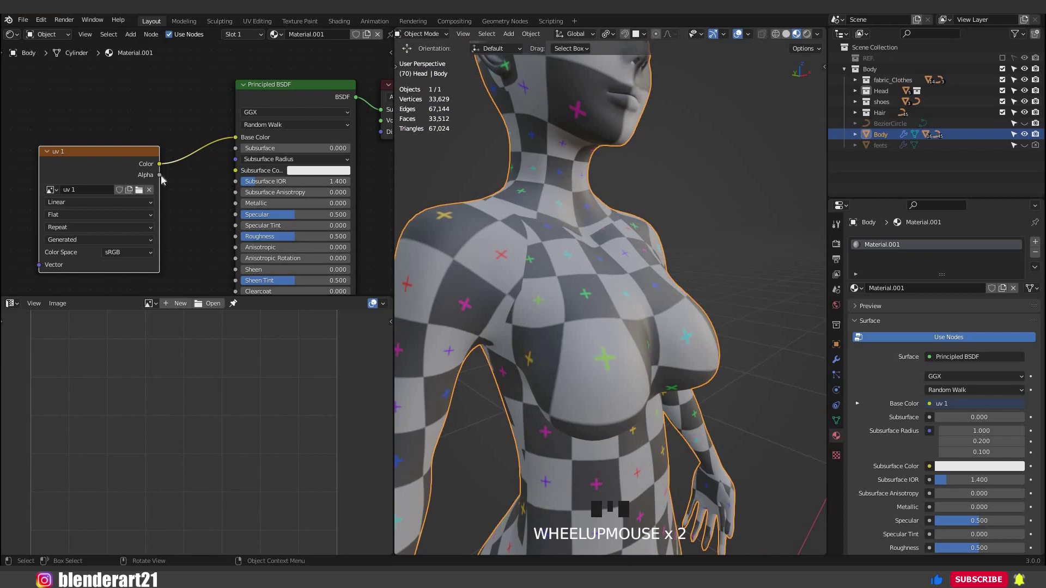
- Add Texture Coordinate and Mapping nodes connected to the uv 1 image texture node
{"action": "scroll", "coordinate": [220, 175], "scroll_direction": "down", "scroll_amount": 3}
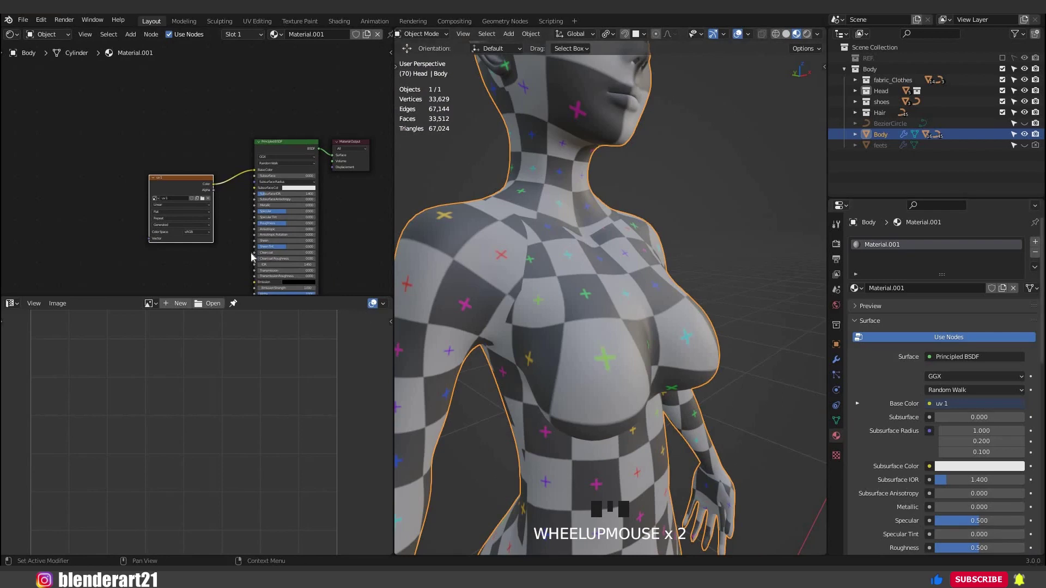
{"action": "left_click", "coordinate": [181, 182]}
{"action": "key", "text": "ctrl+t"}
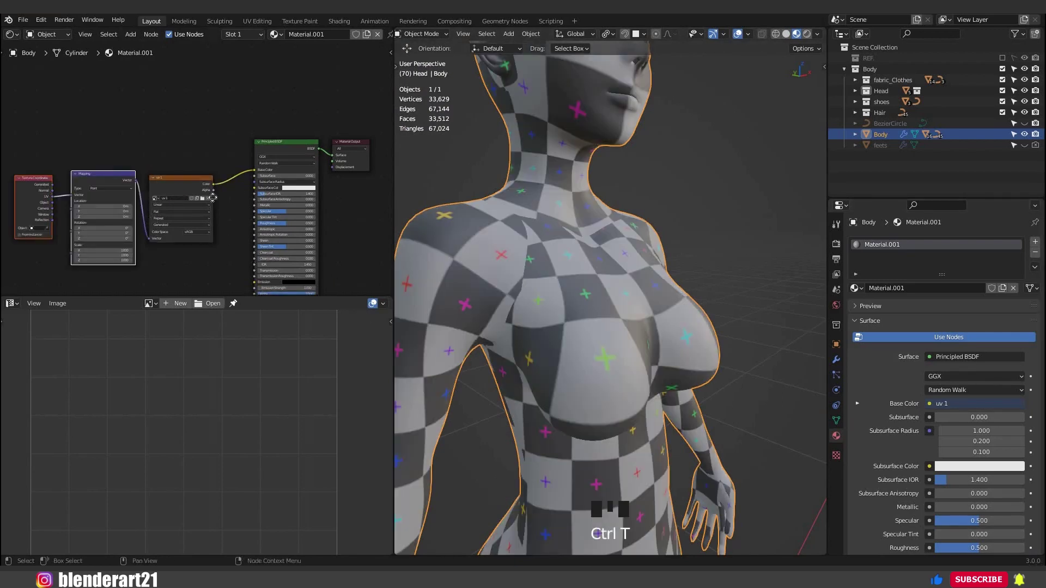
- Try a scale of 69 on all three axes of the Mapping node
{"action": "scroll", "coordinate": [219, 209], "scroll_direction": "up", "scroll_amount": 4}
{"action": "middle_click_drag", "start_coordinate": [212, 198], "coordinate": [275, 186]}
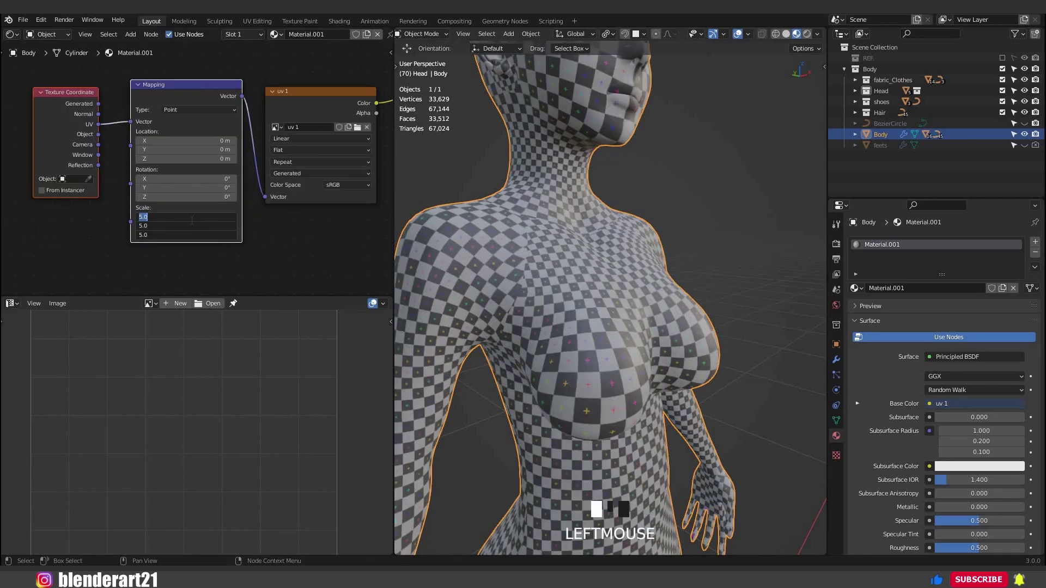
{"action": "type", "text": "69"}
{"action": "key", "text": "Return"}
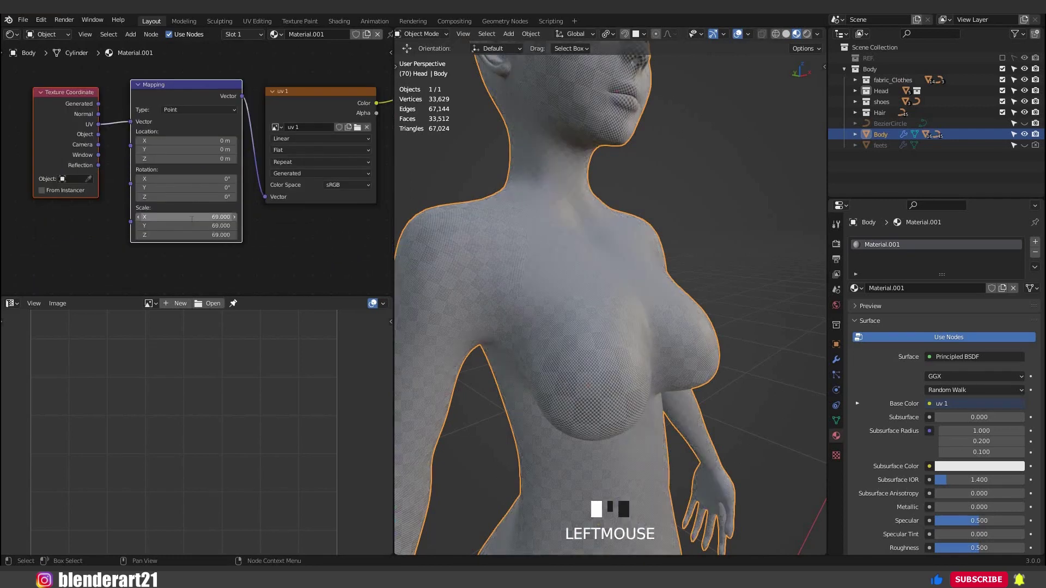
- Set the Mapping node's scale to 3 on X, Y and Z, and expand the UV Editor over the Shader Editor area
{"action": "mouse_move", "coordinate": [192, 219]}
{"action": "left_mouse_down"}
{"action": "mouse_move", "coordinate": [192, 234]}
{"action": "mouse_move", "coordinate": [192, 220]}
{"action": "left_mouse_up"}
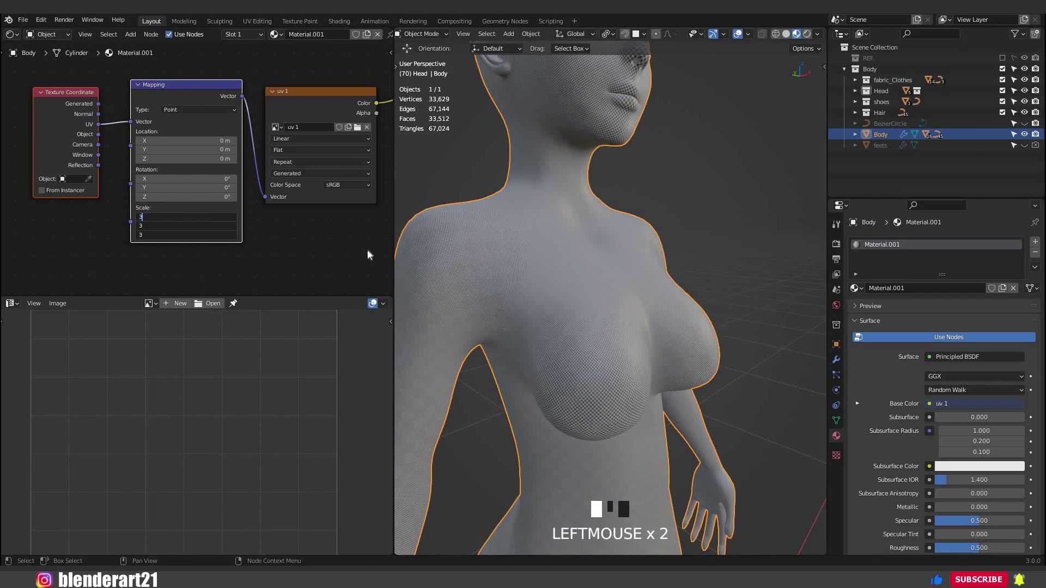
{"action": "key", "text": "Return"}
{"action": "scroll", "coordinate": [627, 303], "scroll_direction": "down", "scroll_amount": 3}
{"action": "middle_click_drag", "start_coordinate": [609, 298], "coordinate": [540, 305]}
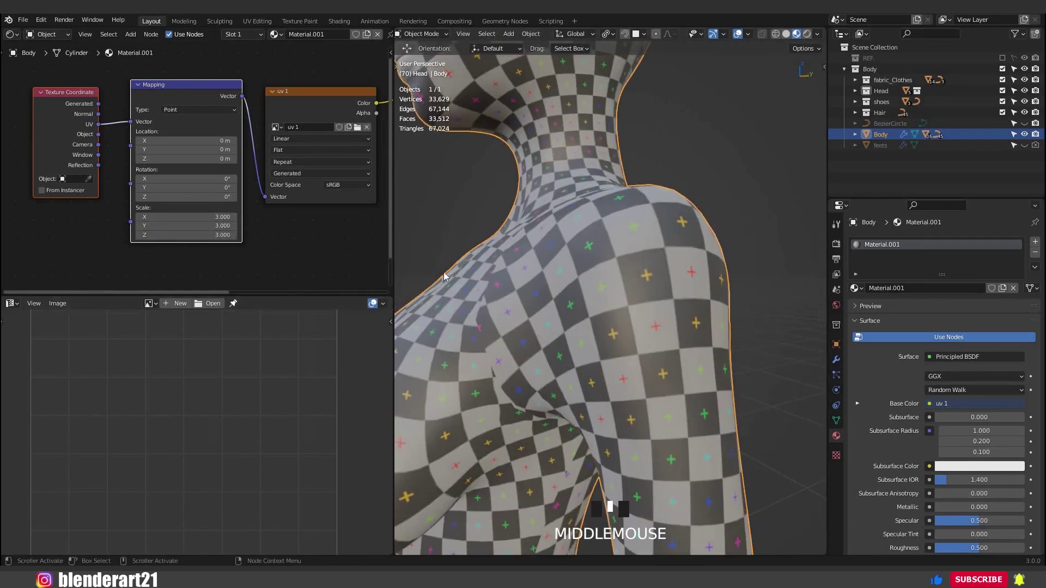
{"action": "left_click_drag", "start_coordinate": [391, 298], "coordinate": [370, 245]}
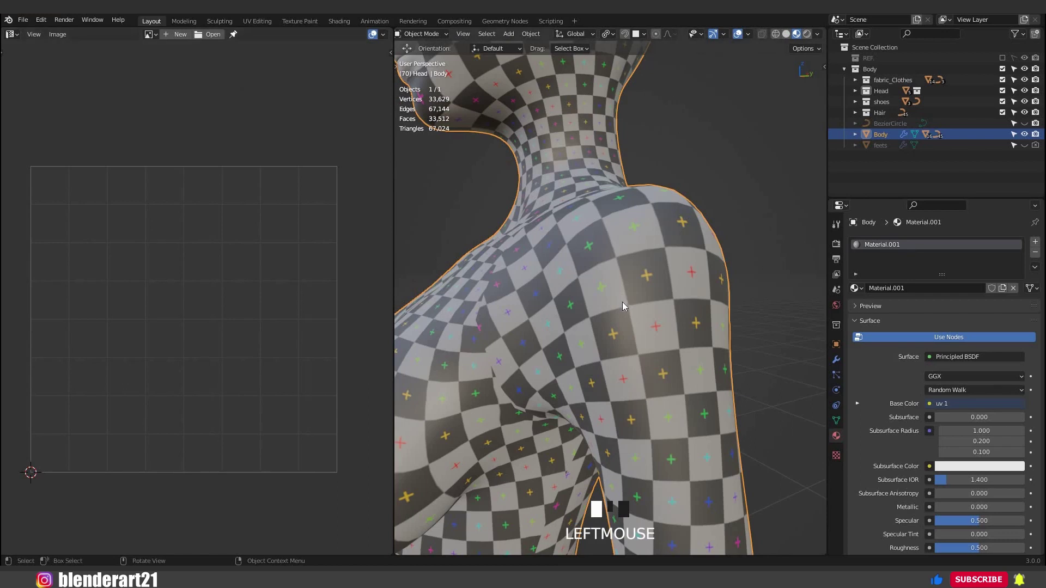
- Examine the size and distortion of the checker pattern across the body, shoulders and head
{"action": "scroll", "coordinate": [624, 314], "scroll_direction": "down", "scroll_amount": 6}
{"action": "middle_click_drag", "start_coordinate": [652, 318], "coordinate": [619, 369]}
{"action": "scroll", "coordinate": [599, 390], "scroll_direction": "up", "scroll_amount": 2}
{"action": "middle_click_drag", "start_coordinate": [577, 410], "coordinate": [578, 415]}
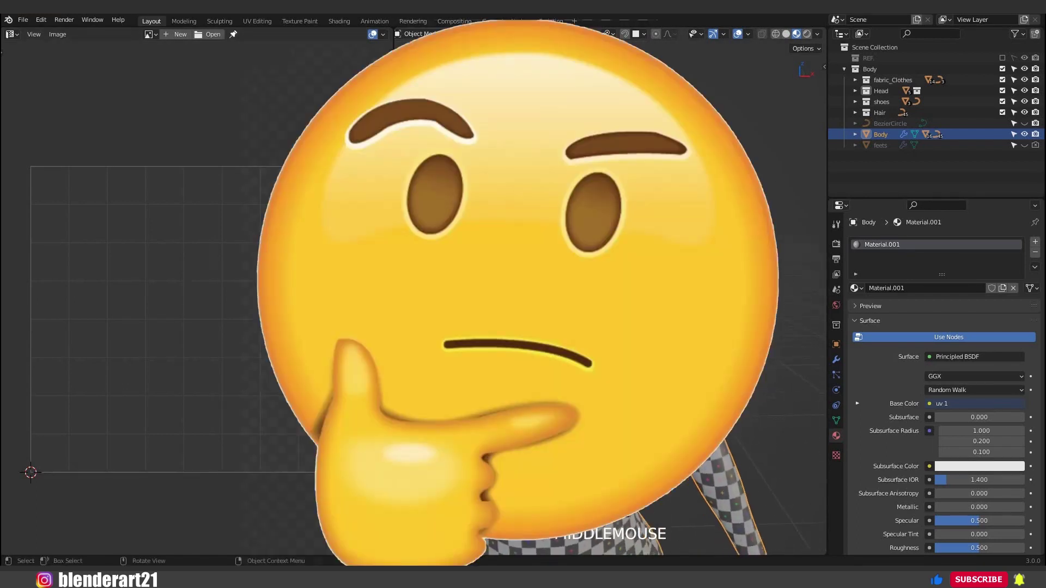
{"action": "scroll", "coordinate": [657, 374], "scroll_direction": "down", "scroll_amount": 3}
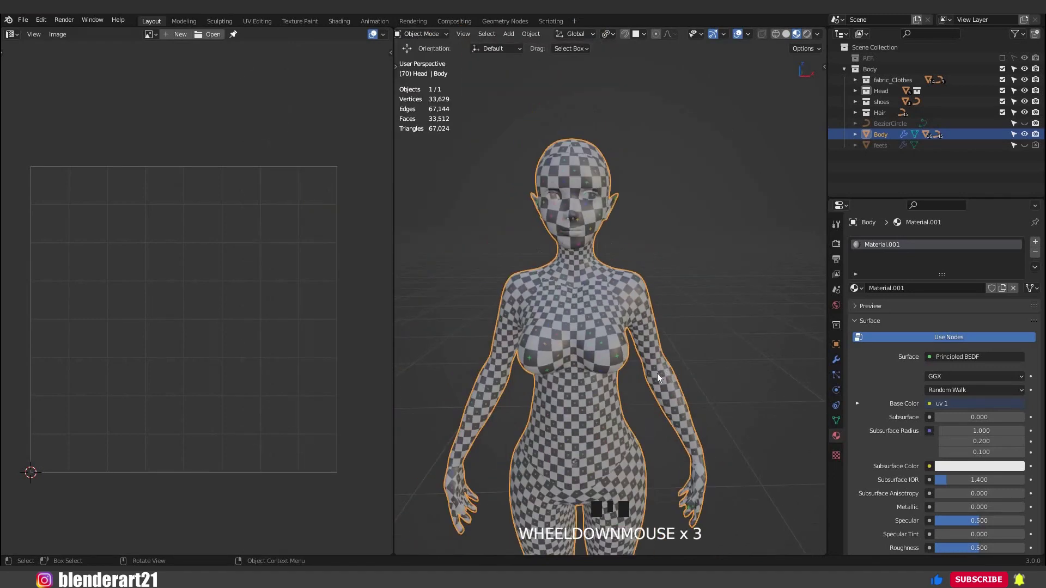
{"action": "middle_click_drag", "start_coordinate": [657, 374], "coordinate": [628, 327]}
{"action": "scroll", "coordinate": [642, 358], "scroll_direction": "up", "scroll_amount": 3}
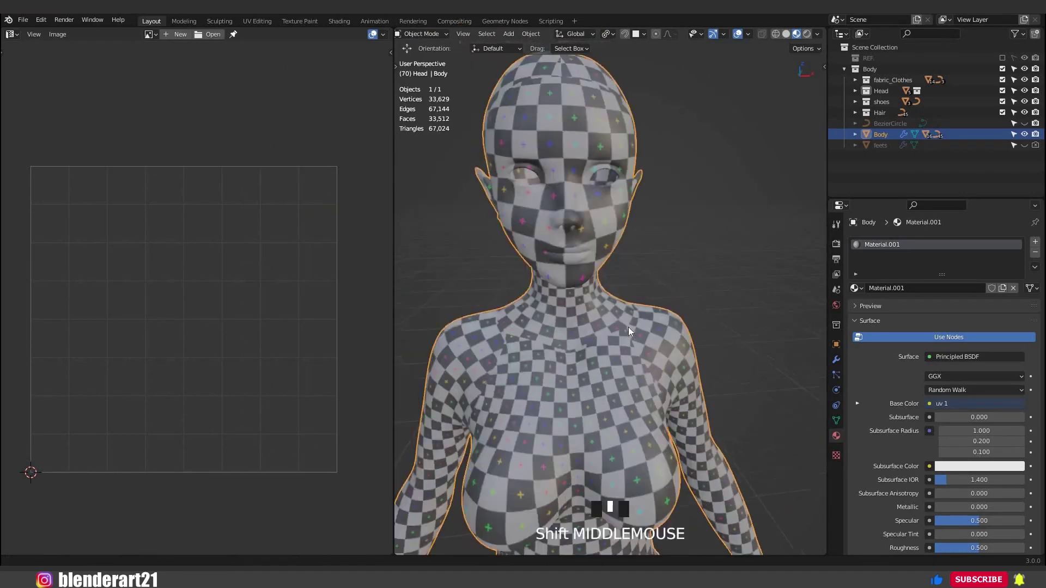
{"action": "scroll", "coordinate": [630, 275], "scroll_direction": "up", "scroll_amount": 2}
{"action": "middle_click_drag", "start_coordinate": [630, 275], "coordinate": [568, 192]}
- Enter Edit Mode on the body and enable the Display Stretch overlay in the UV Editor
{"action": "key", "text": "Tab"}
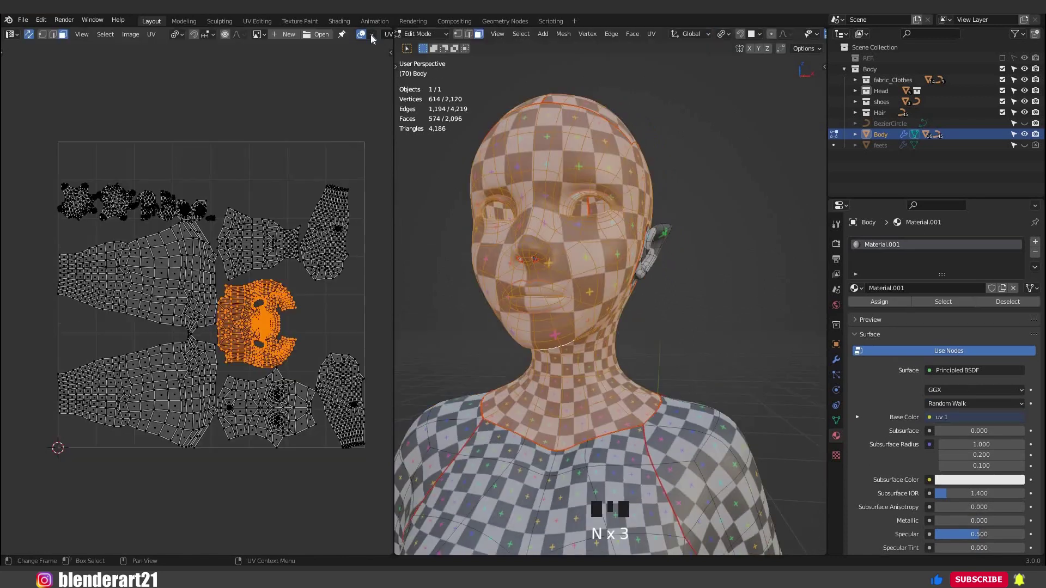
{"action": "left_click", "coordinate": [371, 34]}
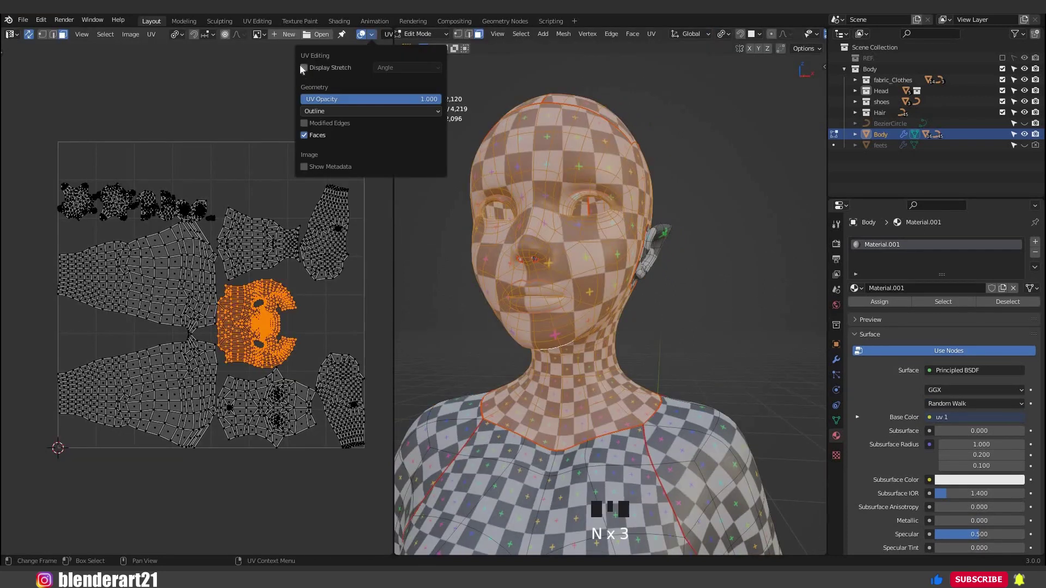
{"action": "left_click", "coordinate": [304, 68]}
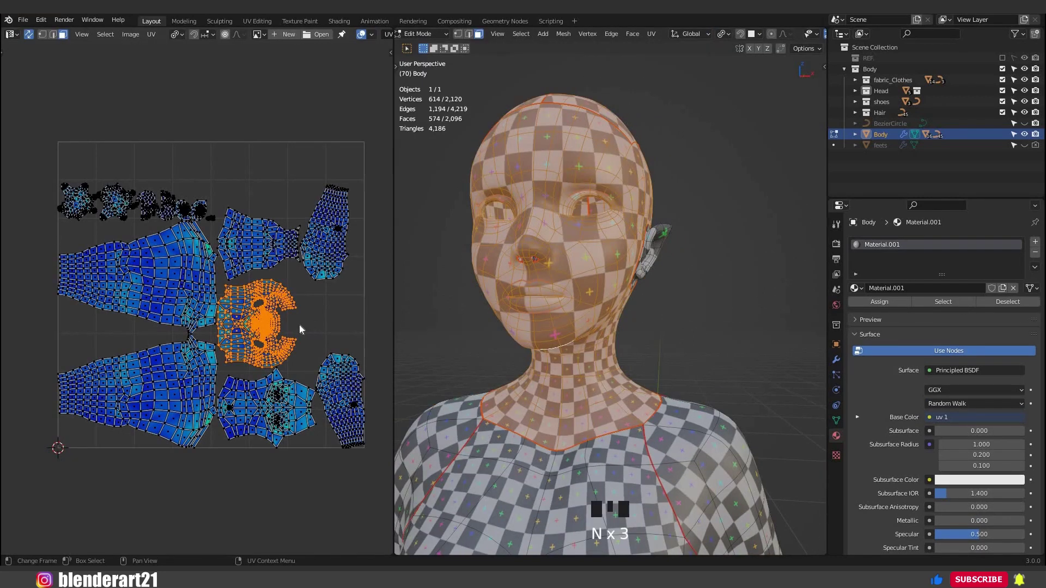
- Try moving a few vertices of the head island in vertex selection mode with the stretch overlay on
{"action": "left_click", "coordinate": [266, 317]}
{"action": "scroll", "coordinate": [266, 317], "scroll_direction": "up", "scroll_amount": 6}
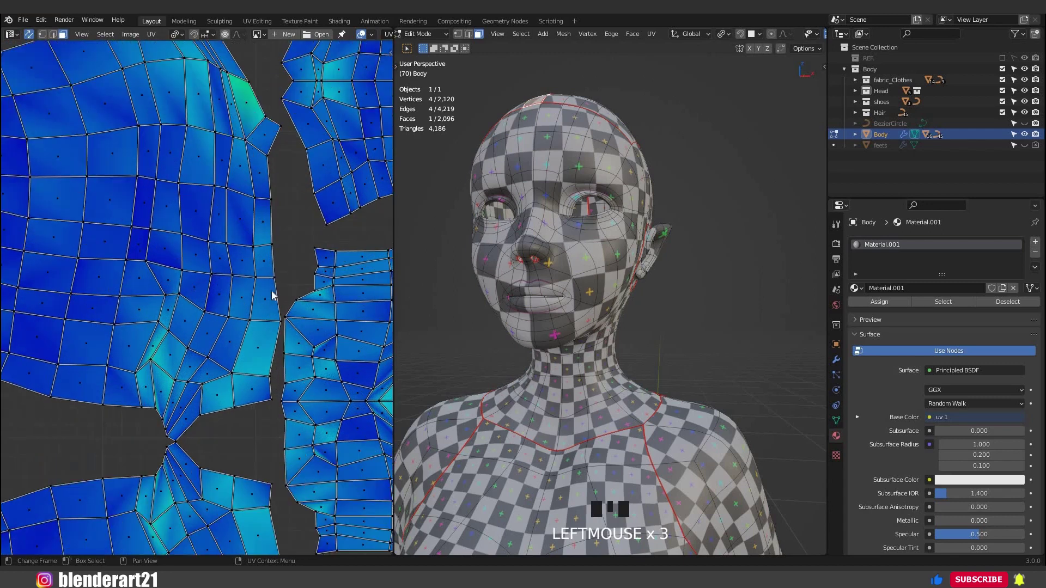
{"action": "key", "text": "1"}
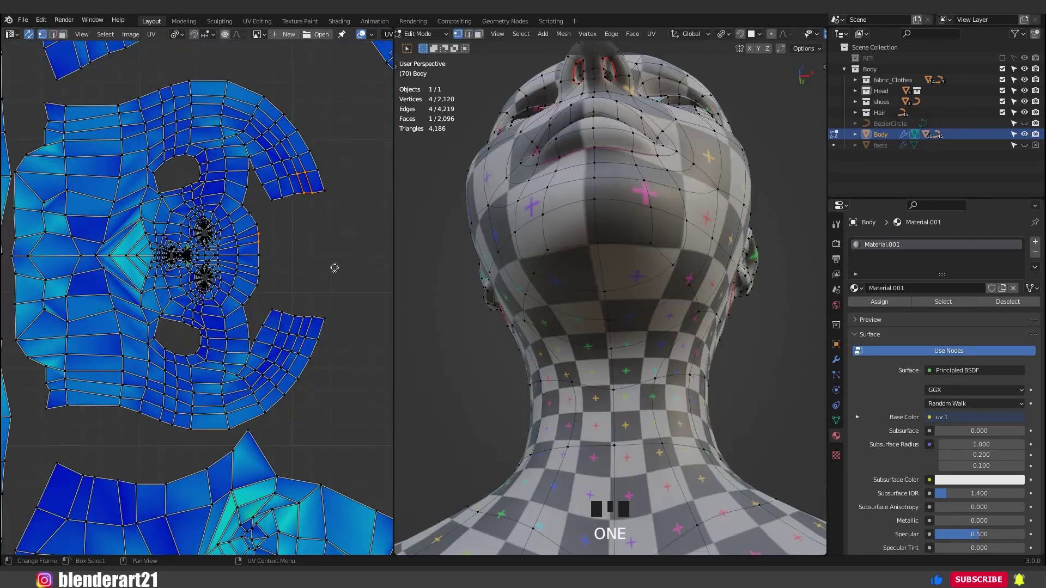
{"action": "key", "text": "g"}
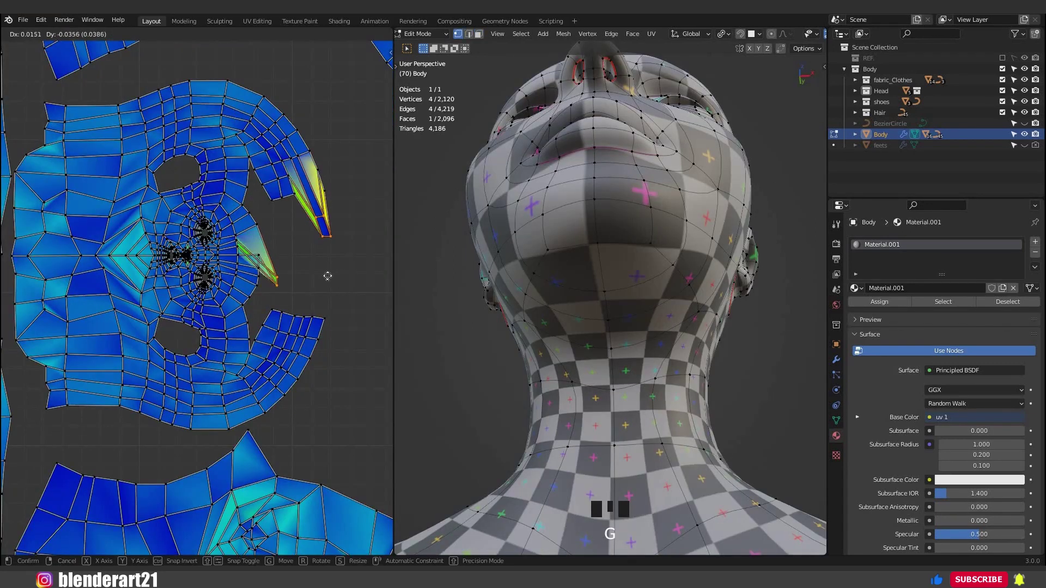
{"action": "right_click", "coordinate": [300, 265]}
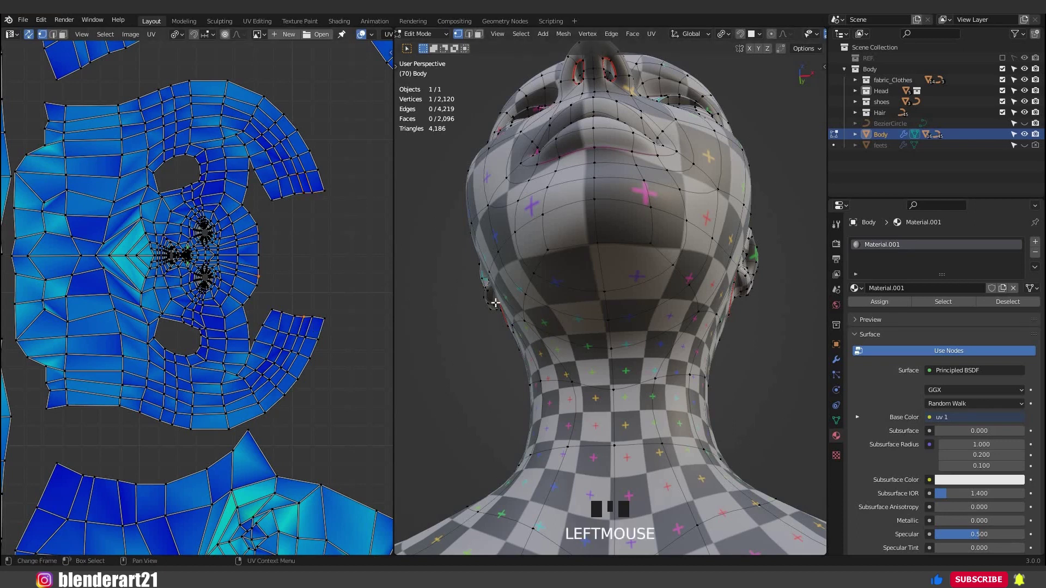
- Select all the UV islands and move them above the UV square
{"action": "key", "text": "a"}
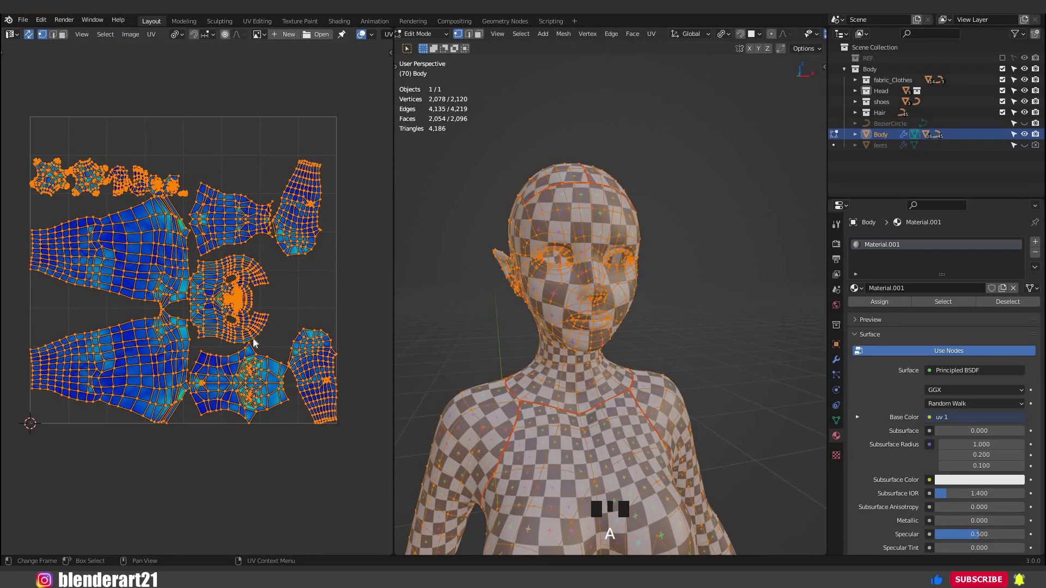
{"action": "scroll", "coordinate": [254, 342], "scroll_direction": "down", "scroll_amount": 2}
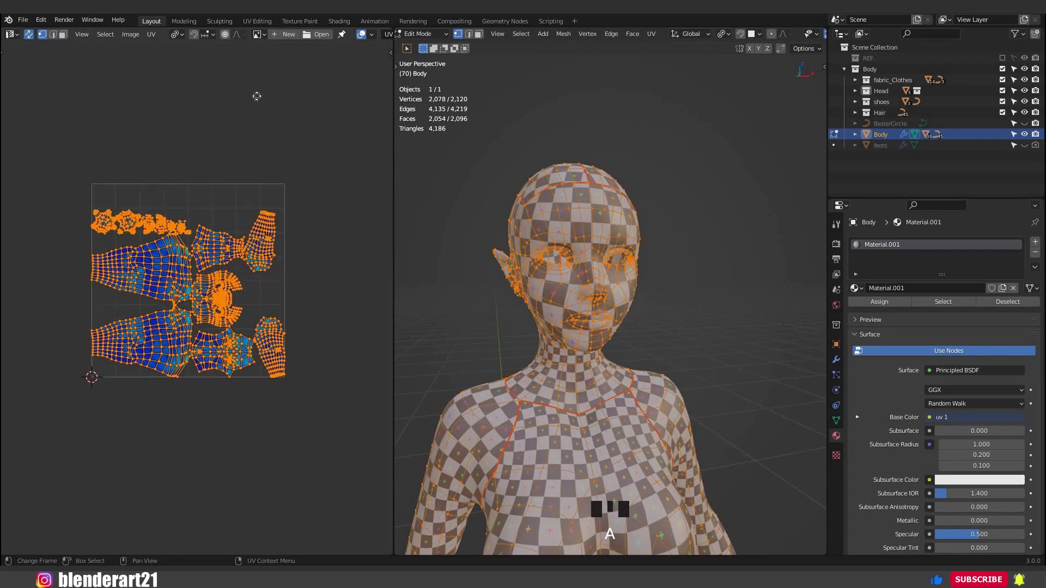
{"action": "key", "text": "g"}
{"action": "left_click", "coordinate": [684, 309]}
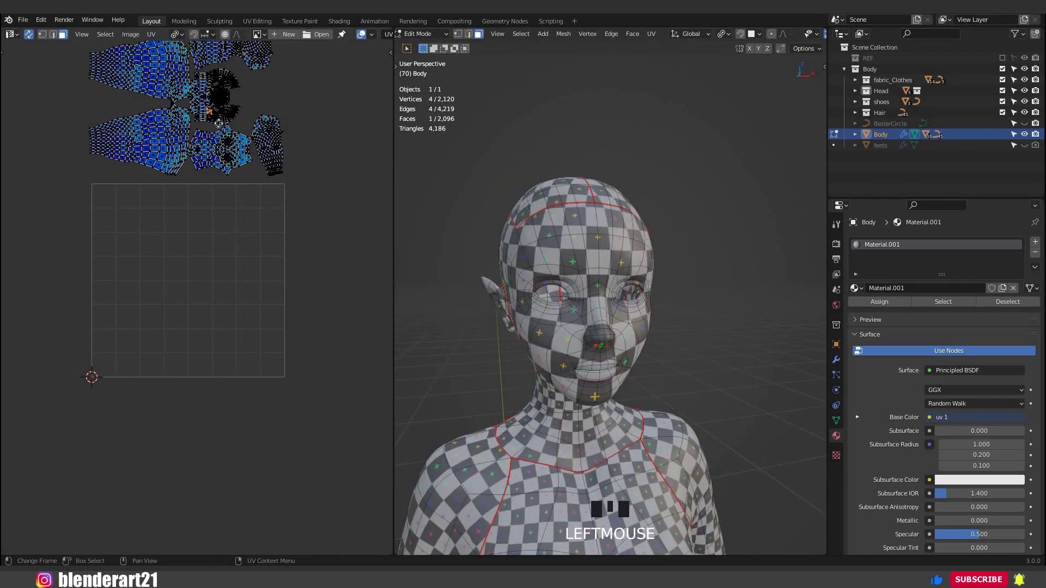
- Select the whole linked head island, move it into the UV square and rotate it upright with the neck at the bottom
{"action": "key", "text": "l"}
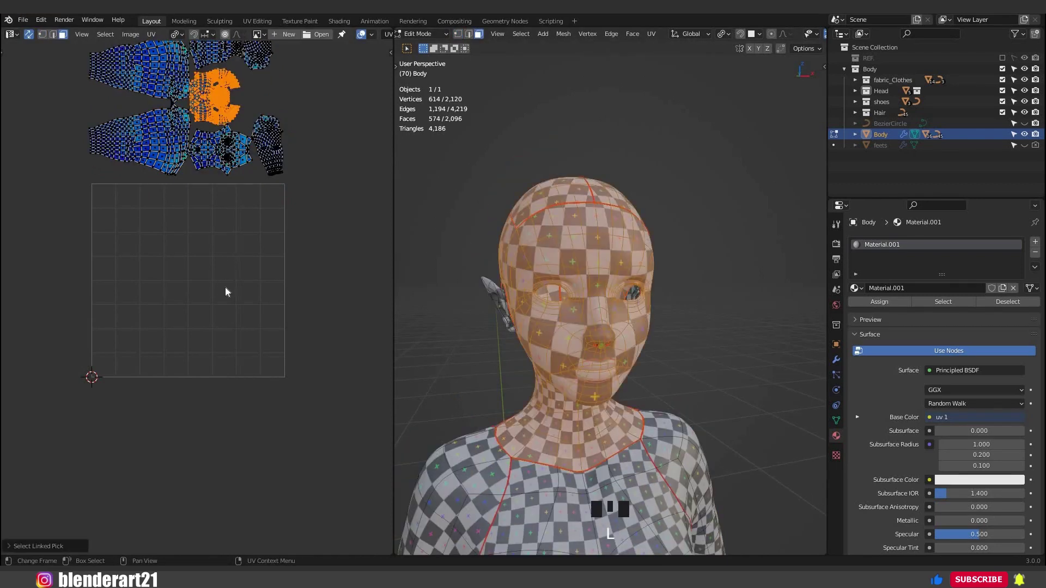
{"action": "key", "text": "g"}
{"action": "left_click", "coordinate": [257, 312]}
{"action": "key", "text": "r"}
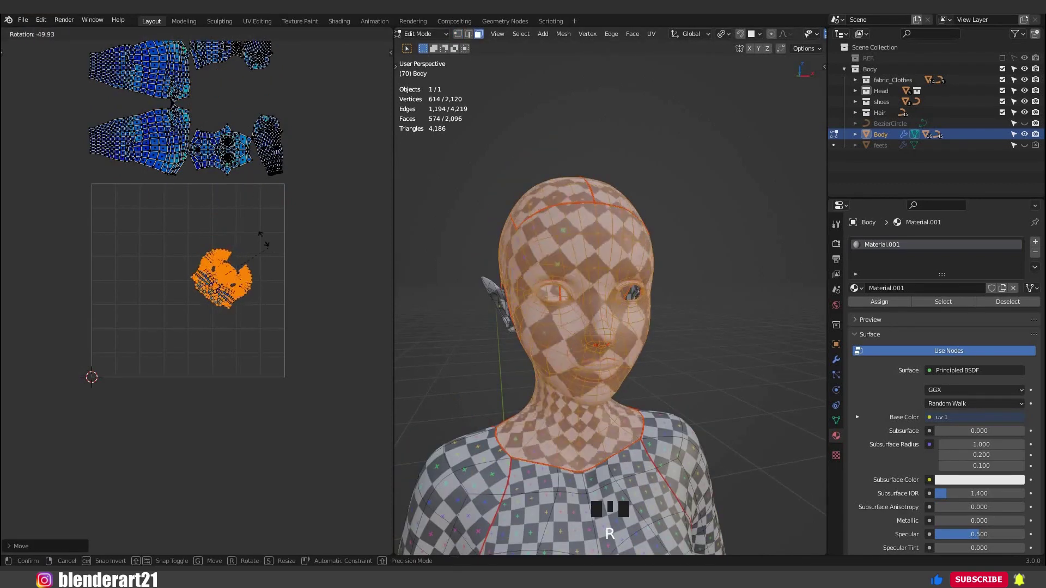
{"action": "left_click", "coordinate": [299, 275]}
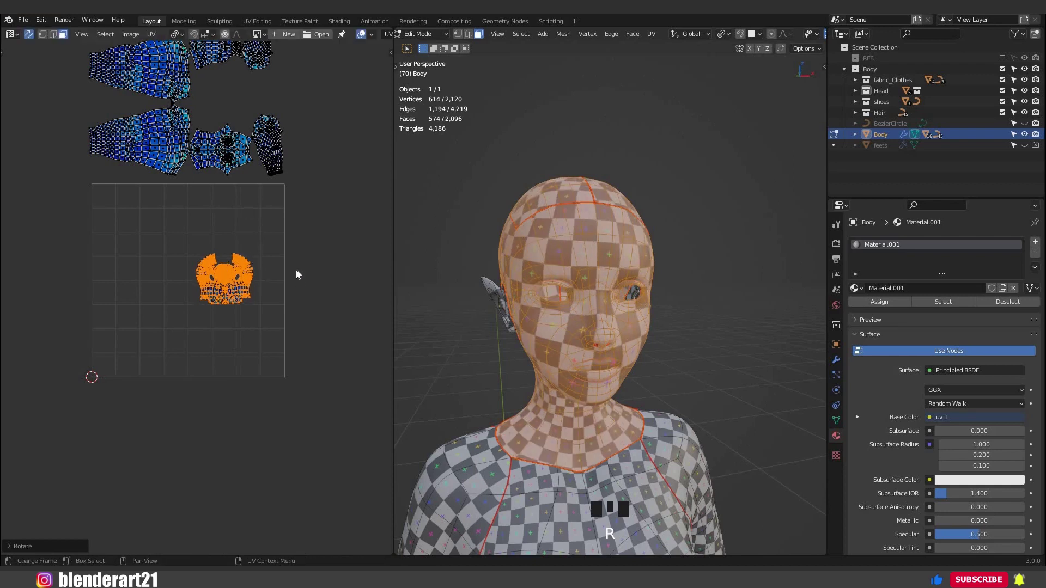
- Scale the head island up to about half the UV square's width and move it into the square's upper right area
{"action": "scroll", "coordinate": [299, 275], "scroll_direction": "up", "scroll_amount": 5}
{"action": "scroll", "coordinate": [299, 295], "scroll_direction": "down", "scroll_amount": 3}
{"action": "key", "text": "s"}
{"action": "left_click", "coordinate": [301, 311]}
{"action": "key", "text": "g"}
{"action": "left_click", "coordinate": [305, 240]}
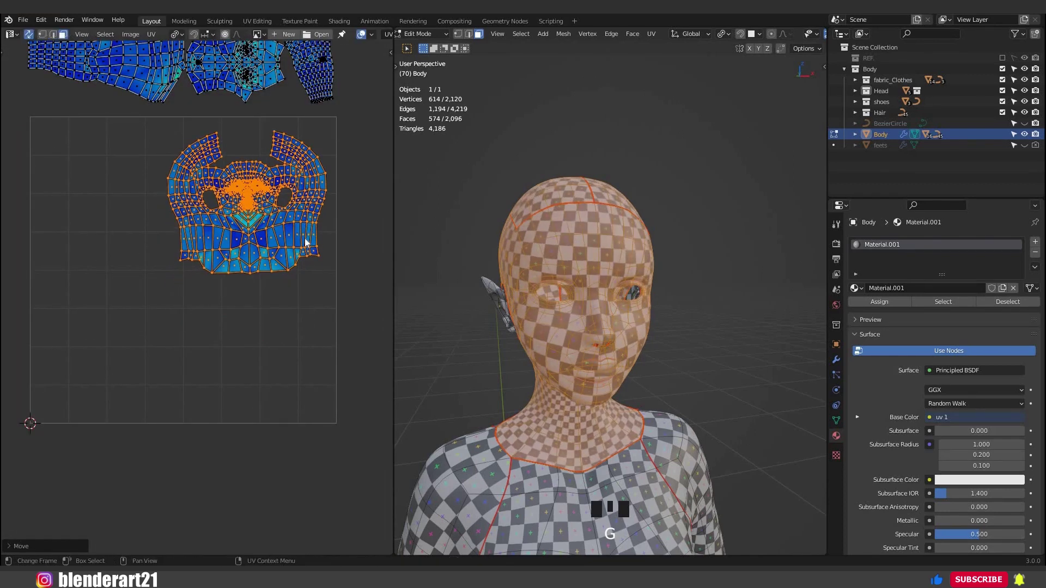
- Rescale the selected head island within the UV square
{"action": "middle_click_drag", "start_coordinate": [572, 305], "coordinate": [479, 305]}
{"action": "key", "text": "s"}
{"action": "left_click", "coordinate": [218, 316]}
- Relax the head island's UVs on both sides of the nose with the Relax brush
{"action": "scroll", "coordinate": [209, 321], "scroll_direction": "up", "scroll_amount": 3}
{"action": "middle_click_drag", "start_coordinate": [220, 344], "coordinate": [191, 393]}
{"action": "scroll", "coordinate": [261, 148], "scroll_direction": "up", "scroll_amount": 5}
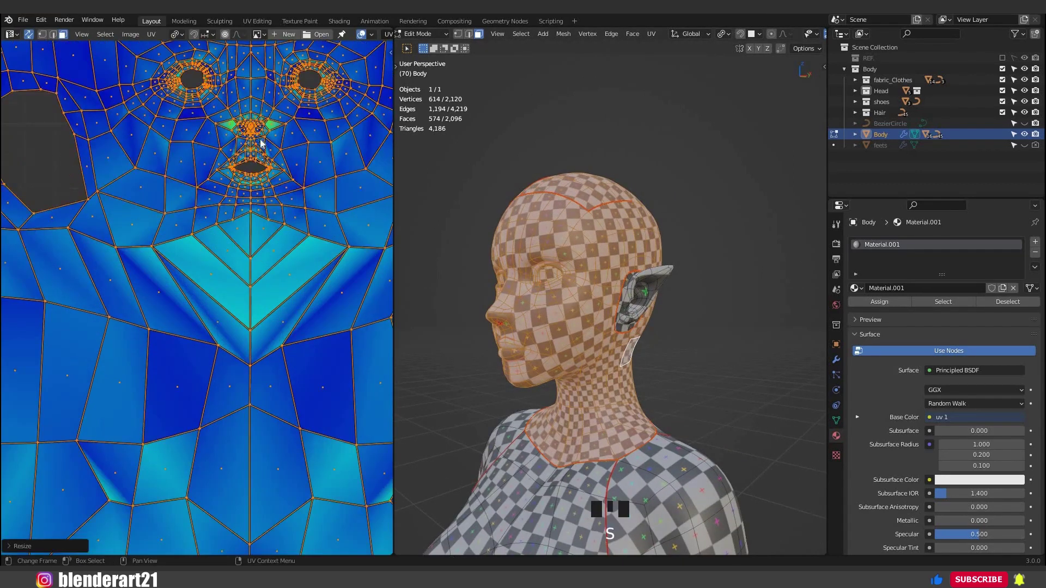
{"action": "left_click", "coordinate": [260, 148]}
{"action": "scroll", "coordinate": [260, 148], "scroll_direction": "up", "scroll_amount": 4}
{"action": "middle_click_drag", "start_coordinate": [261, 150], "coordinate": [263, 325]}
{"action": "scroll", "coordinate": [232, 289], "scroll_direction": "up", "scroll_amount": 1}
{"action": "left_click", "coordinate": [273, 272]}
{"action": "scroll", "coordinate": [298, 294], "scroll_direction": "down", "scroll_amount": 1}
{"action": "middle_click_drag", "start_coordinate": [298, 295], "coordinate": [270, 339]}
{"action": "key", "text": "t"}
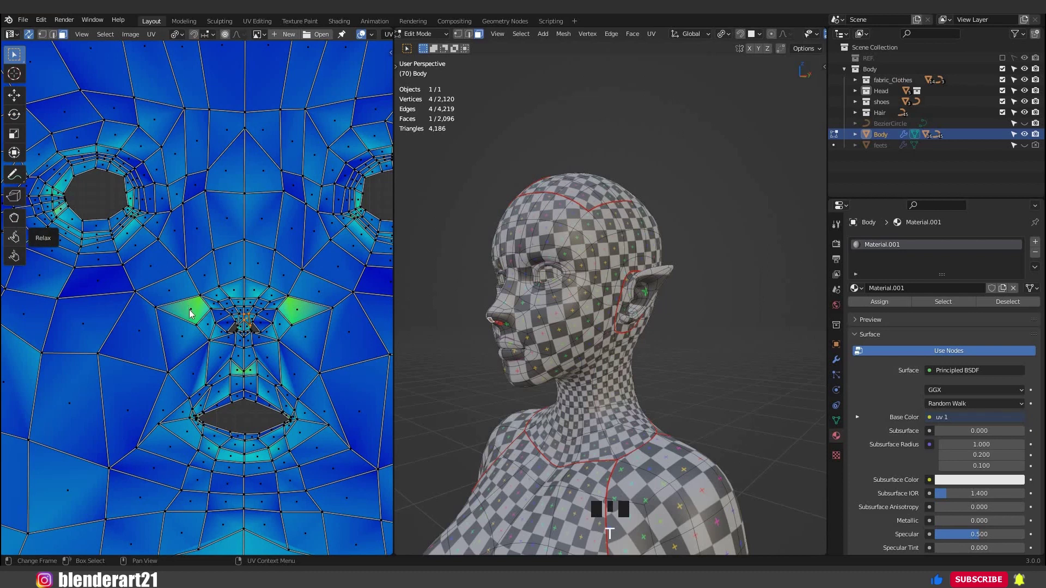
{"action": "left_click", "coordinate": [14, 237]}
{"action": "left_click_drag", "start_coordinate": [189, 310], "coordinate": [250, 311]}
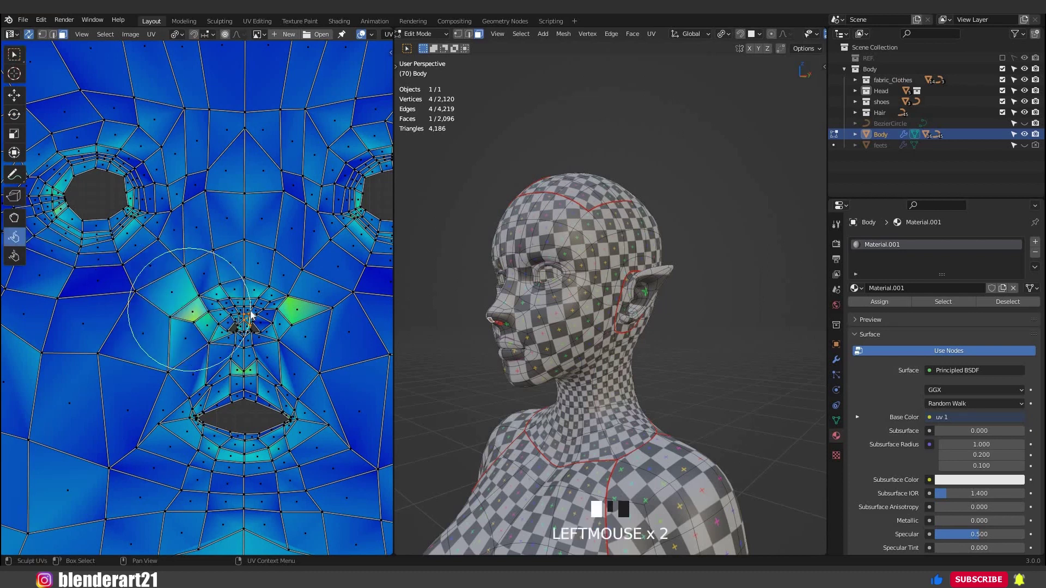
{"action": "left_click", "coordinate": [294, 315]}
{"action": "left_click", "coordinate": [304, 320]}
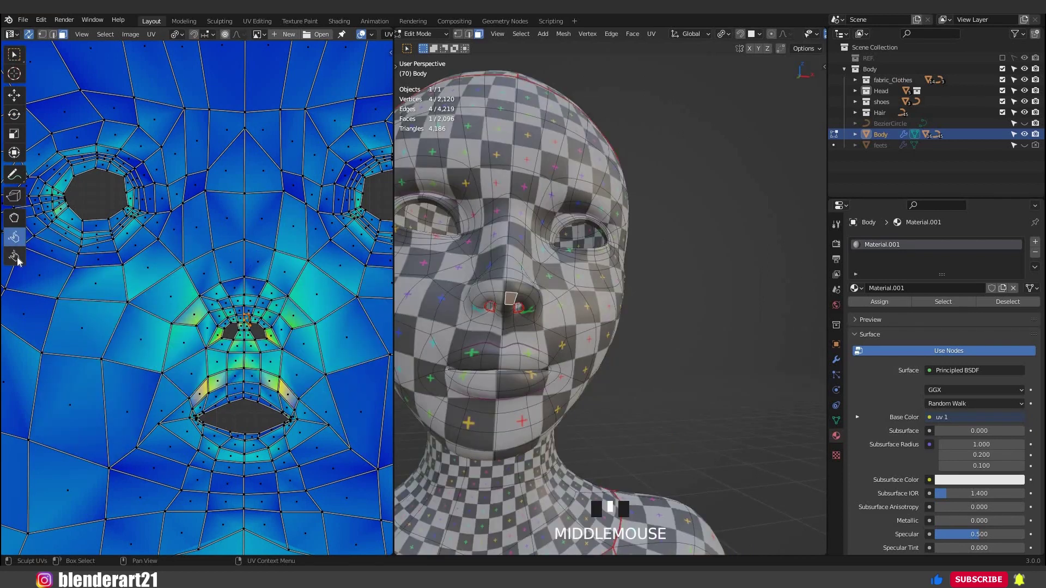
- Try pinching the UVs between the nose and upper lip with the Pinch brush, and undo the latest strokes
{"action": "left_click", "coordinate": [14, 256]}
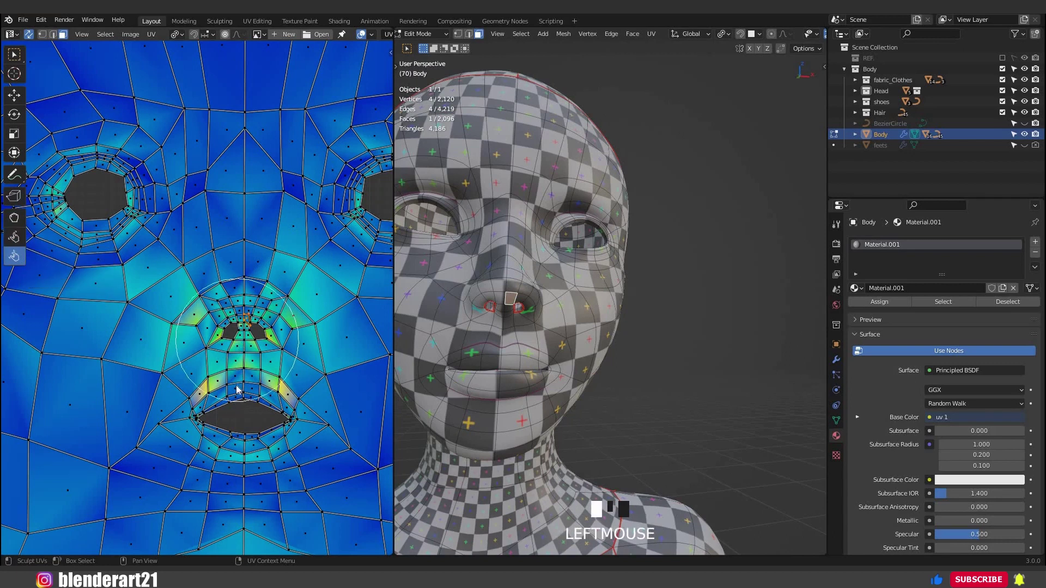
{"action": "left_click", "coordinate": [238, 388]}
{"action": "left_click", "coordinate": [254, 397]}
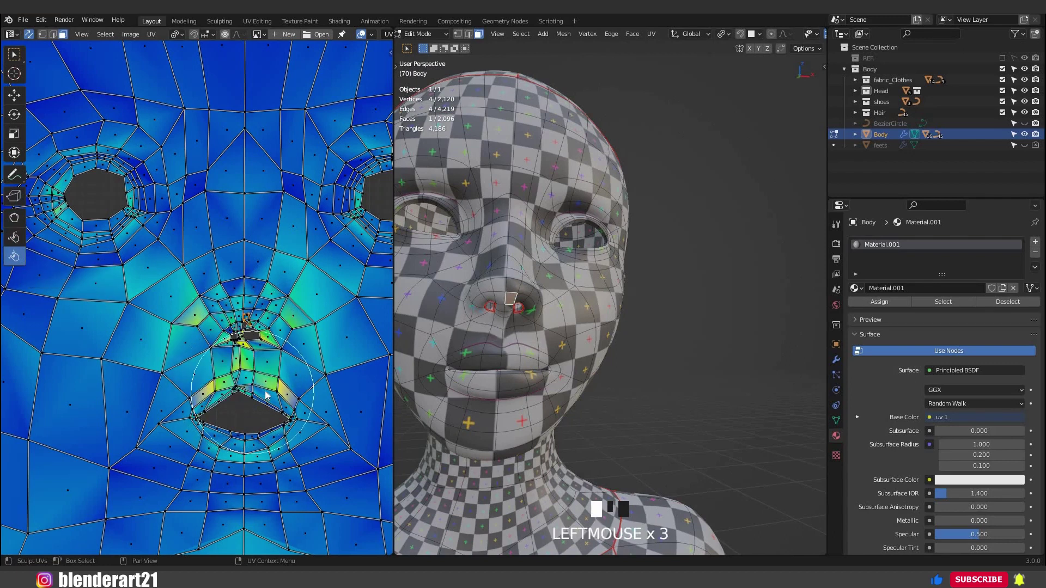
{"action": "key", "text": "ctrl+z"}
{"action": "key", "text": "ctrl+z"}
{"action": "key", "text": "ctrl+z"}
{"action": "key", "text": "ctrl+z"}
{"action": "key", "text": "ctrl+z"}
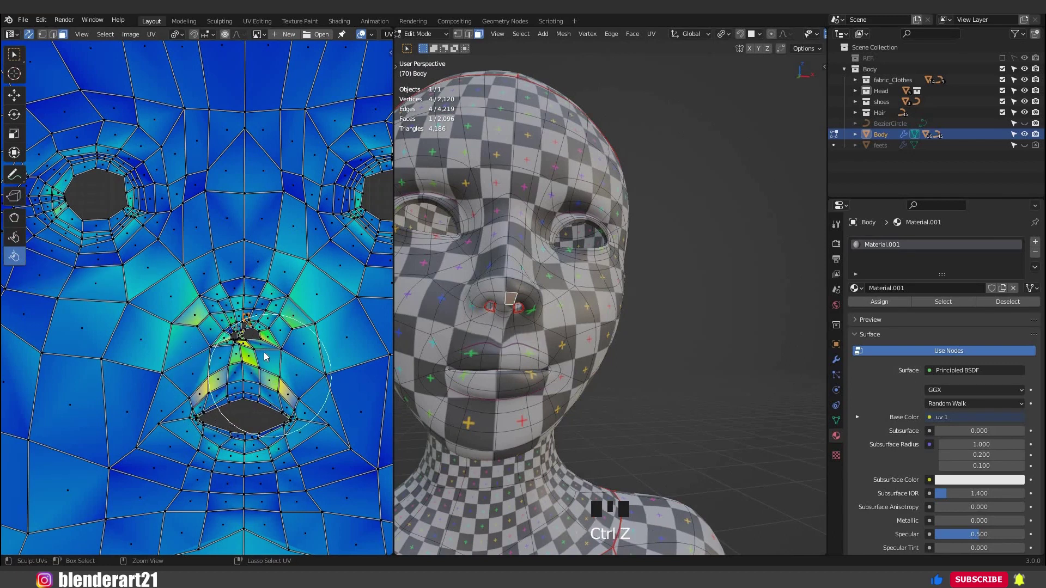
- Adjust the Pinch brush strength and stroke over the UVs around the nose, cheeks and eye, finishing with a switch back to Relax
{"action": "key", "text": "shift+f"}
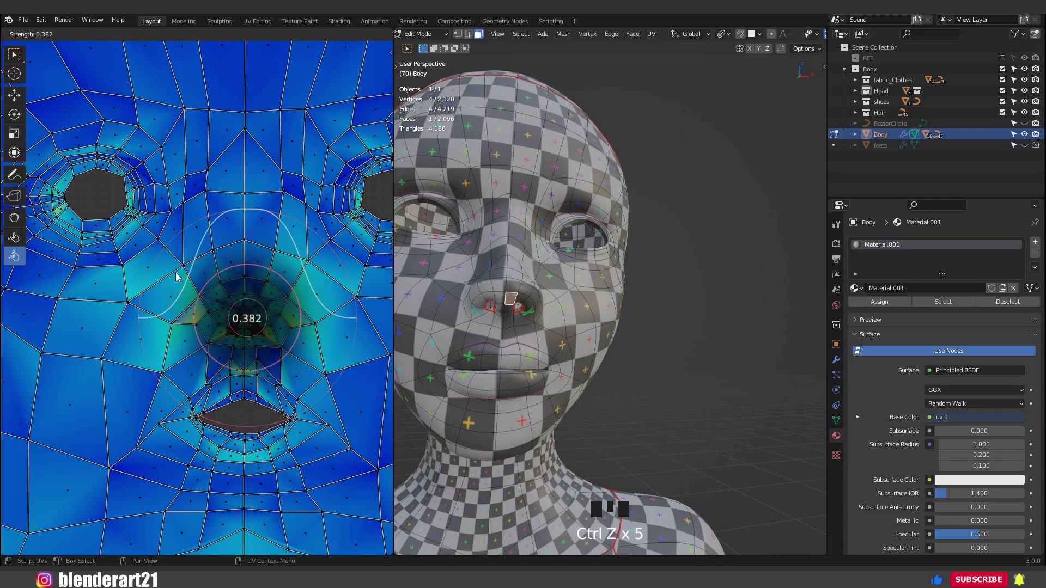
{"action": "left_click", "coordinate": [228, 313]}
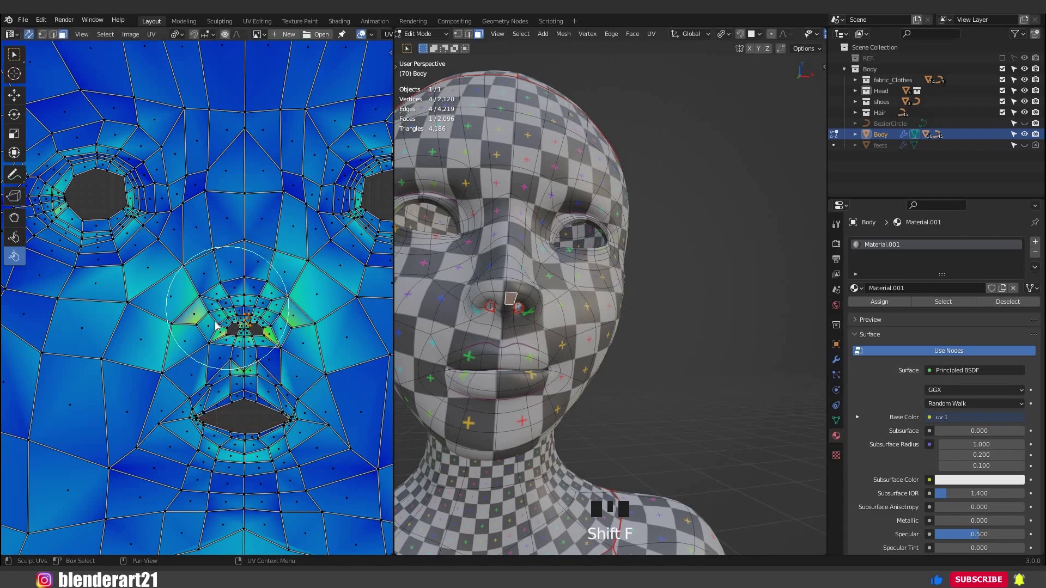
{"action": "left_click", "coordinate": [243, 324]}
{"action": "left_click", "coordinate": [240, 325]}
{"action": "left_click", "coordinate": [270, 308]}
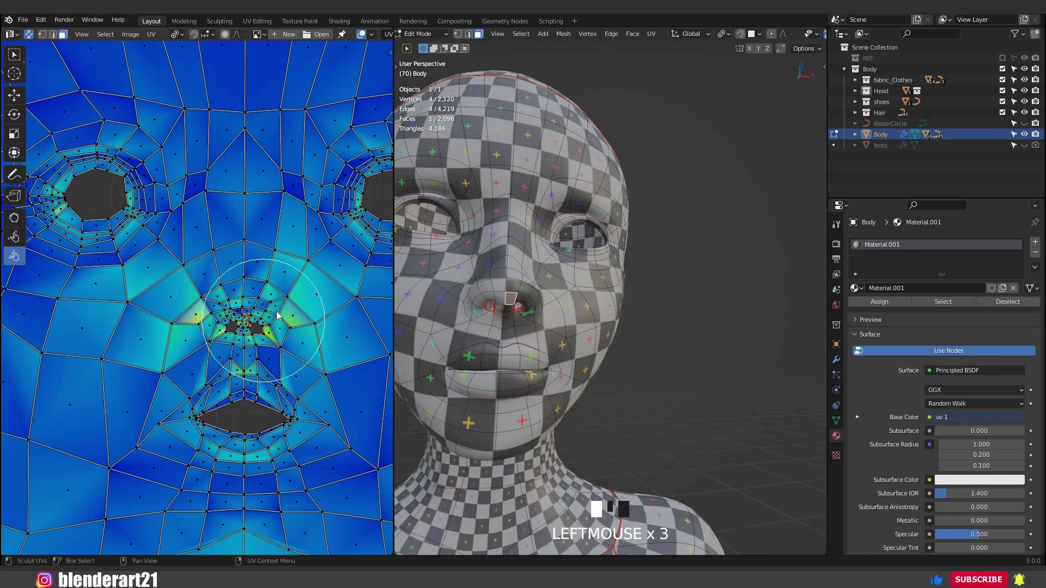
{"action": "left_click", "coordinate": [303, 345]}
{"action": "left_click", "coordinate": [317, 366]}
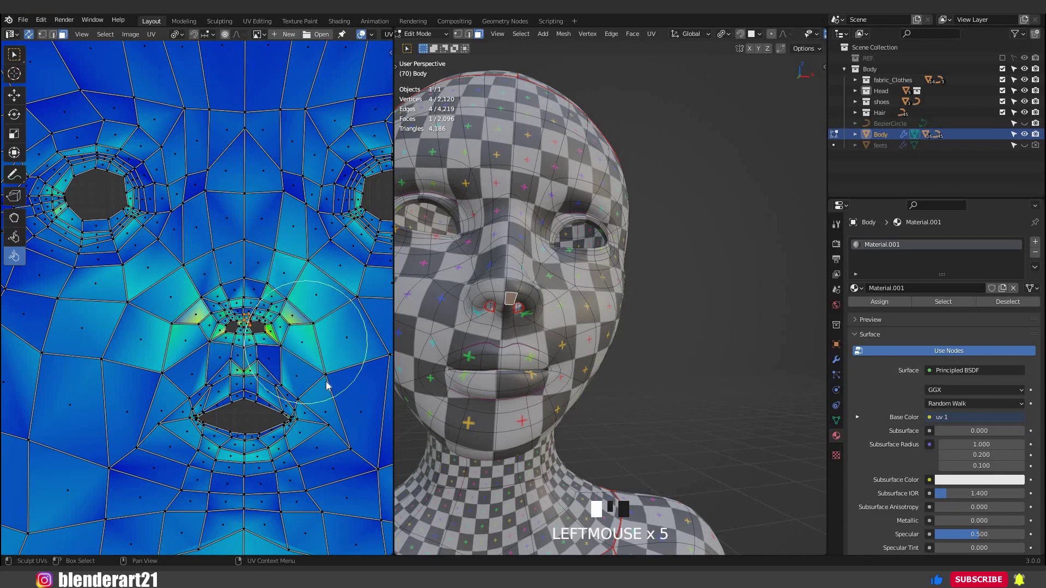
{"action": "left_click", "coordinate": [313, 359]}
{"action": "left_click", "coordinate": [326, 389]}
{"action": "left_click", "coordinate": [329, 376]}
{"action": "left_click", "coordinate": [169, 370]}
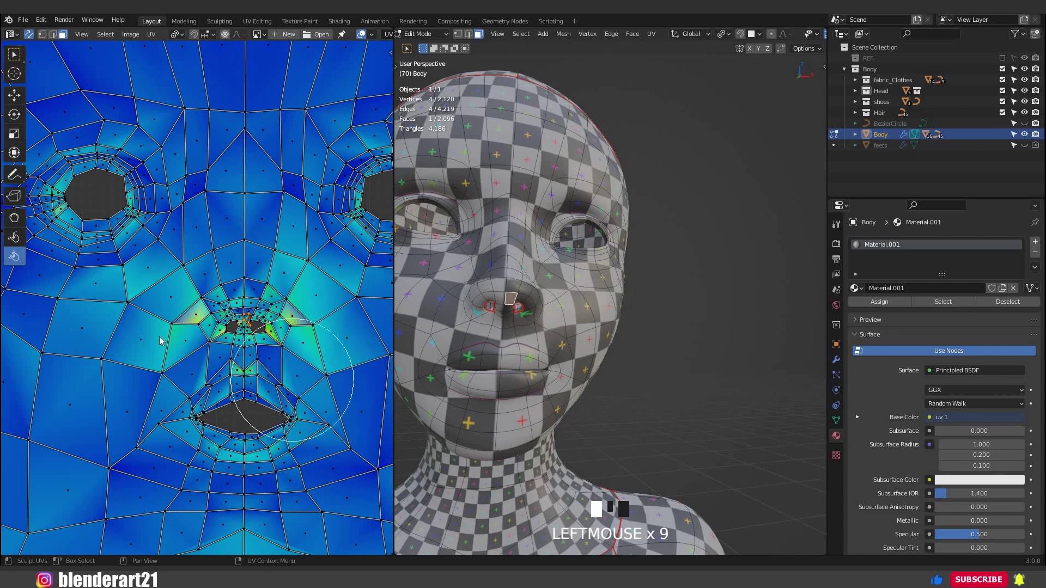
{"action": "left_click", "coordinate": [163, 349]}
{"action": "left_click", "coordinate": [162, 316]}
{"action": "left_click", "coordinate": [174, 272]}
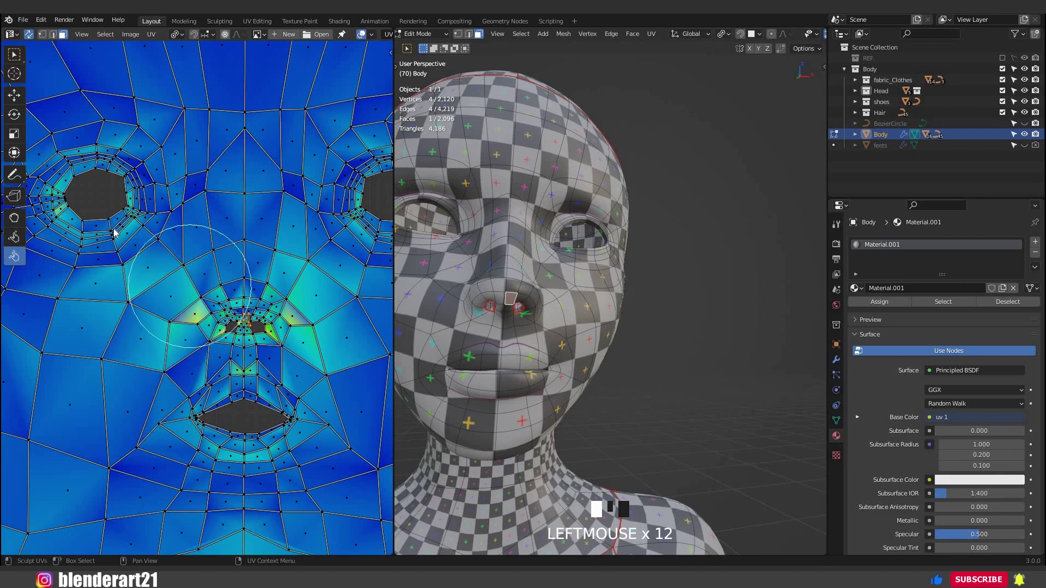
{"action": "left_click", "coordinate": [158, 246]}
{"action": "left_click", "coordinate": [140, 225]}
{"action": "middle_click_drag", "start_coordinate": [141, 227], "coordinate": [203, 283]}
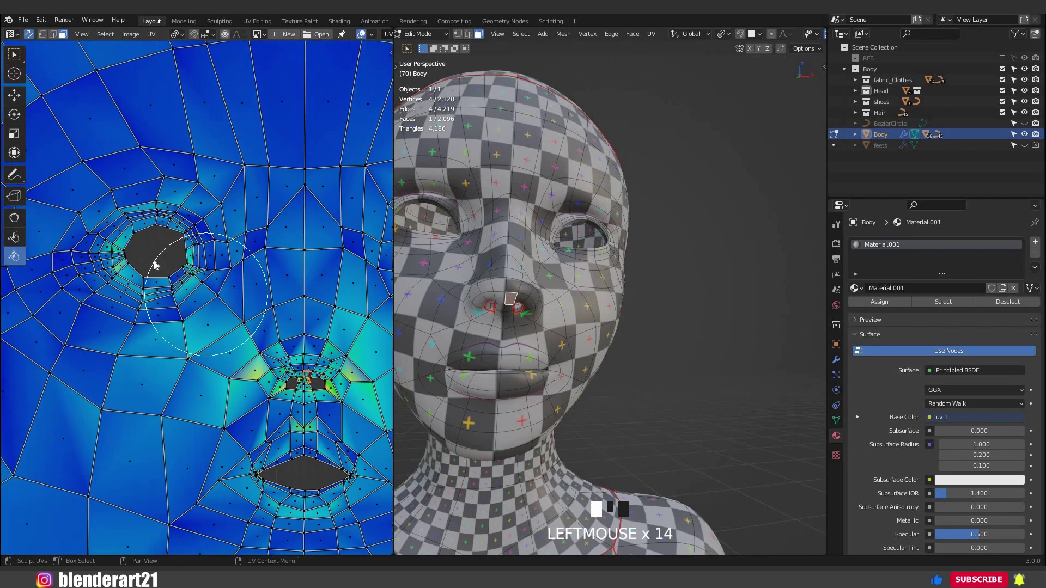
{"action": "left_click", "coordinate": [15, 237]}
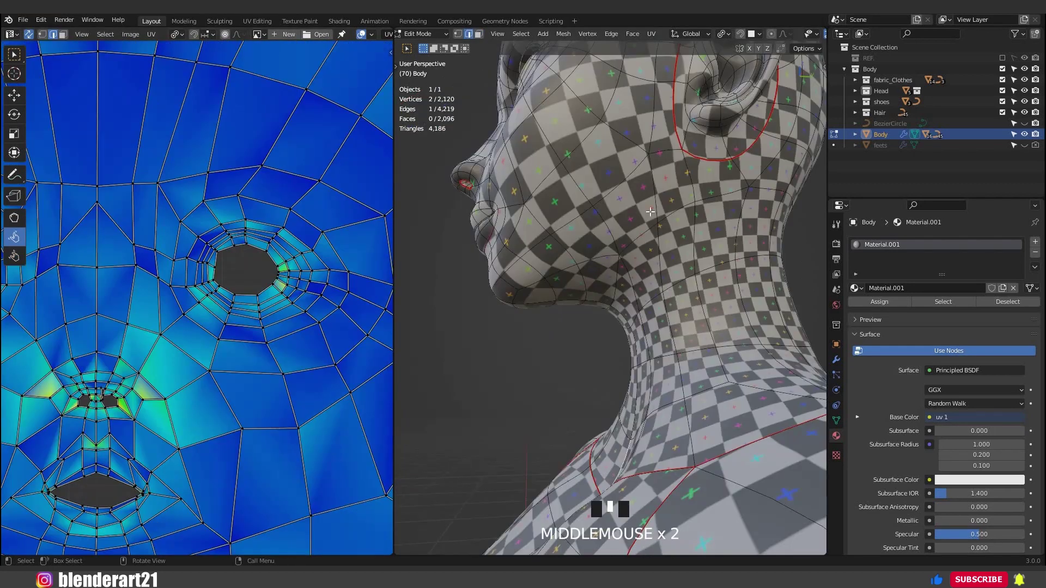
- Select the front centre edge path from under the chin to the neck's base seam and mark it as a seam
{"action": "middle_click_drag", "start_coordinate": [630, 170], "coordinate": [688, 180]}
{"action": "left_click", "coordinate": [598, 238], "text": "ctrl"}
{"action": "left_click", "coordinate": [592, 210], "text": "ctrl"}
{"action": "middle_click_drag", "start_coordinate": [692, 311], "coordinate": [521, 75]}
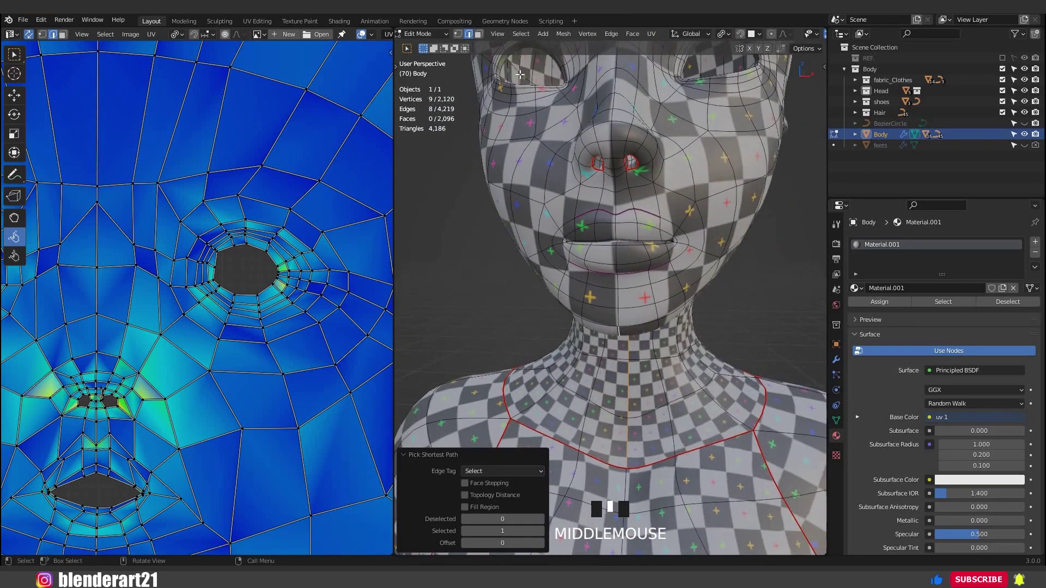
{"action": "left_click", "coordinate": [651, 33]}
{"action": "left_click", "coordinate": [692, 164]}
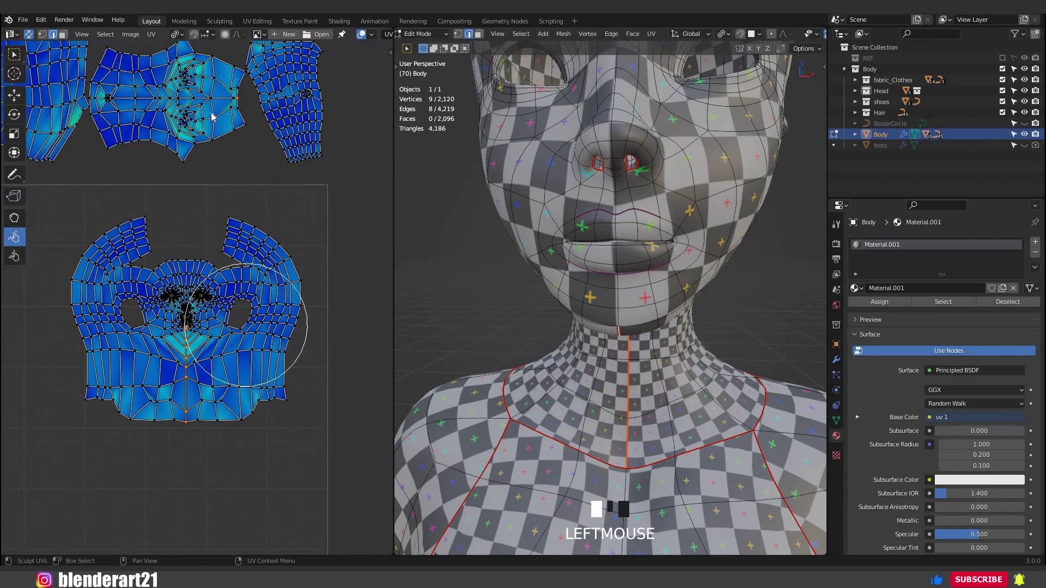
- Select the linked head island in face mode and unwrap it again
{"action": "key", "text": "3"}
{"action": "key", "text": "l"}
{"action": "key", "text": "u"}
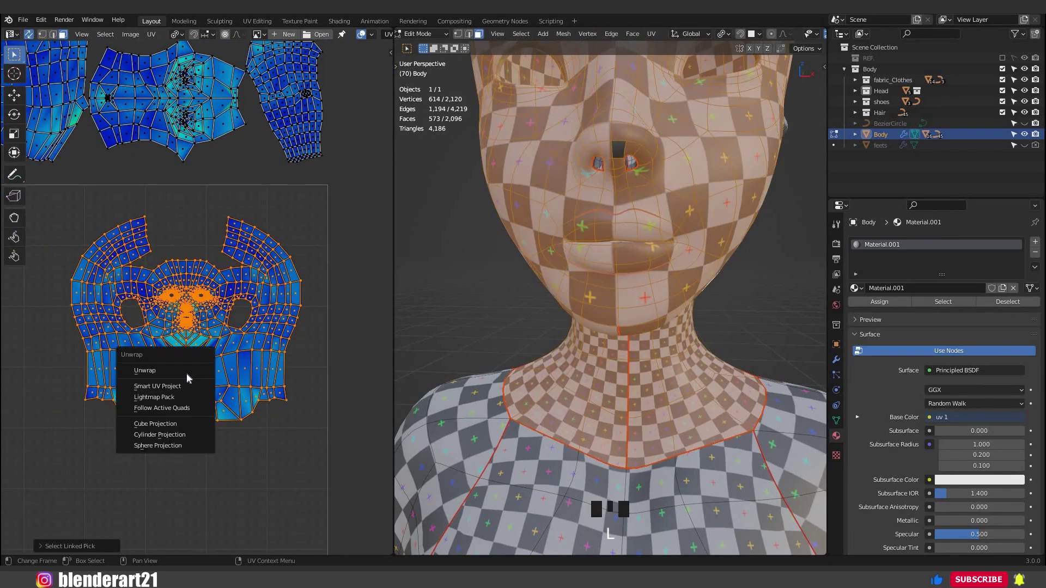
{"action": "left_click", "coordinate": [188, 375]}
{"action": "scroll", "coordinate": [193, 374], "scroll_direction": "down", "scroll_amount": 2}
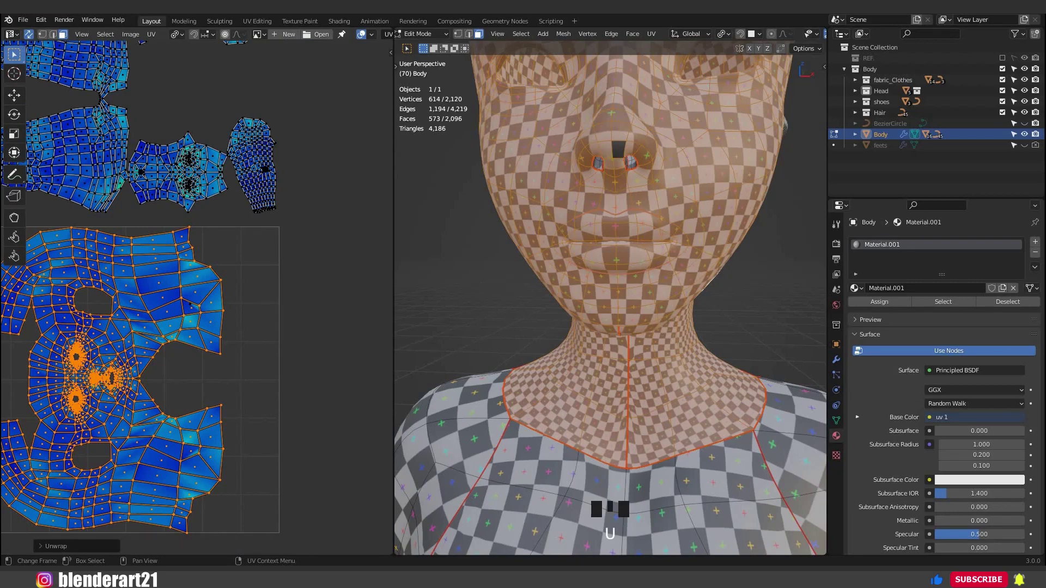
- Rotate the unwrapped head island upright and scale it down to about a third of the UV square's width
{"action": "key", "text": "r"}
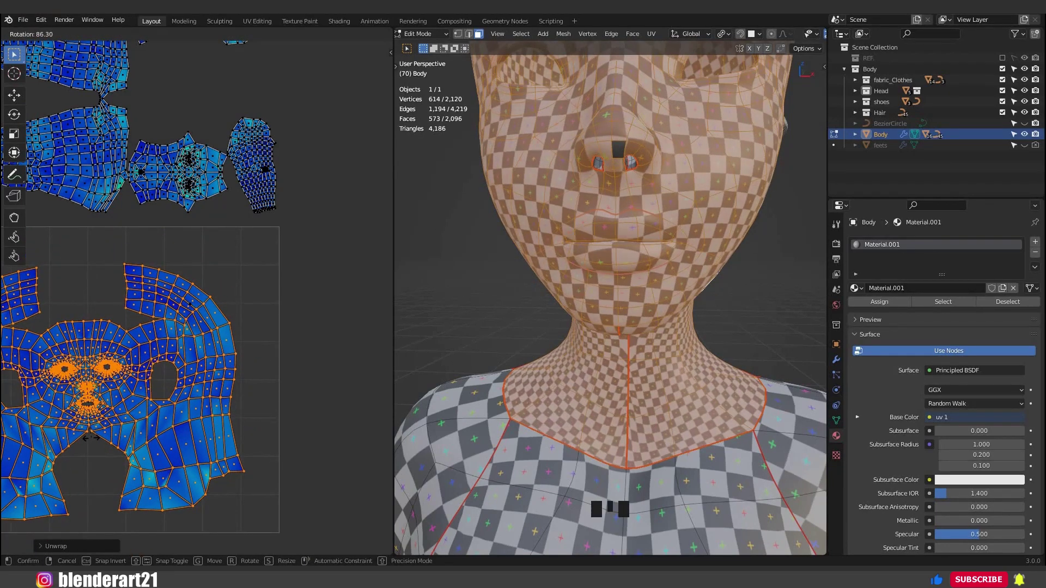
{"action": "left_click", "coordinate": [88, 438]}
{"action": "key", "text": "s"}
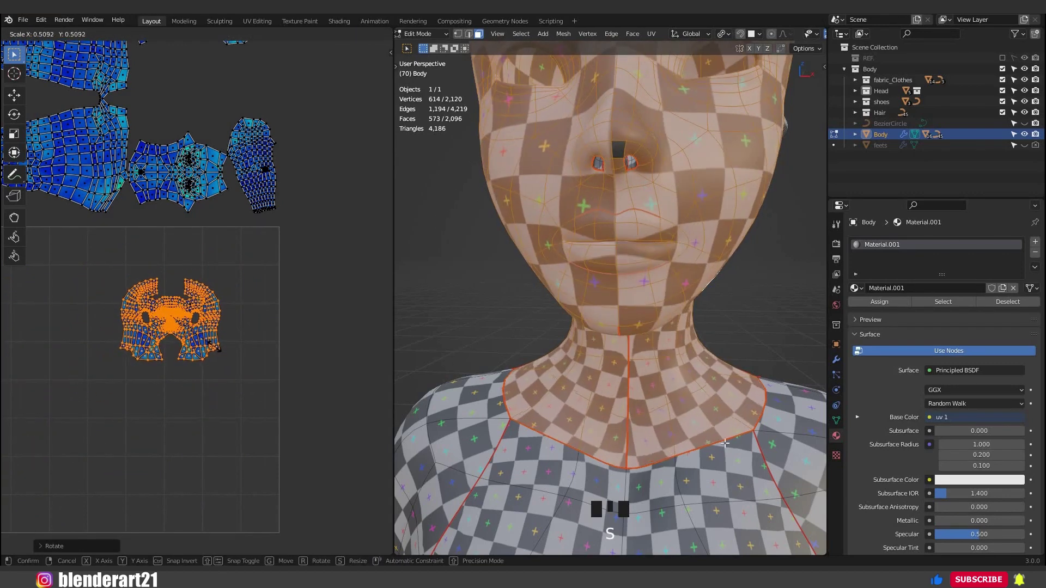
- Deselect everything and examine the checker pattern on the head, neck and upper body from several angles
{"action": "scroll", "coordinate": [642, 351], "scroll_direction": "down", "scroll_amount": 4}
{"action": "middle_click_drag", "start_coordinate": [642, 350], "coordinate": [619, 289]}
{"action": "left_click", "coordinate": [758, 305]}
{"action": "middle_click_drag", "start_coordinate": [752, 306], "coordinate": [730, 283]}
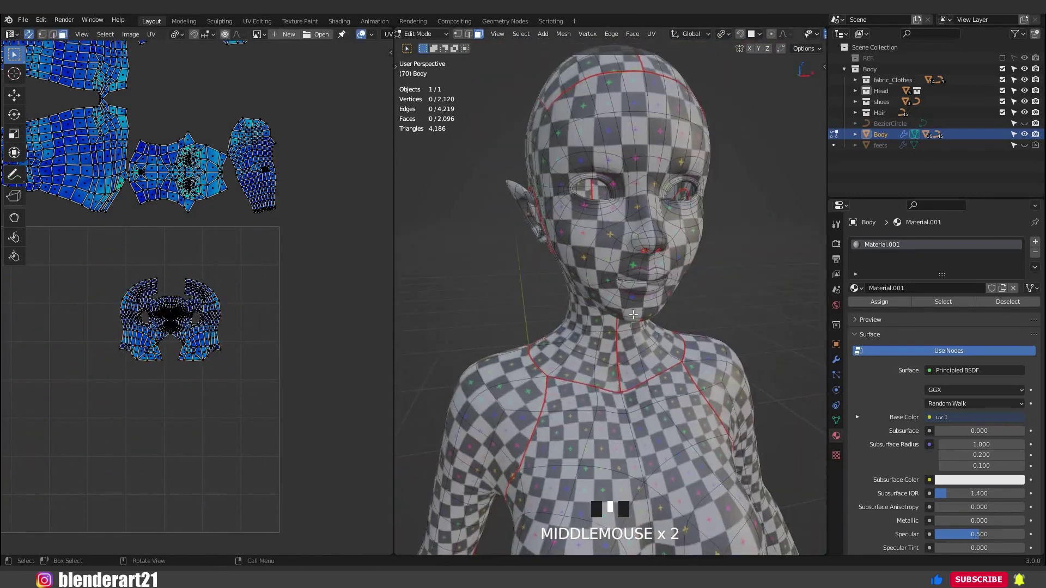
{"action": "scroll", "coordinate": [605, 305], "scroll_direction": "down", "scroll_amount": 2}
{"action": "middle_click_drag", "start_coordinate": [561, 310], "coordinate": [609, 314]}
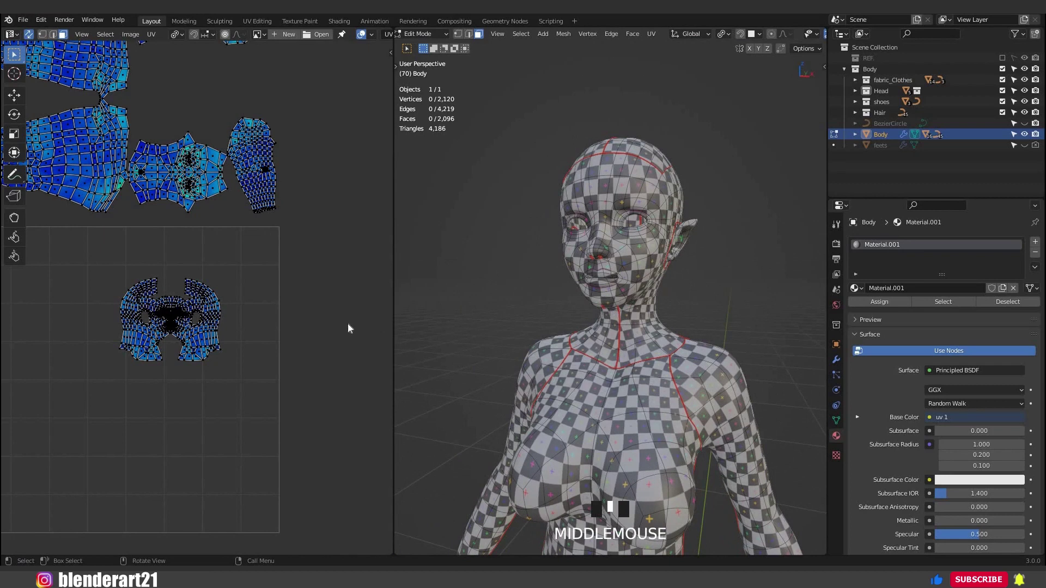
{"action": "scroll", "coordinate": [630, 245], "scroll_direction": "up", "scroll_amount": 4}
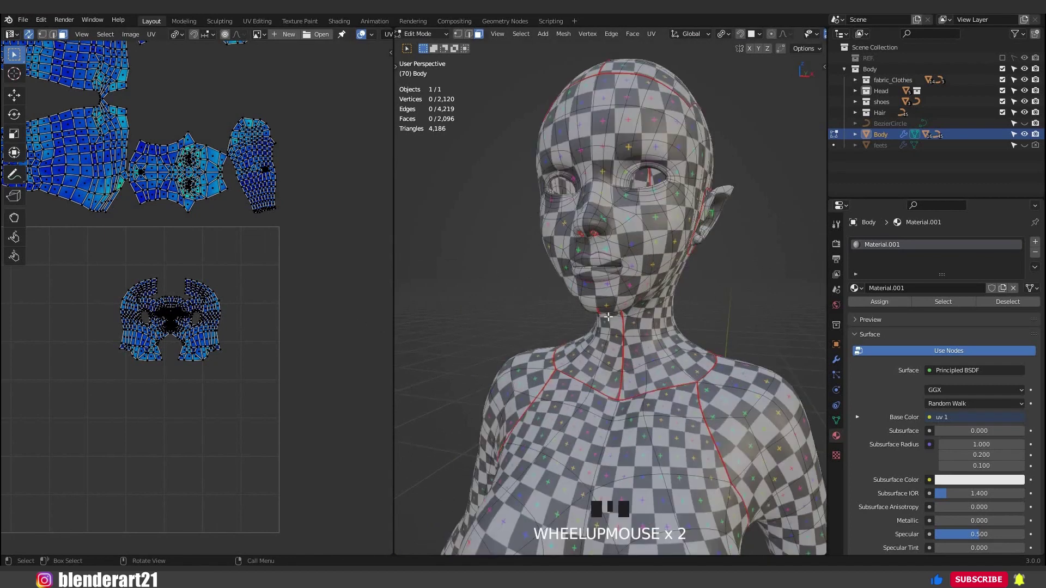
{"action": "middle_click_drag", "start_coordinate": [632, 283], "coordinate": [623, 284], "text": "shift"}
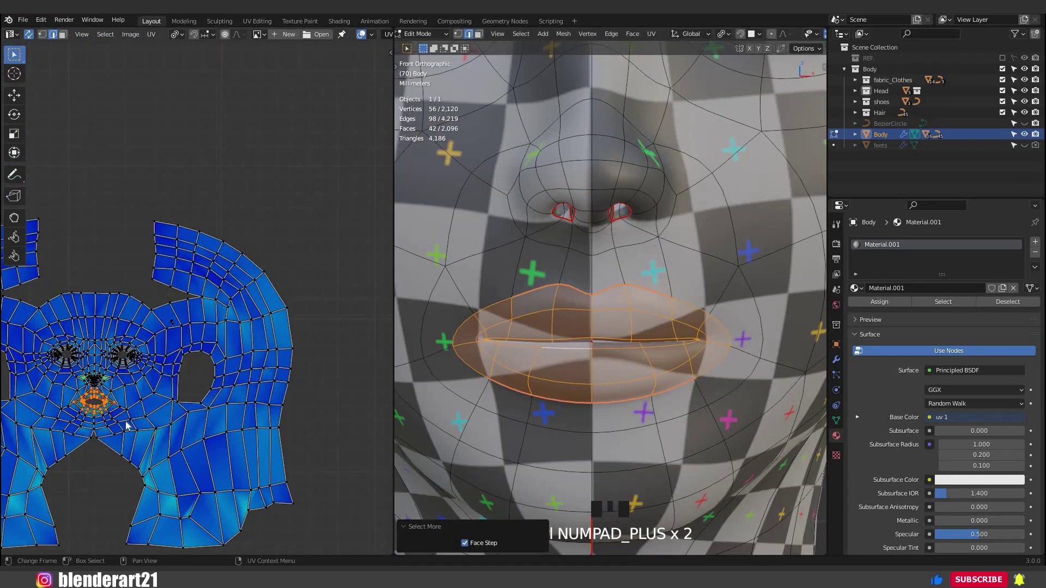
- Pin the UVs of the selected lip faces in the head island
{"action": "scroll", "coordinate": [206, 348], "scroll_direction": "up", "scroll_amount": 2}
{"action": "scroll", "coordinate": [326, 245], "scroll_direction": "up", "scroll_amount": 1}
{"action": "middle_click_drag", "start_coordinate": [87, 337], "coordinate": [194, 240]}
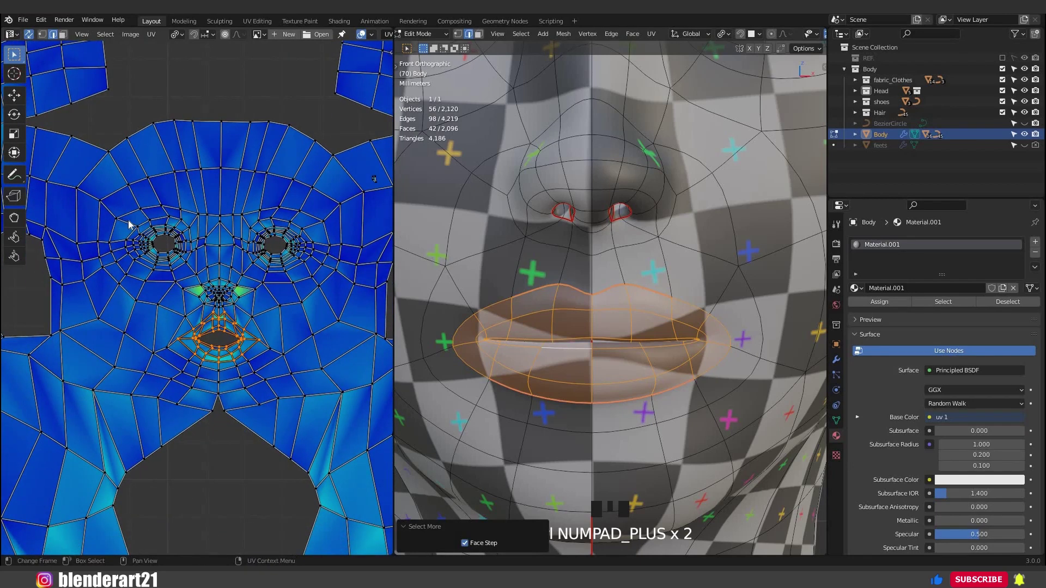
{"action": "left_click", "coordinate": [153, 34]}
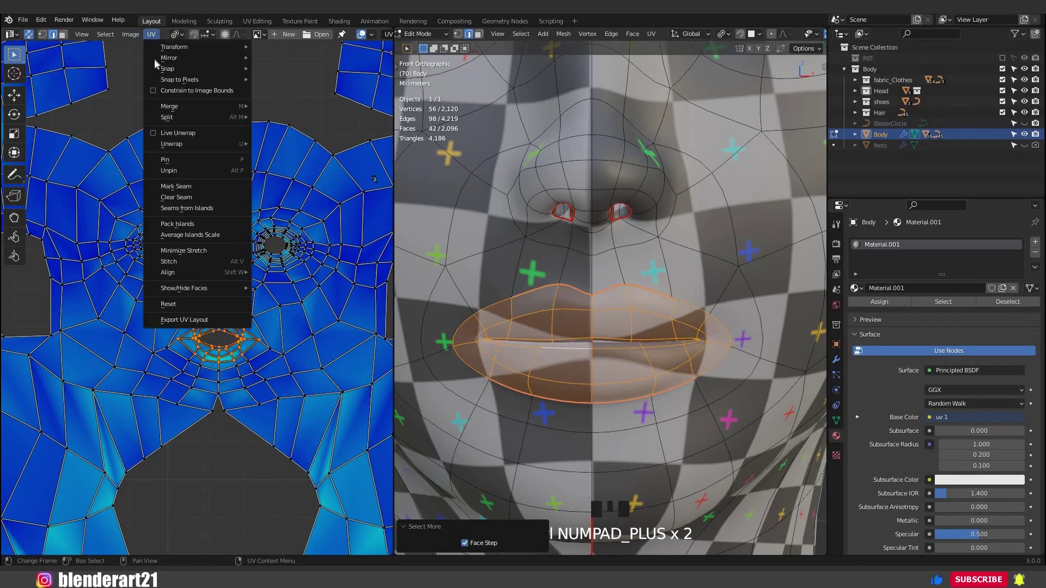
{"action": "left_click", "coordinate": [185, 160]}
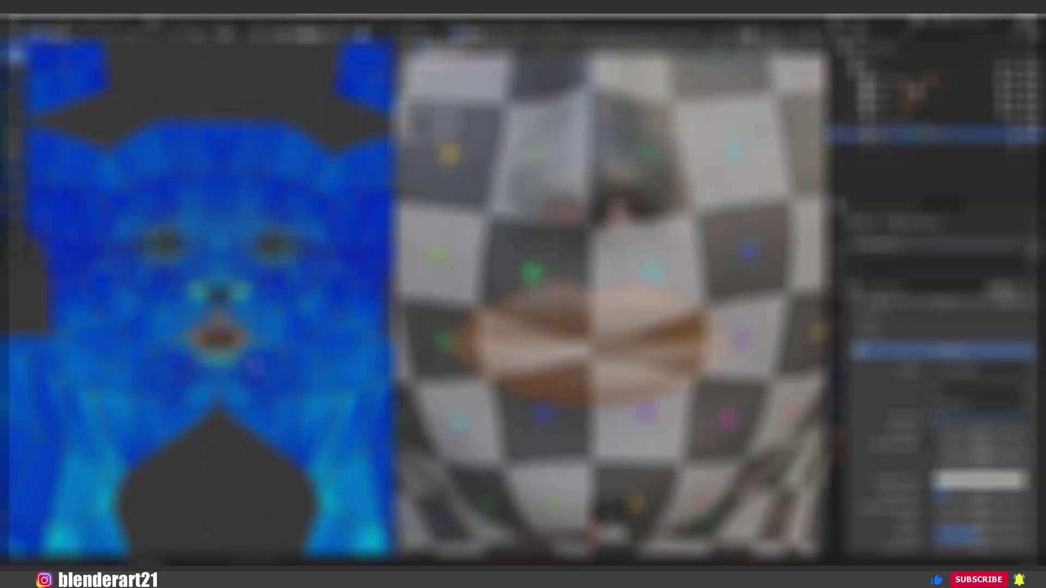
- Scale the pinned lip UVs up by a factor of about 1.9
{"action": "scroll", "coordinate": [198, 292], "scroll_direction": "up", "scroll_amount": 5}
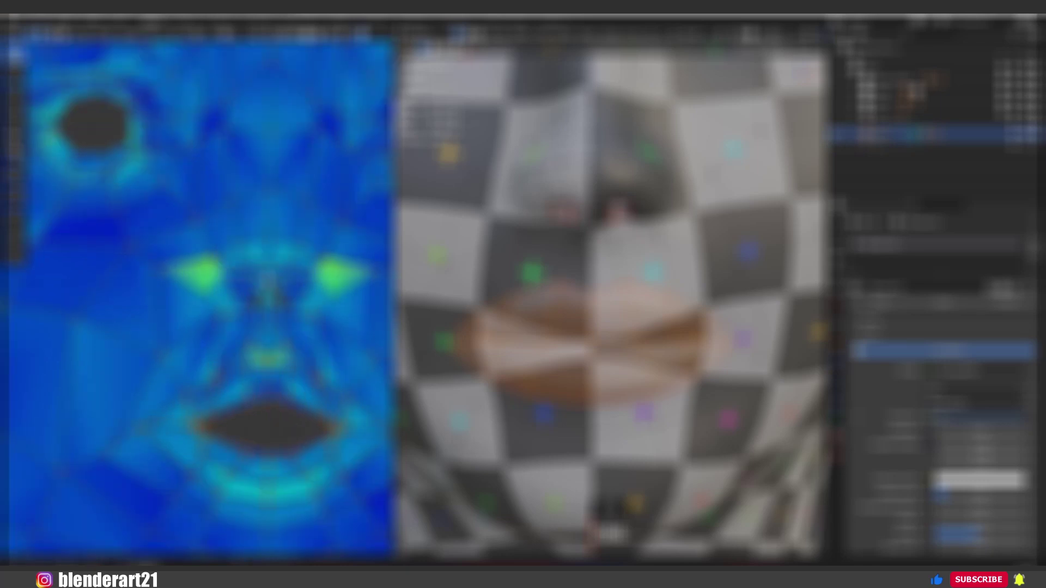
{"action": "middle_click_drag", "start_coordinate": [351, 363], "coordinate": [271, 278]}
{"action": "key", "text": "alt+a"}
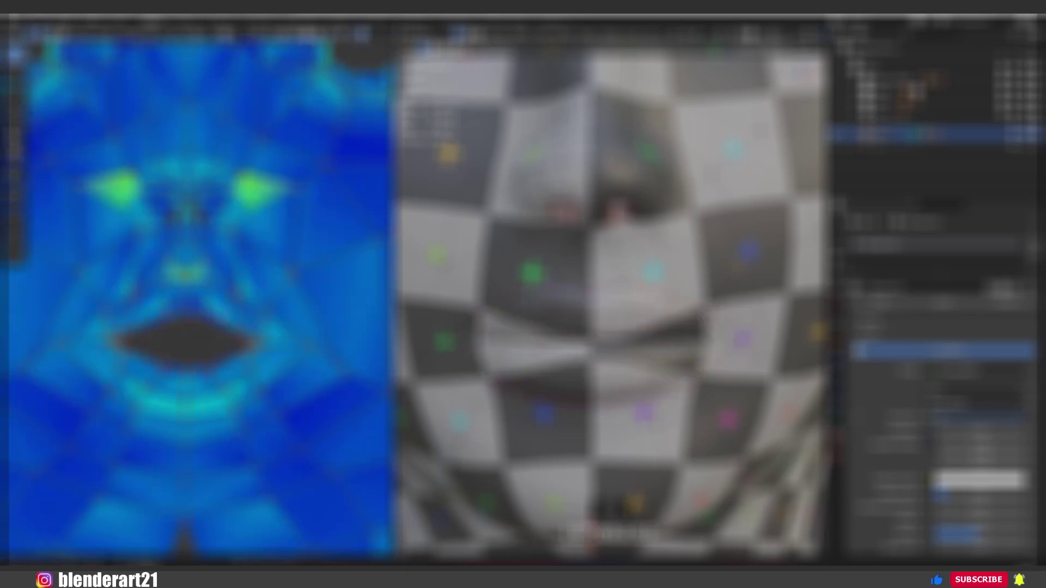
{"action": "key", "text": "s"}
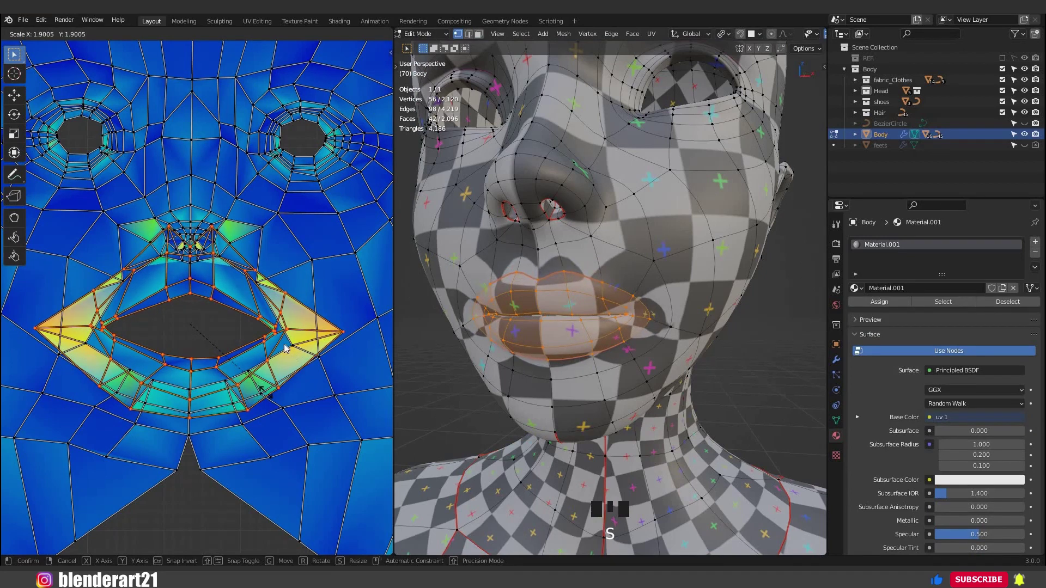
{"action": "left_click", "coordinate": [286, 348]}
- Select the whole linked head island and unwrap it again around the pinned lips
{"action": "key", "text": "l"}
{"action": "key", "text": "Home"}
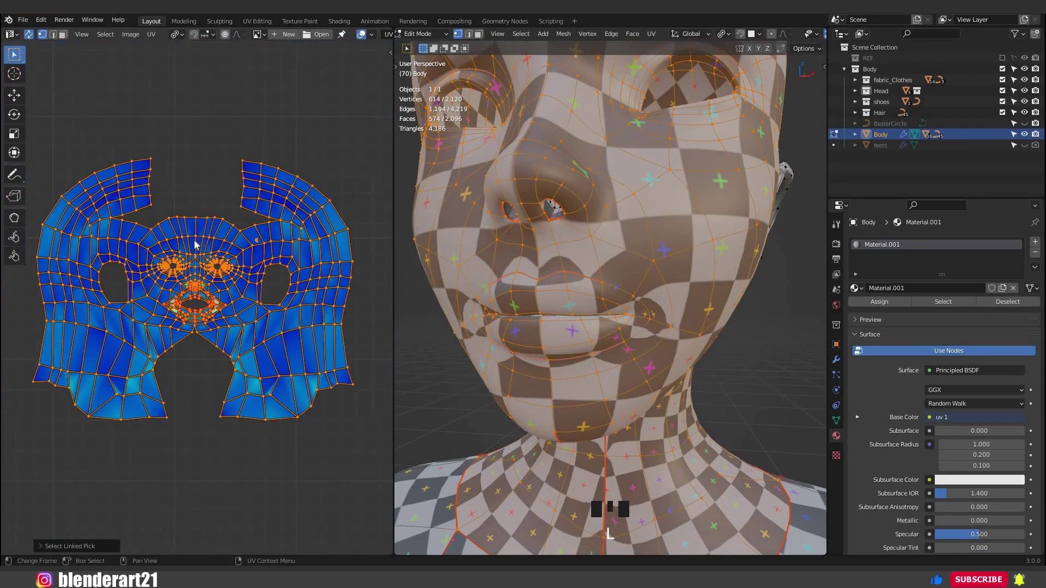
{"action": "scroll", "coordinate": [195, 244], "scroll_direction": "down", "scroll_amount": 2}
{"action": "key", "text": "u"}
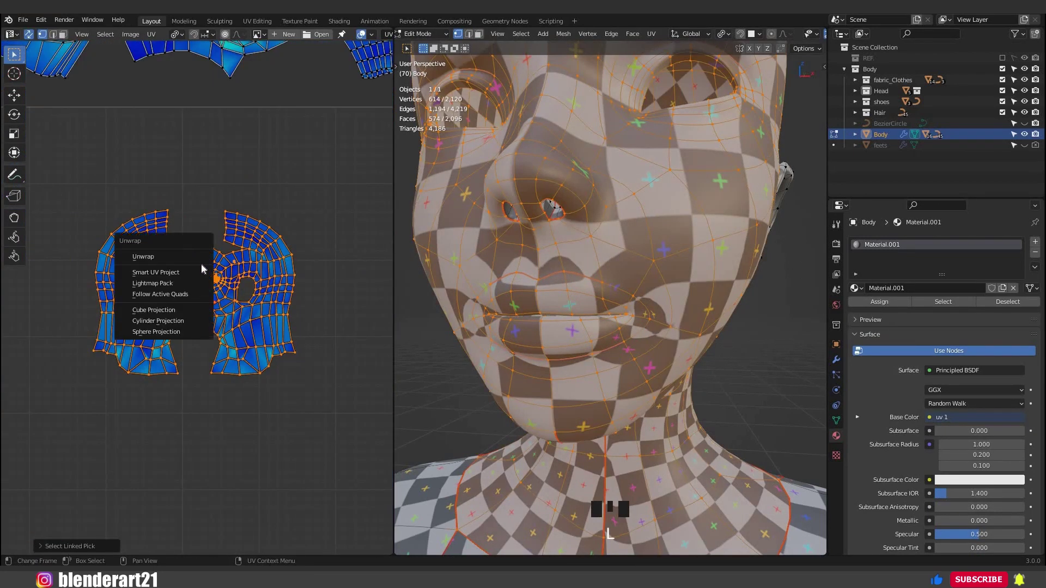
{"action": "key", "text": "u"}
{"action": "scroll", "coordinate": [197, 272], "scroll_direction": "up", "scroll_amount": 6}
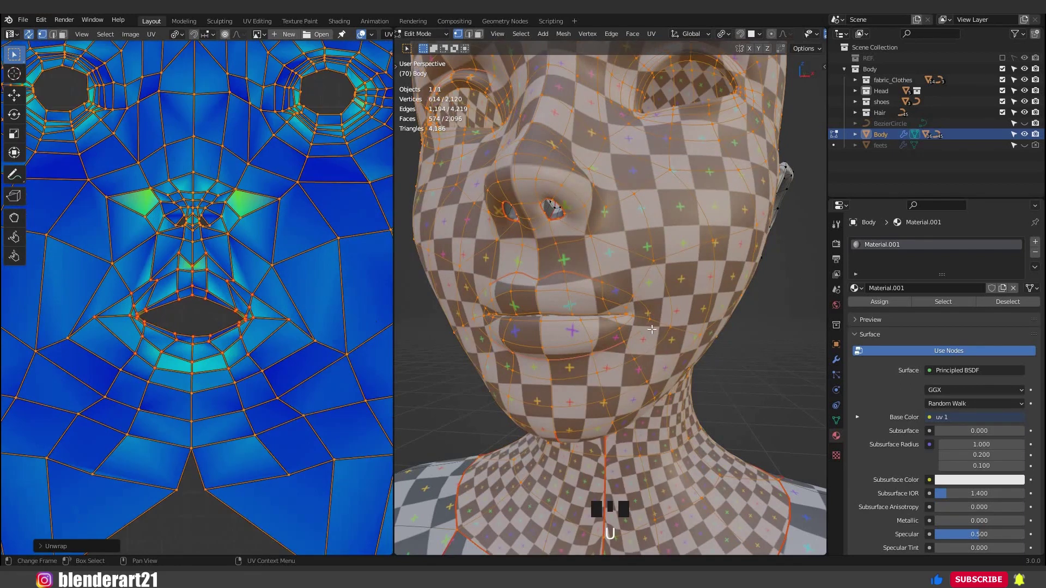
{"action": "middle_click_drag", "start_coordinate": [681, 322], "coordinate": [730, 346]}
{"action": "scroll", "coordinate": [735, 349], "scroll_direction": "down", "scroll_amount": 3}
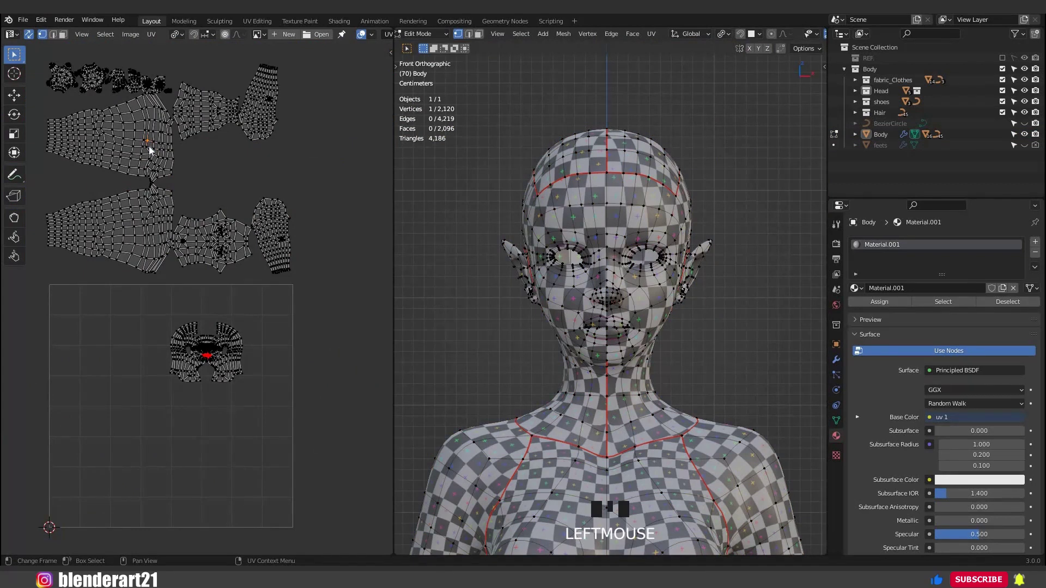
- Move the two leg UV islands from above the UV square into the square, one above the other
{"action": "key", "text": "l"}
{"action": "key", "text": "3"}
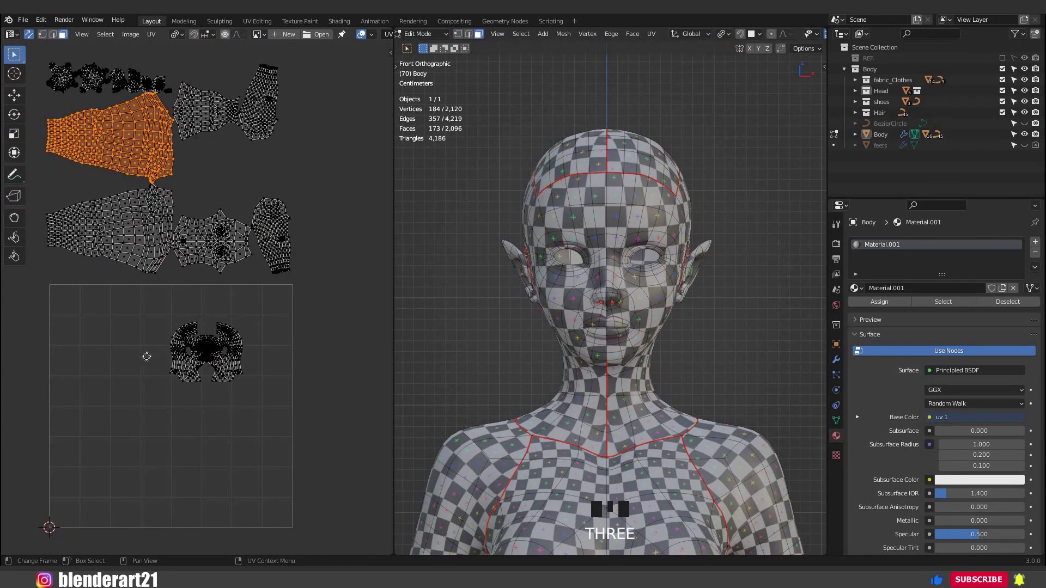
{"action": "key", "text": "g"}
{"action": "left_click", "coordinate": [139, 237]}
{"action": "left_click", "coordinate": [139, 238]}
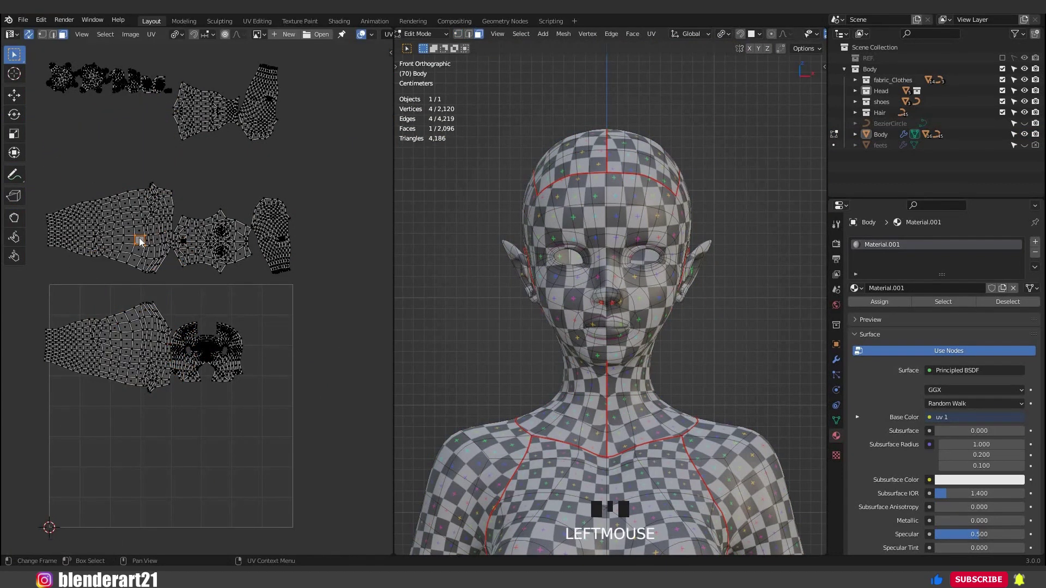
{"action": "key", "text": "l"}
{"action": "key", "text": "g"}
{"action": "left_click", "coordinate": [186, 494]}
- Select all the UV islands and pack them into the UV square
{"action": "key", "text": "a"}
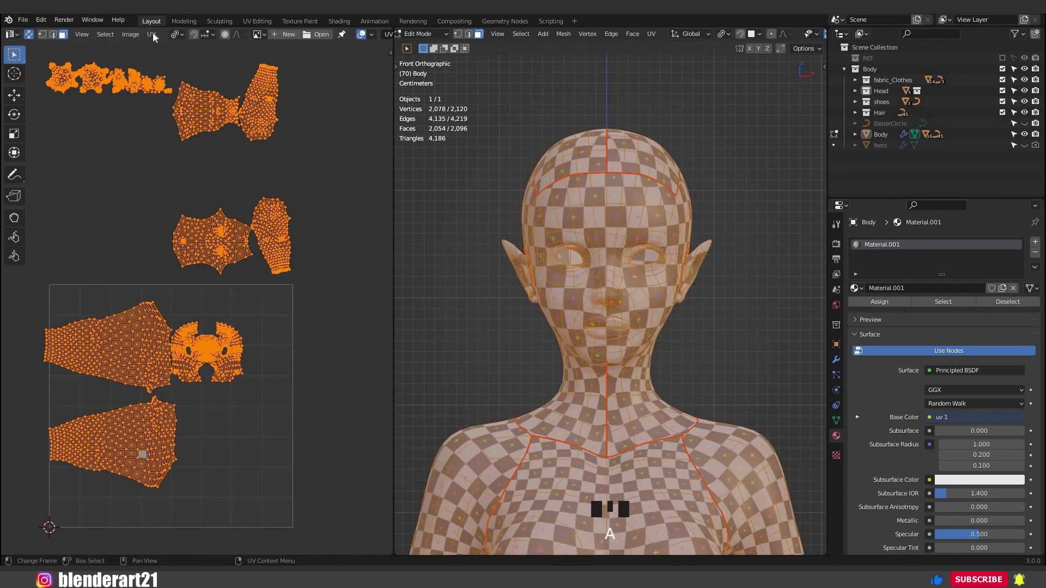
{"action": "left_click", "coordinate": [151, 33]}
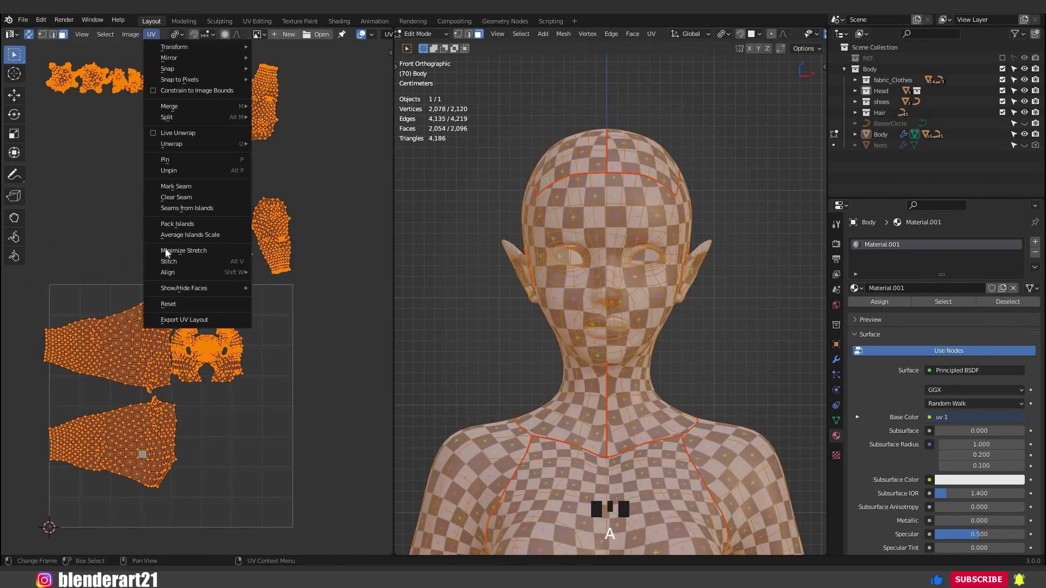
{"action": "left_click", "coordinate": [216, 224]}
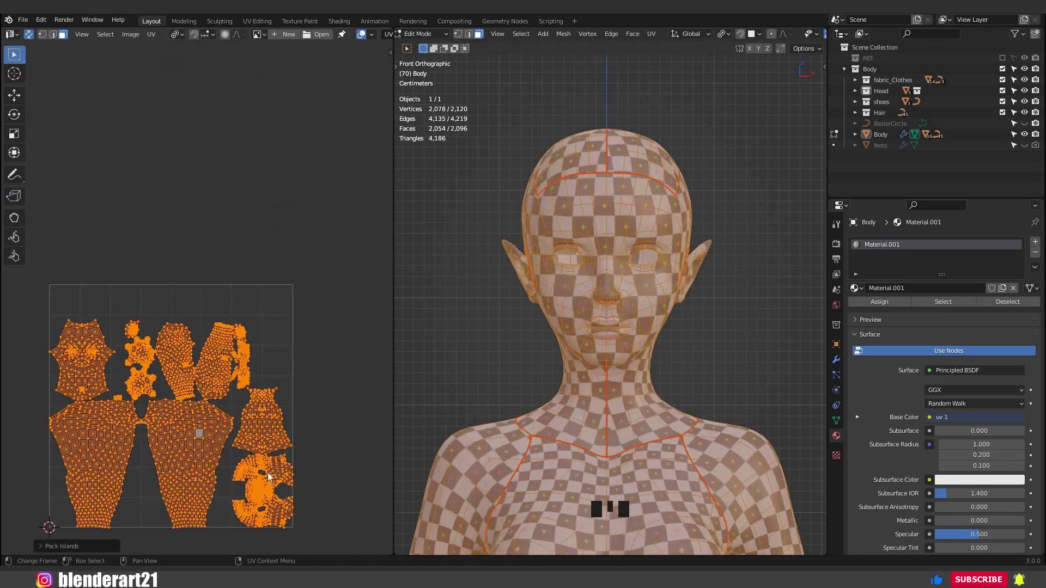
{"action": "scroll", "coordinate": [344, 302], "scroll_direction": "up", "scroll_amount": 5}
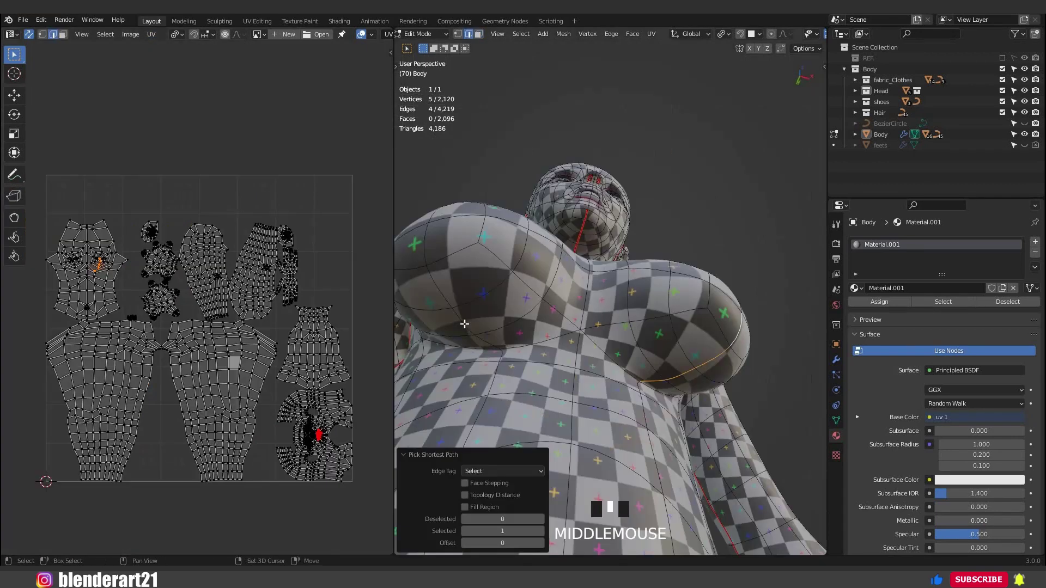
- Mark the edges around the underside and outer side of the breasts as seams
{"action": "middle_click_drag", "start_coordinate": [566, 348], "coordinate": [555, 327]}
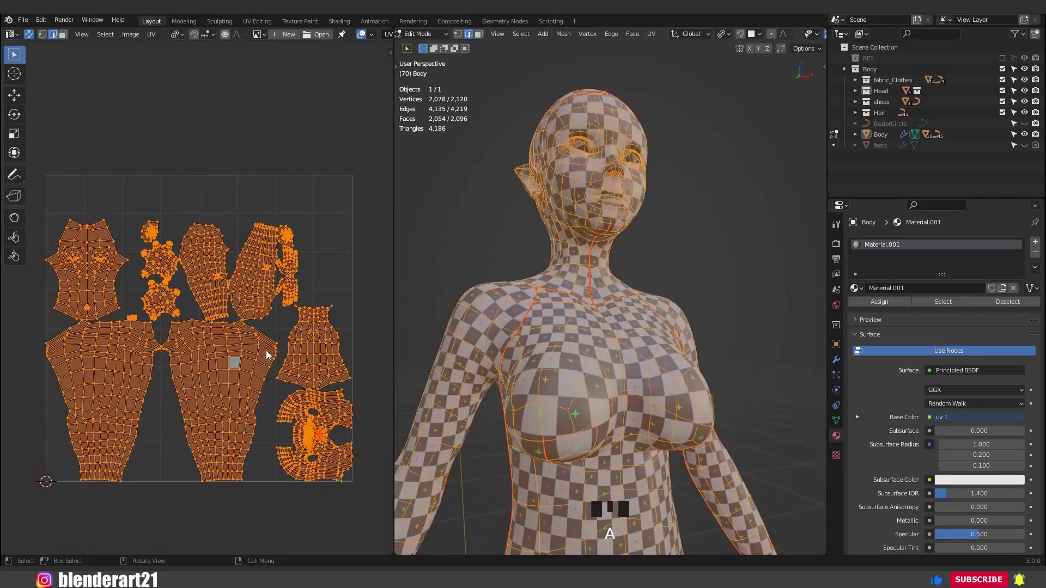
{"action": "key", "text": "alt+a"}
{"action": "middle_click_drag", "start_coordinate": [589, 414], "coordinate": [627, 422]}
{"action": "left_click", "coordinate": [651, 34]}
{"action": "left_click", "coordinate": [684, 170]}
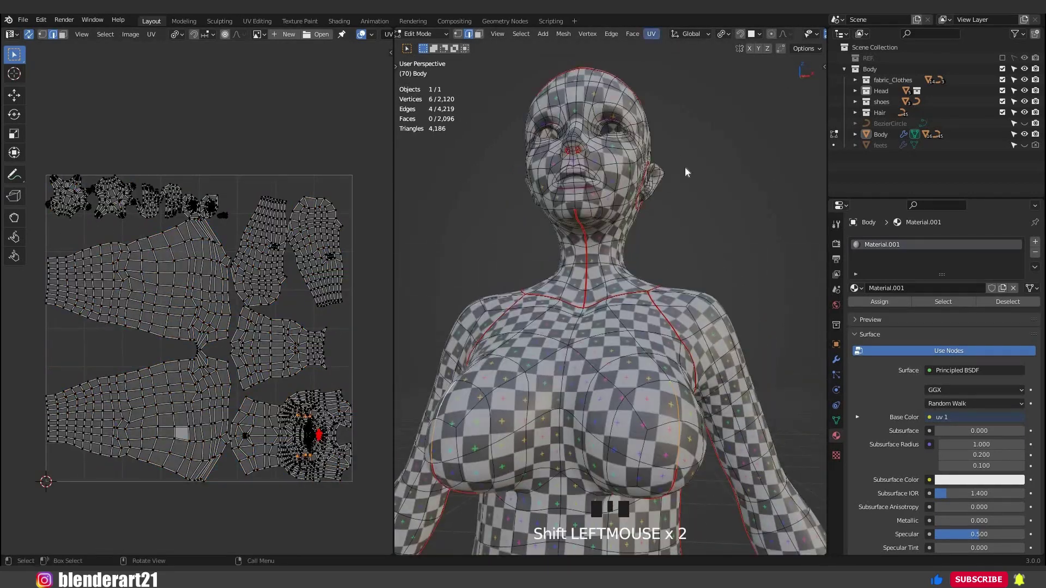
- Unwrap the whole body again and examine the checker pattern in Object Mode
{"action": "key", "text": "a"}
{"action": "key", "text": "u"}
{"action": "left_click", "coordinate": [571, 347]}
{"action": "key", "text": "Tab"}
{"action": "scroll", "coordinate": [681, 351], "scroll_direction": "down", "scroll_amount": 2}
{"action": "middle_click_drag", "start_coordinate": [681, 351], "coordinate": [721, 328]}
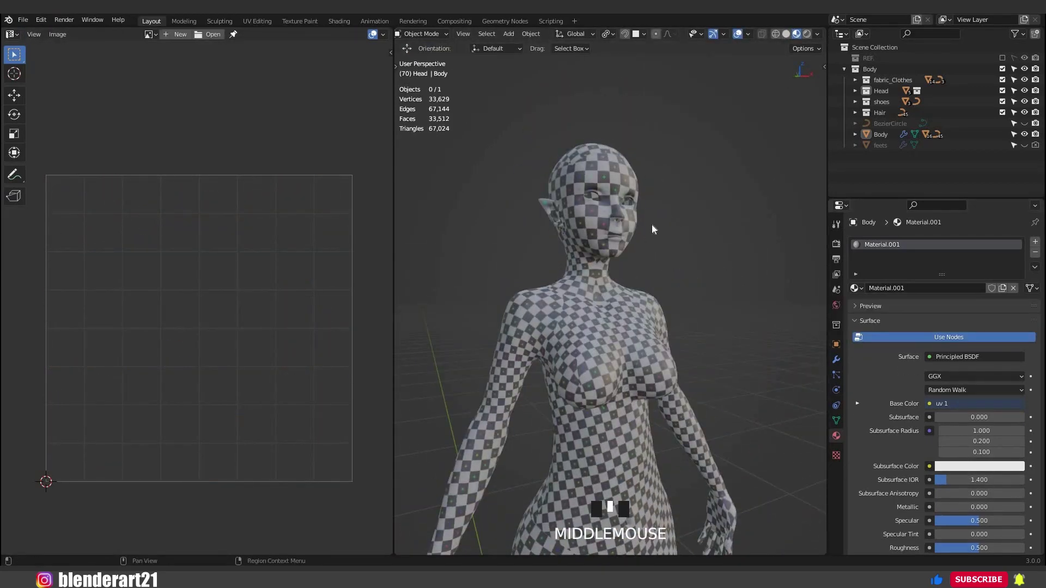
{"action": "middle_click_drag", "start_coordinate": [651, 225], "coordinate": [641, 211]}
{"action": "scroll", "coordinate": [671, 335], "scroll_direction": "up", "scroll_amount": 3}
{"action": "middle_click_drag", "start_coordinate": [671, 335], "coordinate": [676, 376], "text": "shift"}
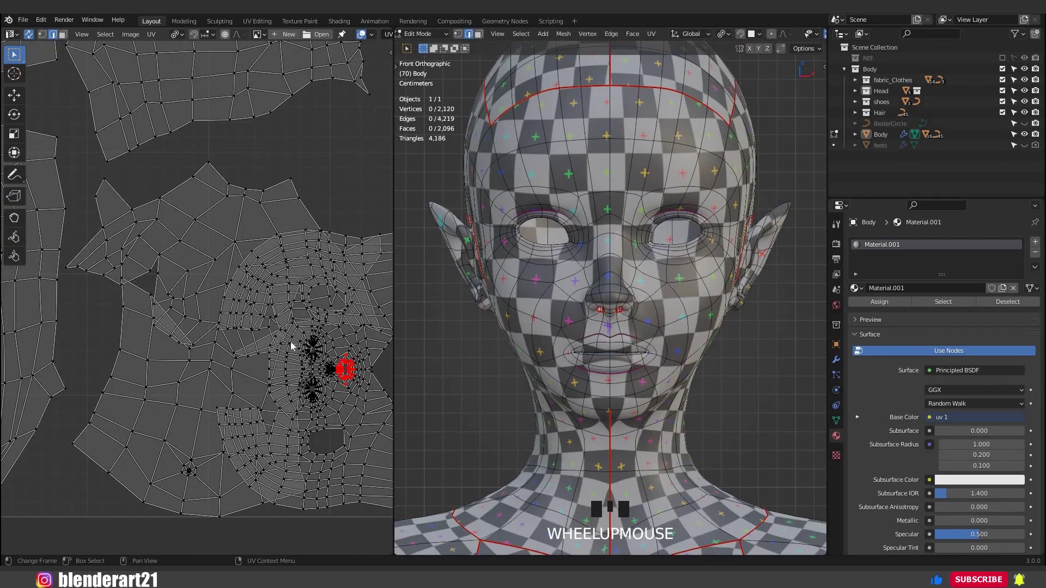
- Select all the body's UVs and pack the islands into the UV square
{"action": "key", "text": "a"}
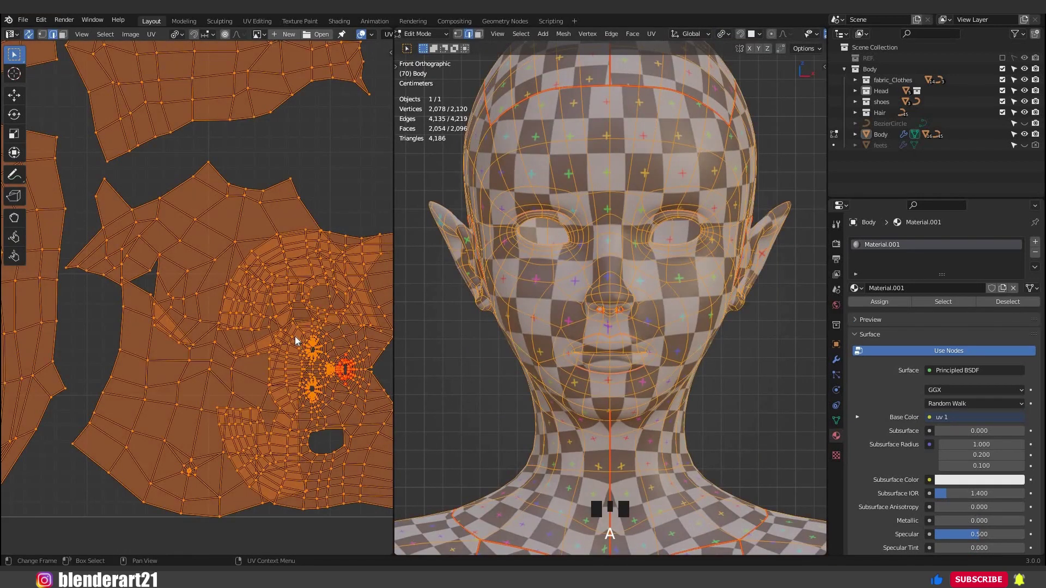
{"action": "scroll", "coordinate": [277, 338], "scroll_direction": "down", "scroll_amount": 4}
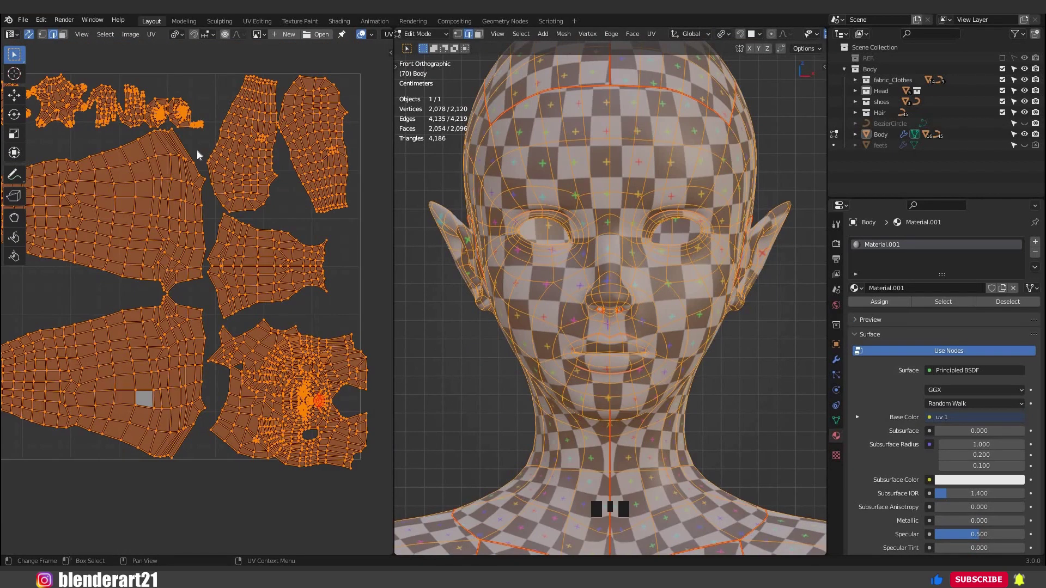
{"action": "left_click", "coordinate": [151, 33]}
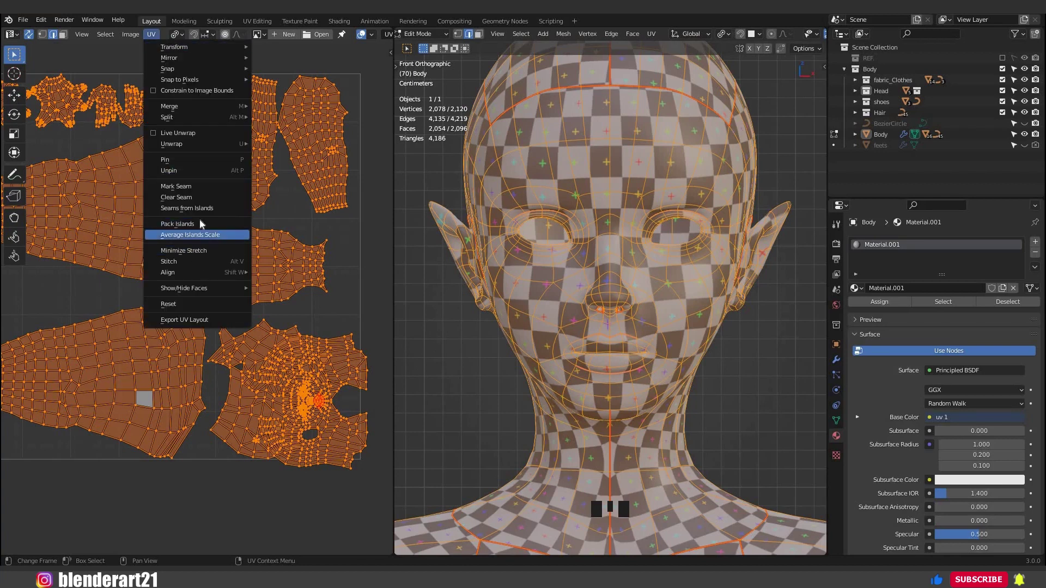
{"action": "key", "text": "Return"}
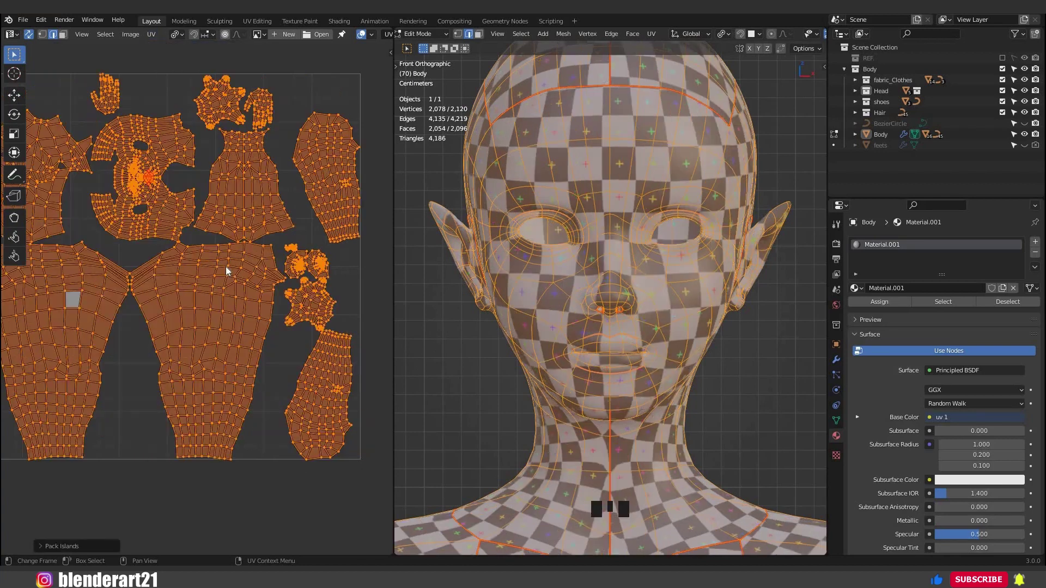
{"action": "scroll", "coordinate": [355, 354], "scroll_direction": "down", "scroll_amount": 2}
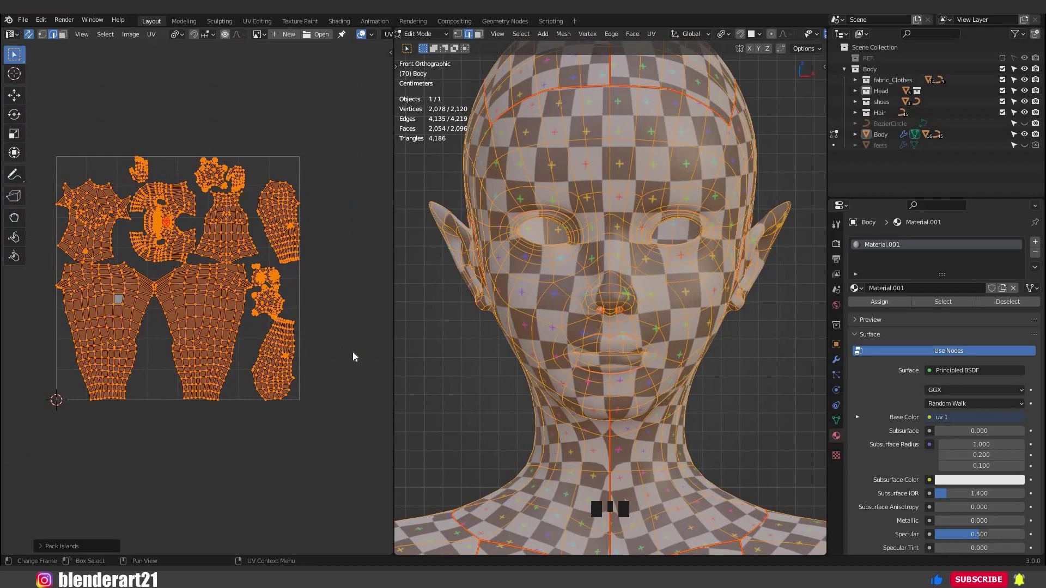
- Deselect everything and examine the checker pattern and seams on the arms, back, hips and legs from several angles
{"action": "left_click", "coordinate": [718, 360]}
{"action": "scroll", "coordinate": [717, 381], "scroll_direction": "down", "scroll_amount": 9}
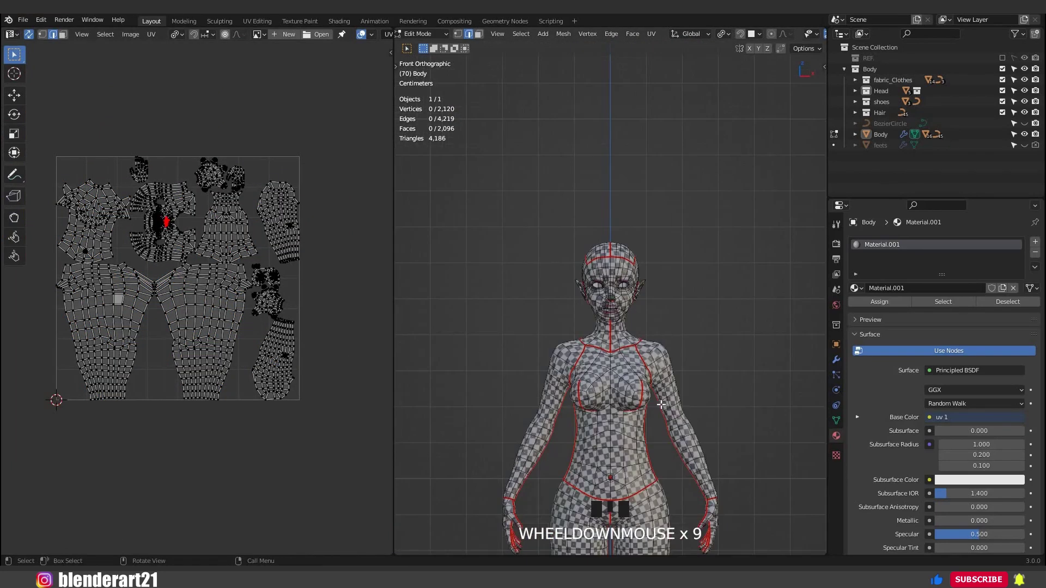
{"action": "middle_click_drag", "start_coordinate": [661, 405], "coordinate": [534, 318]}
{"action": "scroll", "coordinate": [682, 423], "scroll_direction": "up", "scroll_amount": 4}
{"action": "scroll", "coordinate": [534, 453], "scroll_direction": "down", "scroll_amount": 1}
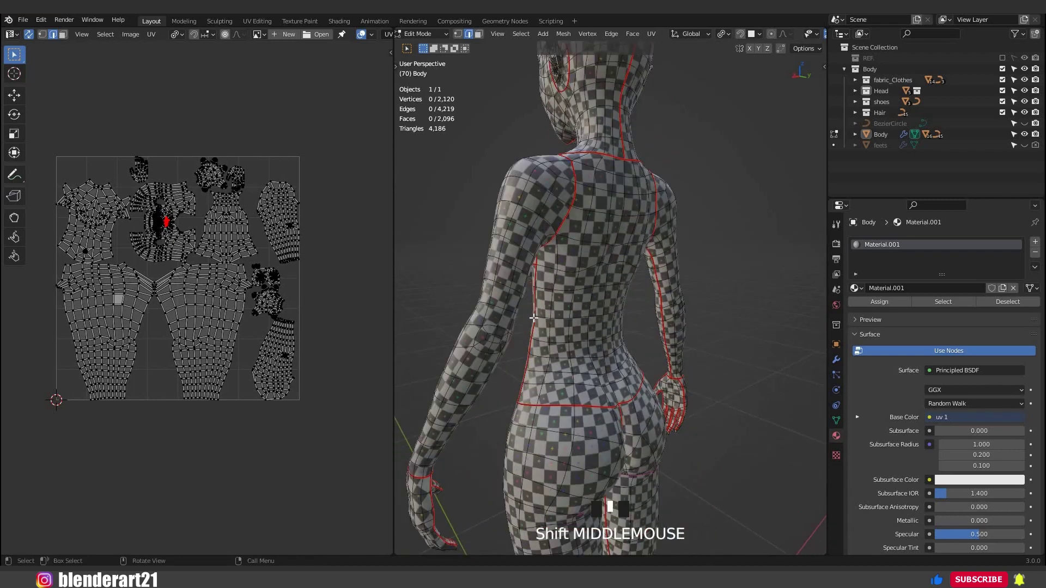
{"action": "middle_click_drag", "start_coordinate": [494, 430], "coordinate": [485, 237], "text": "shift"}
{"action": "middle_click_drag", "start_coordinate": [640, 376], "coordinate": [647, 271], "text": "shift"}
{"action": "scroll", "coordinate": [627, 294], "scroll_direction": "up", "scroll_amount": 2}
{"action": "middle_click_drag", "start_coordinate": [507, 349], "coordinate": [660, 508]}
{"action": "scroll", "coordinate": [652, 366], "scroll_direction": "down", "scroll_amount": 2}
{"action": "middle_click_drag", "start_coordinate": [646, 333], "coordinate": [649, 306]}
{"action": "scroll", "coordinate": [646, 327], "scroll_direction": "up", "scroll_amount": 3}
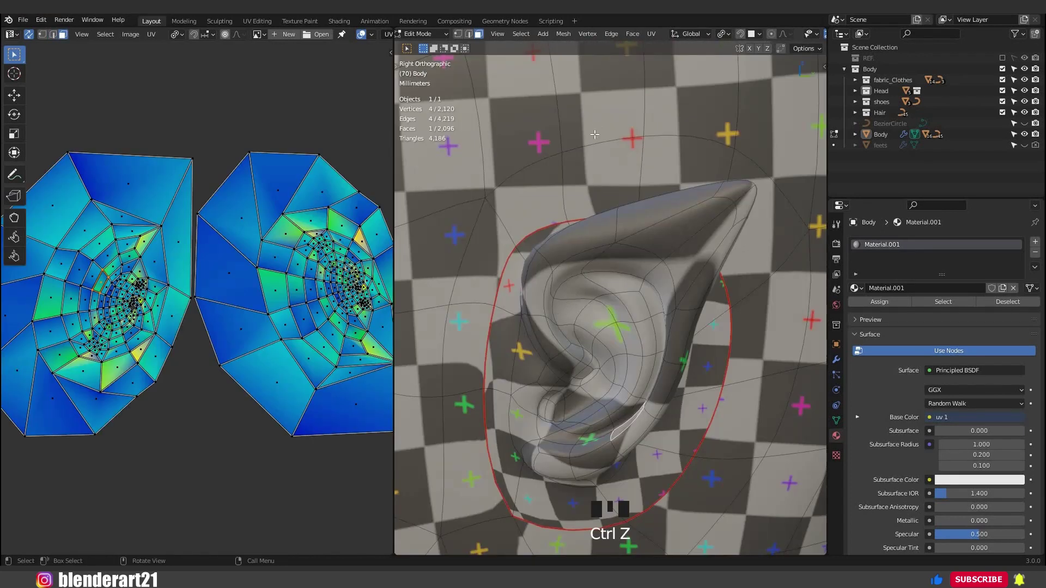
- Select the linked ear faces up to their seam and project their UVs from the right orthographic view
{"action": "key", "text": "l"}
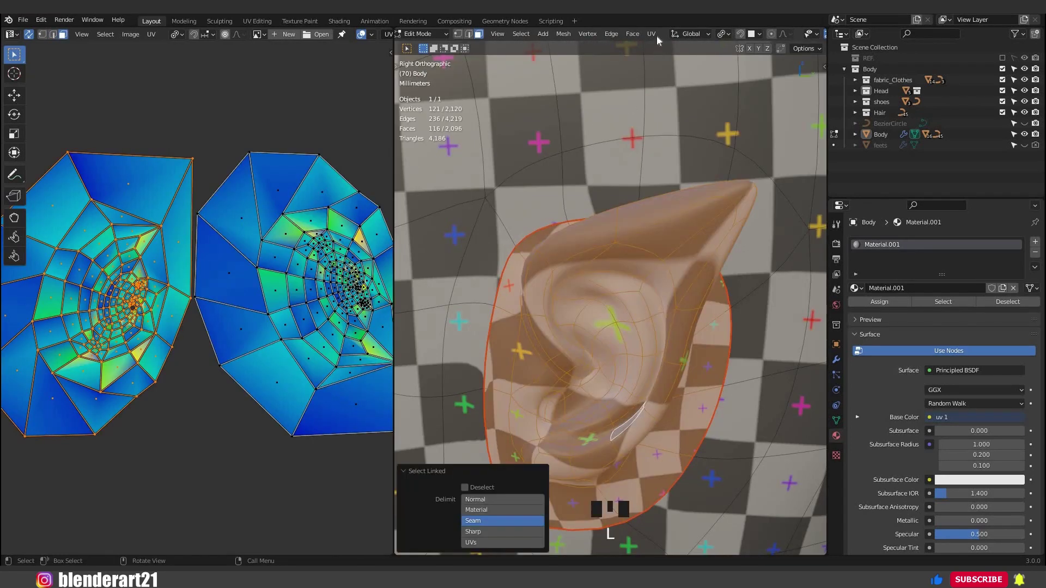
{"action": "left_click", "coordinate": [652, 34]}
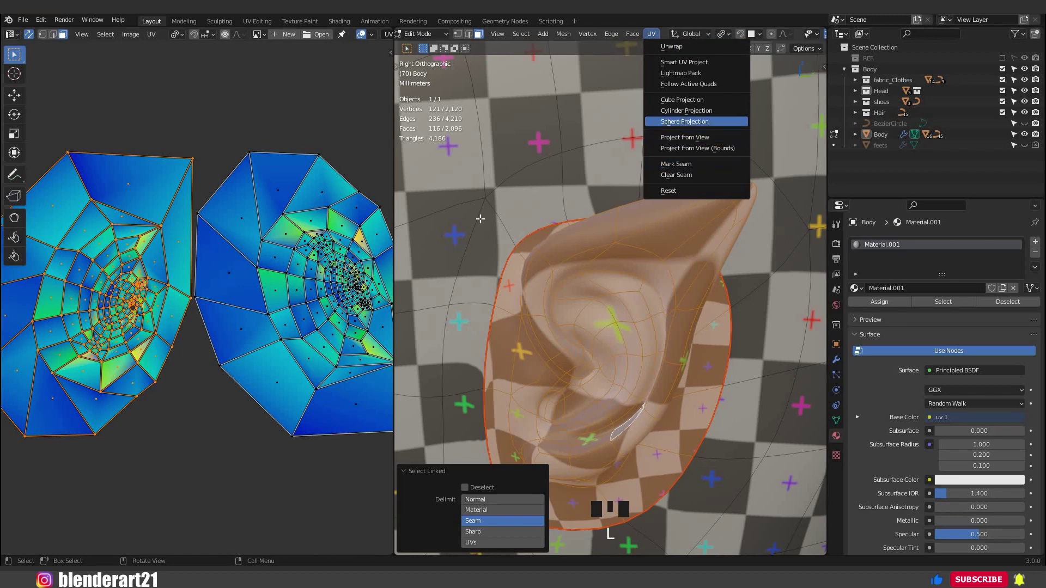
{"action": "left_click", "coordinate": [676, 137]}
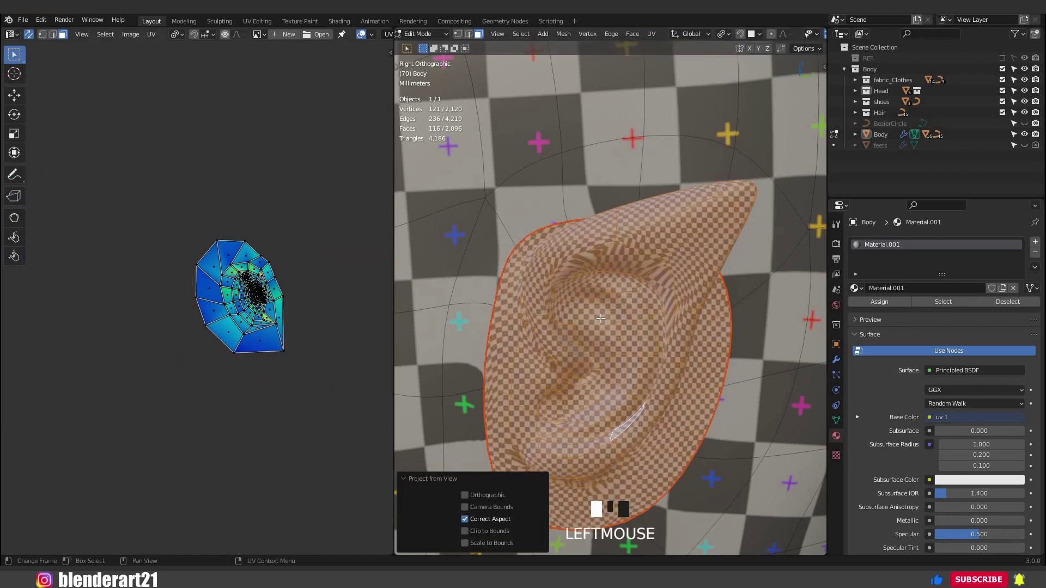
{"action": "scroll", "coordinate": [601, 318], "scroll_direction": "down", "scroll_amount": 9}
{"action": "scroll", "coordinate": [224, 403], "scroll_direction": "down", "scroll_amount": 7}
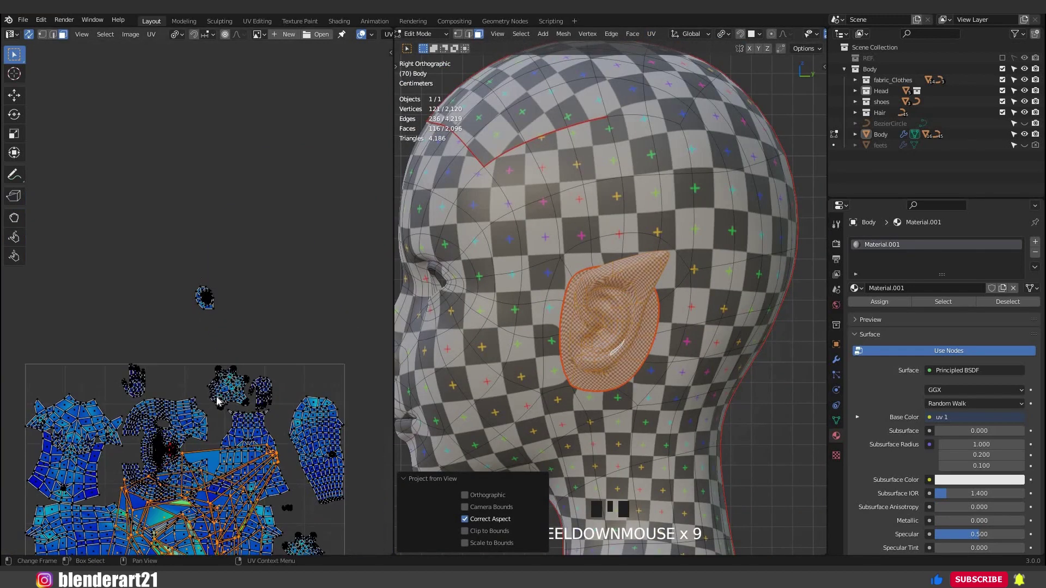
- Move the projected ear island to empty space above the UV square and scale it down towards the head's checker size
{"action": "key", "text": "g"}
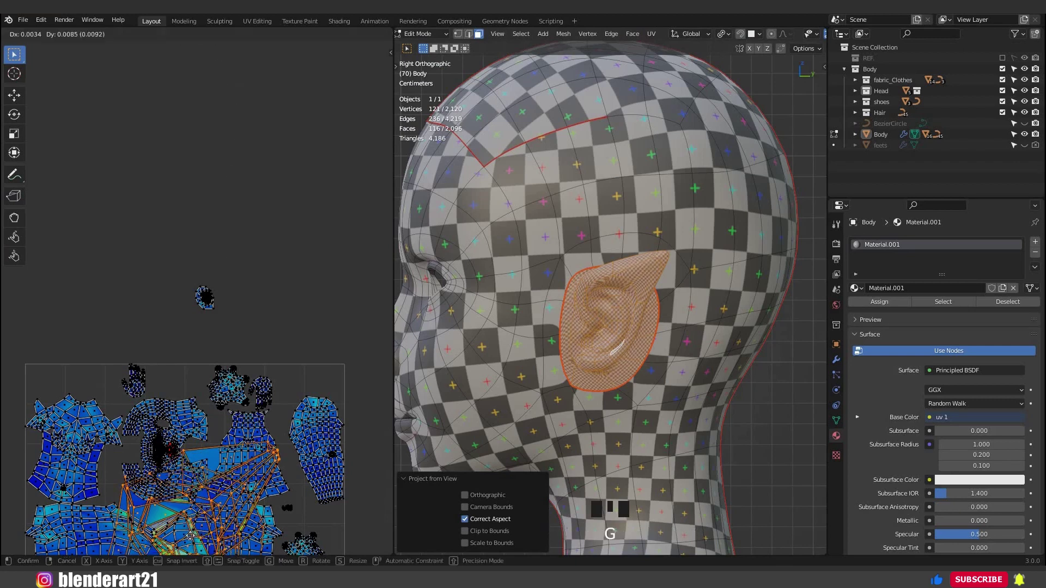
{"action": "left_click", "coordinate": [253, 342]}
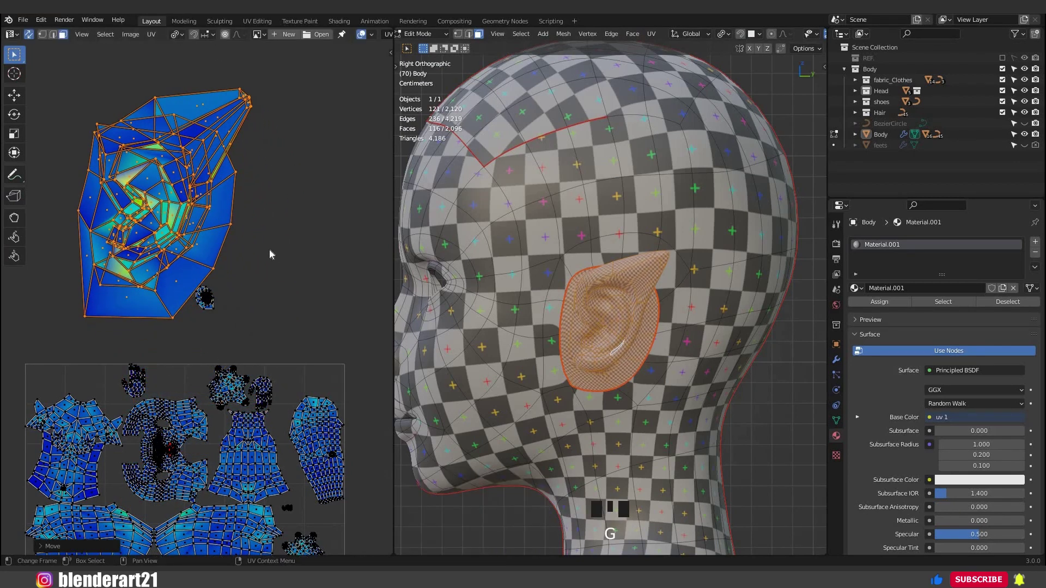
{"action": "key", "text": "s"}
{"action": "left_click", "coordinate": [305, 270]}
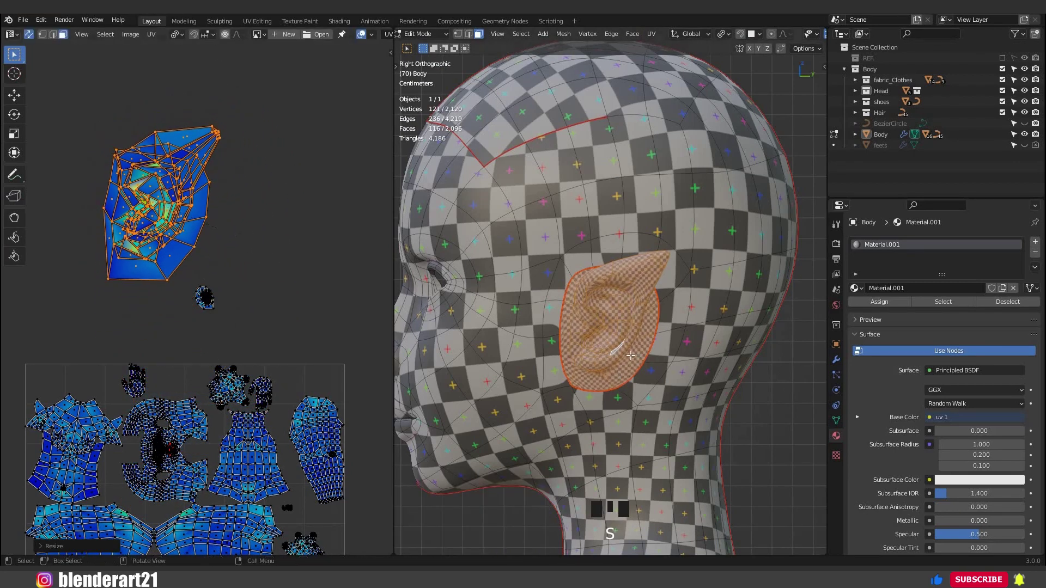
{"action": "key", "text": "s"}
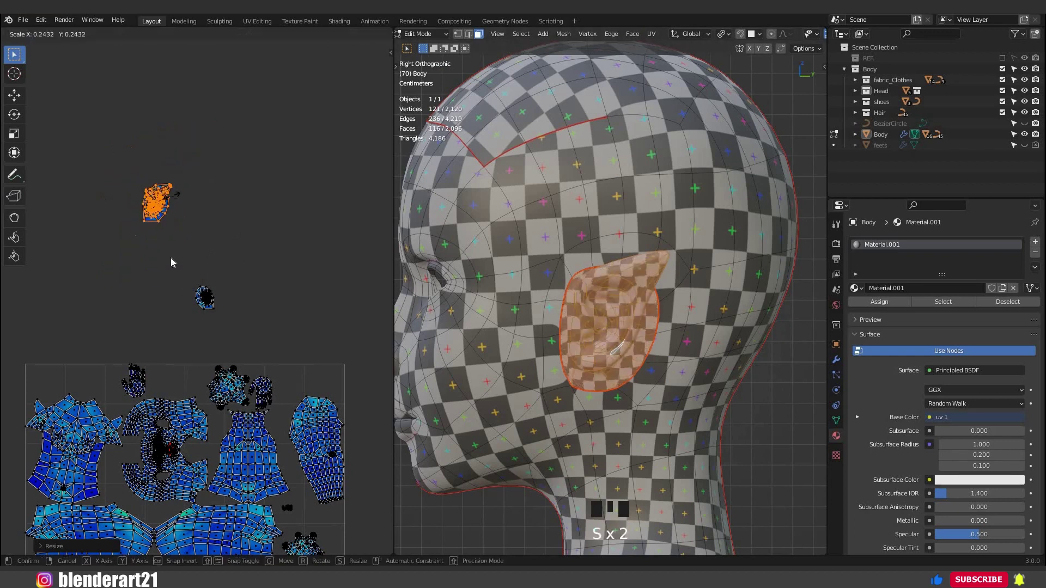
{"action": "left_click", "coordinate": [629, 327]}
{"action": "middle_click_drag", "start_coordinate": [644, 363], "coordinate": [171, 191]}
{"action": "scroll", "coordinate": [566, 326], "scroll_direction": "up", "scroll_amount": 2}
- Change the UV Editor area to the Image Editor and put the body in Texture Paint mode
{"action": "left_click", "coordinate": [12, 33]}
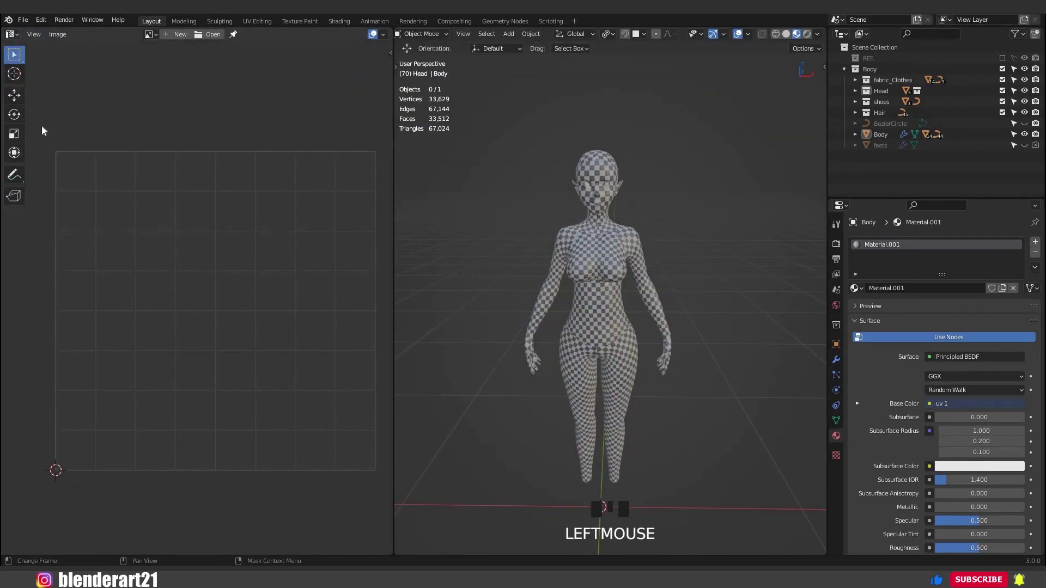
{"action": "left_click", "coordinate": [12, 33]}
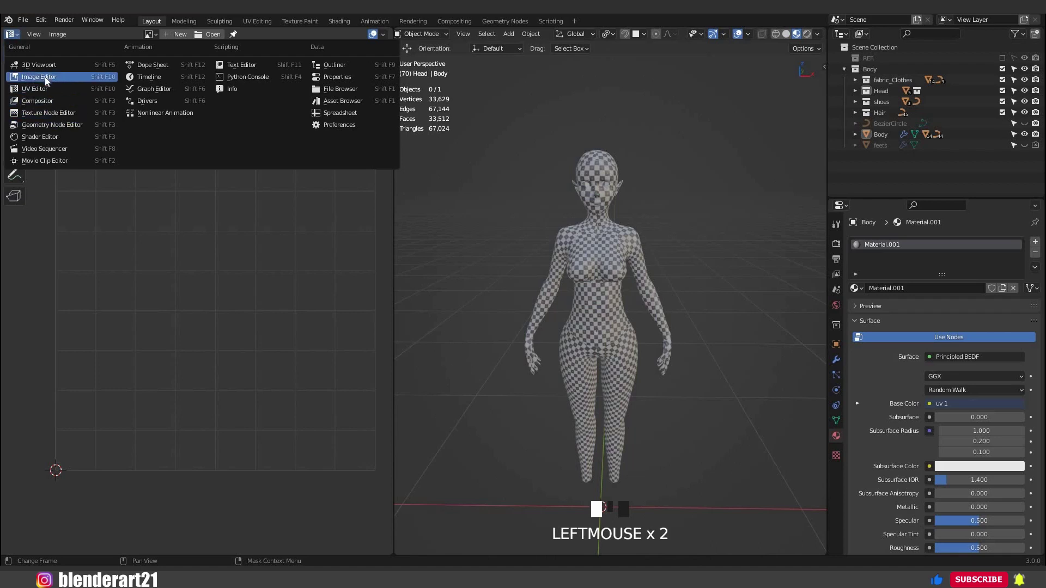
{"action": "left_click", "coordinate": [39, 76]}
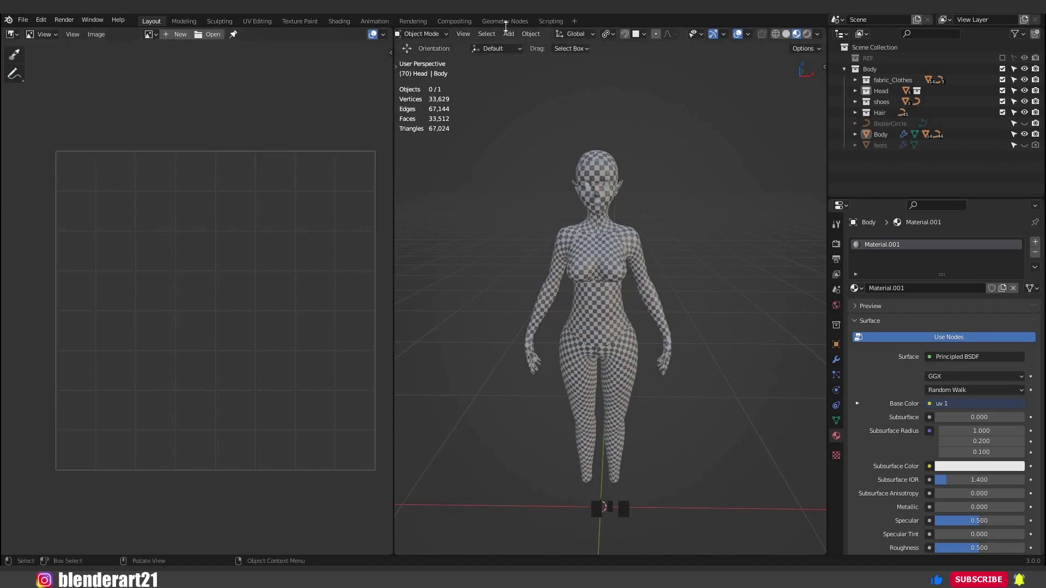
{"action": "left_click", "coordinate": [436, 34]}
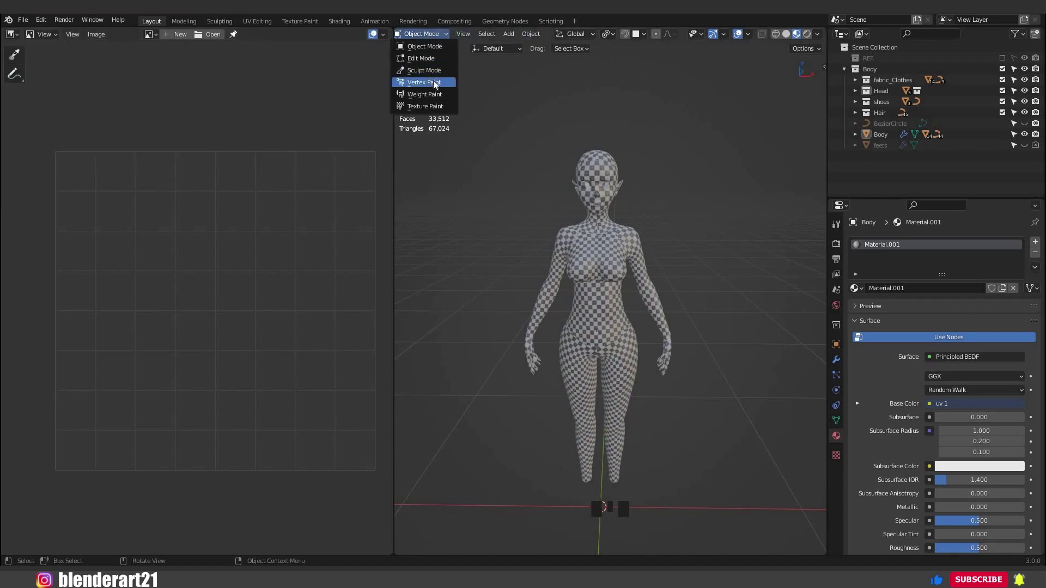
{"action": "left_click", "coordinate": [425, 106]}
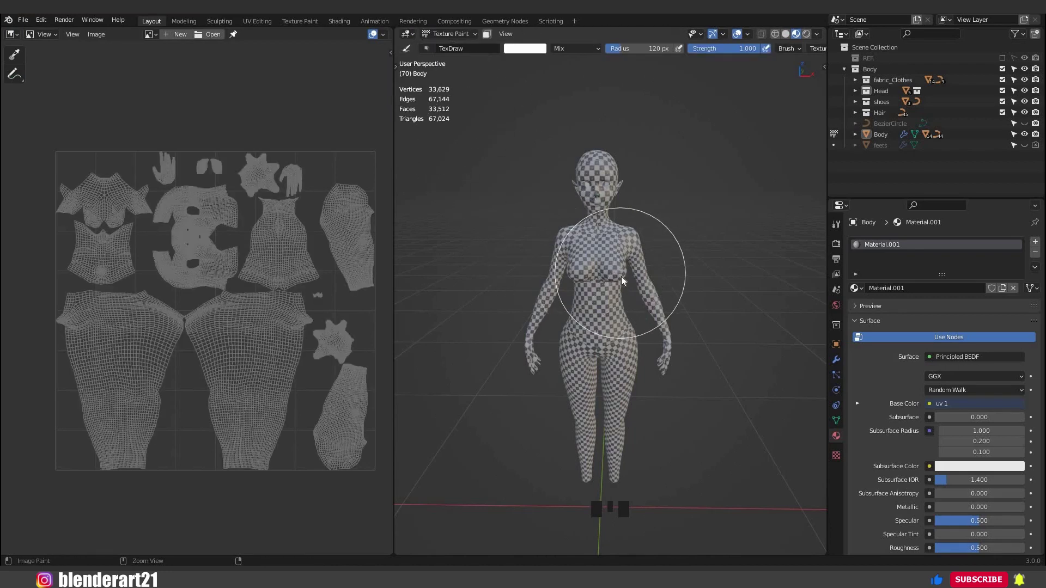
{"action": "key", "text": "ctrl+Tab"}
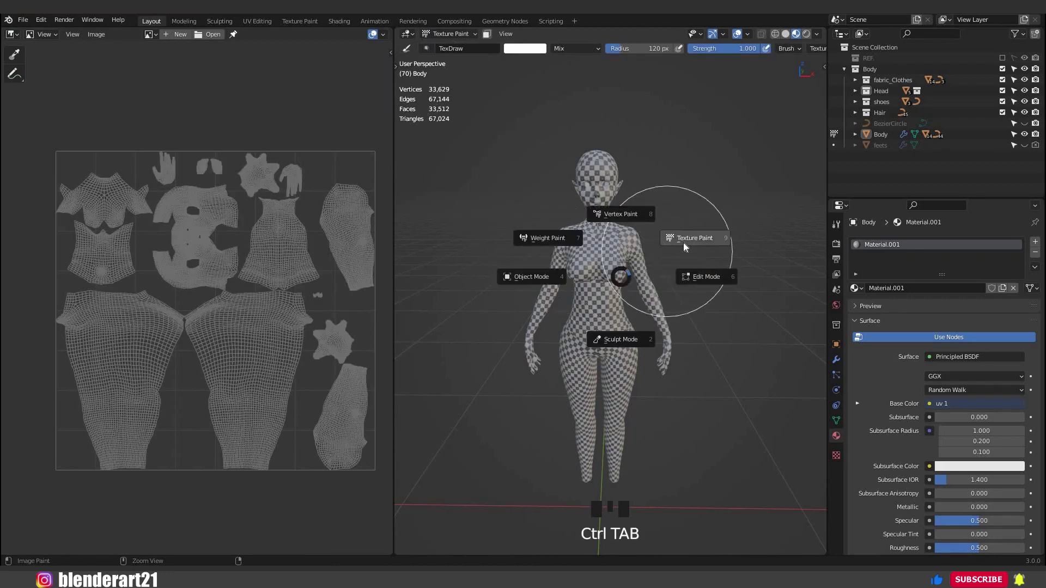
{"action": "key", "text": "ctrl+Tab"}
{"action": "key", "text": "ctrl+Tab"}
{"action": "scroll", "coordinate": [599, 245], "scroll_direction": "up", "scroll_amount": 1}
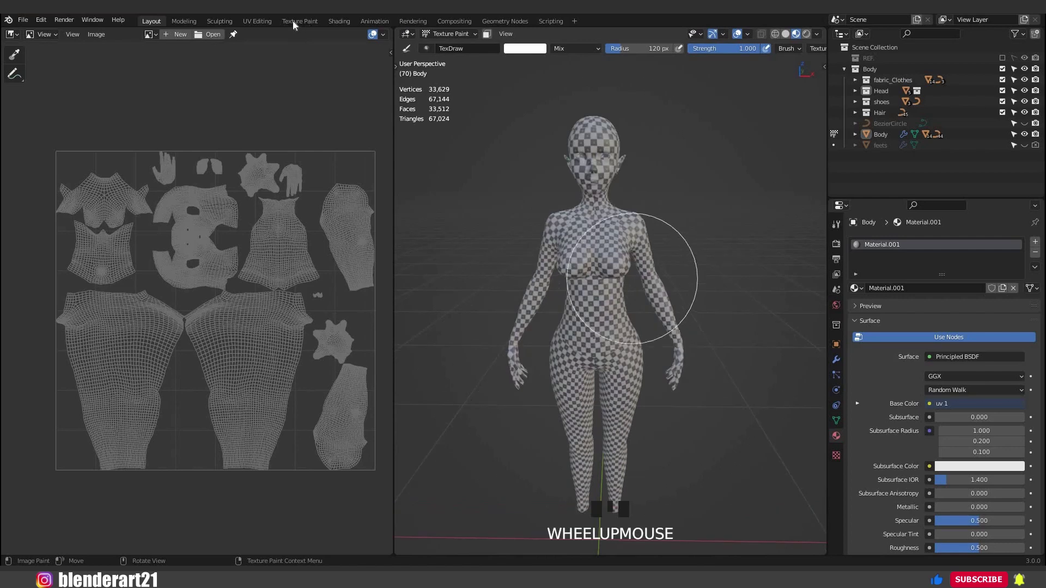
- Switch to the Texture Paint workspace to show the body beside its UV layout
{"action": "left_click", "coordinate": [300, 20]}
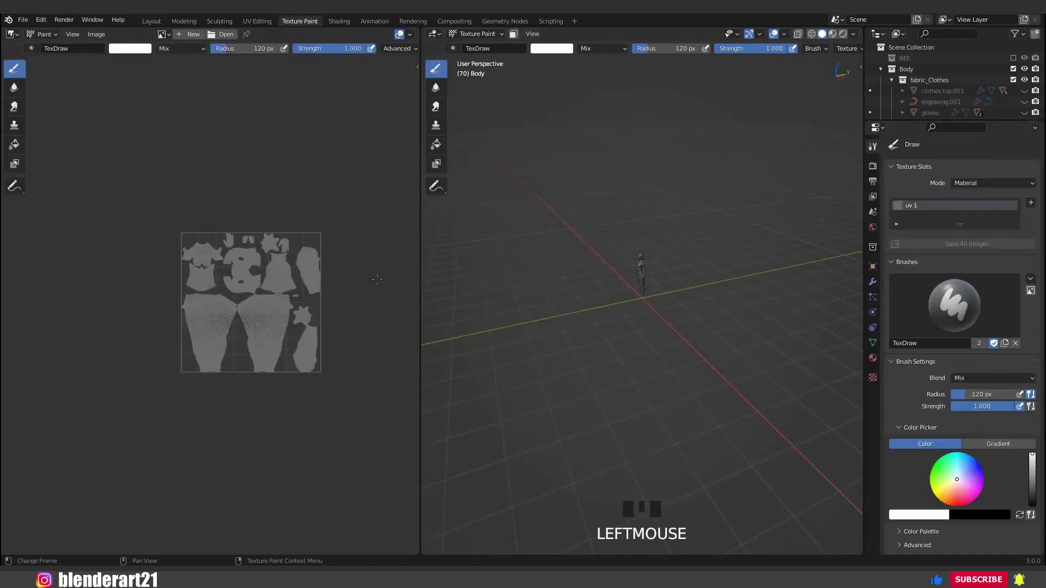
{"action": "middle_click_drag", "start_coordinate": [263, 304], "coordinate": [174, 328]}
{"action": "scroll", "coordinate": [678, 259], "scroll_direction": "up", "scroll_amount": 4}
{"action": "middle_click_drag", "start_coordinate": [678, 258], "coordinate": [679, 304], "text": "shift"}
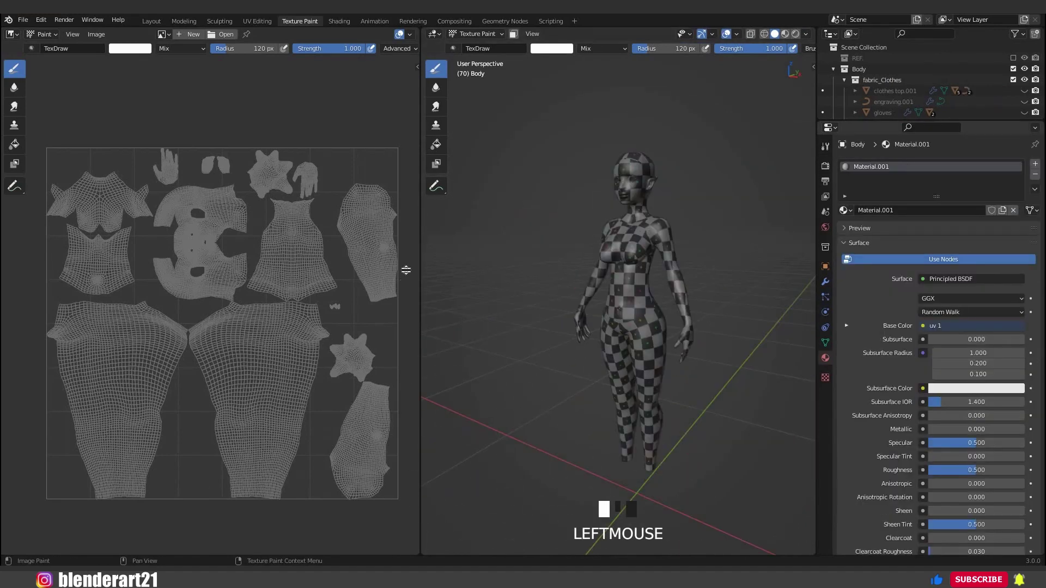
- Split the image editor area in two, turn the upper part into a Shader Editor and hide its sidebar
{"action": "left_click", "coordinate": [406, 270]}
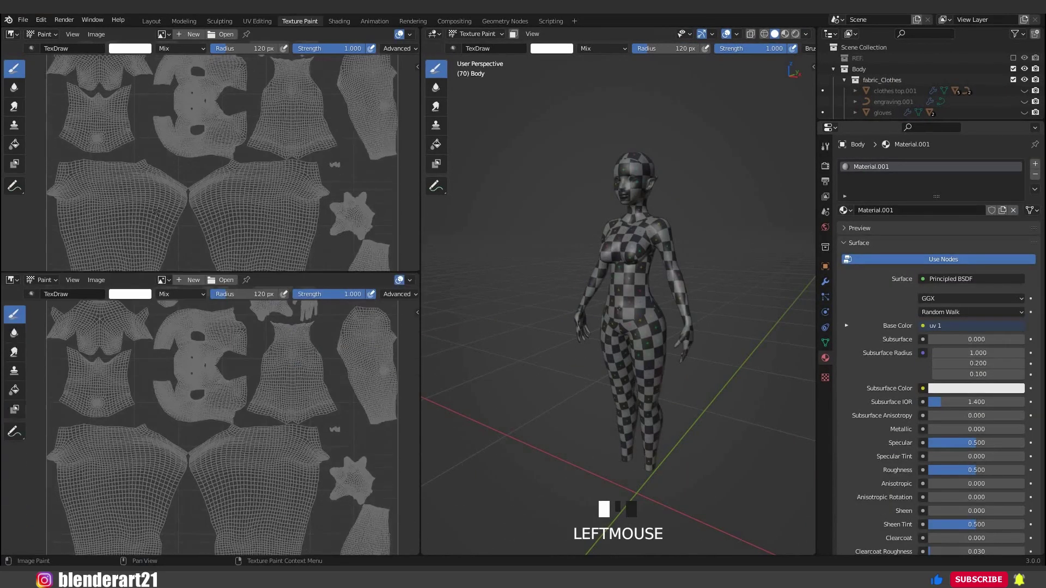
{"action": "left_click", "coordinate": [12, 36]}
{"action": "left_click", "coordinate": [45, 135]}
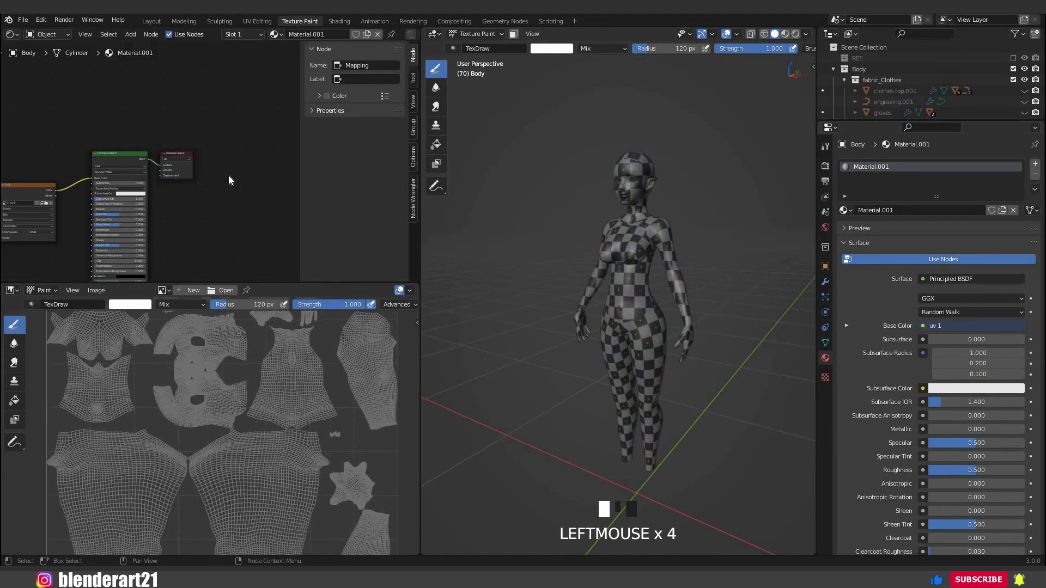
{"action": "scroll", "coordinate": [228, 174], "scroll_direction": "up", "scroll_amount": 2}
{"action": "middle_click_drag", "start_coordinate": [231, 175], "coordinate": [248, 175]}
{"action": "key", "text": "n"}
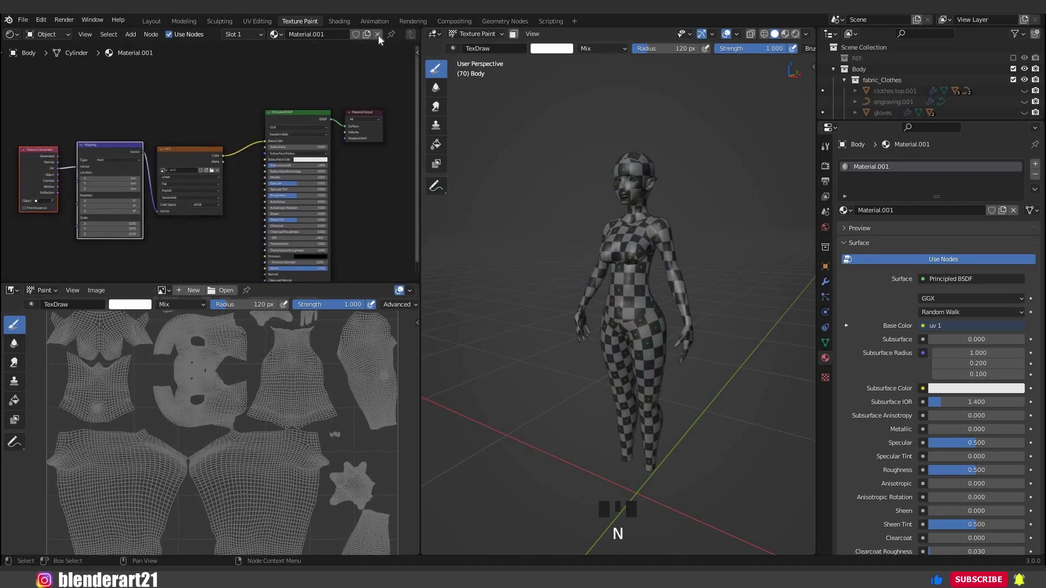
- Replace the checker material on the body with a new material named BODY
{"action": "left_click", "coordinate": [377, 34]}
{"action": "left_click", "coordinate": [266, 36]}
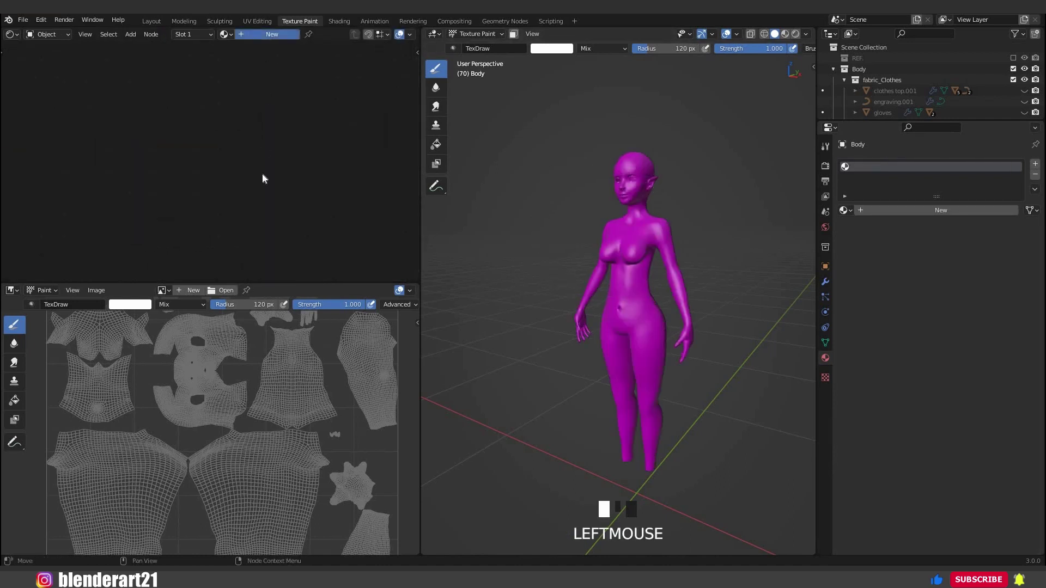
{"action": "middle_click_drag", "start_coordinate": [252, 129], "coordinate": [260, 124]}
{"action": "scroll", "coordinate": [261, 126], "scroll_direction": "up", "scroll_amount": 3}
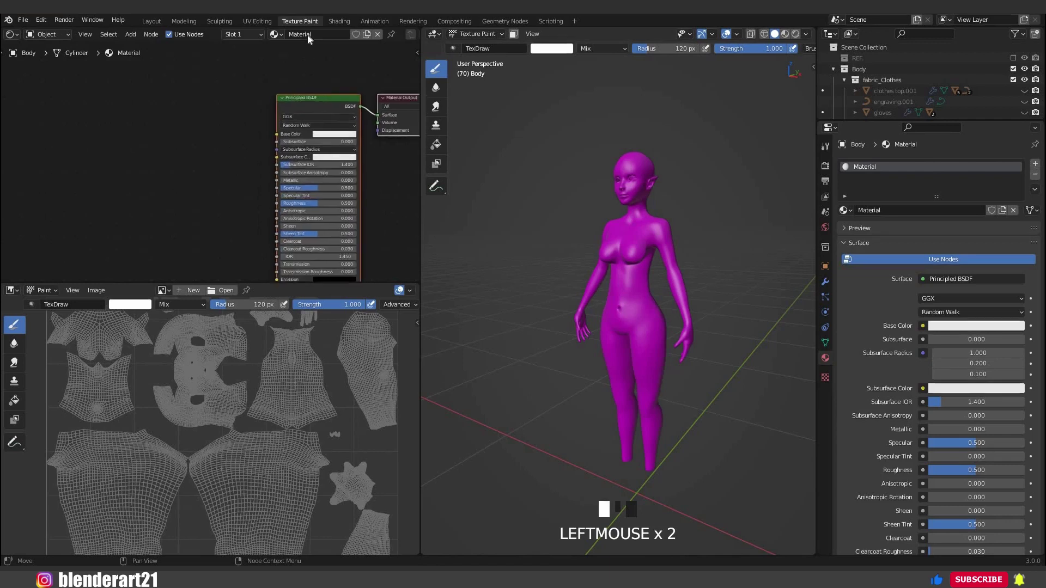
{"action": "middle_click_drag", "start_coordinate": [359, 72], "coordinate": [320, 46]}
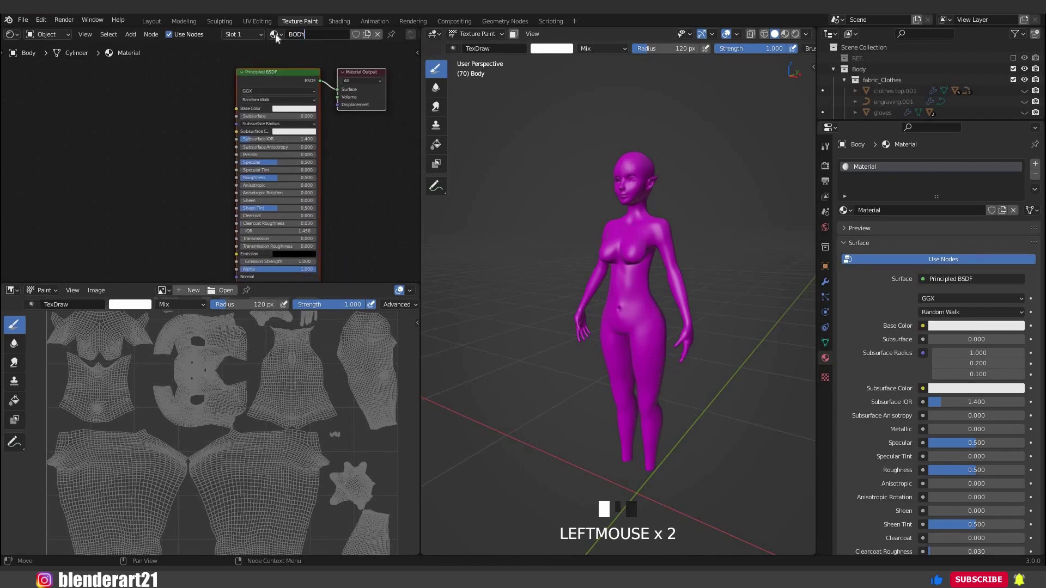
{"action": "type", "text": "BODY"}
{"action": "key", "text": "Return"}
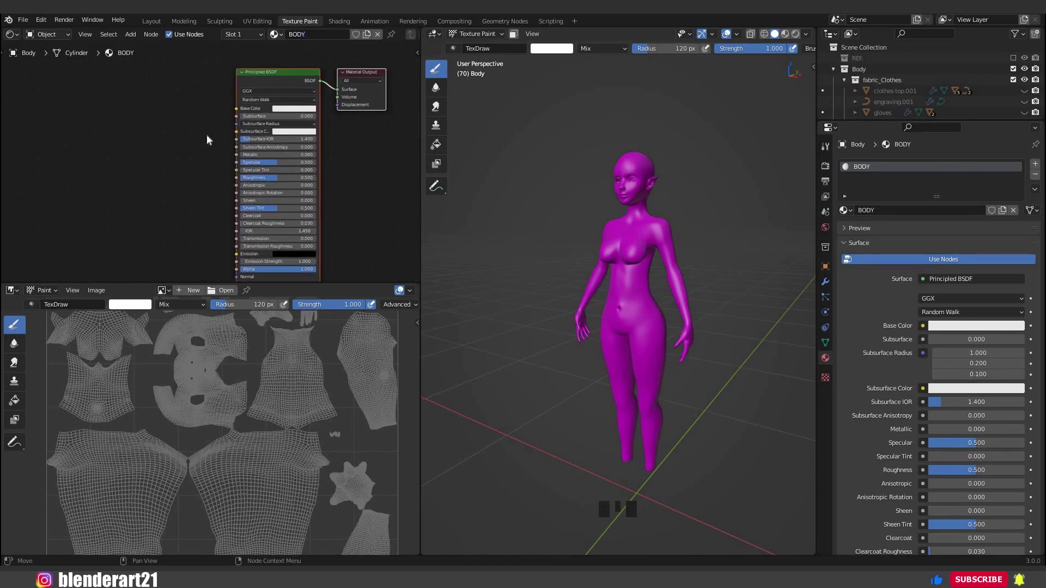
- Add an Image Texture node beside the Principled BSDF node in the BODY material
{"action": "left_click", "coordinate": [129, 33]}
{"action": "mouse_move", "coordinate": [164, 95]}
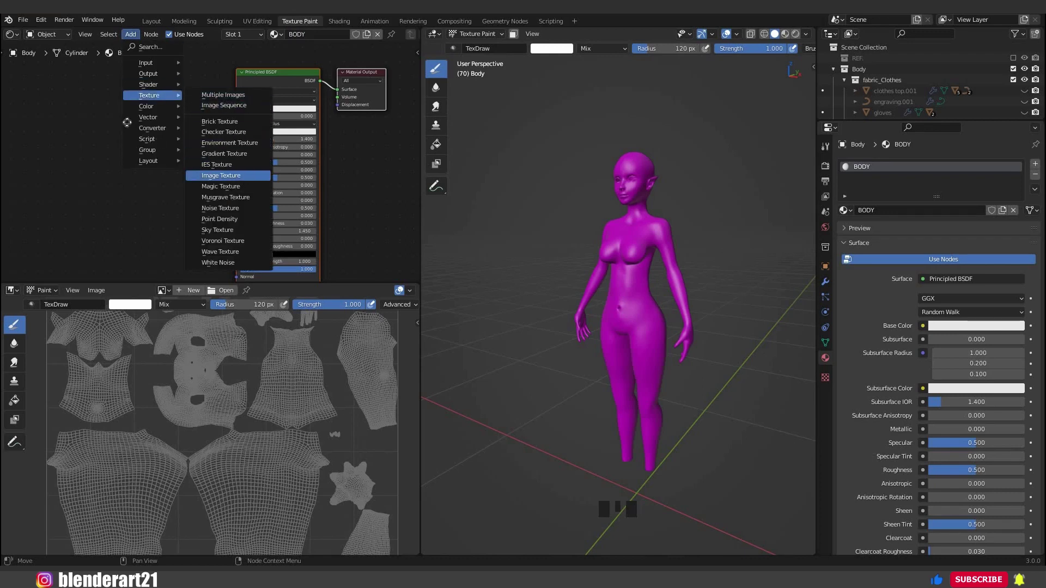
{"action": "left_click", "coordinate": [220, 175]}
{"action": "left_click", "coordinate": [213, 176]}
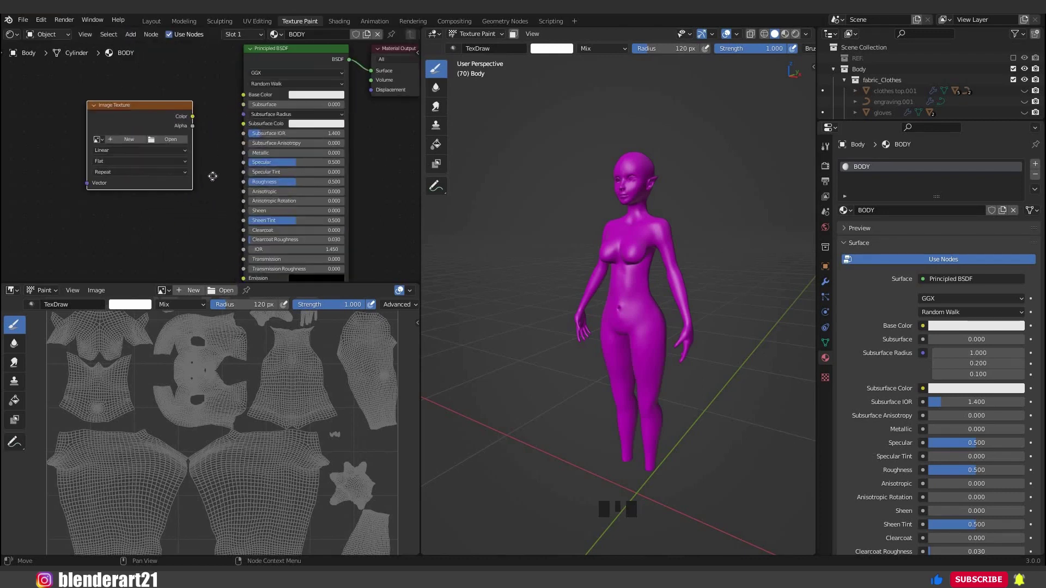
{"action": "scroll", "coordinate": [213, 179], "scroll_direction": "up", "scroll_amount": 1}
{"action": "middle_click_drag", "start_coordinate": [213, 180], "coordinate": [194, 240]}
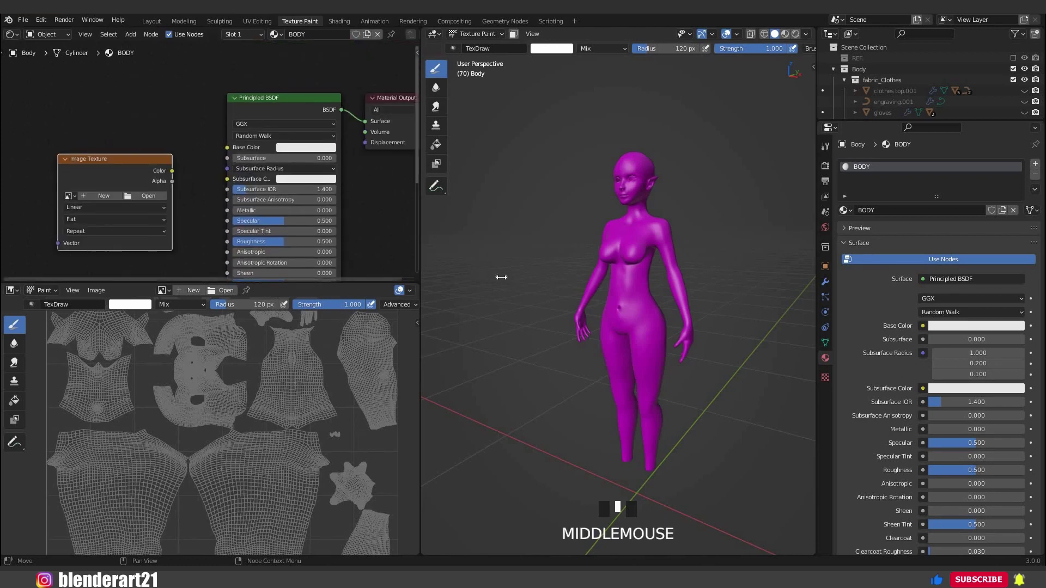
- Widen the node editor and connect the Image Texture's Color output to the Principled BSDF's Base Color
{"action": "left_click_drag", "start_coordinate": [420, 277], "coordinate": [500, 277]}
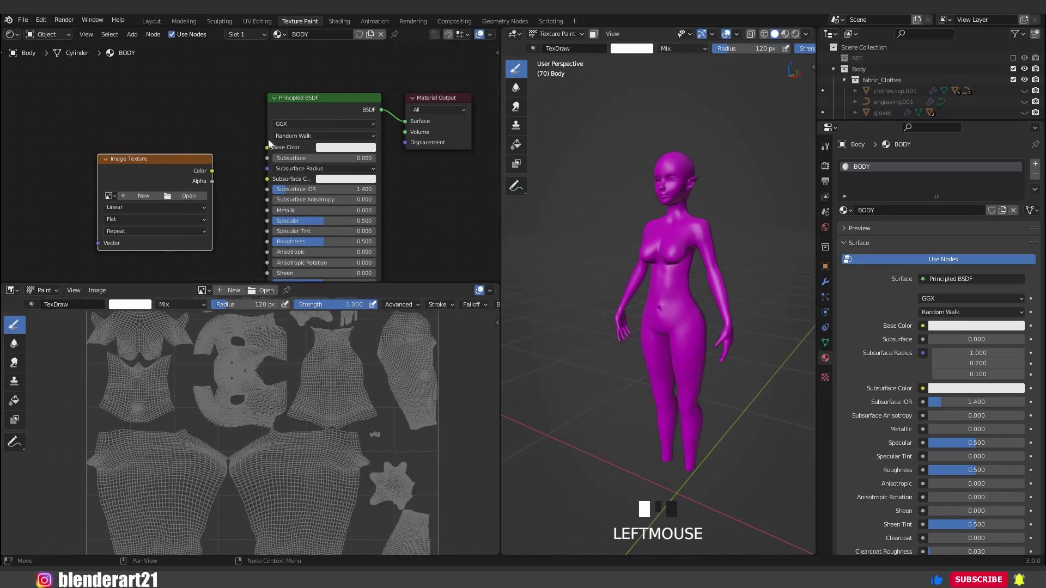
{"action": "left_click_drag", "start_coordinate": [267, 147], "coordinate": [212, 170]}
{"action": "left_click_drag", "start_coordinate": [139, 199], "coordinate": [129, 172]}
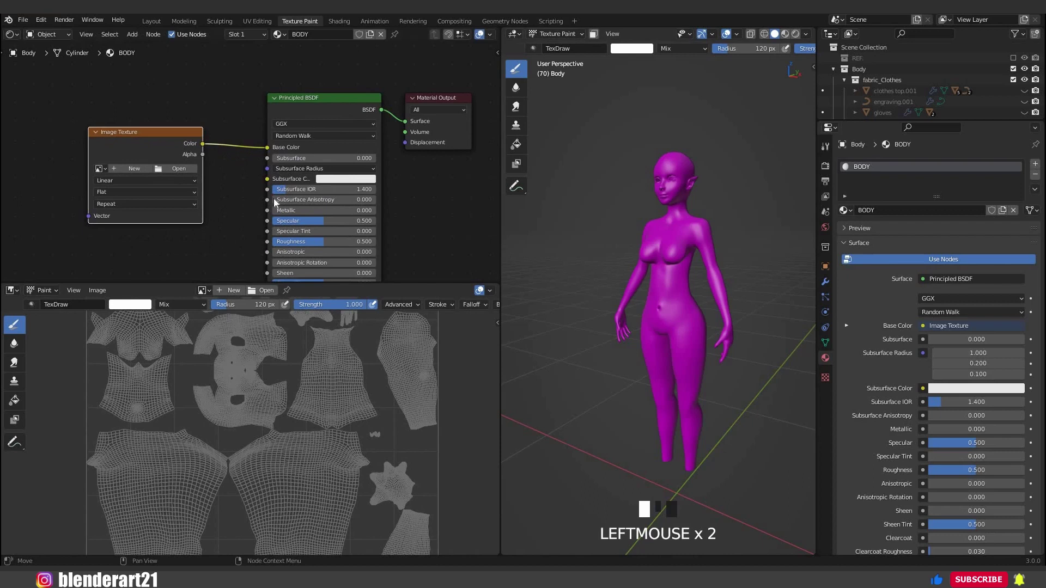
- Create a new 2048 × 2048 px image named BODY TEX with a salmon skin-tone fill in the Image Texture node
{"action": "left_click", "coordinate": [135, 169]}
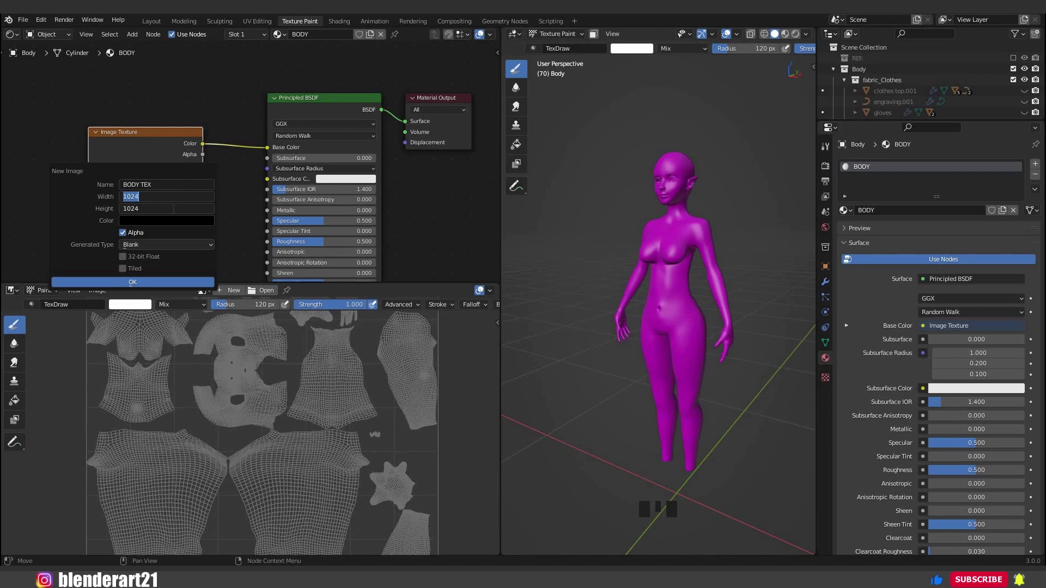
{"action": "key", "text": "Return"}
{"action": "left_click", "coordinate": [139, 221]}
{"action": "left_click", "coordinate": [214, 73]}
{"action": "left_click_drag", "start_coordinate": [162, 107], "coordinate": [164, 118]}
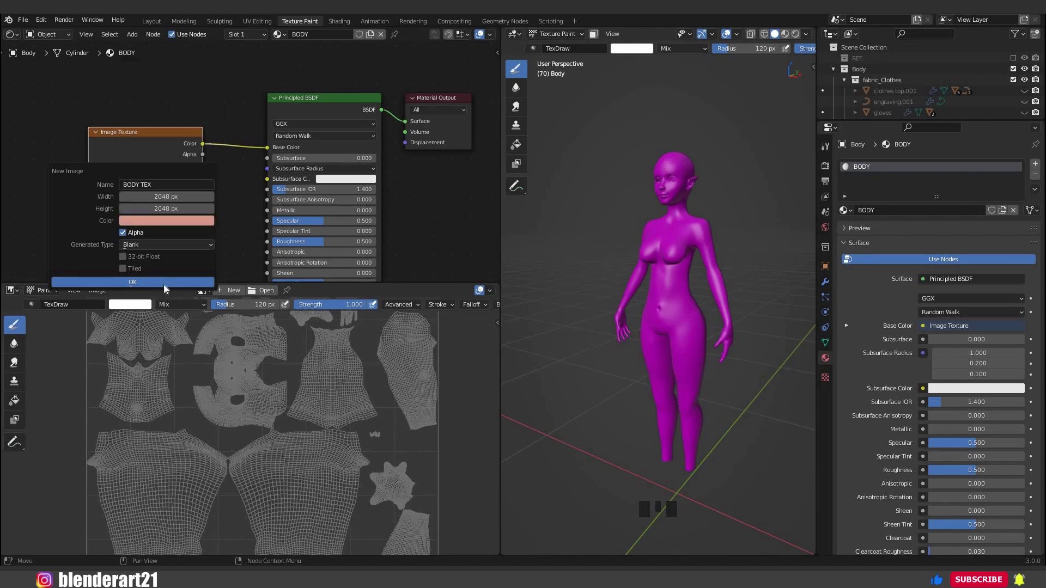
{"action": "left_click", "coordinate": [132, 282]}
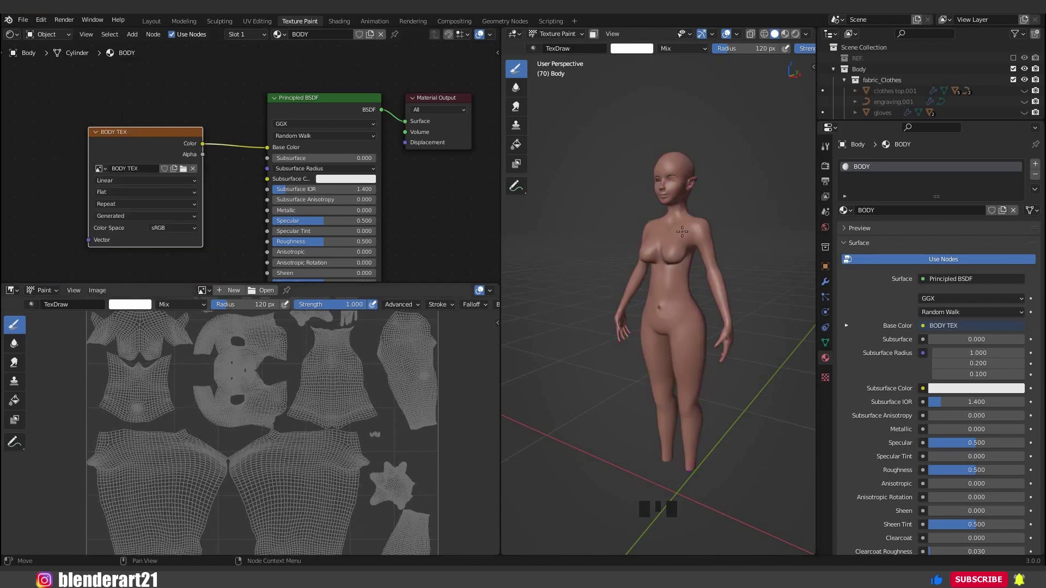
- Merge the node editor area back into the image editor and display the BODY TEX image behind the UV layout
{"action": "middle_click_drag", "start_coordinate": [670, 327], "coordinate": [632, 327]}
{"action": "left_click_drag", "start_coordinate": [498, 283], "coordinate": [390, 258]}
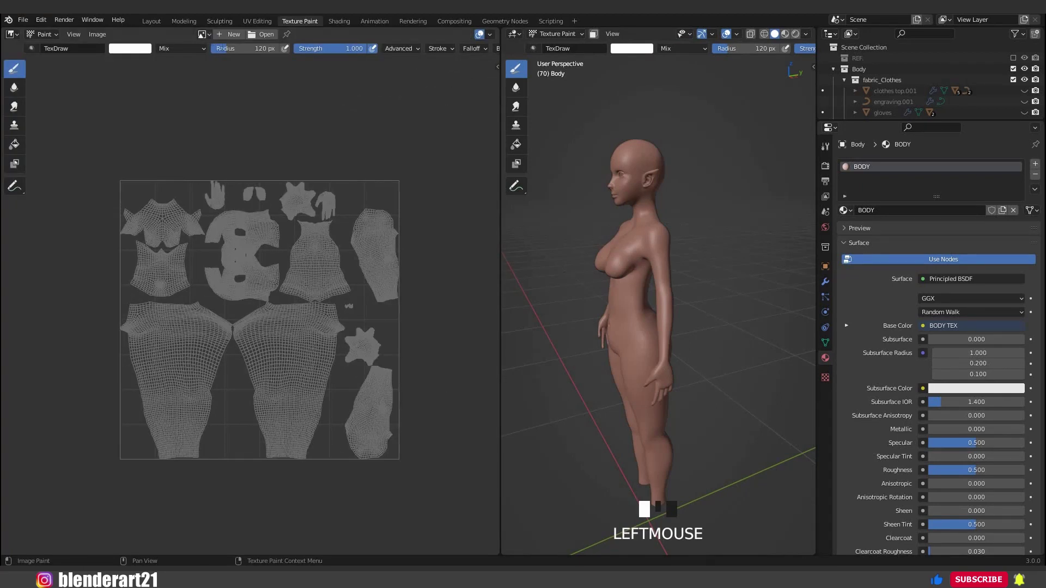
{"action": "left_click", "coordinate": [204, 34]}
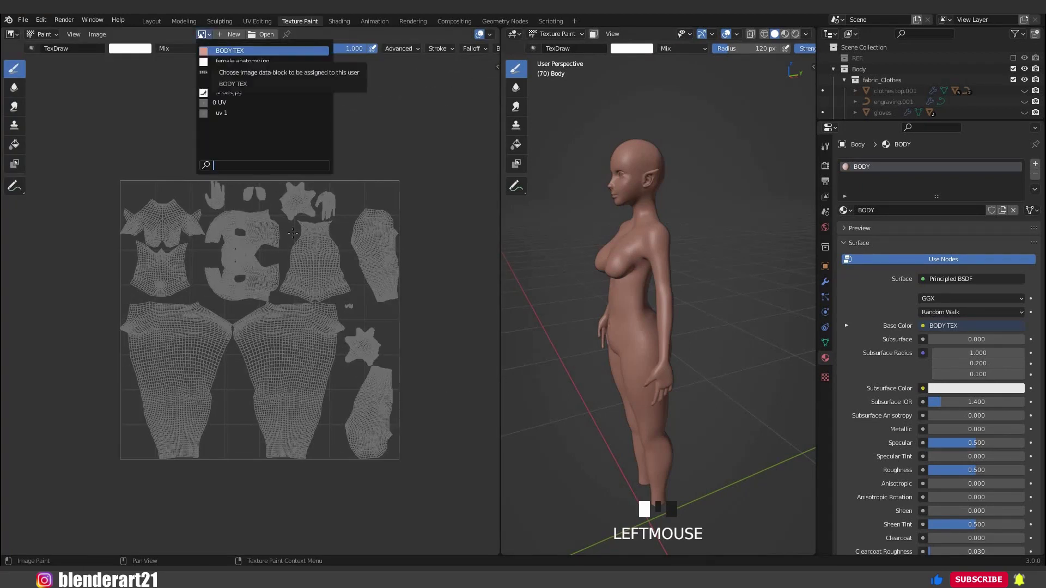
{"action": "left_click", "coordinate": [230, 50]}
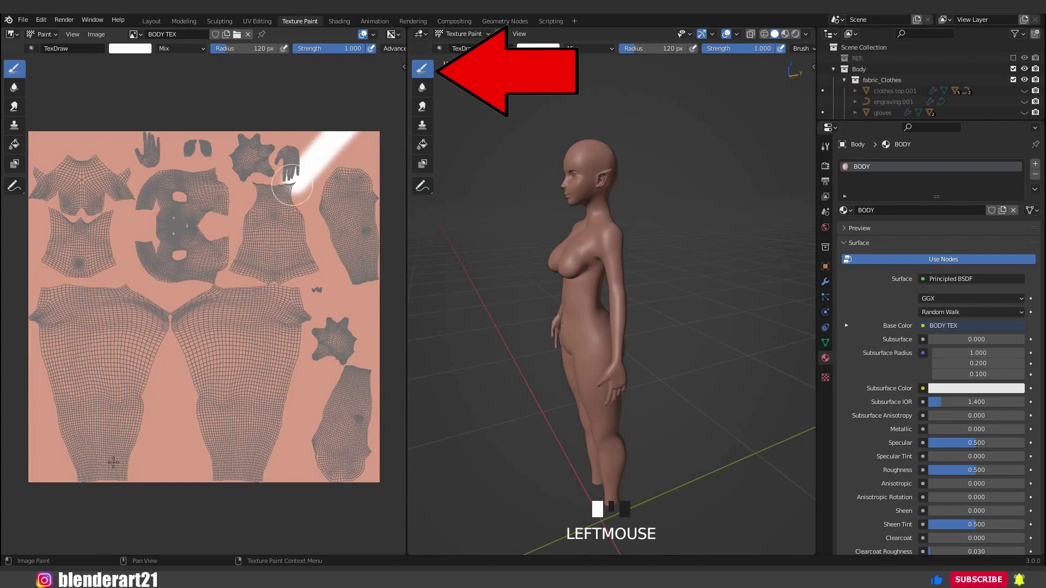
- Try white brush strokes diagonally across the texture and over the model's head, undoing each one
{"action": "left_click_drag", "start_coordinate": [310, 169], "coordinate": [85, 461]}
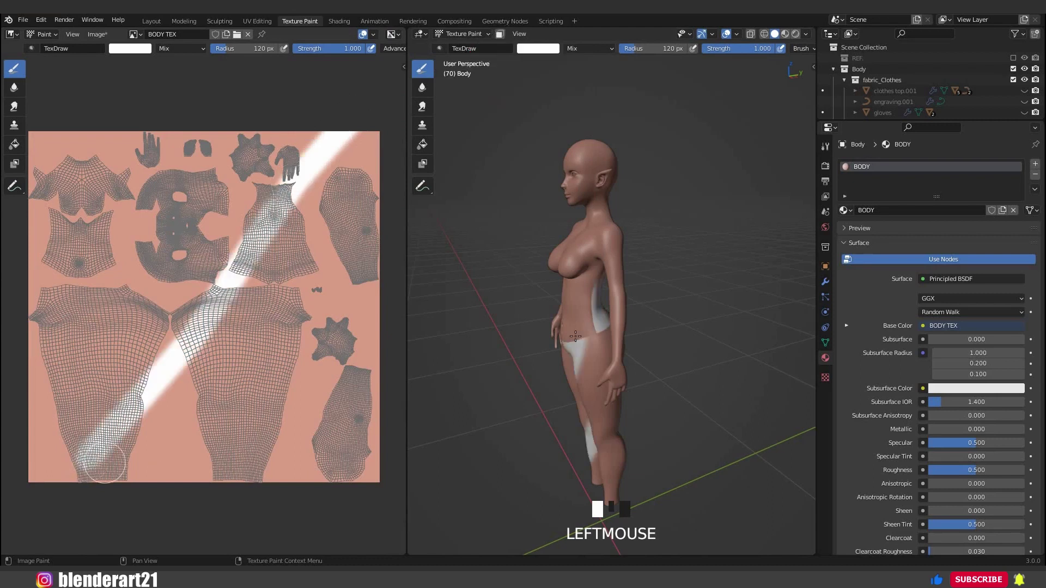
{"action": "key", "text": "ctrl+z"}
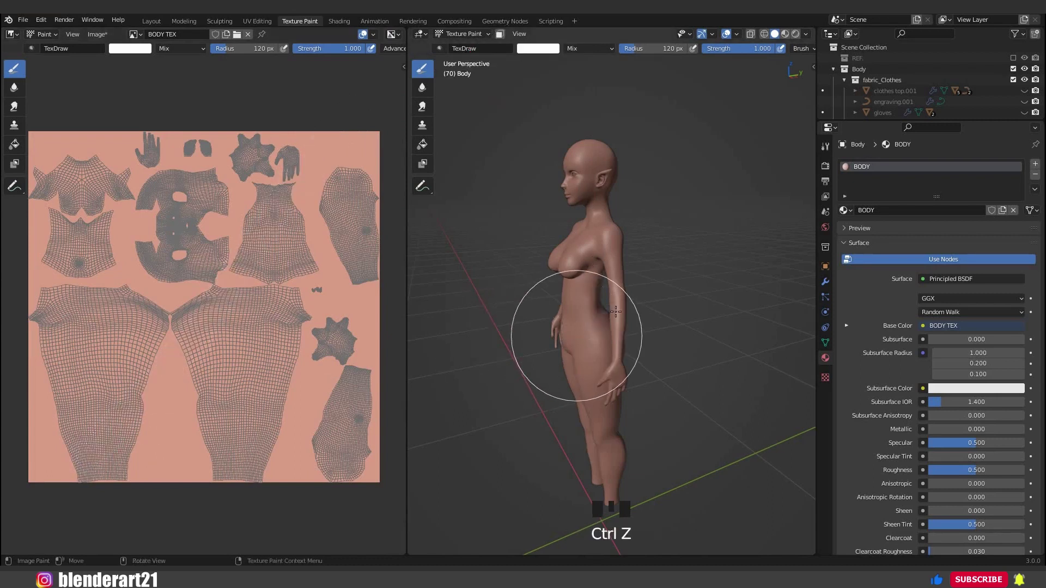
{"action": "left_click", "coordinate": [562, 167]}
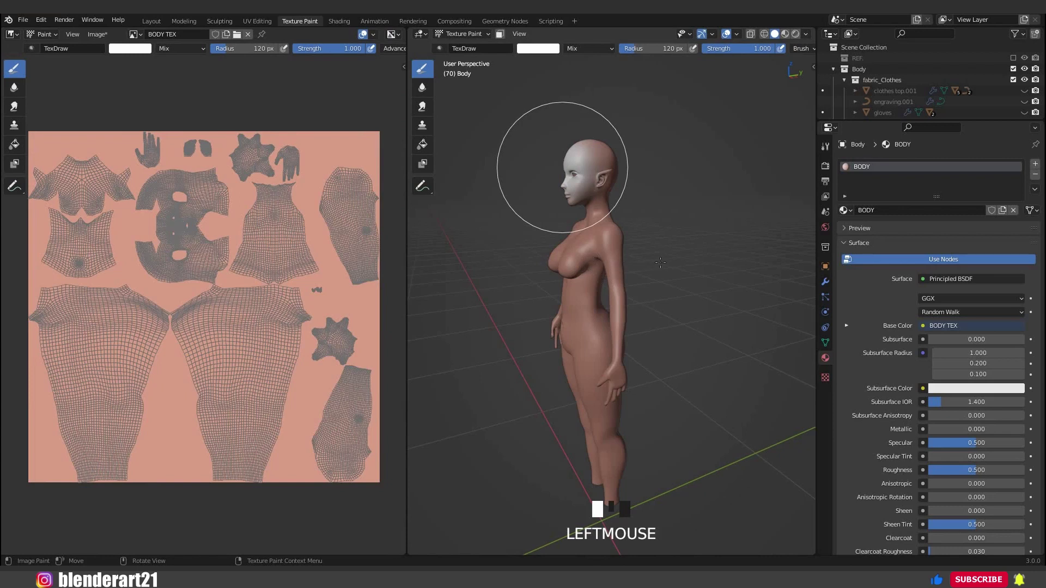
{"action": "left_click_drag", "start_coordinate": [563, 167], "coordinate": [622, 262]}
{"action": "mouse_move", "coordinate": [621, 262]}
{"action": "middle_mouse_down"}
{"action": "mouse_move", "coordinate": [664, 237]}
{"action": "mouse_move", "coordinate": [632, 325]}
{"action": "middle_mouse_up"}
{"action": "key", "text": "ctrl+z"}
- Set the brush to blue with a 49 px radius, try it around the mouth, and undo the strokes
{"action": "scroll", "coordinate": [663, 239], "scroll_direction": "up", "scroll_amount": 1}
{"action": "scroll", "coordinate": [664, 235], "scroll_direction": "up", "scroll_amount": 1}
{"action": "left_click", "coordinate": [129, 48]}
{"action": "mouse_move", "coordinate": [163, 116]}
{"action": "left_mouse_down"}
{"action": "mouse_move", "coordinate": [170, 123]}
{"action": "mouse_move", "coordinate": [190, 108]}
{"action": "left_mouse_up"}
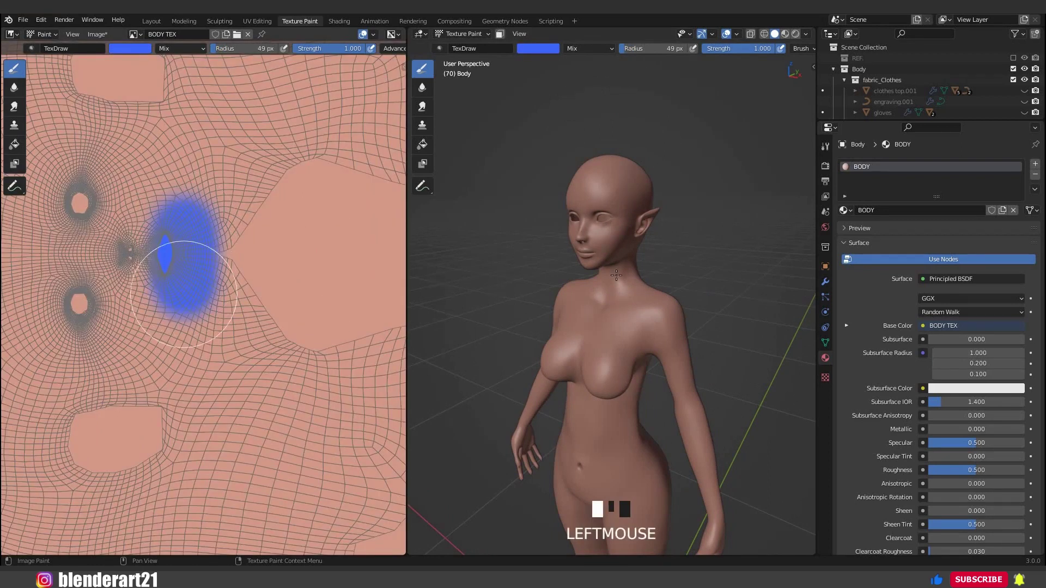
{"action": "left_click_drag", "start_coordinate": [615, 276], "coordinate": [656, 250]}
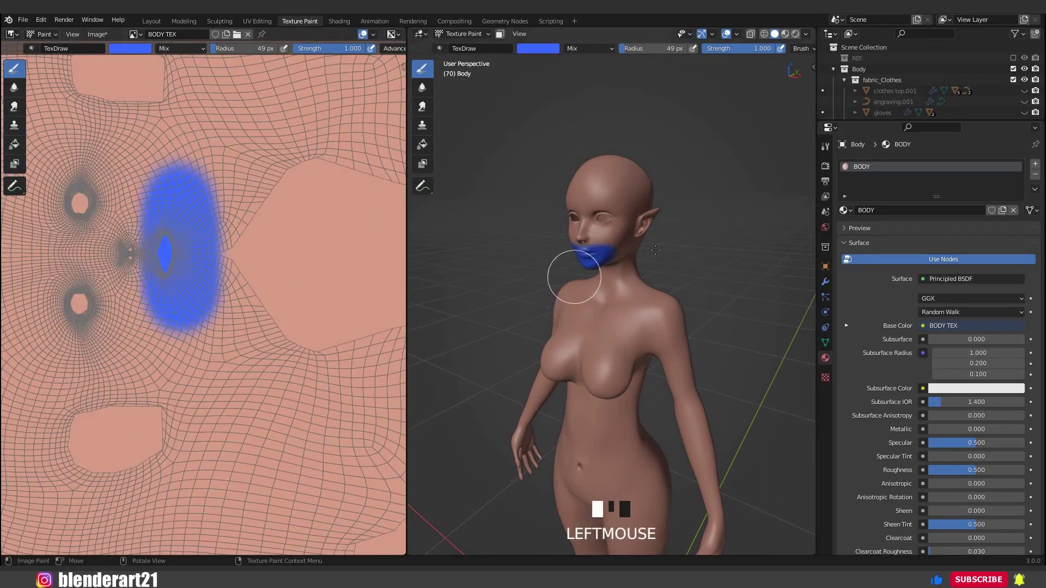
{"action": "scroll", "coordinate": [619, 257], "scroll_direction": "up", "scroll_amount": 3}
{"action": "mouse_move", "coordinate": [619, 256]}
{"action": "middle_mouse_down"}
{"action": "mouse_move", "coordinate": [574, 284]}
{"action": "mouse_move", "coordinate": [629, 260]}
{"action": "mouse_move", "coordinate": [575, 277]}
{"action": "mouse_move", "coordinate": [599, 255]}
{"action": "middle_mouse_up"}
{"action": "scroll", "coordinate": [626, 252], "scroll_direction": "down", "scroll_amount": 5}
{"action": "key", "text": "ctrl+z"}
{"action": "scroll", "coordinate": [578, 277], "scroll_direction": "up", "scroll_amount": 2}
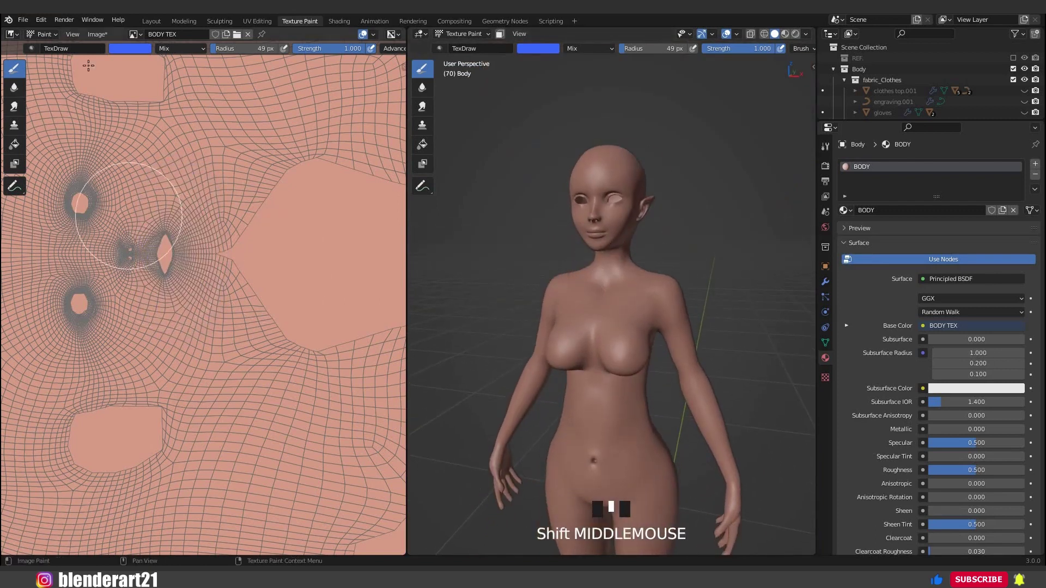
- Switch the image editor to View mode and back to Paint mode
{"action": "scroll", "coordinate": [186, 265], "scroll_direction": "down", "scroll_amount": 2}
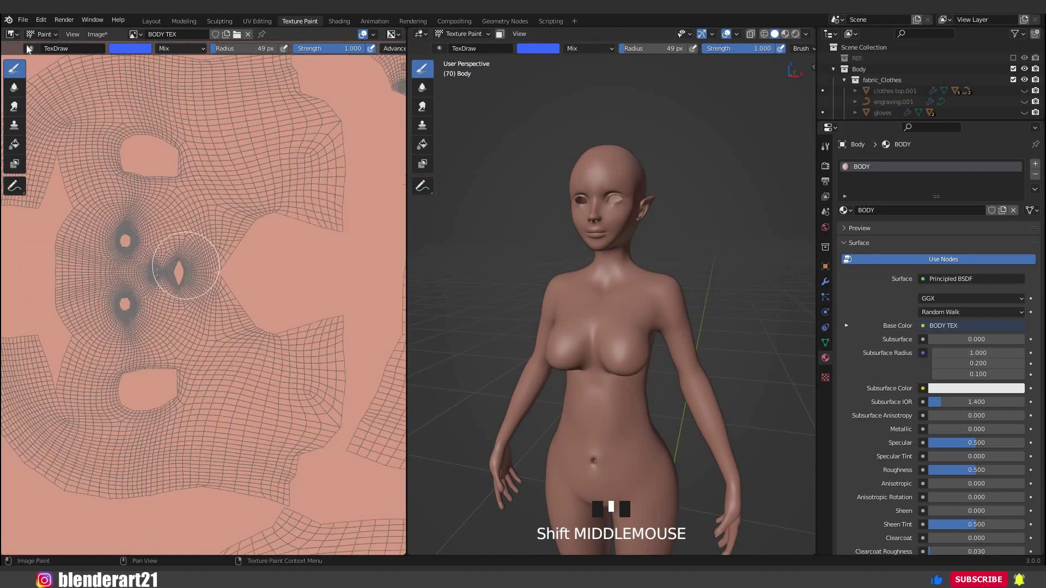
{"action": "left_click", "coordinate": [42, 34]}
{"action": "left_click", "coordinate": [46, 47]}
{"action": "left_click", "coordinate": [44, 34]}
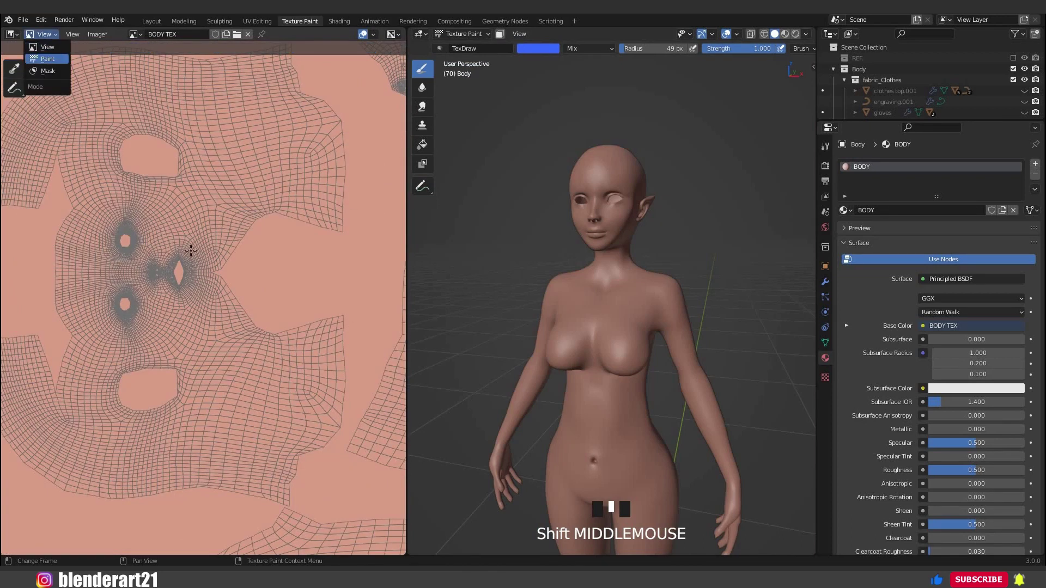
{"action": "left_click", "coordinate": [47, 59]}
{"action": "scroll", "coordinate": [209, 256], "scroll_direction": "down", "scroll_amount": 7}
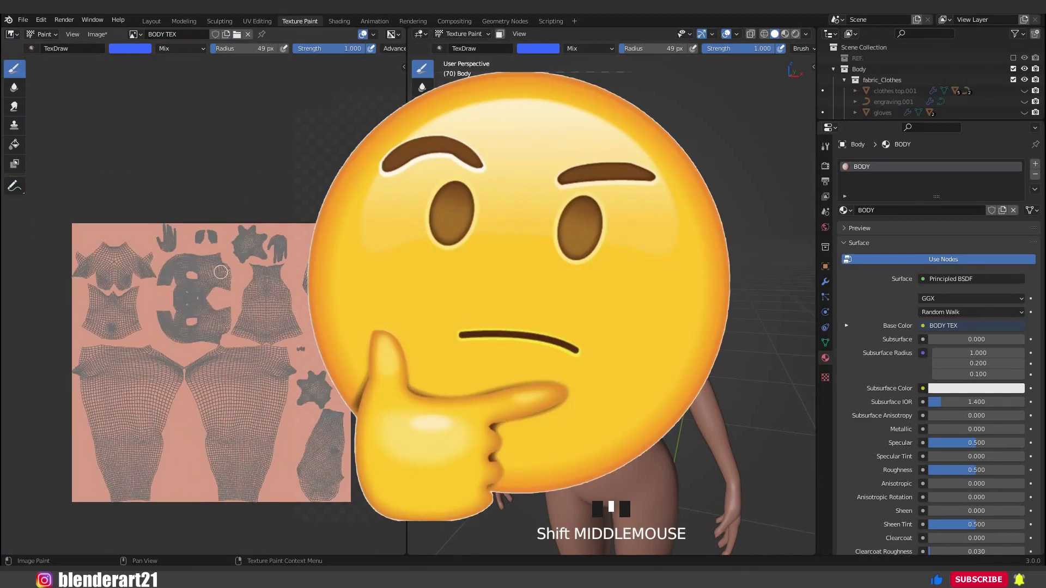
{"action": "middle_click_drag", "start_coordinate": [220, 272], "coordinate": [225, 255], "text": "shift"}
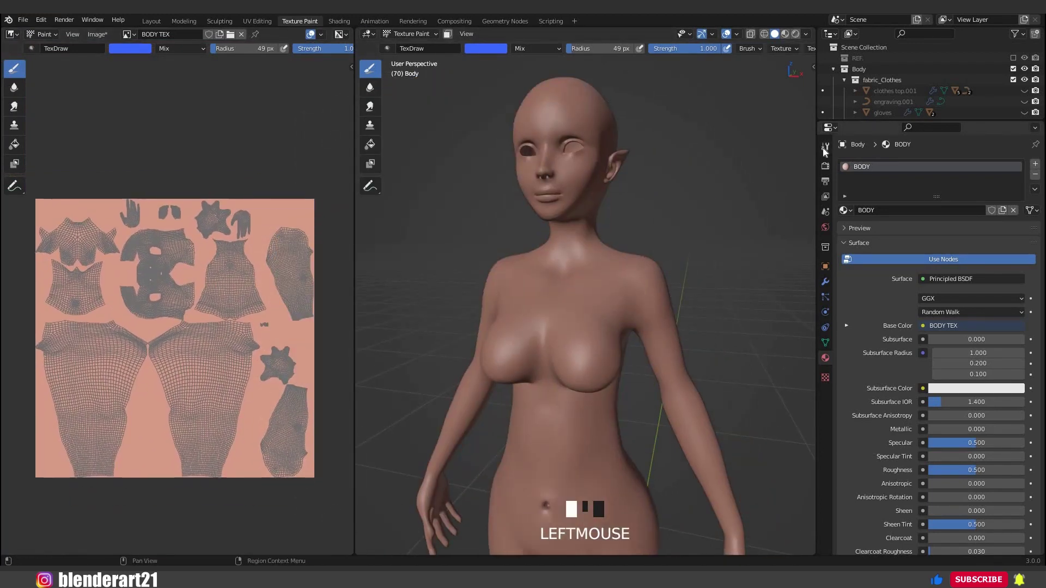
- Display the Draw brush's tool settings in the Properties editor
{"action": "left_click", "coordinate": [824, 147]}
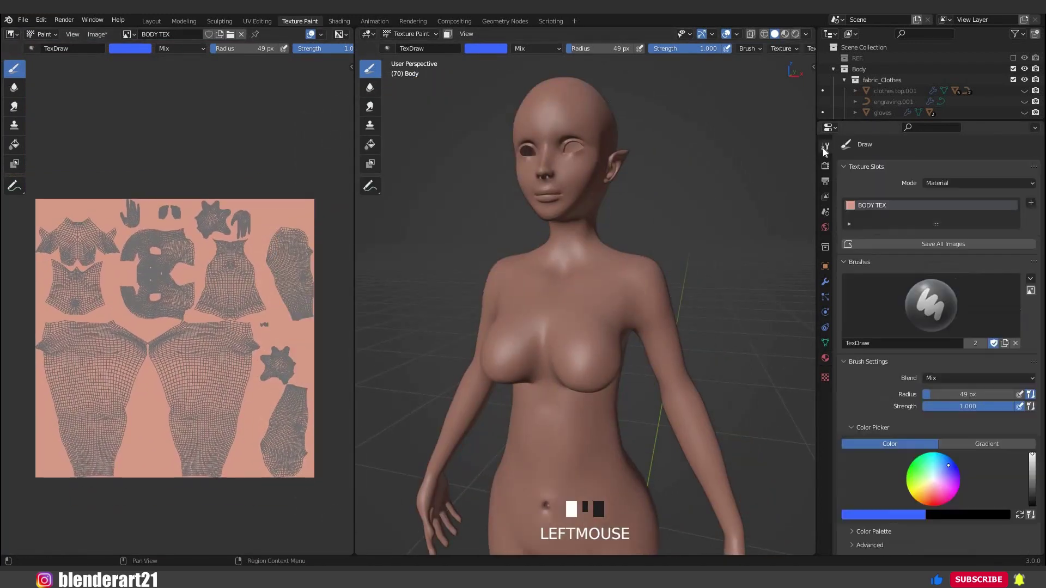
{"action": "scroll", "coordinate": [860, 383], "scroll_direction": "down", "scroll_amount": 2}
{"action": "scroll", "coordinate": [861, 385], "scroll_direction": "down", "scroll_amount": 4}
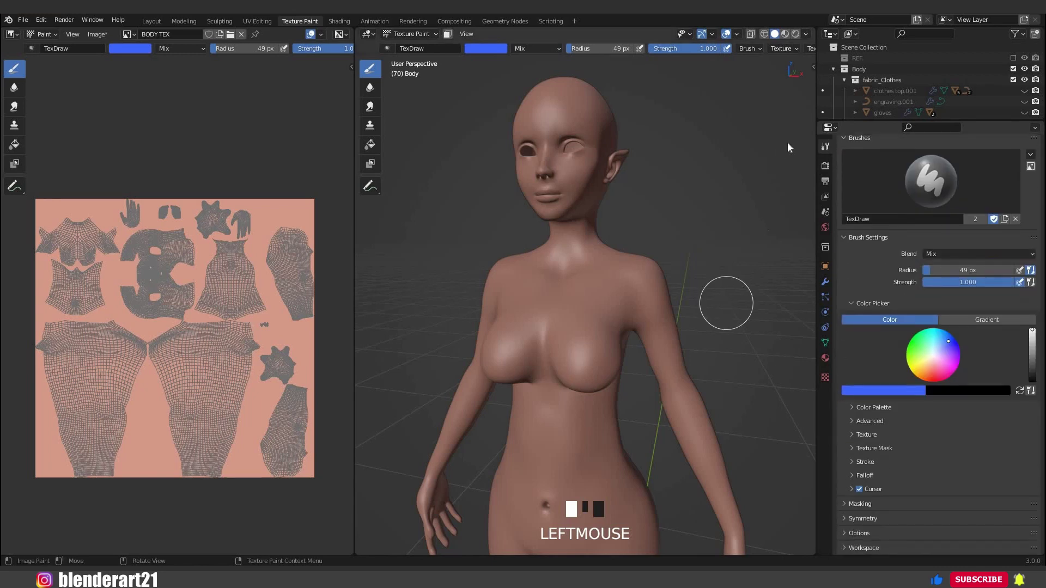
- Show the brush's tool settings in the 3D viewport sidebar and expand the Color Palette section
{"action": "key", "text": "n"}
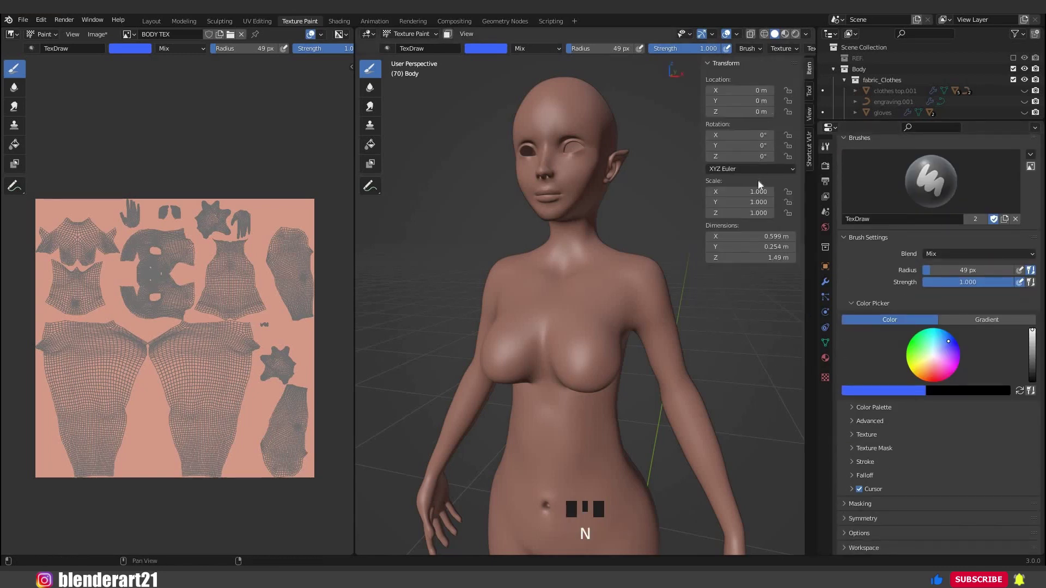
{"action": "left_click", "coordinate": [809, 90]}
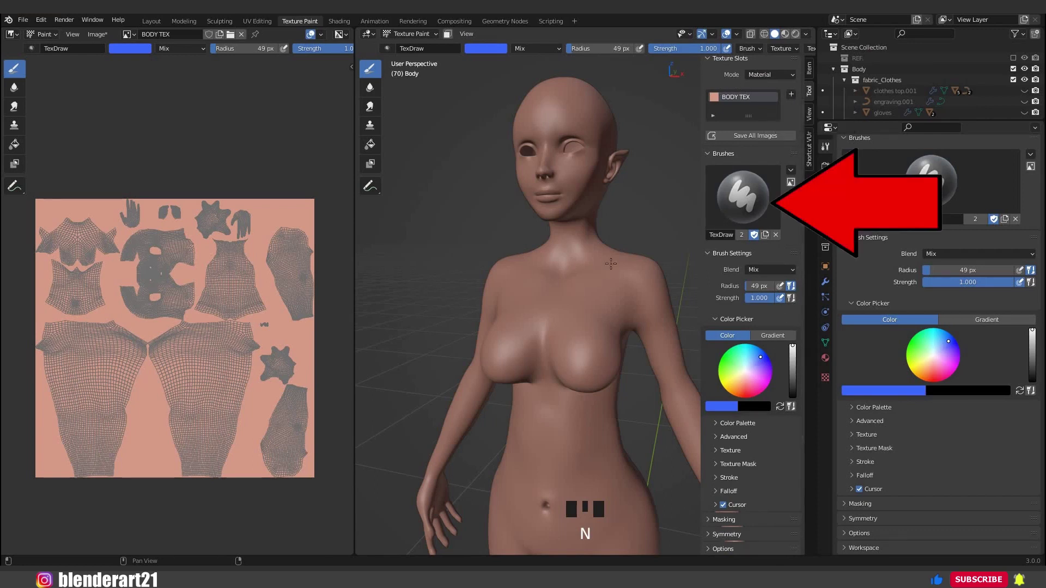
{"action": "scroll", "coordinate": [625, 254], "scroll_direction": "up", "scroll_amount": 2}
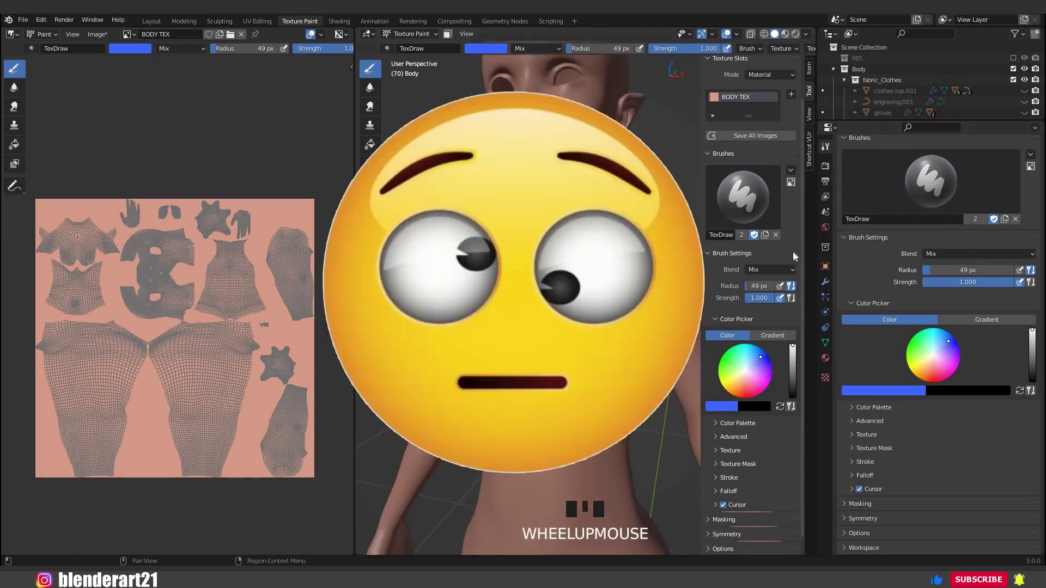
{"action": "scroll", "coordinate": [763, 289], "scroll_direction": "down", "scroll_amount": 1}
{"action": "left_click", "coordinate": [763, 408]}
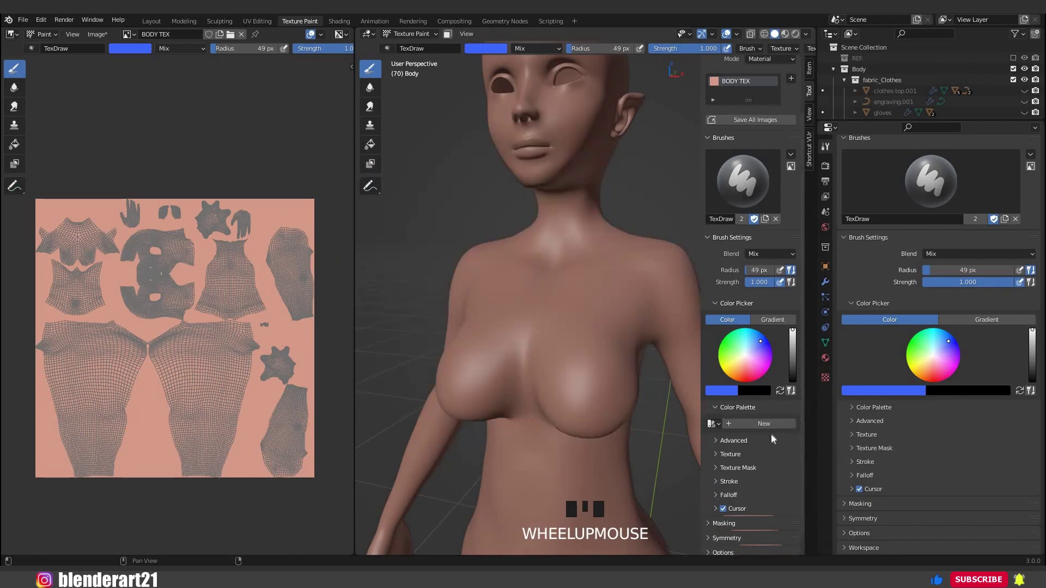
{"action": "scroll", "coordinate": [770, 433], "scroll_direction": "down", "scroll_amount": 1}
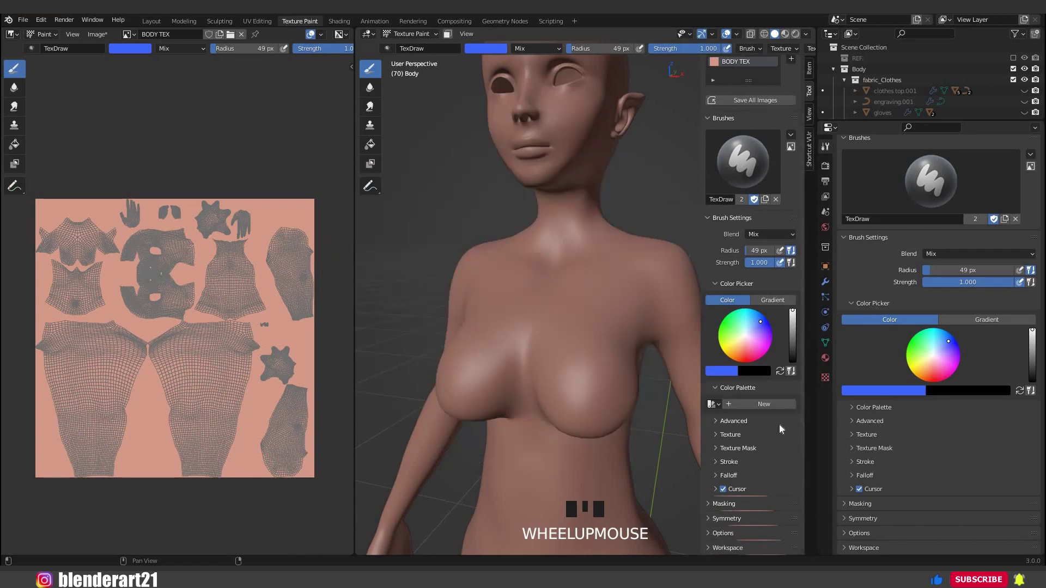
- Create a color palette, store the skin tone sampled from the texture, and add a slightly darker shade of it
{"action": "left_click", "coordinate": [755, 406]}
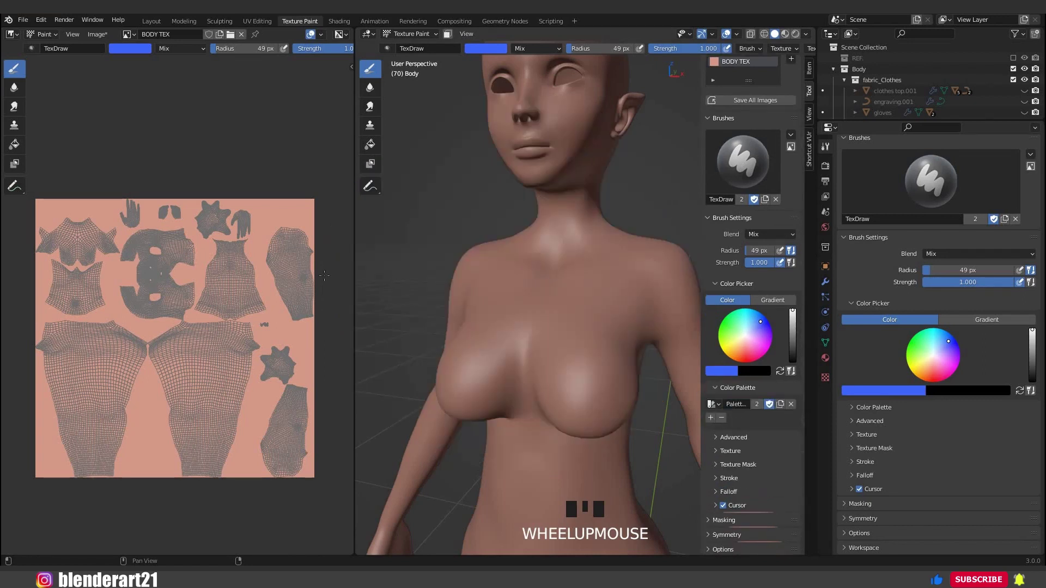
{"action": "key", "text": "s"}
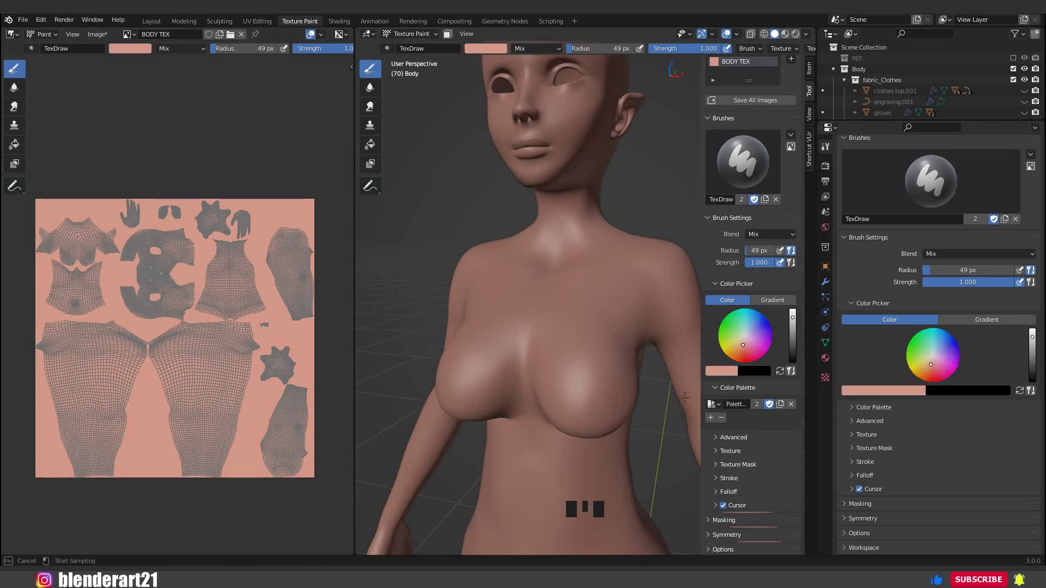
{"action": "left_click", "coordinate": [710, 417]}
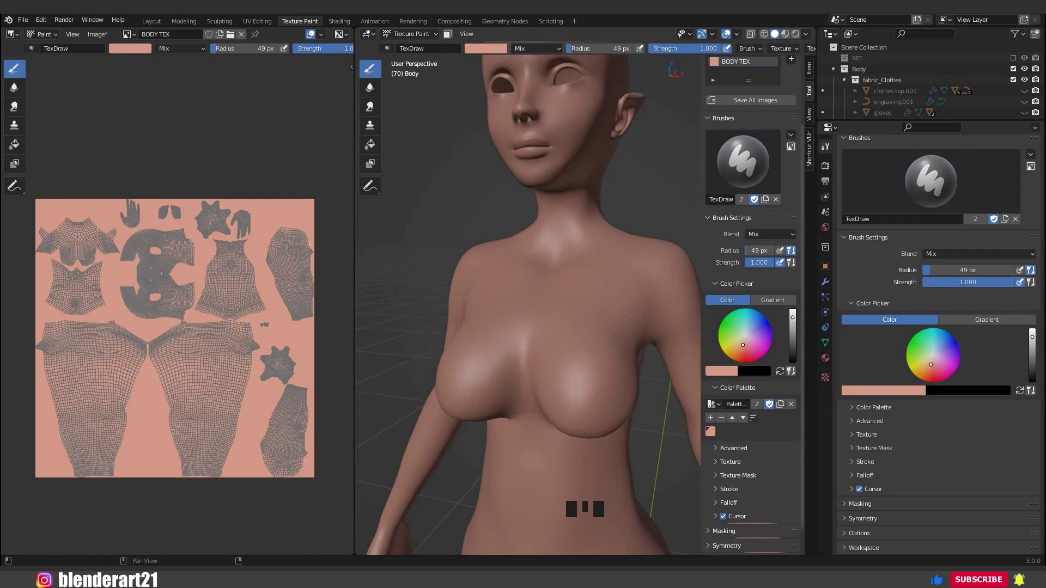
{"action": "left_click_drag", "start_coordinate": [792, 318], "coordinate": [793, 325]}
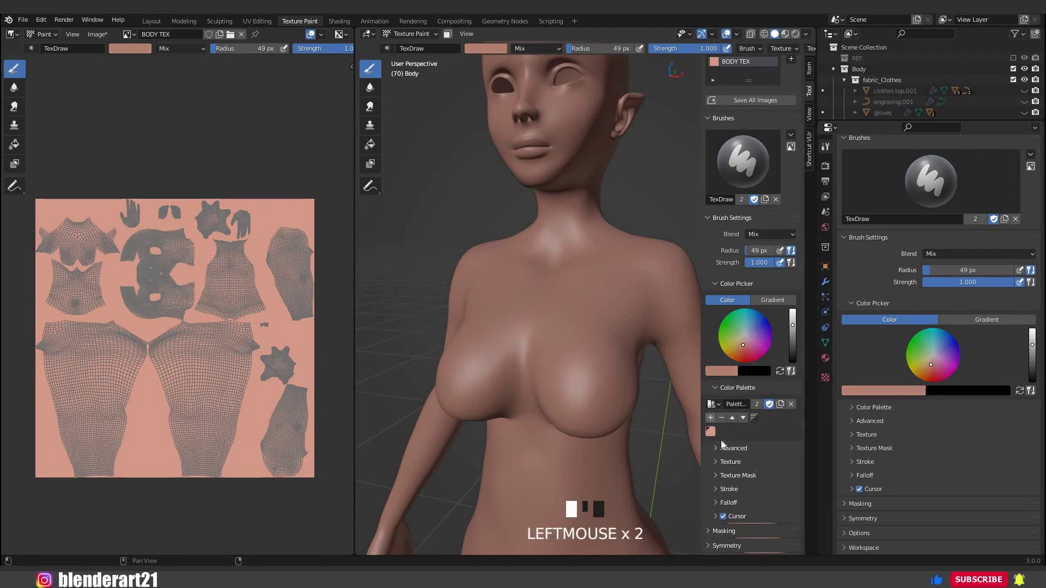
{"action": "double_click", "coordinate": [792, 327]}
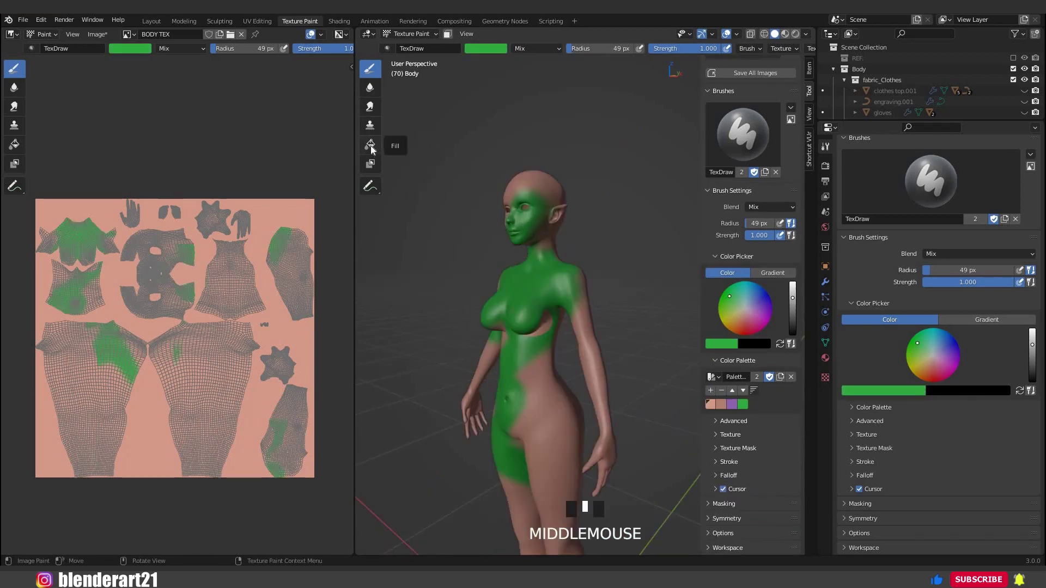
- Cover the green paint on the body with the skin tone using the Fill tool
{"action": "left_click", "coordinate": [371, 145]}
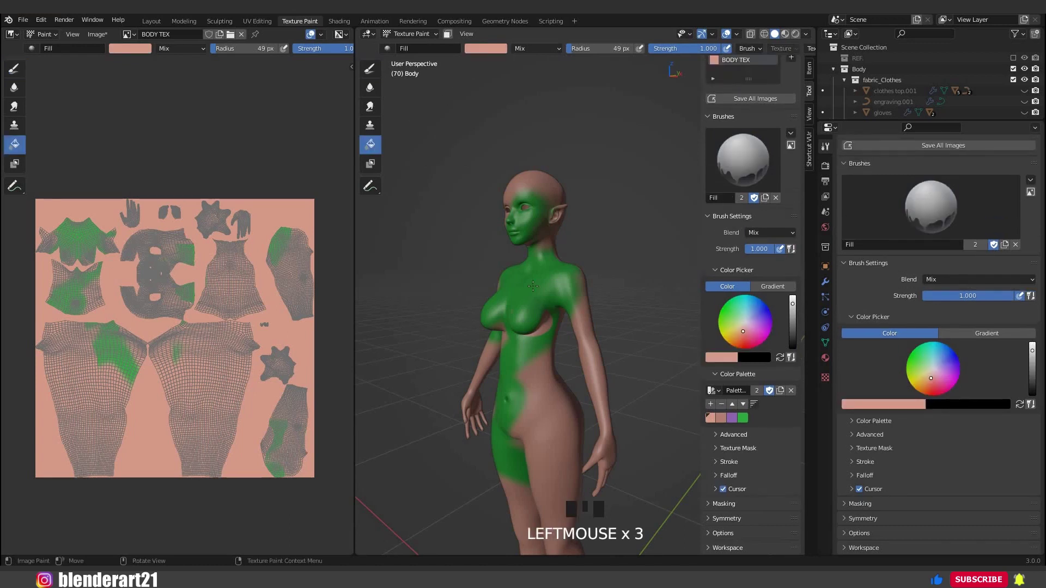
{"action": "left_click", "coordinate": [572, 304]}
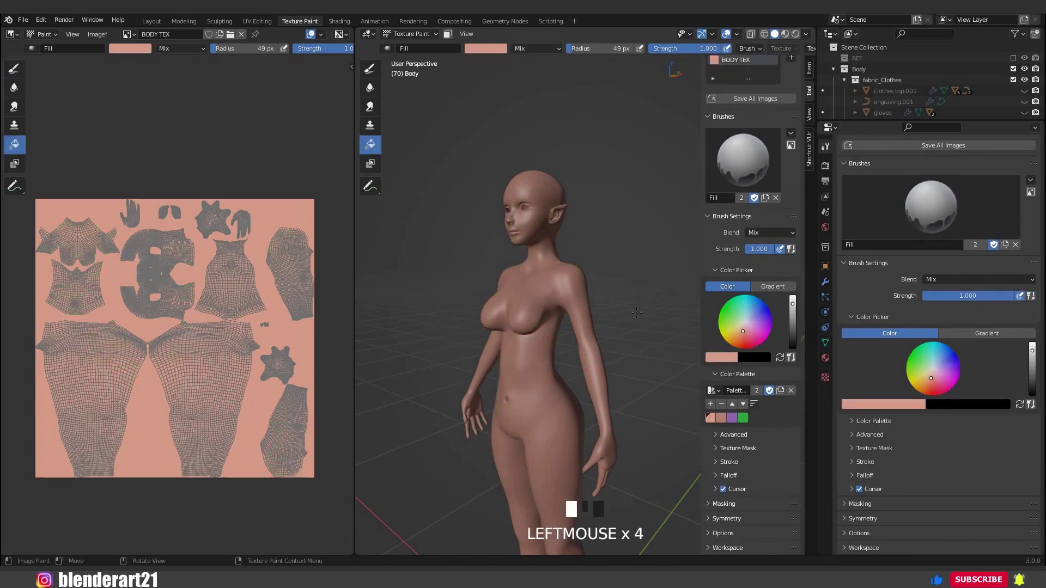
- Set the Draw brush's radius to 179 px and its strength to 0.430
{"action": "scroll", "coordinate": [506, 51], "scroll_direction": "down", "scroll_amount": 5}
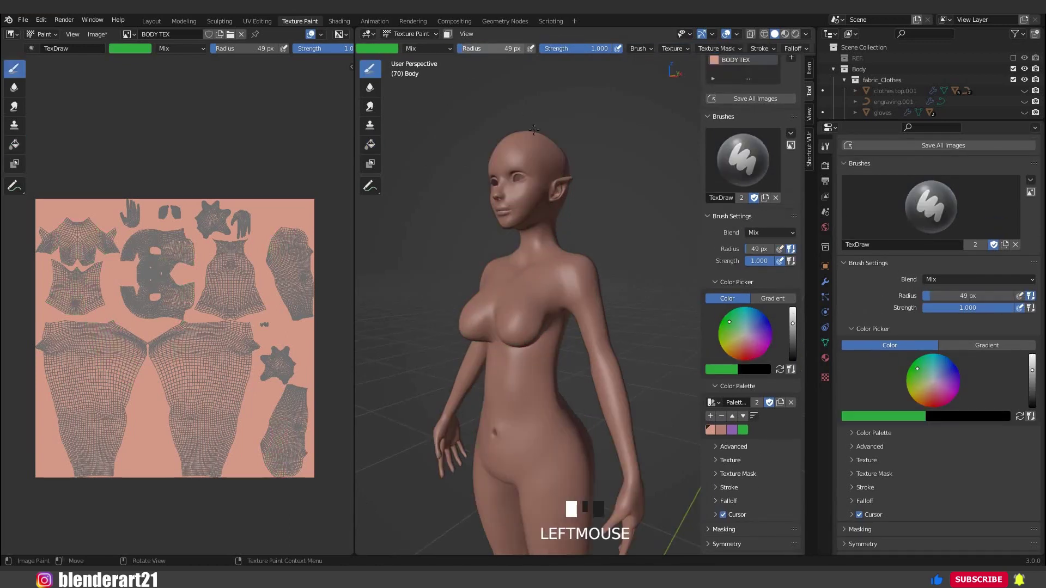
{"action": "key", "text": "f"}
{"action": "left_click", "coordinate": [504, 174]}
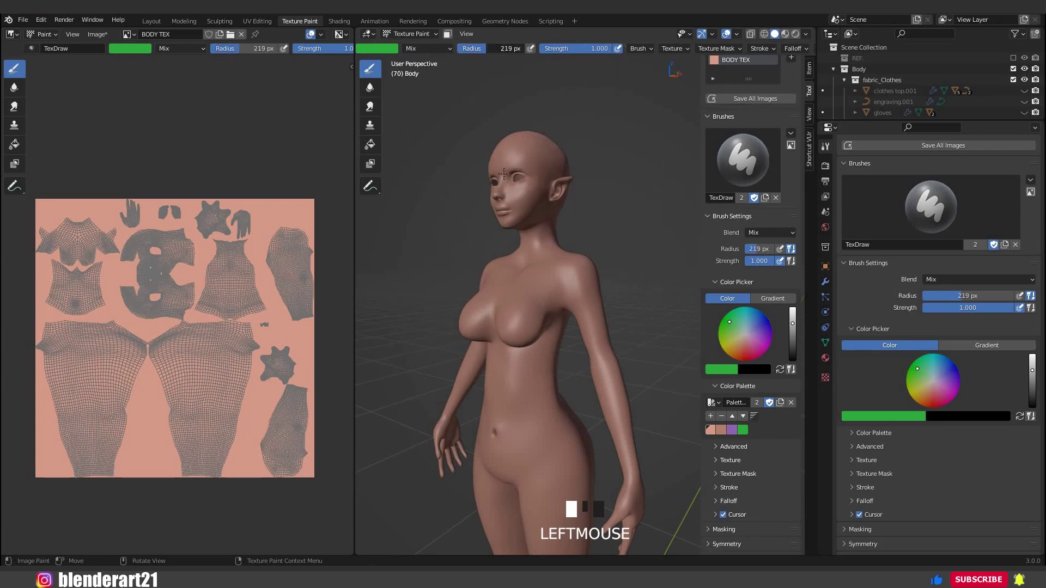
{"action": "left_click_drag", "start_coordinate": [488, 48], "coordinate": [470, 49]}
{"action": "key", "text": "f"}
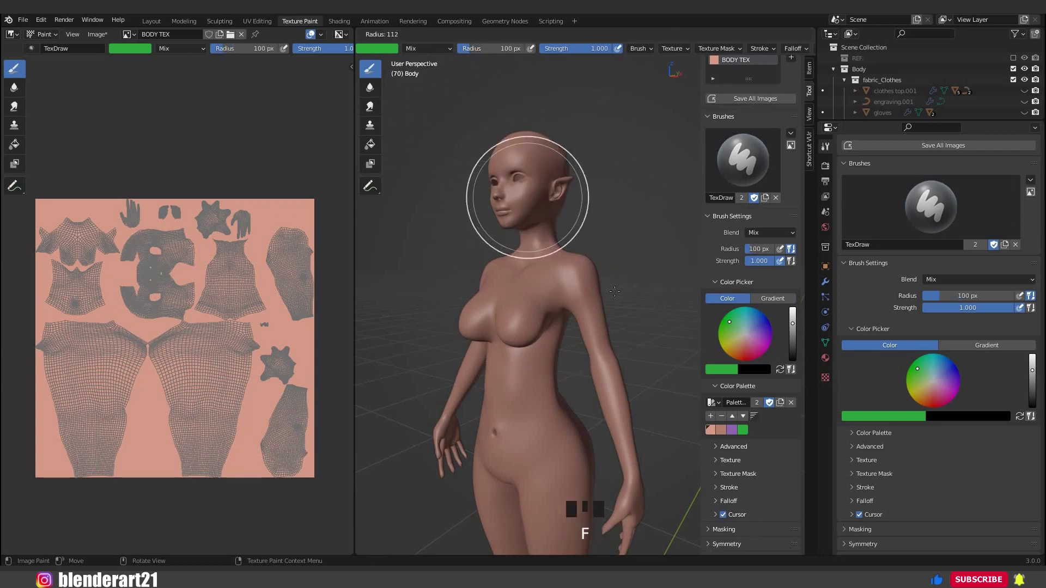
{"action": "left_click", "coordinate": [562, 116]}
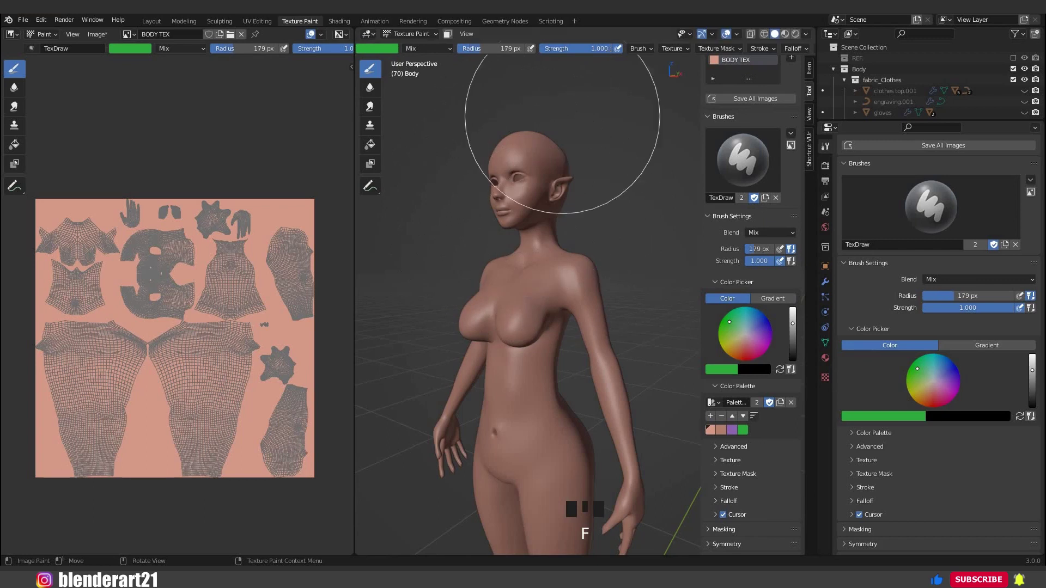
{"action": "mouse_move", "coordinate": [599, 48]}
{"action": "left_mouse_down"}
{"action": "mouse_move", "coordinate": [556, 51]}
{"action": "mouse_move", "coordinate": [570, 49]}
{"action": "left_mouse_up"}
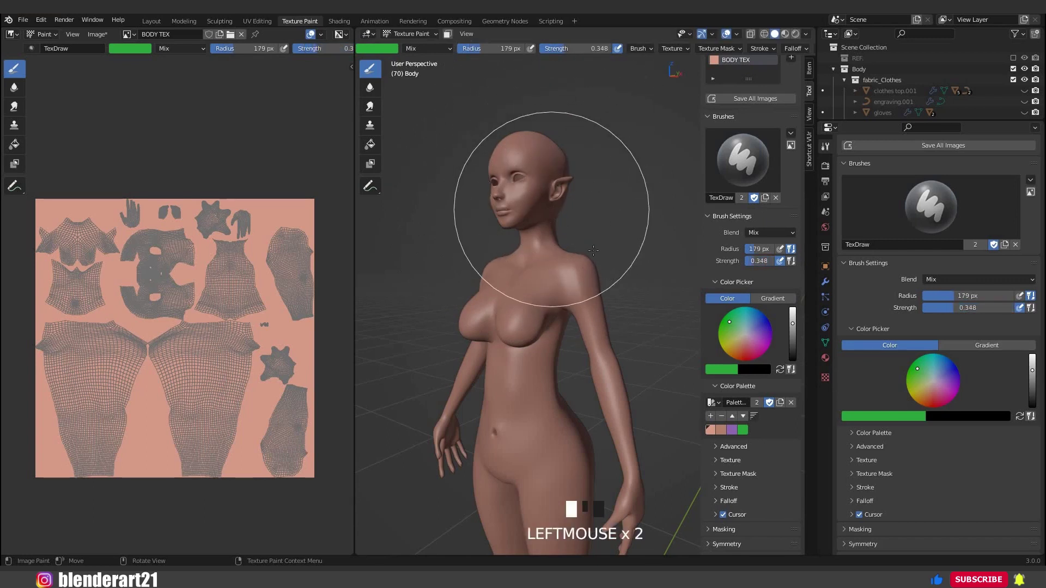
{"action": "key", "text": "shift+f"}
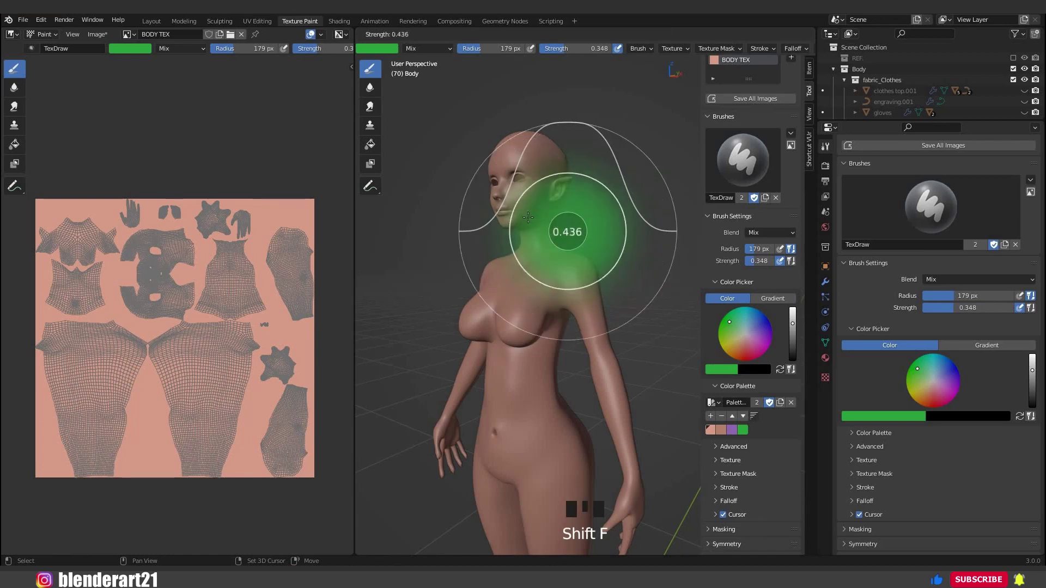
{"action": "left_click", "coordinate": [528, 215]}
- Change the Draw brush's stroke method to Line
{"action": "middle_click_drag", "start_coordinate": [533, 172], "coordinate": [569, 173]}
{"action": "scroll", "coordinate": [648, 49], "scroll_direction": "down", "scroll_amount": 4}
{"action": "left_click", "coordinate": [591, 49]}
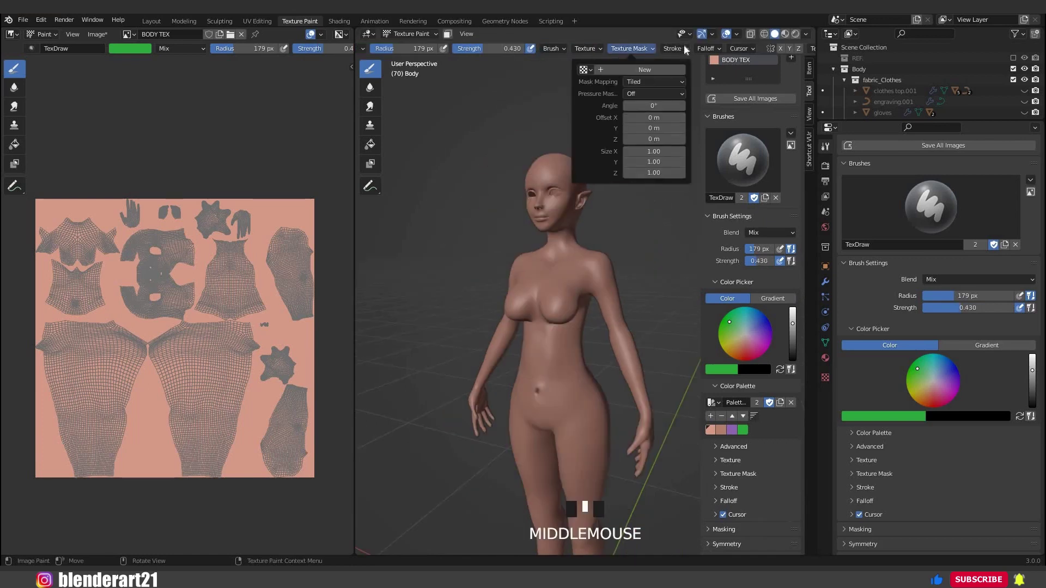
{"action": "mouse_move", "coordinate": [674, 50]}
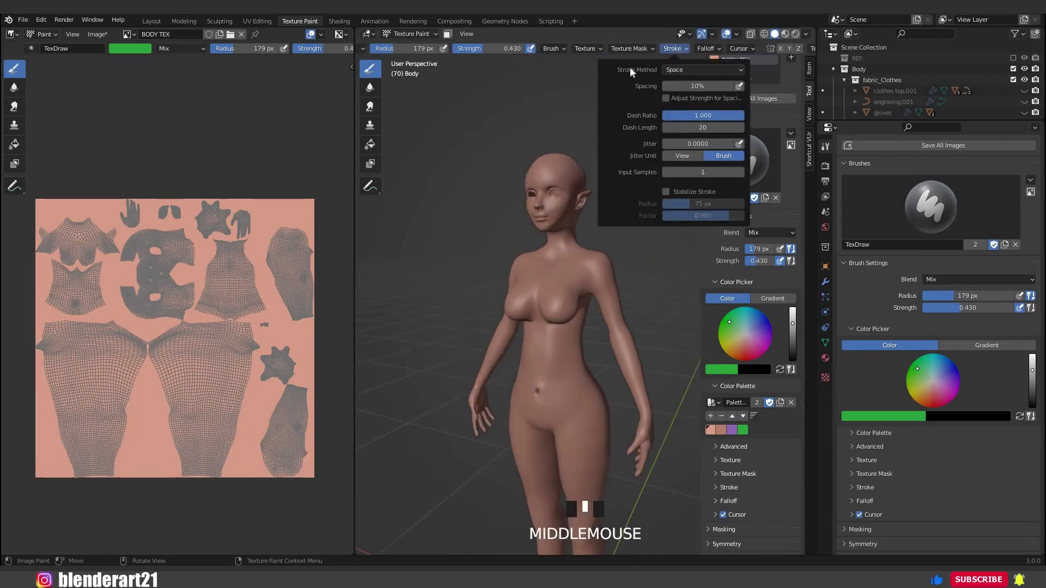
{"action": "left_click", "coordinate": [689, 69]}
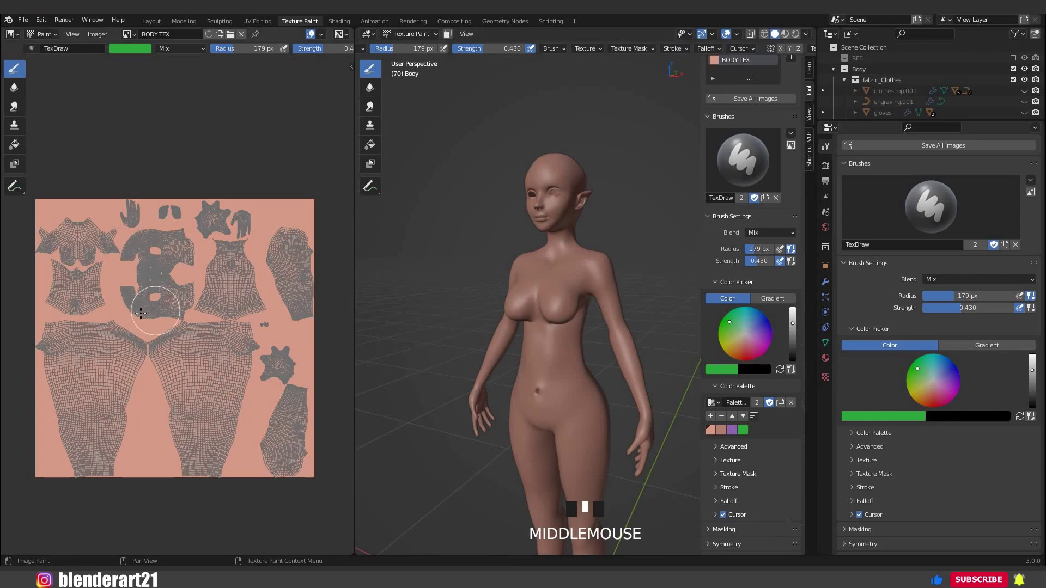
- Reduce the brush radius to 47 px for painting on the legs
{"action": "key", "text": "f"}
{"action": "left_click", "coordinate": [171, 304]}
{"action": "scroll", "coordinate": [171, 303], "scroll_direction": "up", "scroll_amount": 6}
{"action": "scroll", "coordinate": [212, 269], "scroll_direction": "down", "scroll_amount": 3}
{"action": "middle_click_drag", "start_coordinate": [299, 385], "coordinate": [267, 226]}
{"action": "middle_click_drag", "start_coordinate": [528, 457], "coordinate": [481, 261], "text": "shift"}
{"action": "scroll", "coordinate": [481, 261], "scroll_direction": "up", "scroll_amount": 3}
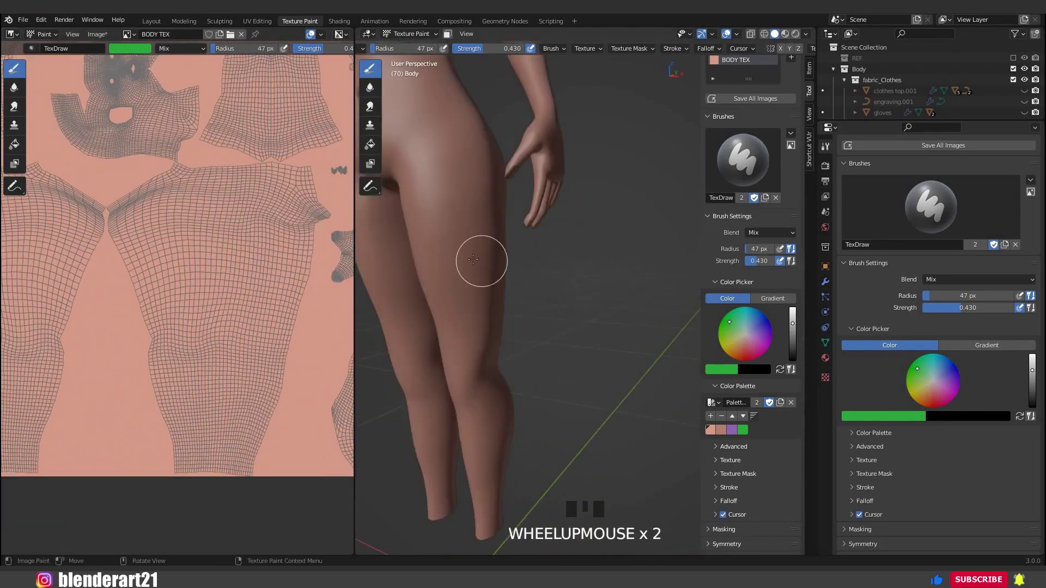
- Try straight green lines across the leg on the model and over the leg UVs in the image editor, and undo them
{"action": "left_click_drag", "start_coordinate": [472, 260], "coordinate": [578, 255]}
{"action": "key", "text": "ctrl+z"}
{"action": "left_click_drag", "start_coordinate": [129, 281], "coordinate": [308, 277]}
{"action": "scroll", "coordinate": [523, 281], "scroll_direction": "down", "scroll_amount": 2}
{"action": "middle_click_drag", "start_coordinate": [523, 280], "coordinate": [370, 283]}
{"action": "middle_click_drag", "start_coordinate": [370, 284], "coordinate": [534, 288], "text": "shift"}
{"action": "middle_click_drag", "start_coordinate": [534, 289], "coordinate": [506, 291]}
{"action": "left_click_drag", "start_coordinate": [211, 175], "coordinate": [207, 467]}
{"action": "key", "text": "ctrl+z"}
{"action": "key", "text": "ctrl+z"}
{"action": "key", "text": "ctrl+z"}
- Set the brush's stroke method back to Space
{"action": "left_click", "coordinate": [674, 48]}
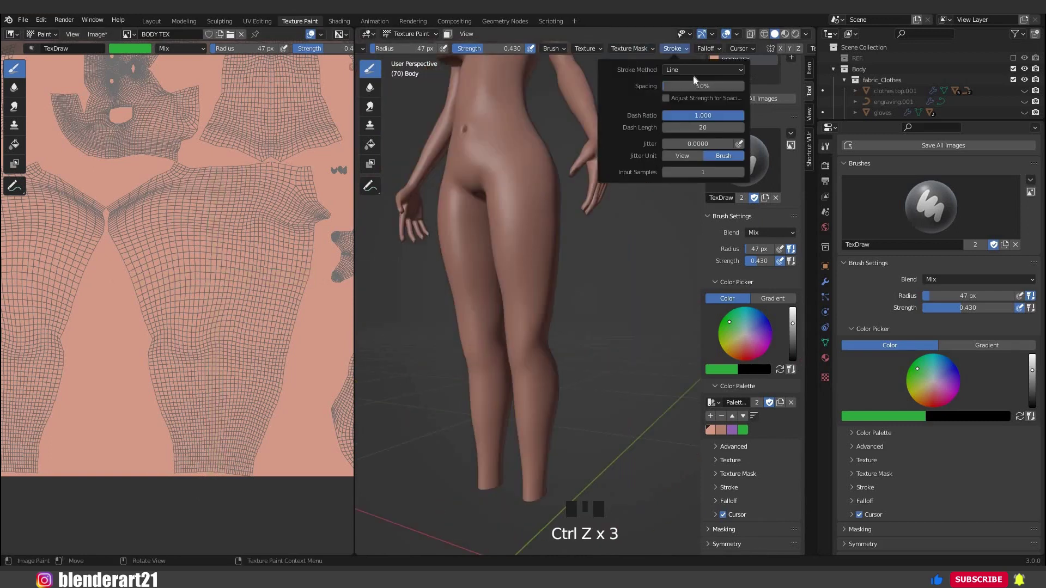
{"action": "left_click", "coordinate": [688, 70]}
{"action": "left_click", "coordinate": [687, 102]}
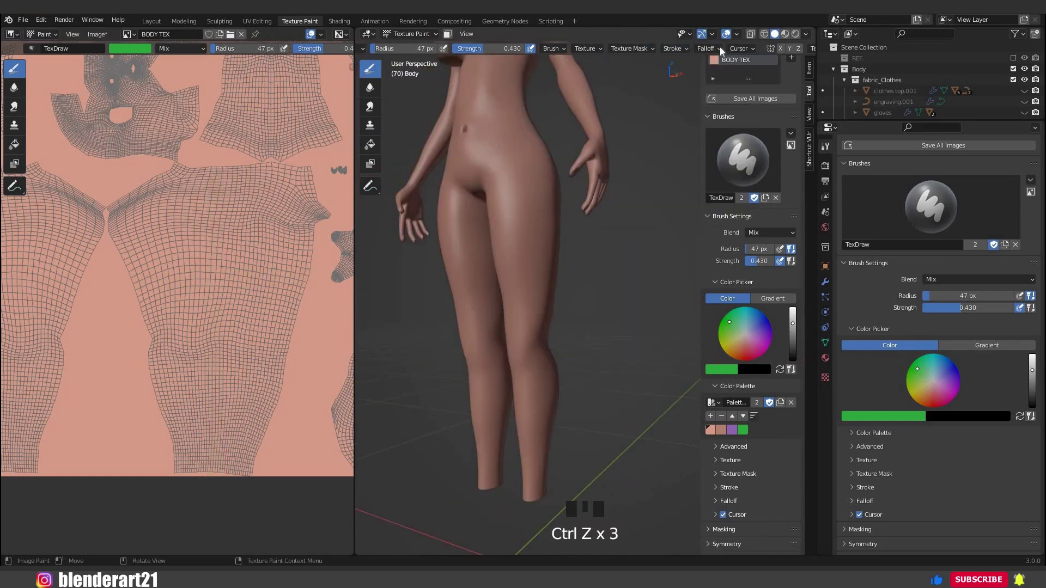
- Enable X-axis symmetry for painting, test it with a green stroke down the outer thigh, and undo the stroke
{"action": "scroll", "coordinate": [677, 50], "scroll_direction": "down", "scroll_amount": 3}
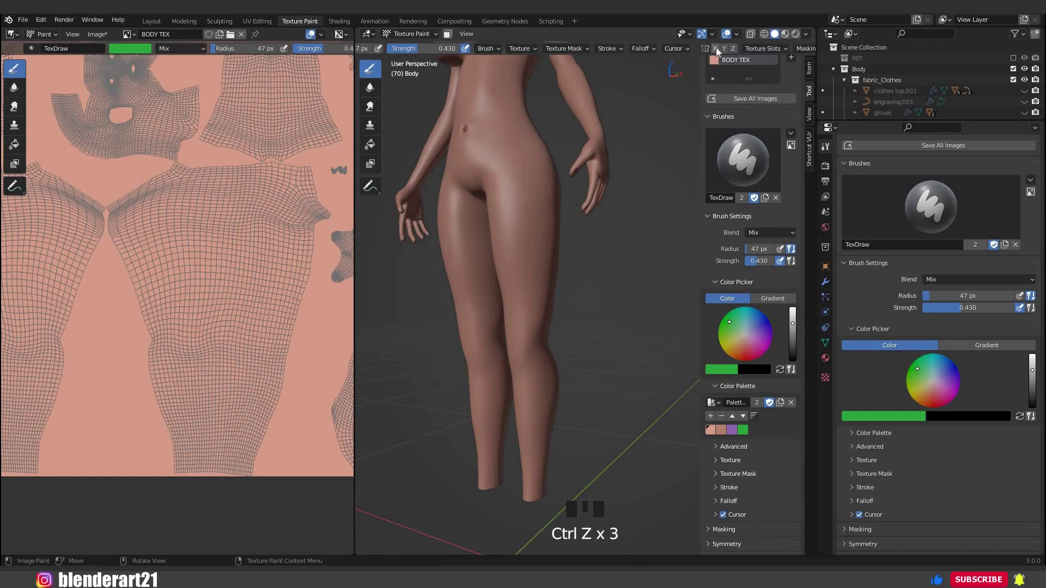
{"action": "left_click", "coordinate": [562, 259]}
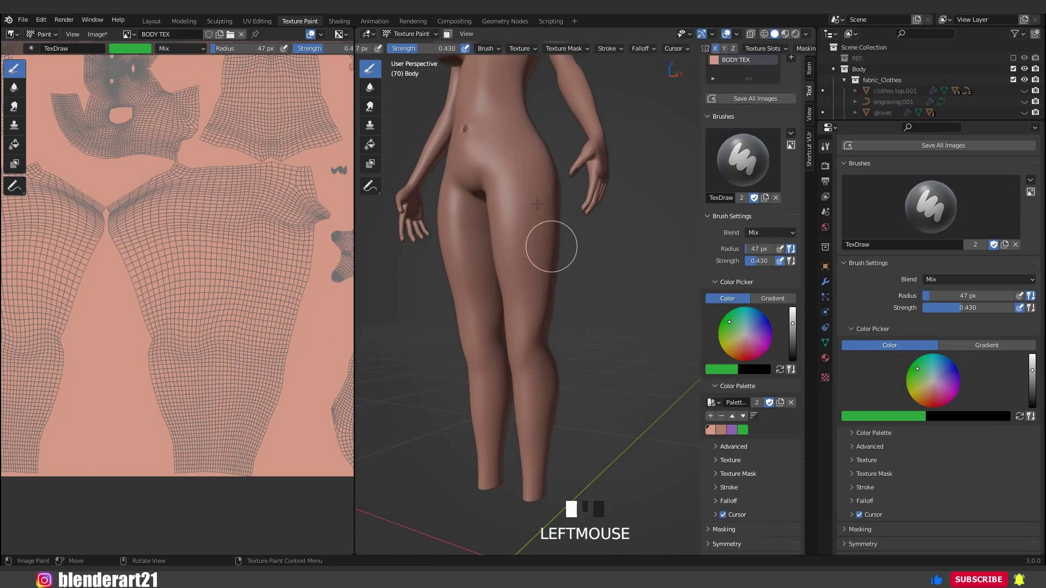
{"action": "middle_click_drag", "start_coordinate": [537, 204], "coordinate": [535, 203]}
{"action": "mouse_move", "coordinate": [534, 203]}
{"action": "left_mouse_down"}
{"action": "mouse_move", "coordinate": [546, 282]}
{"action": "mouse_move", "coordinate": [531, 312]}
{"action": "left_mouse_up"}
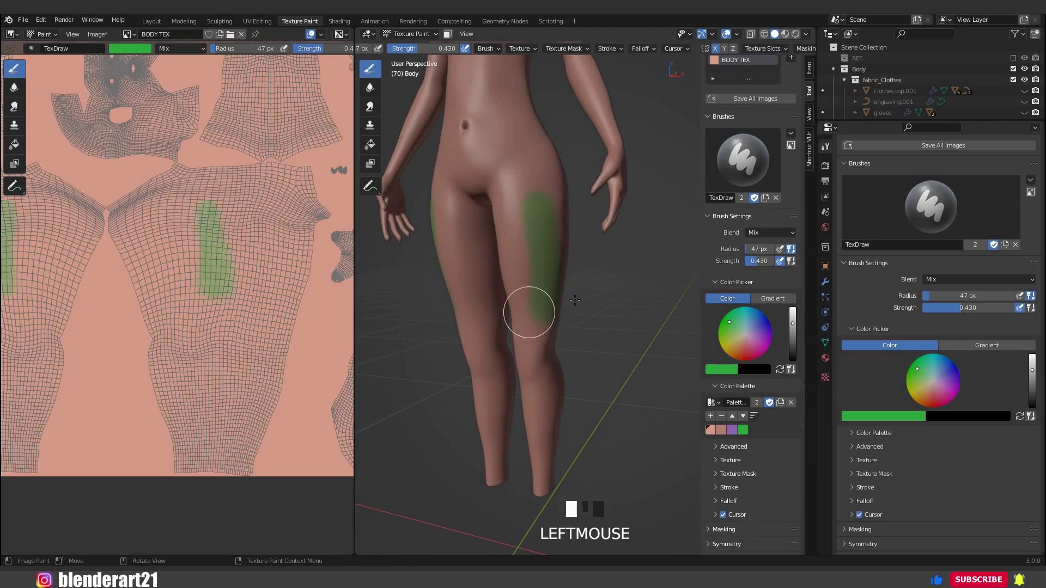
{"action": "middle_click_drag", "start_coordinate": [529, 312], "coordinate": [723, 58]}
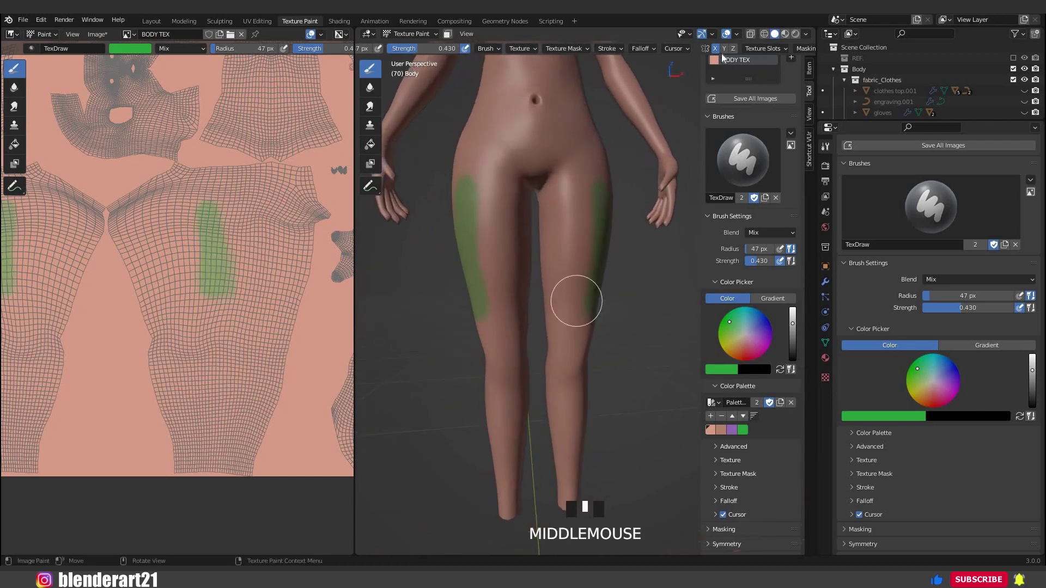
{"action": "key", "text": "ctrl+z"}
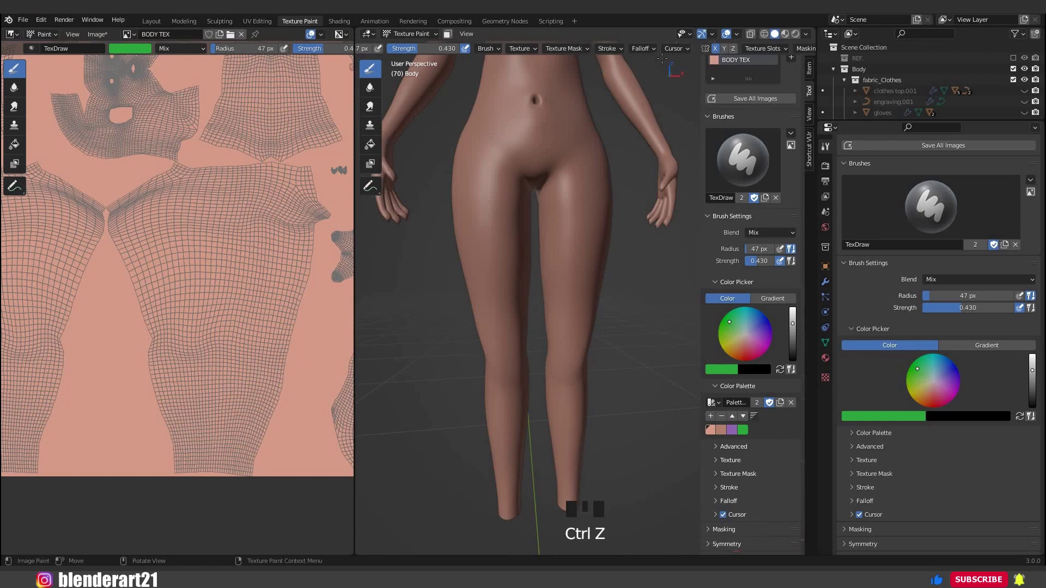
- Apply the Constant falloff preset to the brush and paint the lower belly and thighs green
{"action": "left_click", "coordinate": [643, 48]}
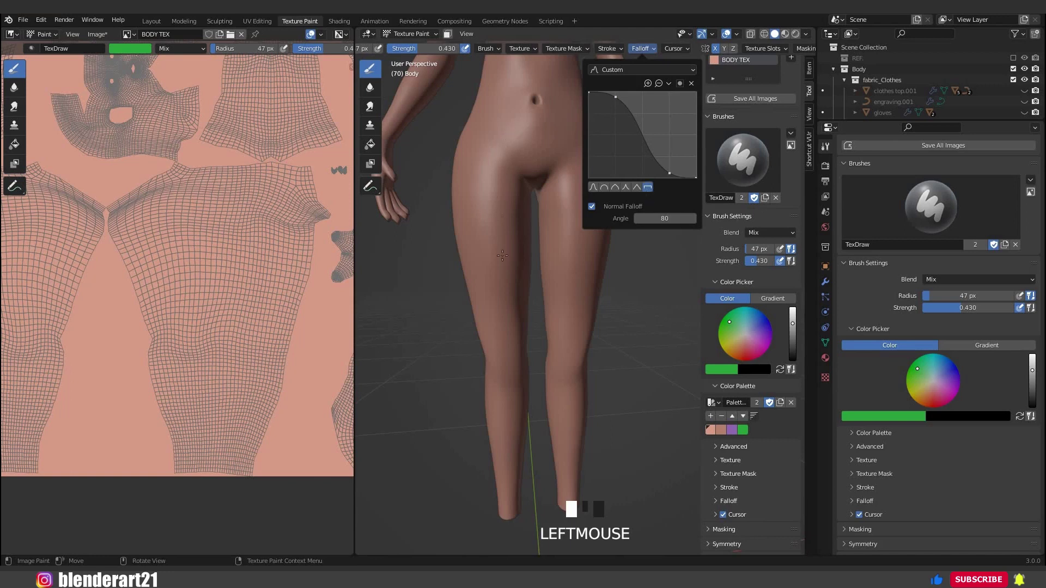
{"action": "left_click", "coordinate": [647, 187]}
{"action": "mouse_move", "coordinate": [518, 142]}
{"action": "left_mouse_down"}
{"action": "mouse_move", "coordinate": [500, 357]}
{"action": "mouse_move", "coordinate": [502, 109]}
{"action": "mouse_move", "coordinate": [490, 329]}
{"action": "mouse_move", "coordinate": [540, 98]}
{"action": "left_mouse_up"}
{"action": "middle_click_drag", "start_coordinate": [540, 98], "coordinate": [480, 104]}
- Apply the Smooth falloff preset to the brush and try soft green strokes along the outer thigh
{"action": "left_click", "coordinate": [676, 49]}
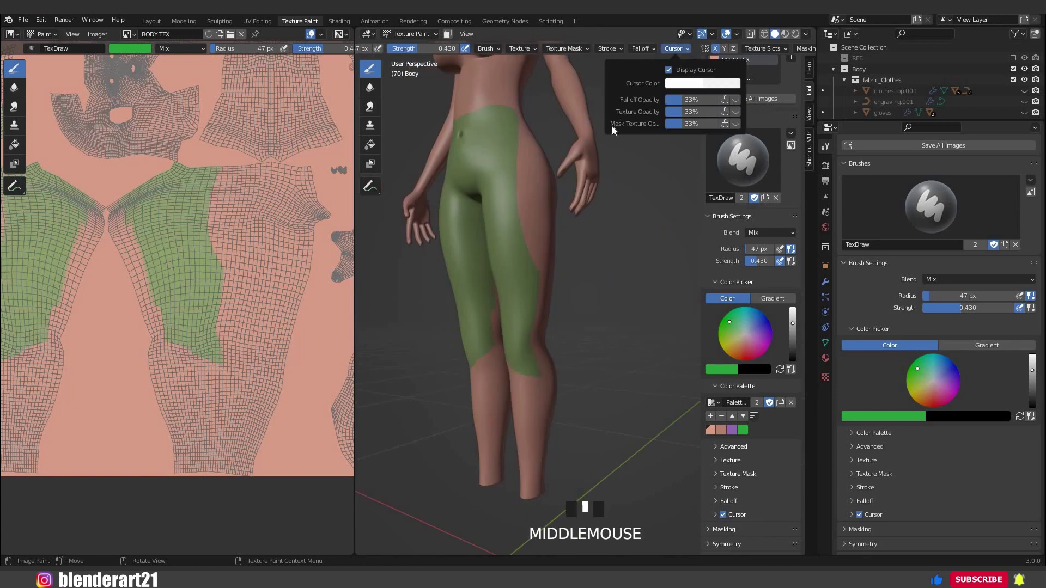
{"action": "left_click", "coordinate": [644, 49]}
{"action": "left_click", "coordinate": [593, 187]}
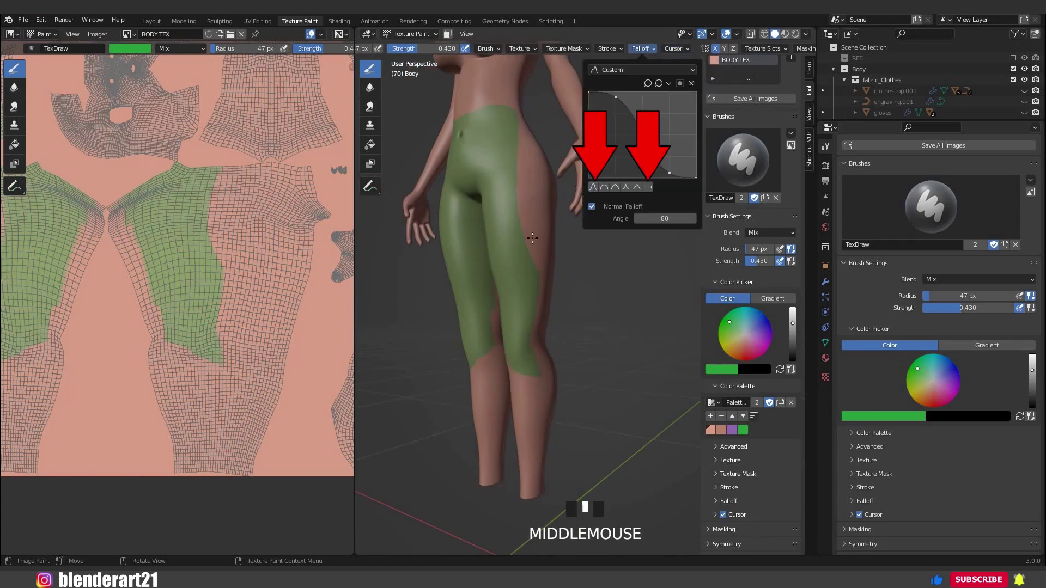
{"action": "mouse_move", "coordinate": [519, 159]}
{"action": "left_mouse_down"}
{"action": "mouse_move", "coordinate": [507, 227]}
{"action": "mouse_move", "coordinate": [527, 249]}
{"action": "left_mouse_up"}
{"action": "mouse_move", "coordinate": [538, 220]}
{"action": "middle_mouse_down"}
{"action": "mouse_move", "coordinate": [485, 214]}
{"action": "mouse_move", "coordinate": [500, 214]}
{"action": "middle_mouse_up"}
{"action": "left_click_drag", "start_coordinate": [504, 234], "coordinate": [523, 292]}
- Fill the whole body with the skin tone to cover the green test strokes on the legs
{"action": "left_click", "coordinate": [370, 144]}
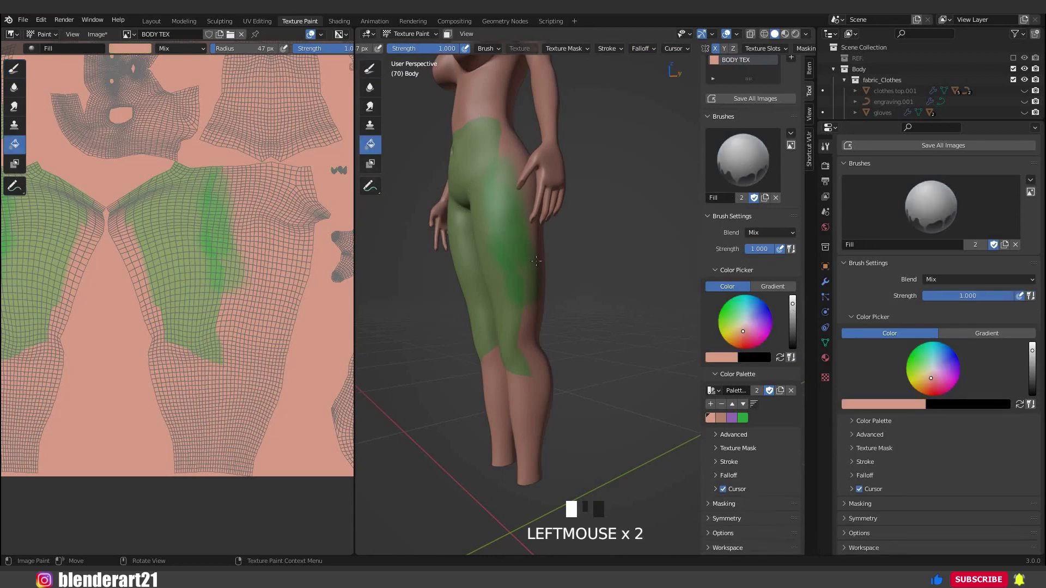
{"action": "left_click", "coordinate": [506, 221]}
- Examine the character's upper body and face up close from the front view
{"action": "middle_click_drag", "start_coordinate": [507, 220], "coordinate": [545, 324]}
{"action": "scroll", "coordinate": [553, 340], "scroll_direction": "up", "scroll_amount": 2}
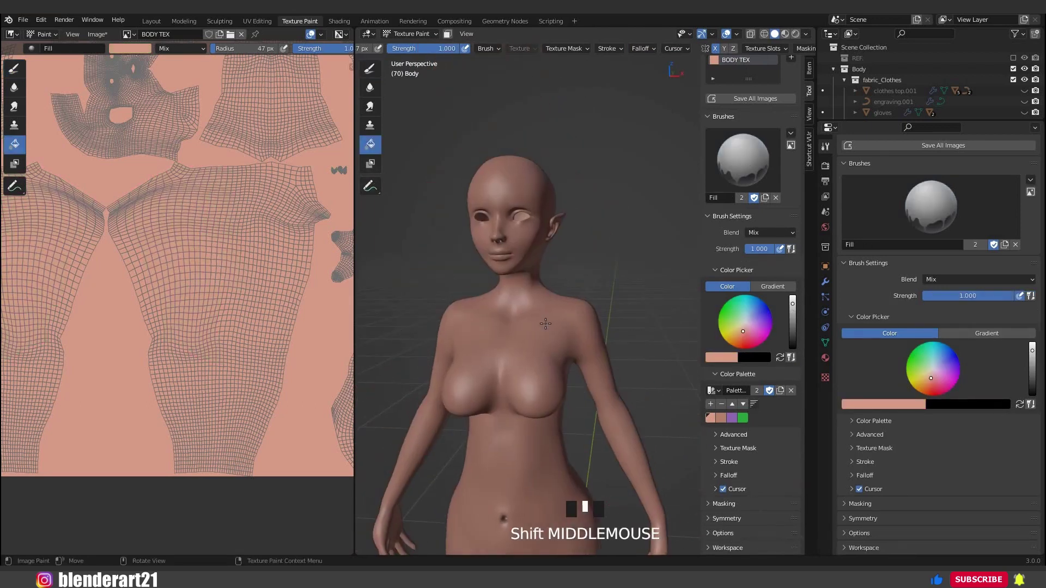
{"action": "key", "text": "KP_1"}
{"action": "scroll", "coordinate": [535, 167], "scroll_direction": "up", "scroll_amount": 7}
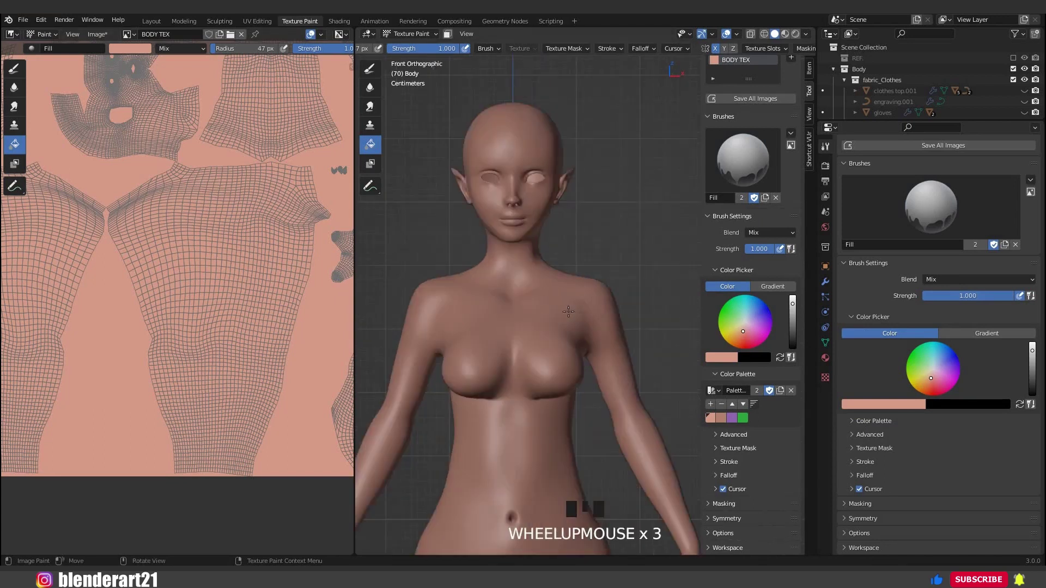
{"action": "middle_click_drag", "start_coordinate": [536, 167], "coordinate": [540, 463], "text": "shift"}
{"action": "scroll", "coordinate": [540, 463], "scroll_direction": "up", "scroll_amount": 2}
{"action": "middle_click_drag", "start_coordinate": [722, 415], "coordinate": [709, 423], "text": "shift"}
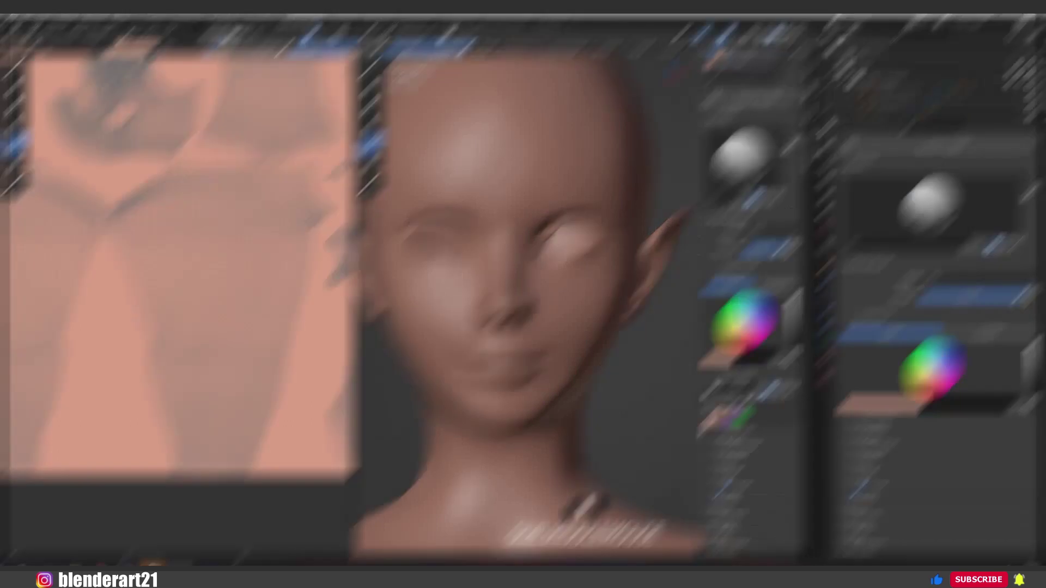
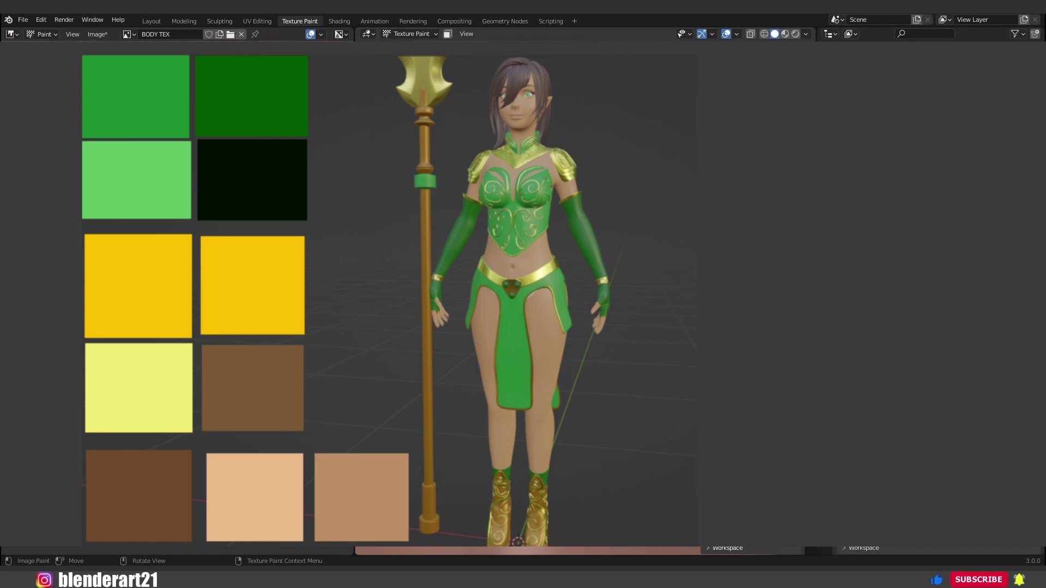
- Select the character's body and switch it to Texture Paint mode, framing the head and upper torso
{"action": "scroll", "coordinate": [580, 327], "scroll_direction": "down", "scroll_amount": 3}
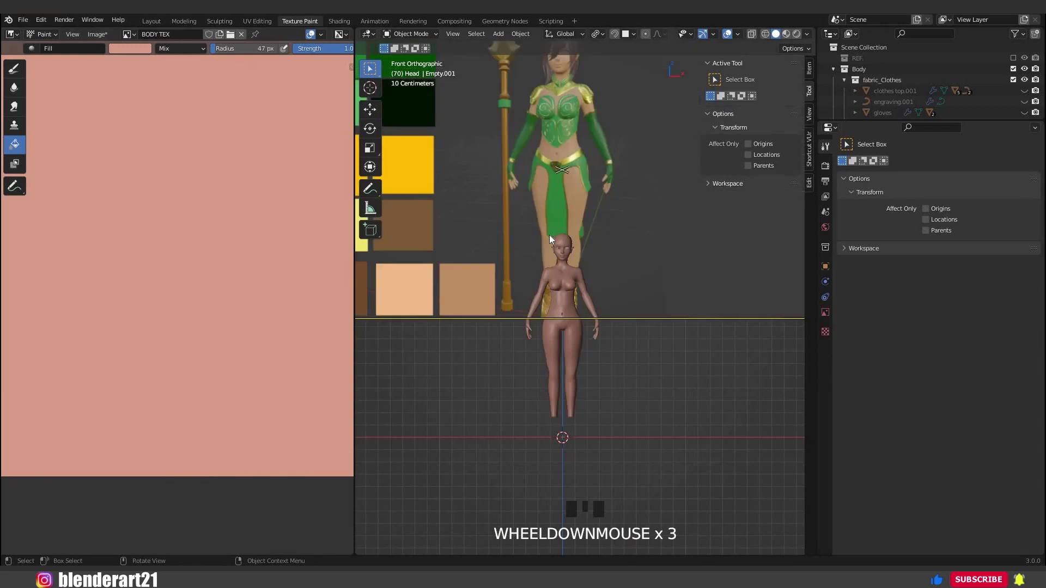
{"action": "left_click", "coordinate": [550, 234]}
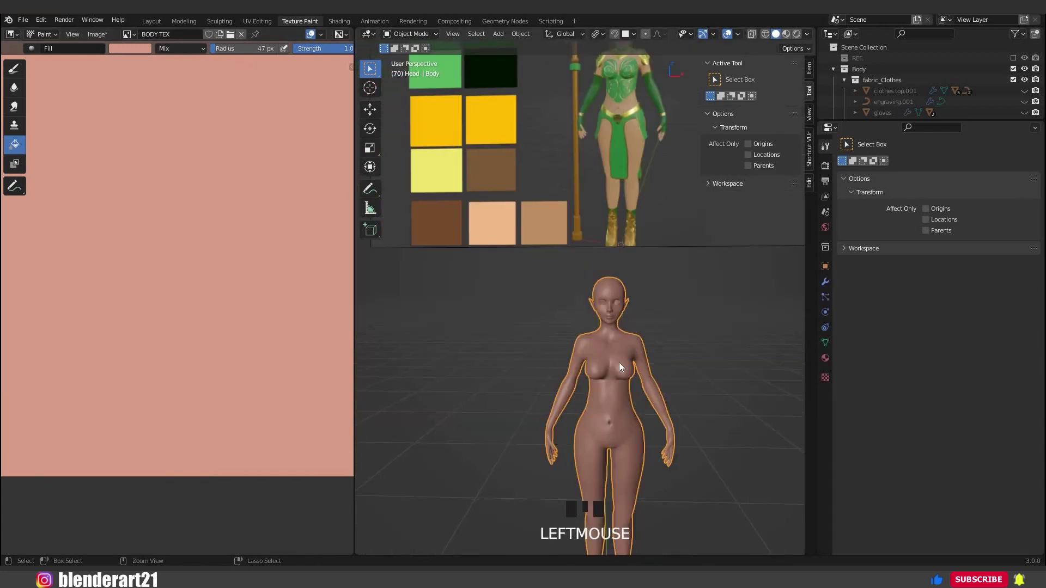
{"action": "key", "text": "ctrl+Tab"}
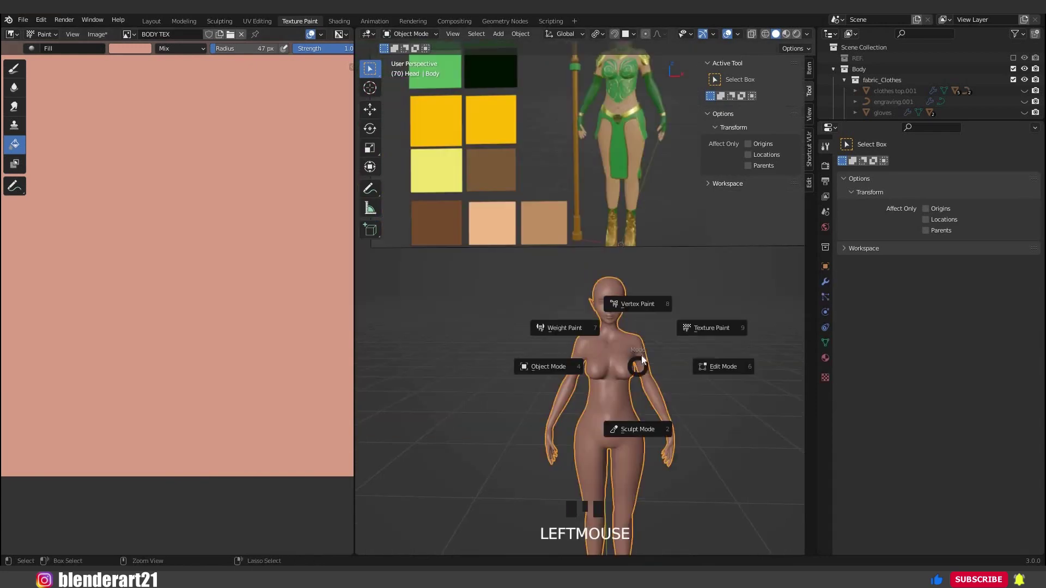
{"action": "left_click", "coordinate": [662, 331]}
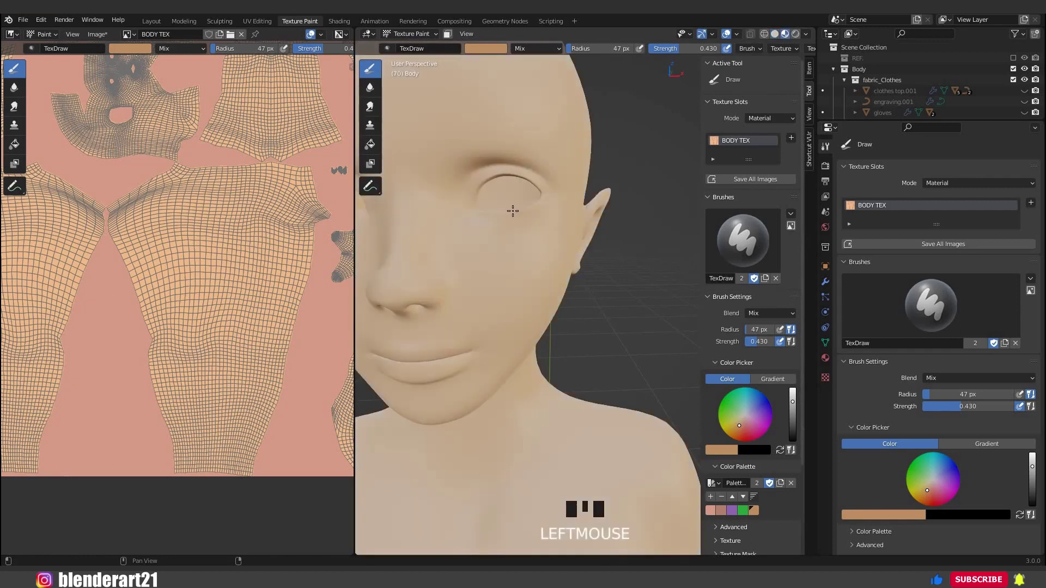
{"action": "scroll", "coordinate": [525, 210], "scroll_direction": "down", "scroll_amount": 5}
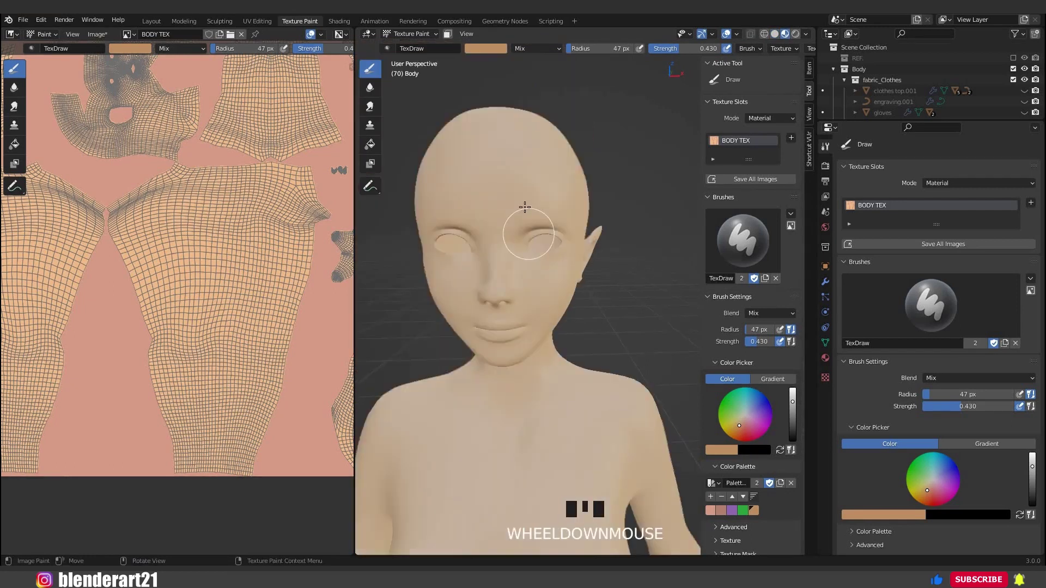
{"action": "middle_click_drag", "start_coordinate": [525, 212], "coordinate": [547, 343]}
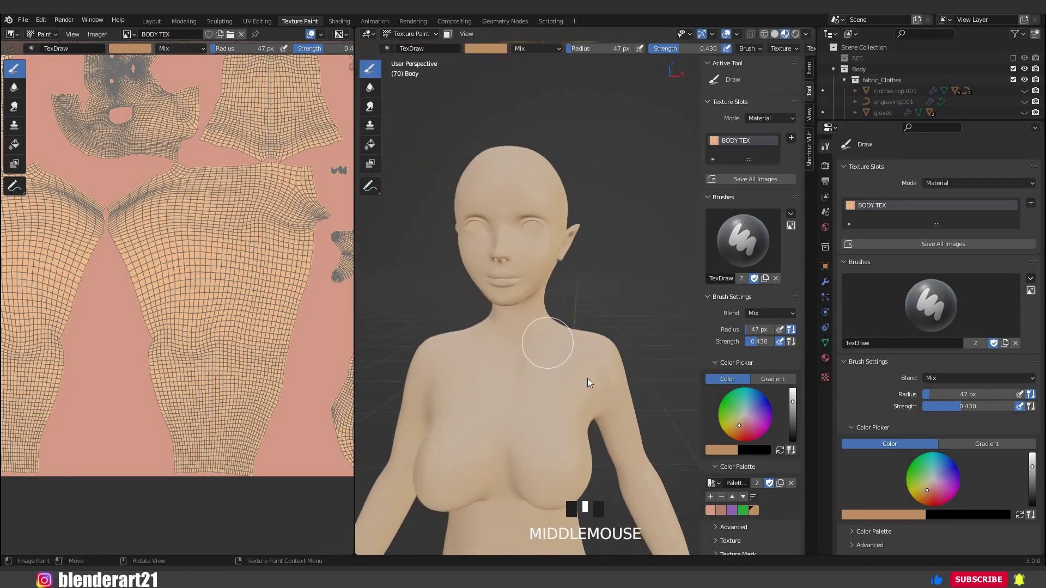
{"action": "key", "text": "z"}
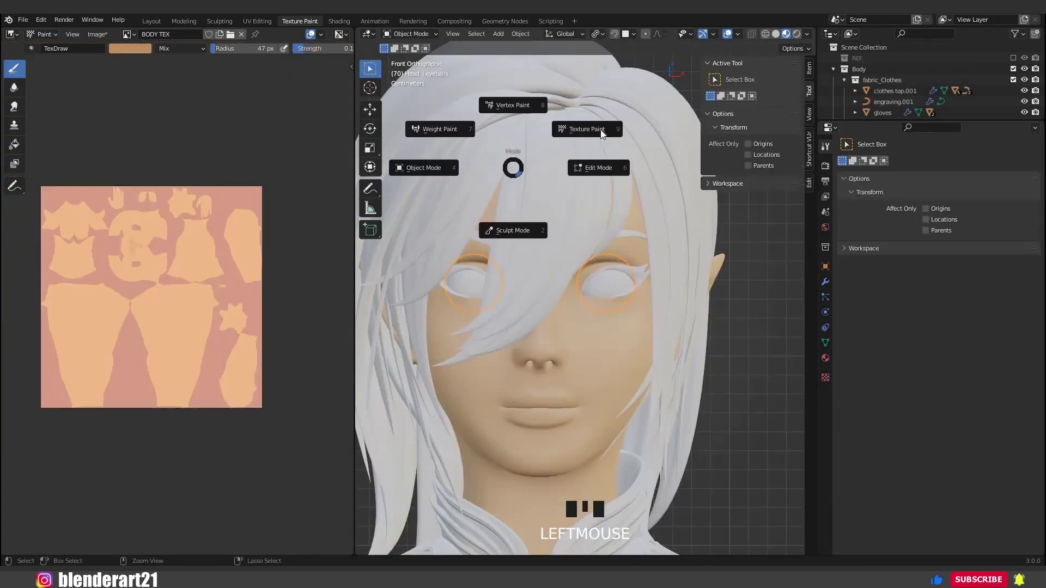
- Put the eyeballs in Texture Paint mode and unlink the BODY TEX image from the image editor
{"action": "key", "text": "ctrl+Tab"}
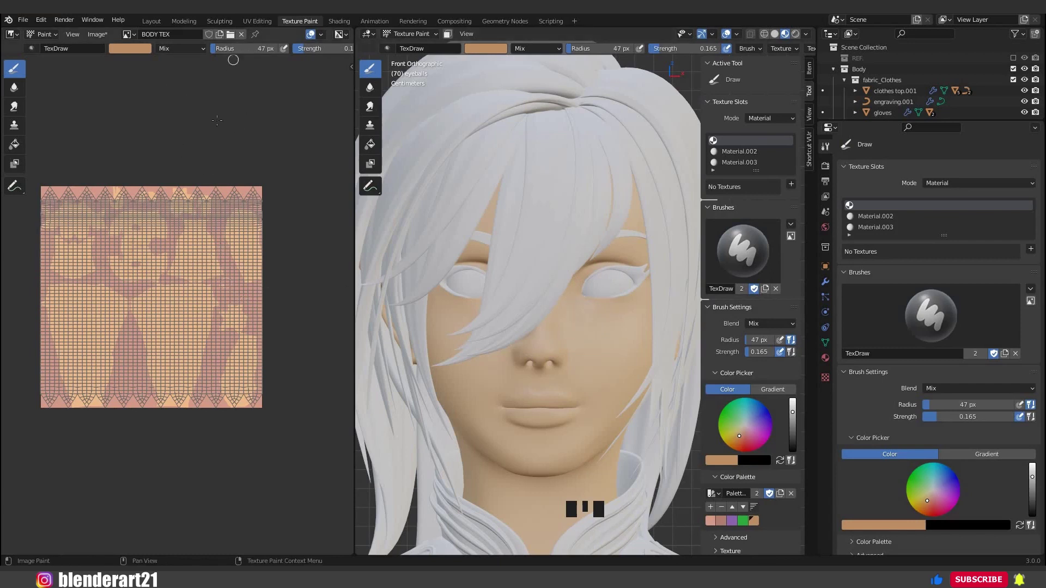
{"action": "left_click", "coordinate": [241, 34]}
- Split the image editor into two stacked areas and turn the upper one into a UV Editor
{"action": "scroll", "coordinate": [177, 305], "scroll_direction": "up", "scroll_amount": 7}
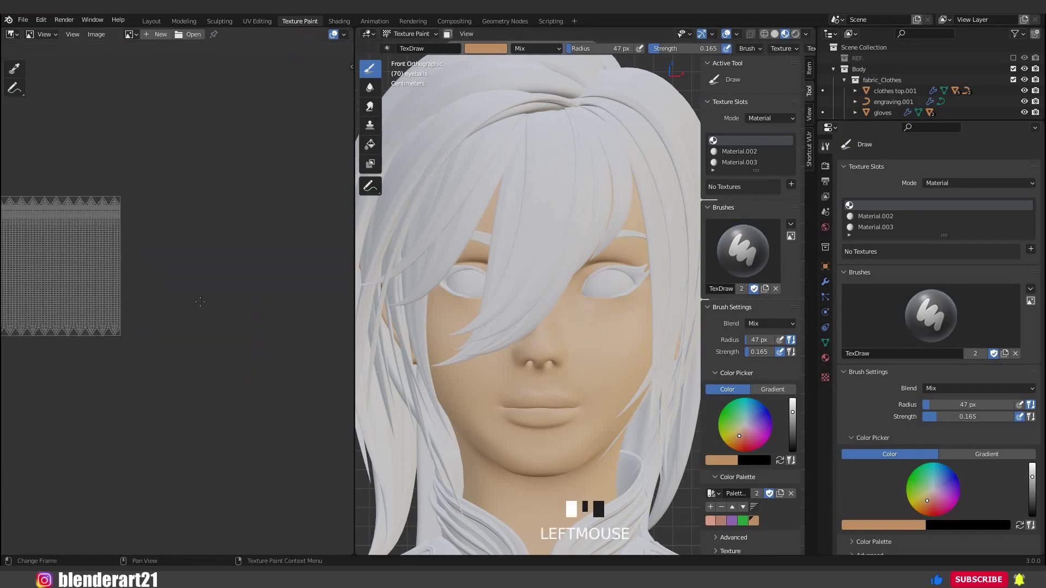
{"action": "middle_click_drag", "start_coordinate": [86, 276], "coordinate": [183, 312]}
{"action": "scroll", "coordinate": [176, 303], "scroll_direction": "up", "scroll_amount": 3}
{"action": "left_click_drag", "start_coordinate": [351, 30], "coordinate": [336, 290]}
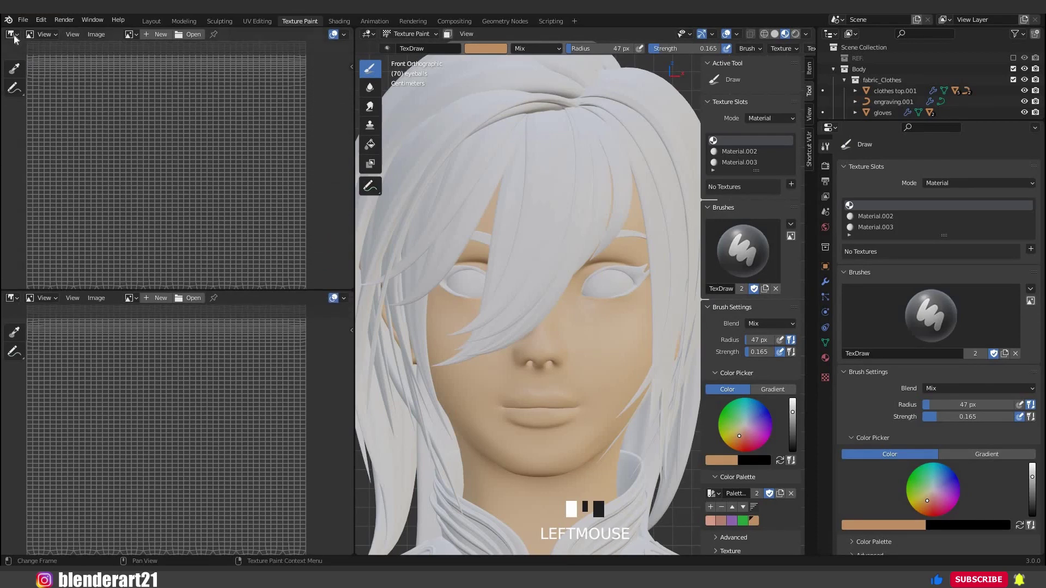
{"action": "left_click", "coordinate": [13, 34]}
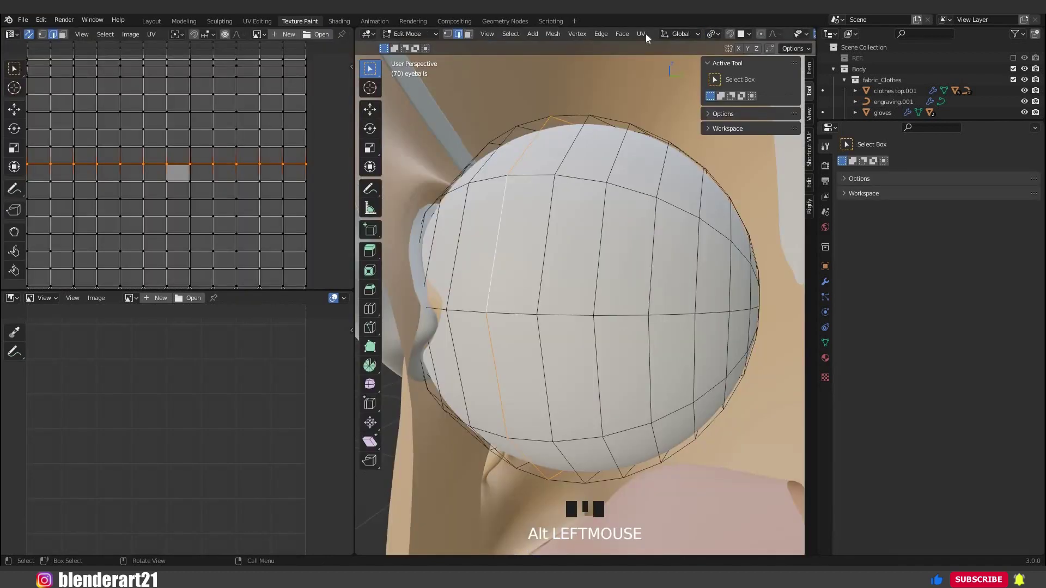
- Mark the selected vertical edge loop around the eyeball as a UV seam and leave Edit Mode
{"action": "left_click", "coordinate": [641, 34]}
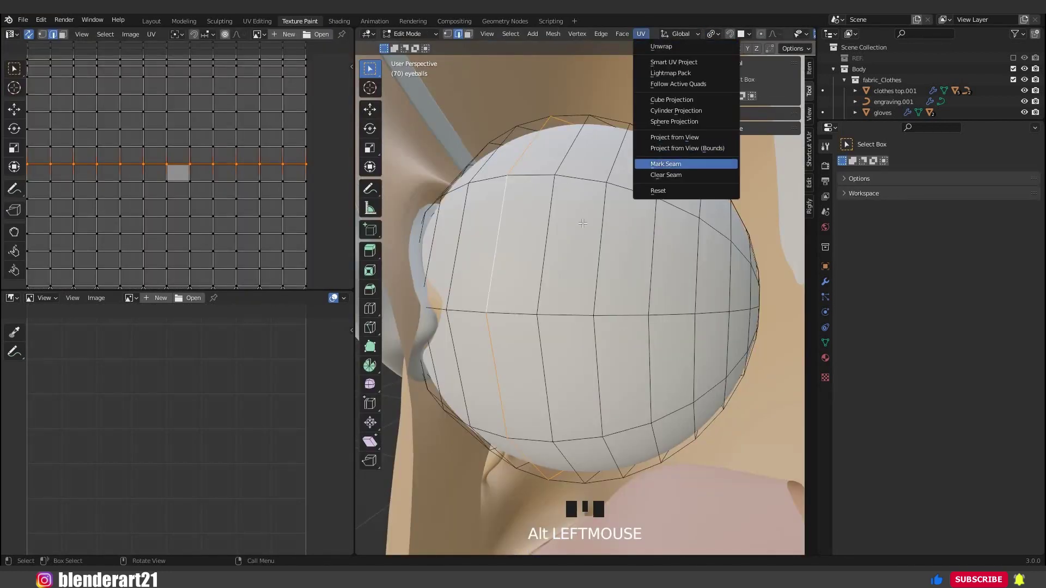
{"action": "left_click", "coordinate": [669, 163]}
{"action": "key", "text": "Tab"}
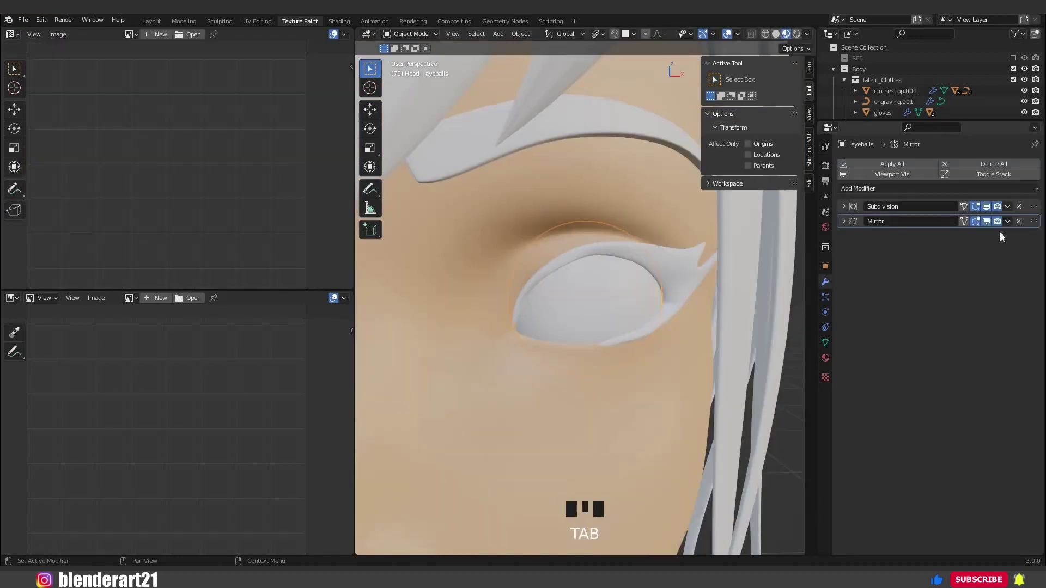
- Apply the Mirror modifier on the eyeballs
{"action": "left_click", "coordinate": [1007, 221]}
{"action": "left_click", "coordinate": [959, 231]}
{"action": "middle_click_drag", "start_coordinate": [776, 270], "coordinate": [599, 273]}
- Select the whole eyeball mesh and all its UVs, and unwrap them along the marked seam
{"action": "key", "text": "Tab"}
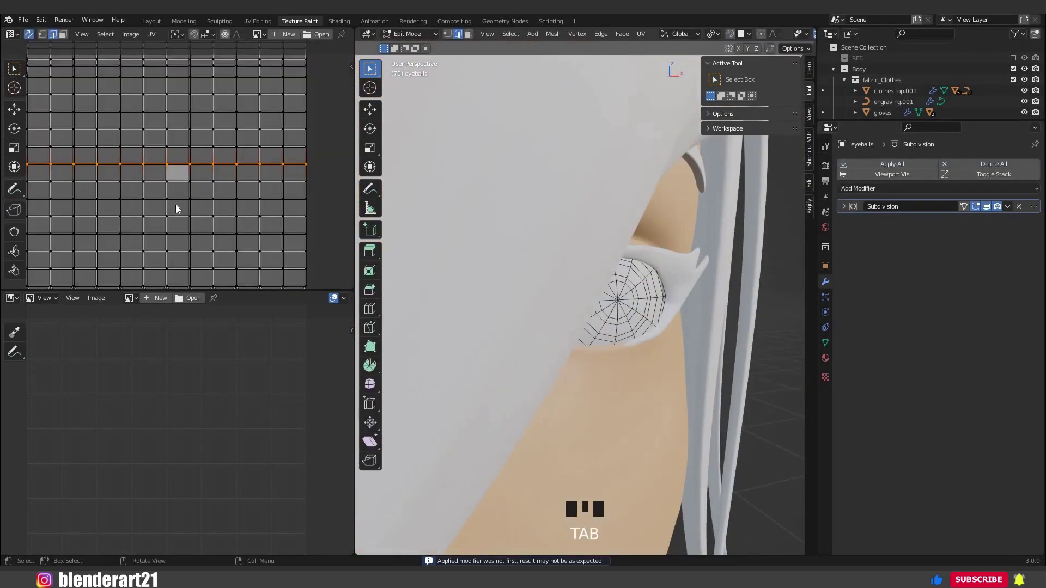
{"action": "key", "text": "a"}
{"action": "scroll", "coordinate": [176, 205], "scroll_direction": "down", "scroll_amount": 3}
{"action": "key", "text": "u"}
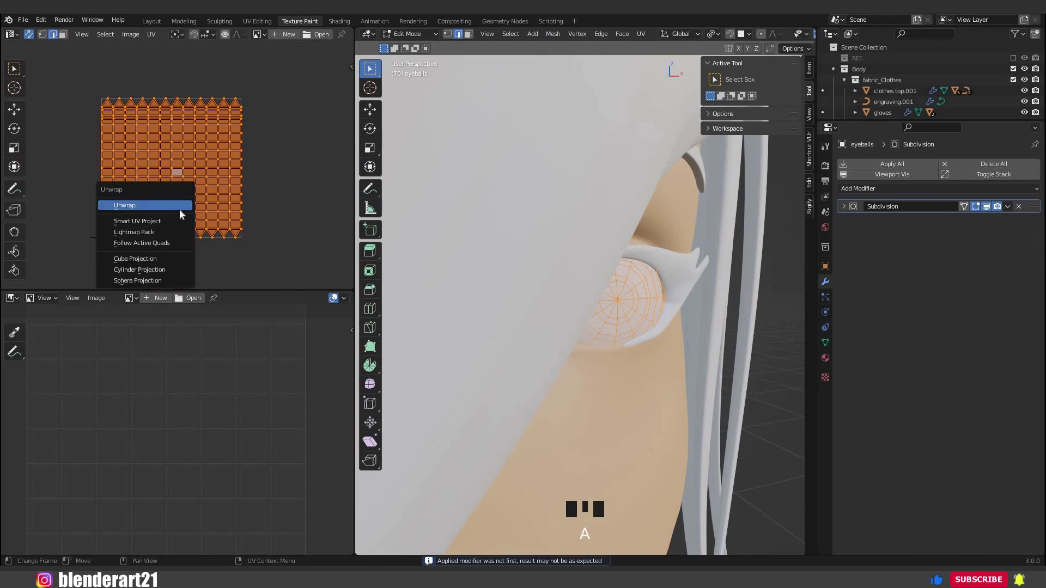
{"action": "key", "text": "u"}
- Change the upper area to the Shader Editor and create a new material for the eyeballs
{"action": "left_click", "coordinate": [11, 34]}
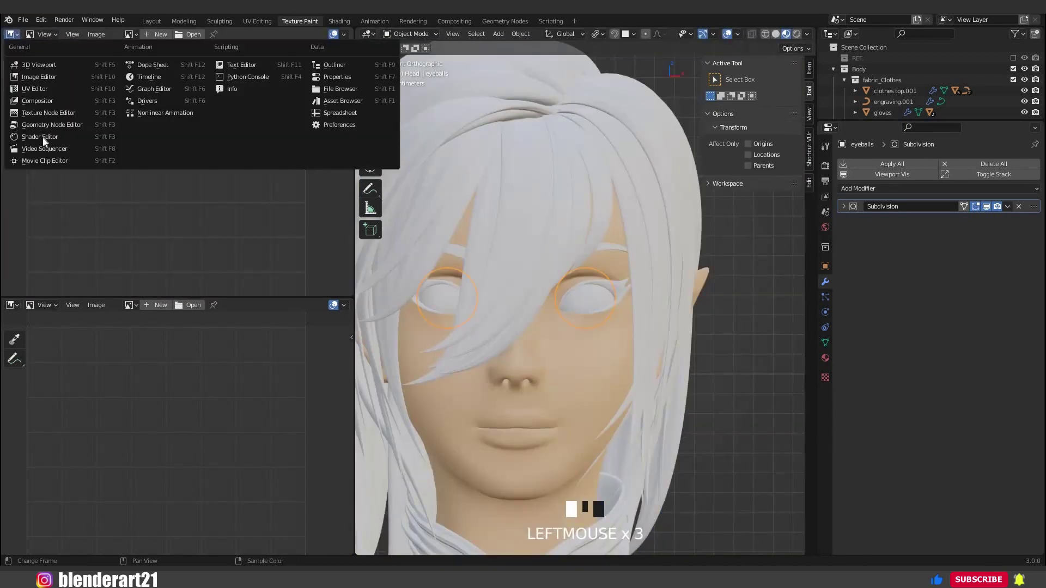
{"action": "left_click", "coordinate": [77, 136]}
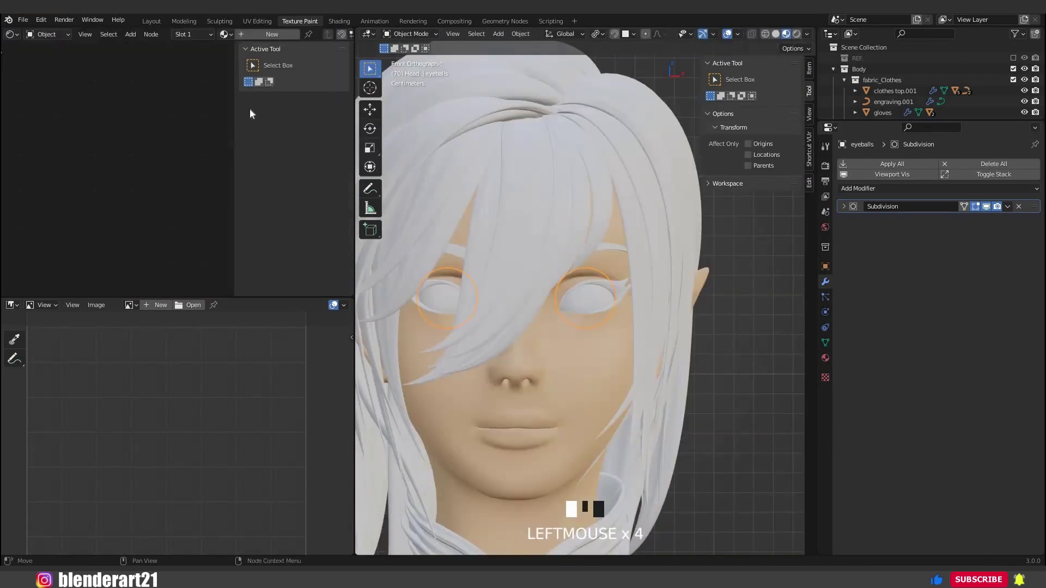
{"action": "left_click", "coordinate": [272, 34]}
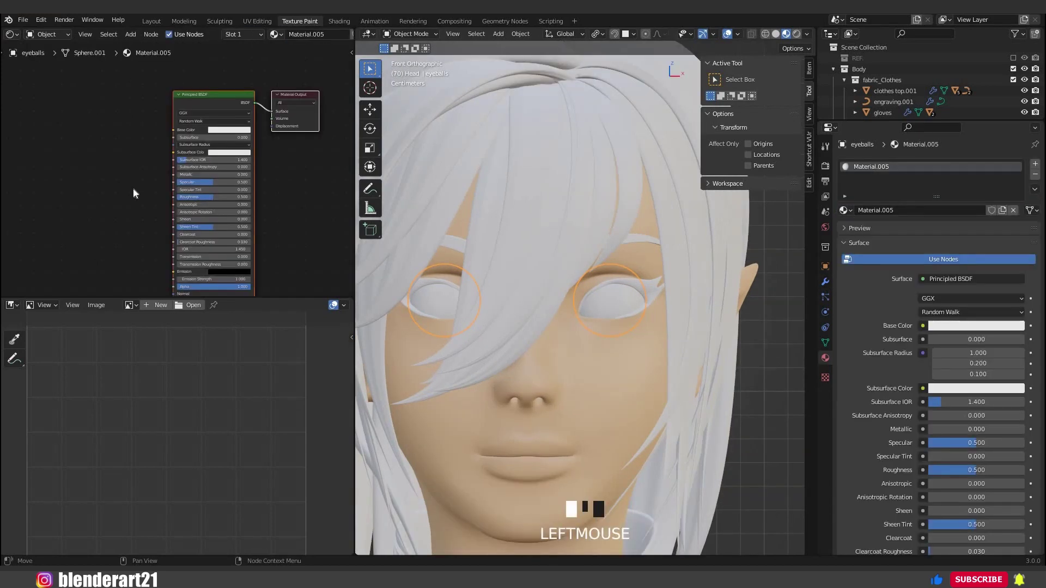
- Add an Image Texture node beside the Principled BSDF and connect its Color output to Base Color
{"action": "key", "text": "shift+a"}
{"action": "mouse_move", "coordinate": [133, 189]}
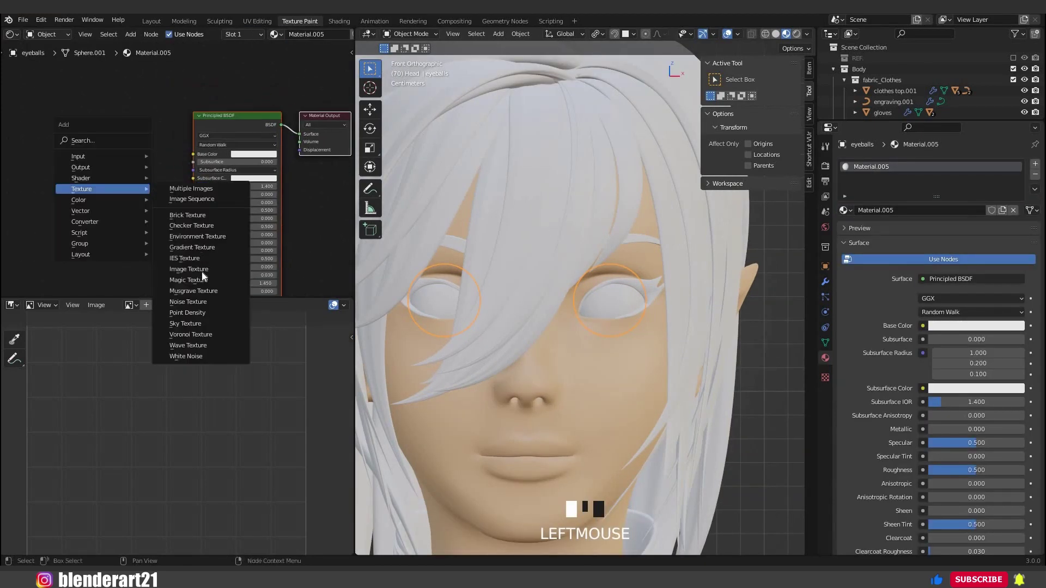
{"action": "left_click", "coordinate": [199, 270]}
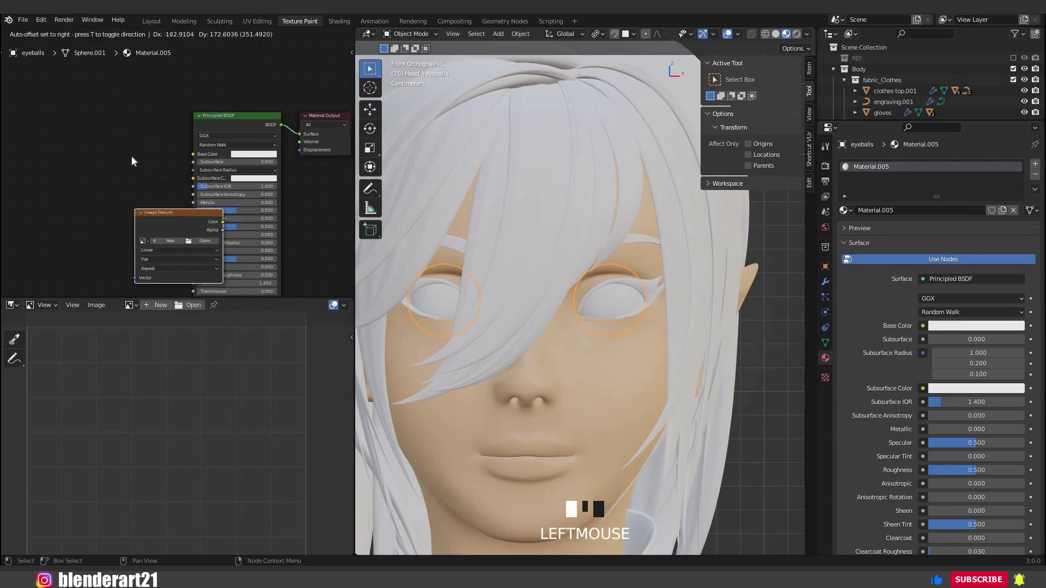
{"action": "left_click", "coordinate": [155, 163]}
{"action": "left_click_drag", "start_coordinate": [156, 156], "coordinate": [193, 154]}
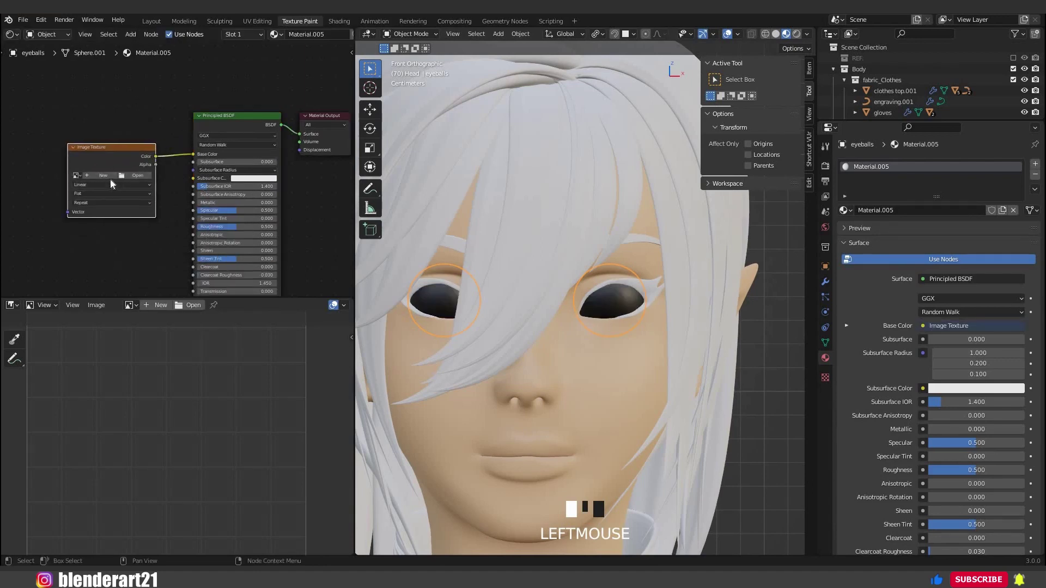
- Create a 2048 × 2048 px image named EYES with a near-white color in the Image Texture node
{"action": "left_click", "coordinate": [103, 175]}
{"action": "type", "text": "EYES"}
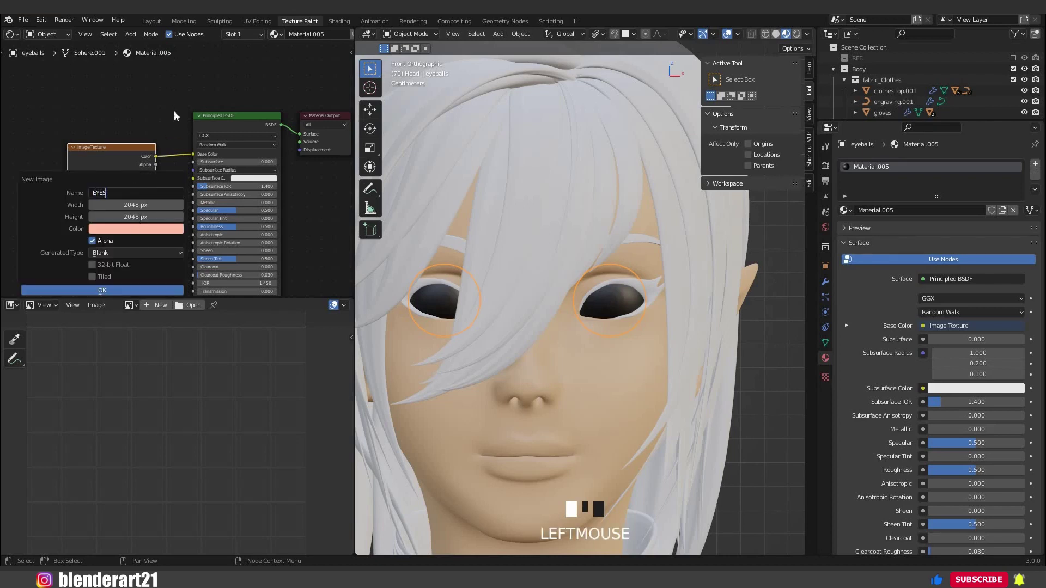
{"action": "left_click", "coordinate": [135, 228]}
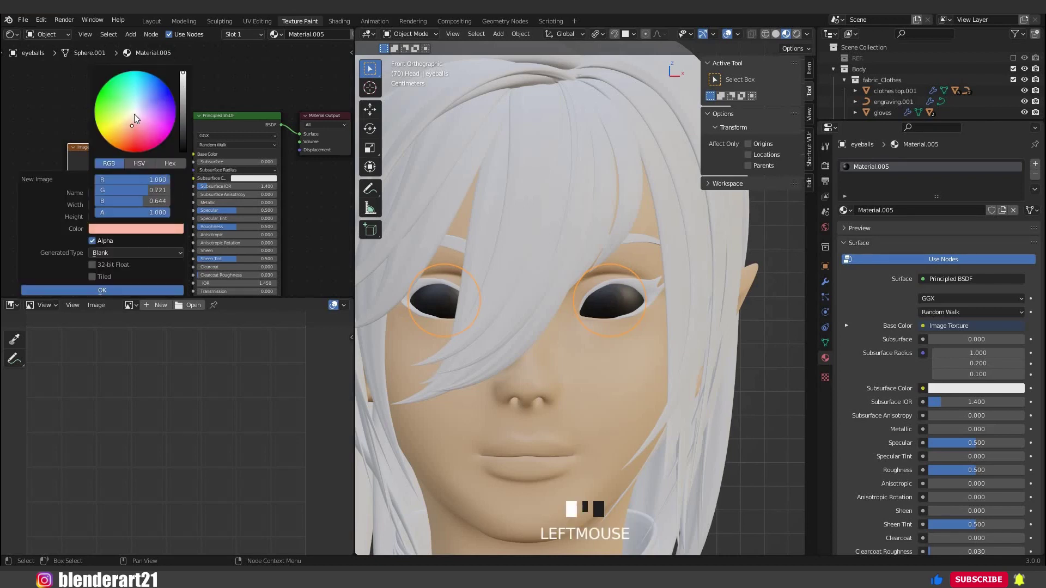
{"action": "left_click_drag", "start_coordinate": [112, 330], "coordinate": [120, 300]}
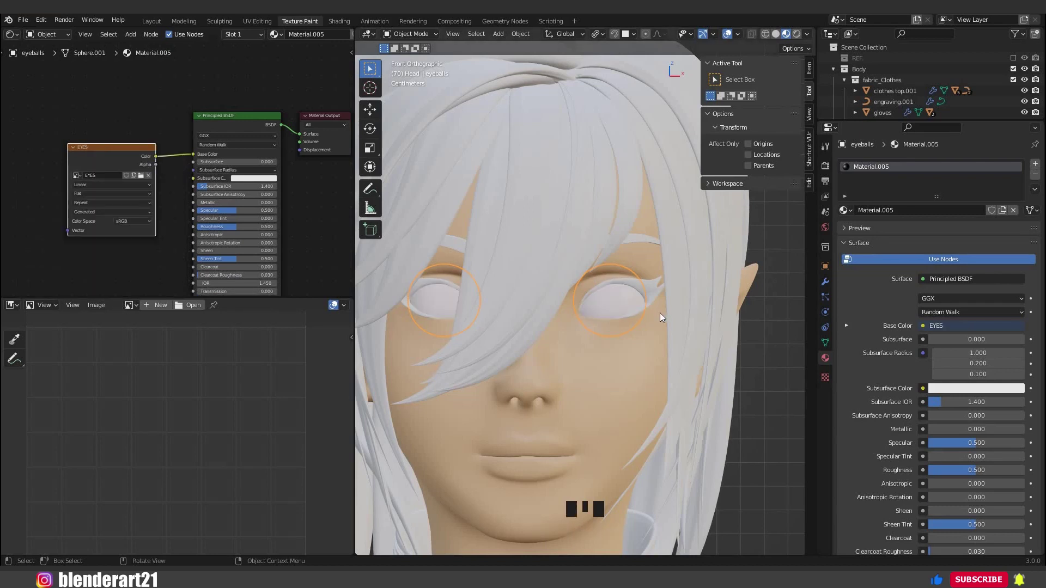
- Merge the two stacked areas into a single full-height Image Editor
{"action": "left_click_drag", "start_coordinate": [352, 299], "coordinate": [222, 180]}
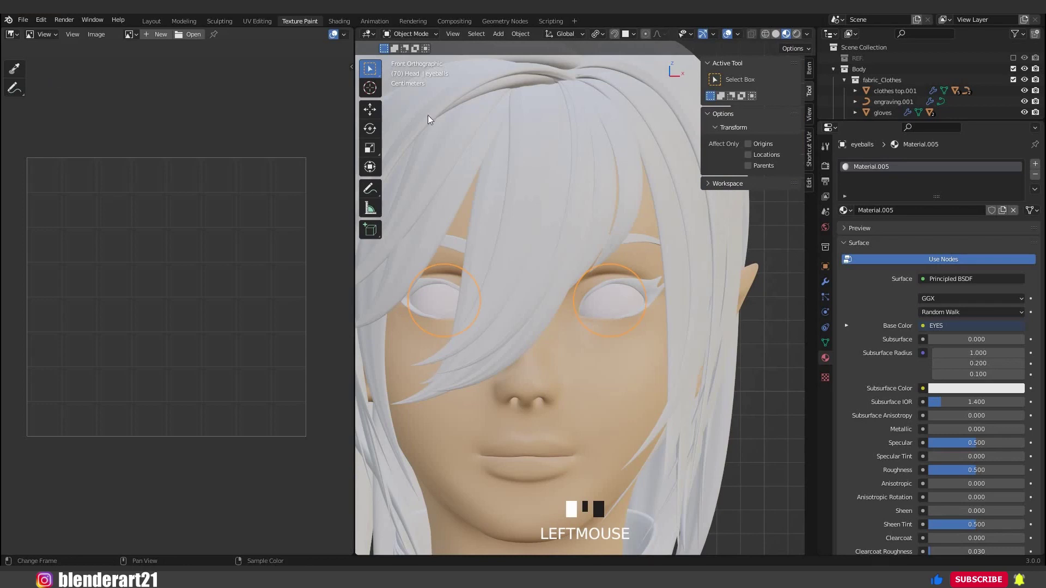
{"action": "left_click", "coordinate": [11, 35]}
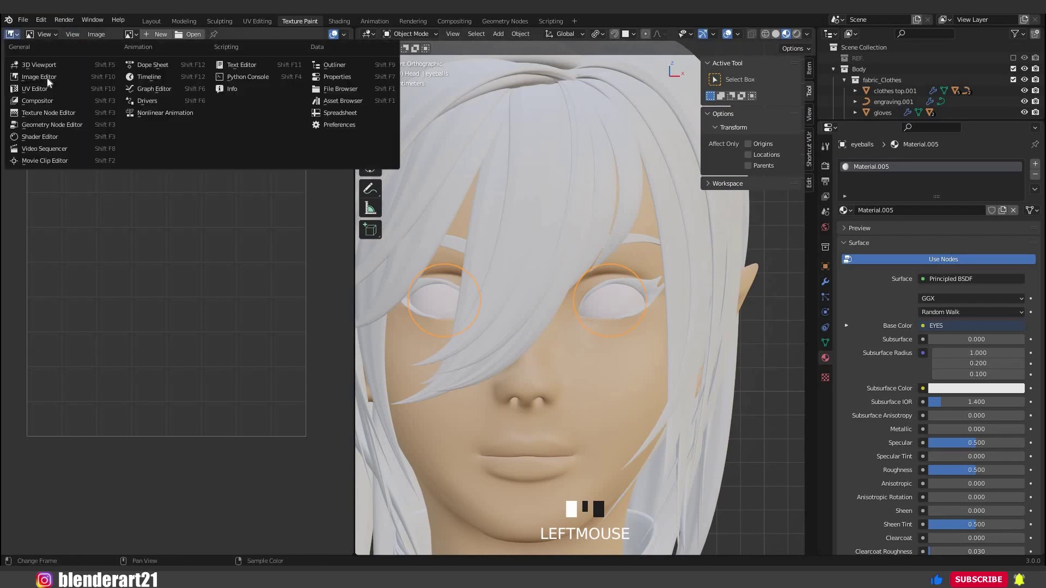
{"action": "left_click", "coordinate": [70, 77]}
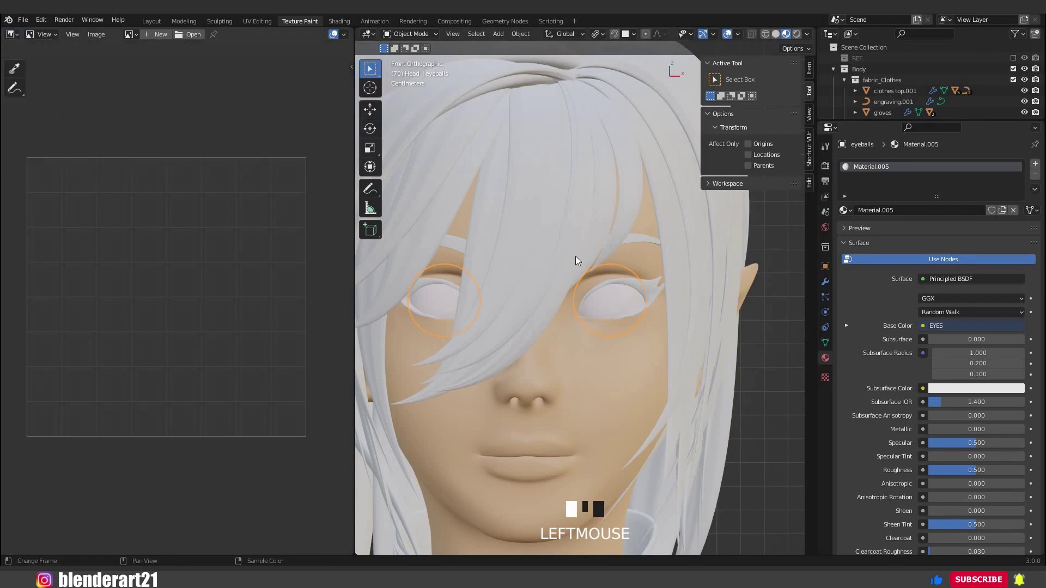
- Select the whole eyeball mesh, show the EYES image in the image editor and set both editors up for painting
{"action": "key", "text": "Tab"}
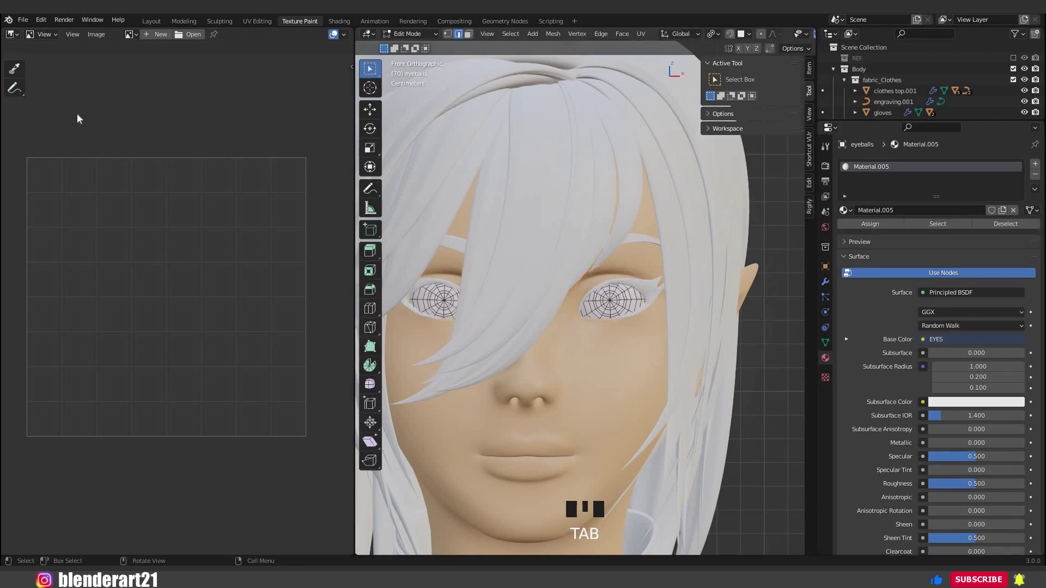
{"action": "key", "text": "a"}
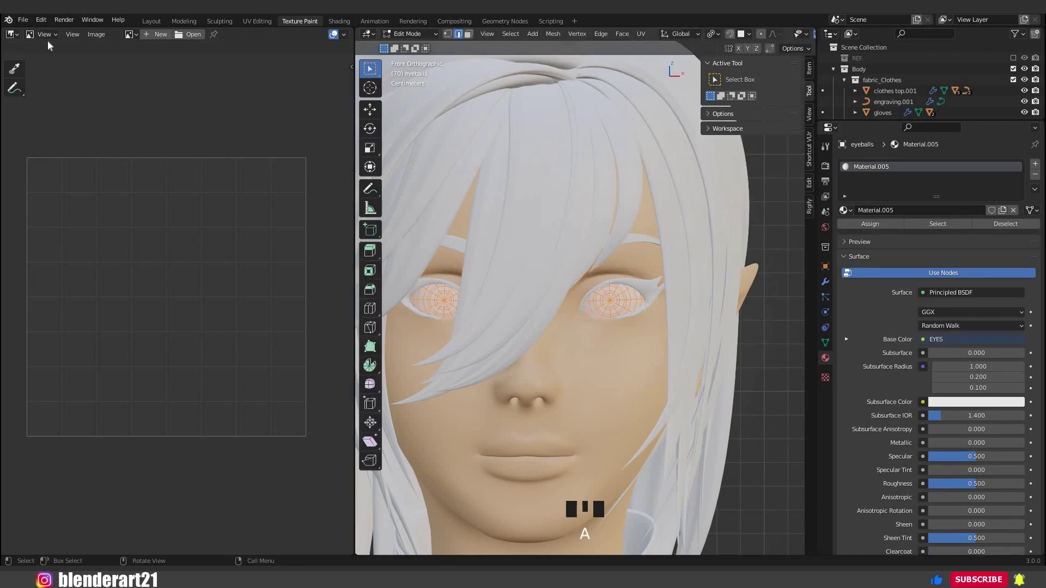
{"action": "left_click", "coordinate": [130, 34]}
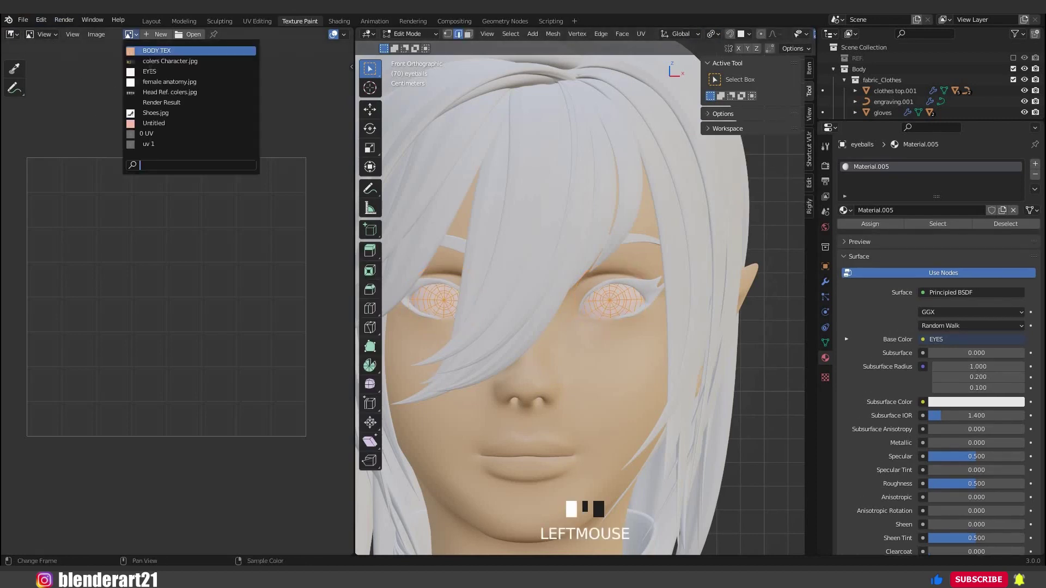
{"action": "left_click", "coordinate": [215, 273]}
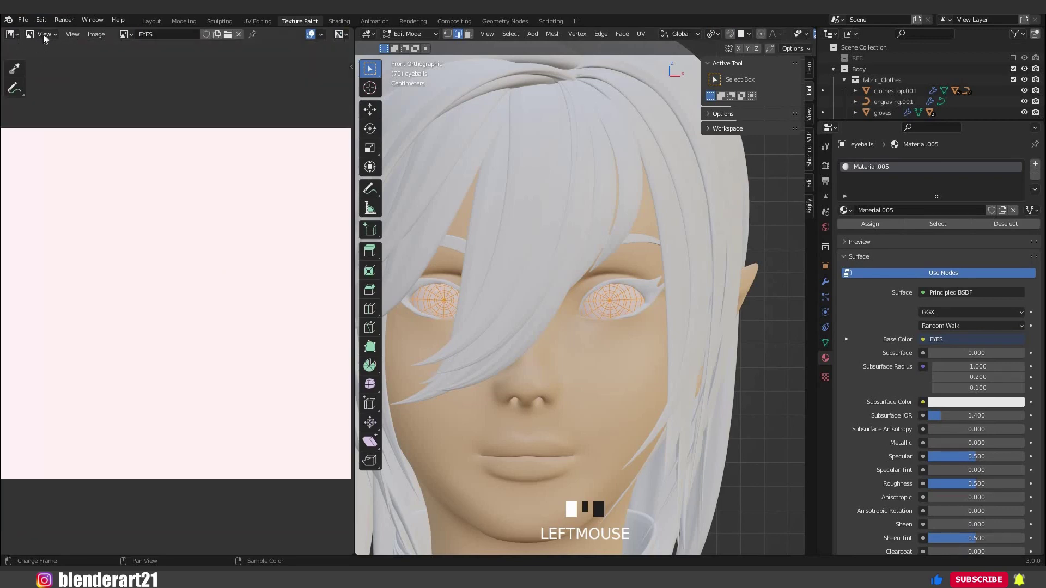
{"action": "left_click", "coordinate": [48, 60]}
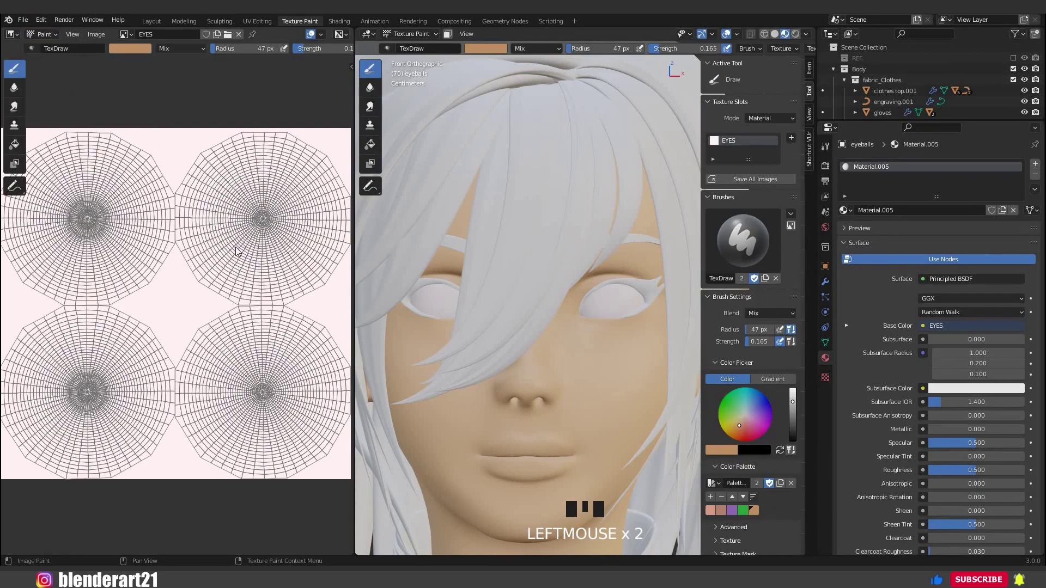
- Try brush strokes on the EYES texture to see which UV islands cover the visible eye, and undo them
{"action": "scroll", "coordinate": [243, 228], "scroll_direction": "down", "scroll_amount": 2}
{"action": "scroll", "coordinate": [240, 251], "scroll_direction": "up", "scroll_amount": 2}
{"action": "left_click", "coordinate": [207, 303]}
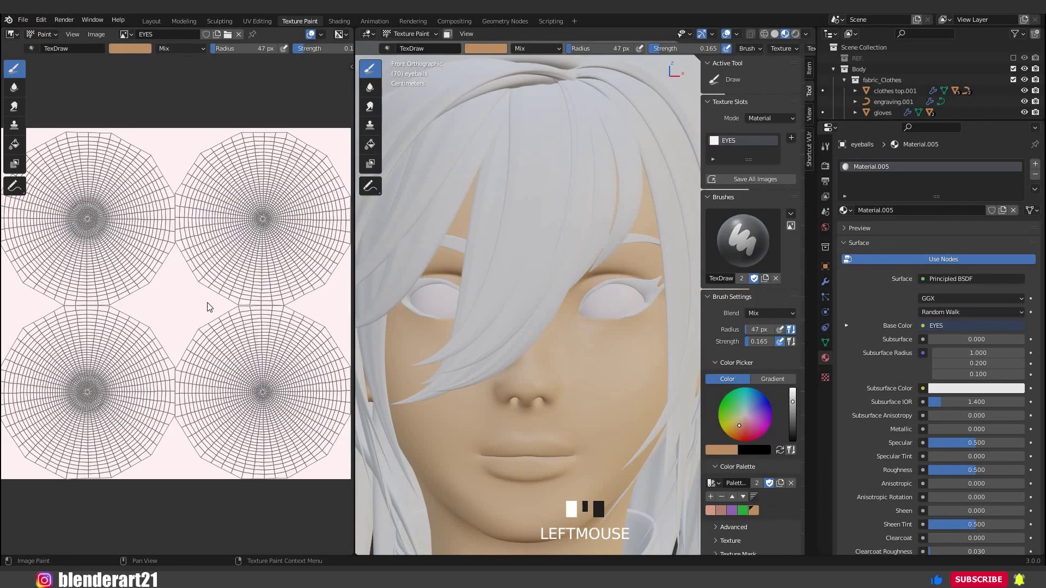
{"action": "middle_click_drag", "start_coordinate": [589, 318], "coordinate": [489, 318]}
{"action": "middle_click_drag", "start_coordinate": [507, 272], "coordinate": [577, 280], "text": "shift"}
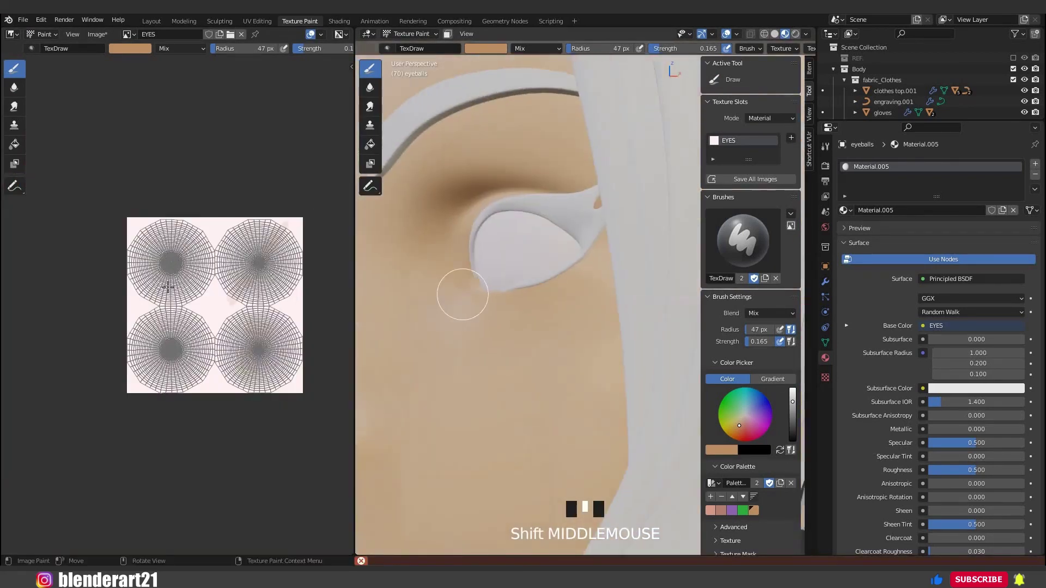
{"action": "left_click", "coordinate": [174, 277]}
{"action": "key", "text": "ctrl+z"}
{"action": "key", "text": "ctrl+z"}
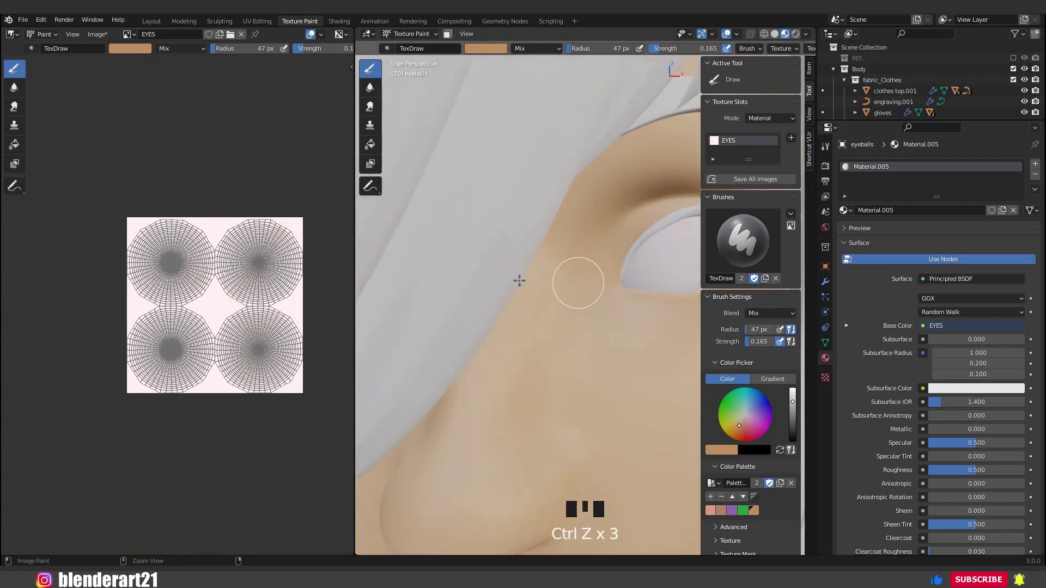
- Try dabbing a black pupil onto the centre of the visible eyeball with a 47 px brush at full strength
{"action": "key", "text": "ctrl+z"}
{"action": "left_click", "coordinate": [583, 294]}
{"action": "scroll", "coordinate": [575, 299], "scroll_direction": "up", "scroll_amount": 6}
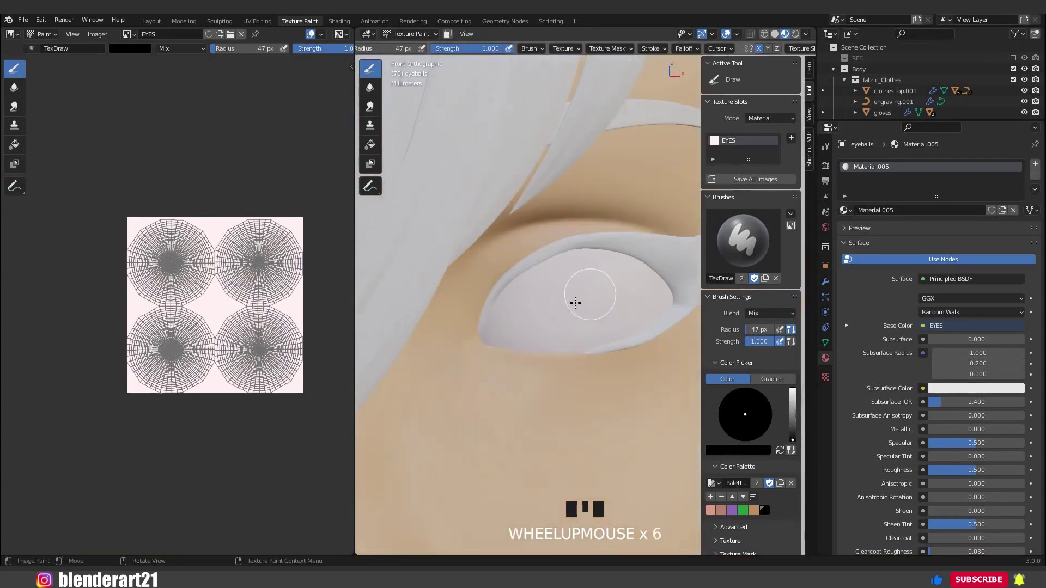
{"action": "scroll", "coordinate": [575, 305], "scroll_direction": "up", "scroll_amount": 1}
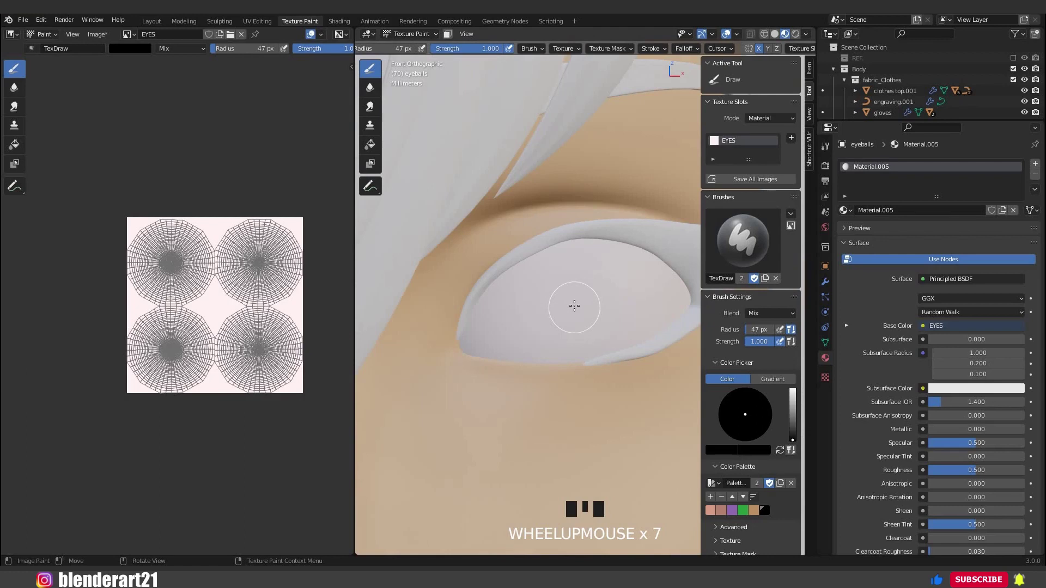
{"action": "left_click", "coordinate": [574, 306]}
{"action": "left_click", "coordinate": [574, 306]}
{"action": "left_click", "coordinate": [575, 306]}
{"action": "left_click", "coordinate": [574, 305]}
{"action": "scroll", "coordinate": [608, 326], "scroll_direction": "down", "scroll_amount": 10}
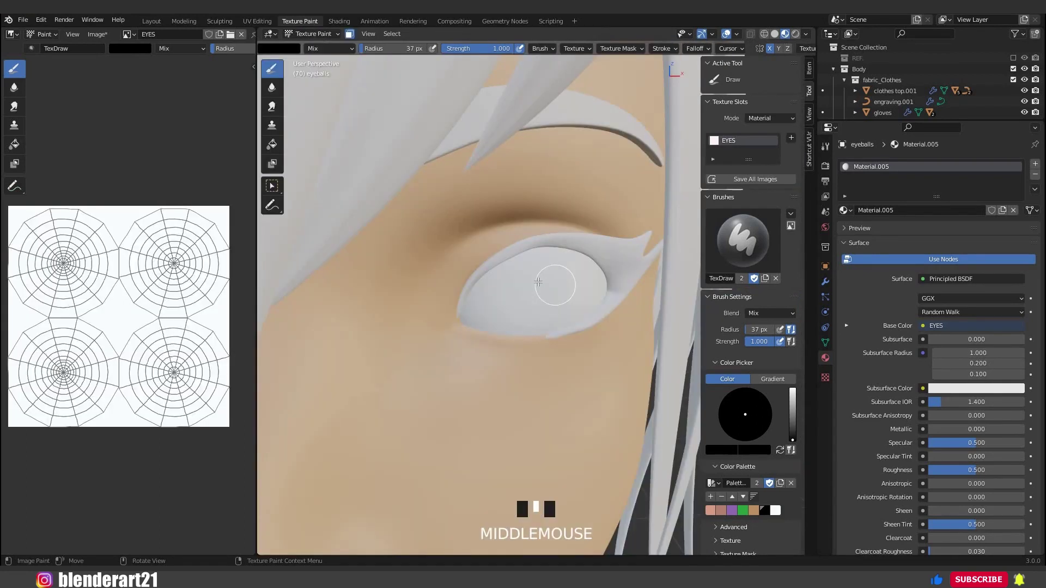
- Select the centre of the visible eyeball's mesh and grow the selection by one ring to cover the pupil faces
{"action": "key", "text": "Tab"}
{"action": "middle_click_drag", "start_coordinate": [537, 289], "coordinate": [553, 272]}
{"action": "scroll", "coordinate": [550, 273], "scroll_direction": "up", "scroll_amount": 2}
{"action": "scroll", "coordinate": [551, 273], "scroll_direction": "down", "scroll_amount": 5}
{"action": "scroll", "coordinate": [551, 283], "scroll_direction": "up", "scroll_amount": 4}
{"action": "key", "text": "1"}
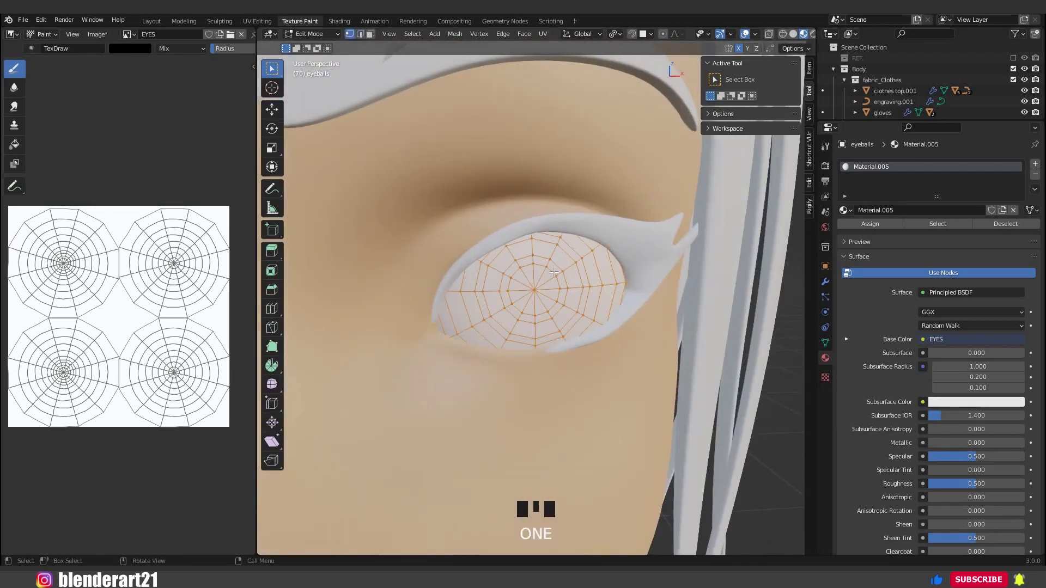
{"action": "left_click", "coordinate": [507, 292]}
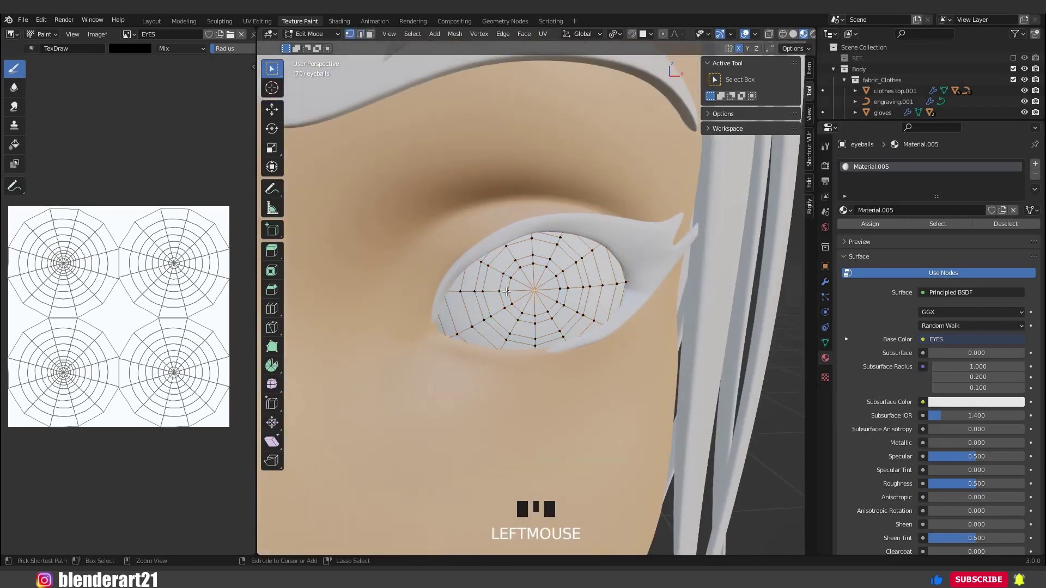
{"action": "key", "text": "ctrl+KP_Add"}
- Return to Texture Paint, limit painting to the selected faces and fill the pupil with black at full strength
{"action": "scroll", "coordinate": [512, 279], "scroll_direction": "up", "scroll_amount": 2}
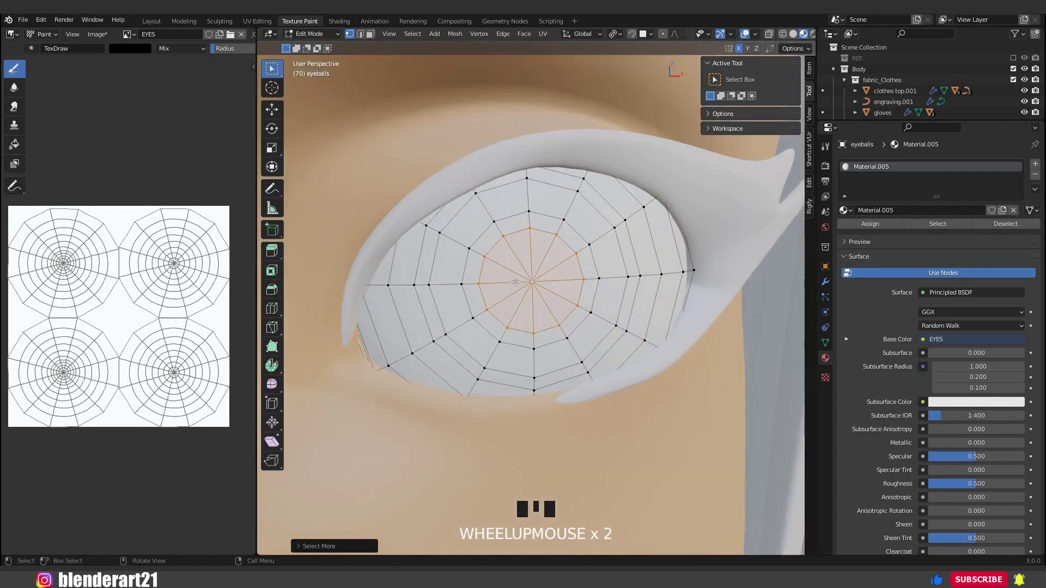
{"action": "middle_click_drag", "start_coordinate": [512, 279], "coordinate": [604, 247]}
{"action": "key", "text": "ctrl+Tab"}
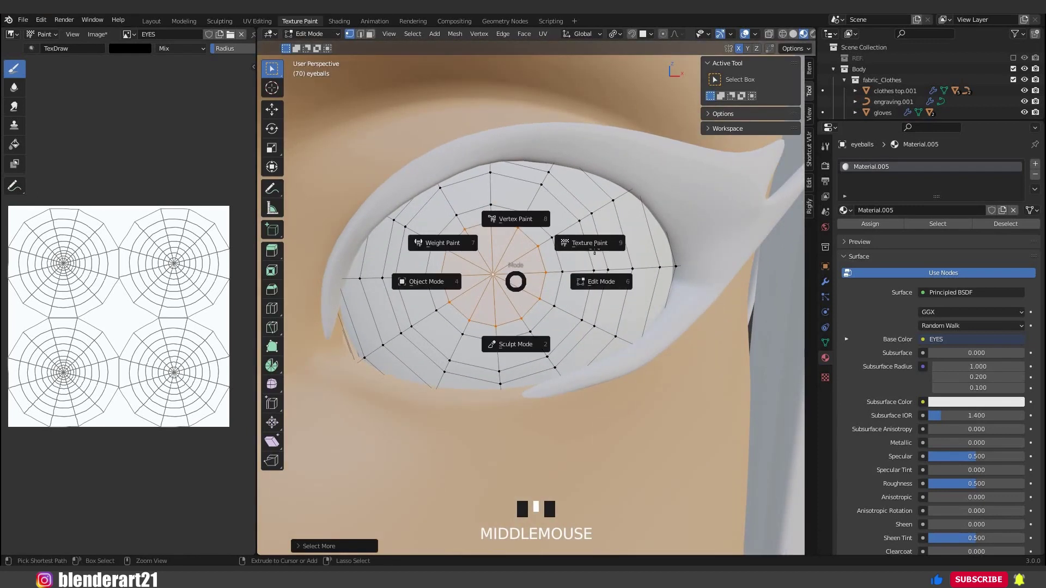
{"action": "left_click", "coordinate": [584, 244]}
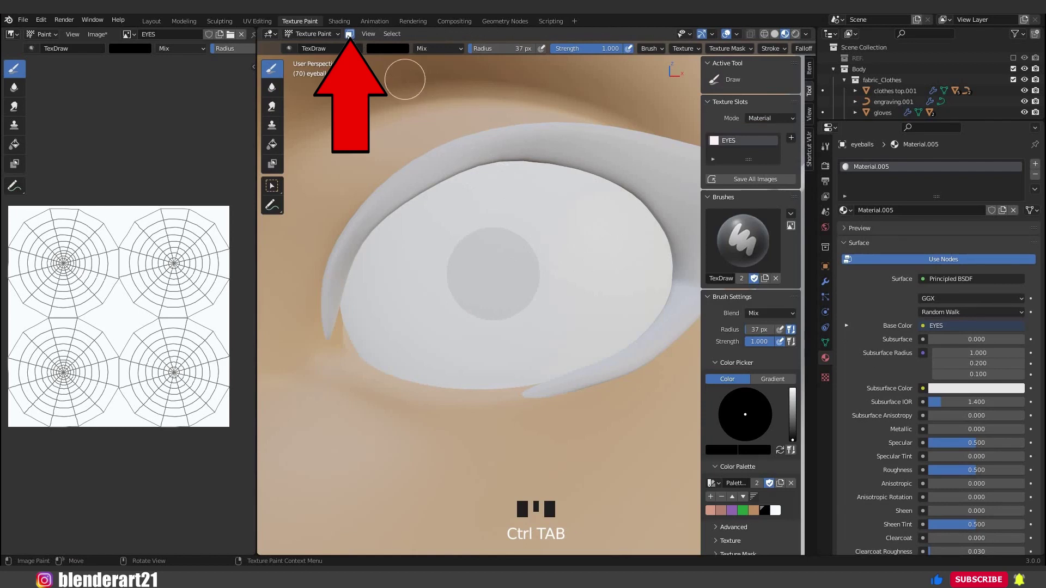
{"action": "left_click", "coordinate": [349, 36]}
{"action": "left_click", "coordinate": [349, 36]}
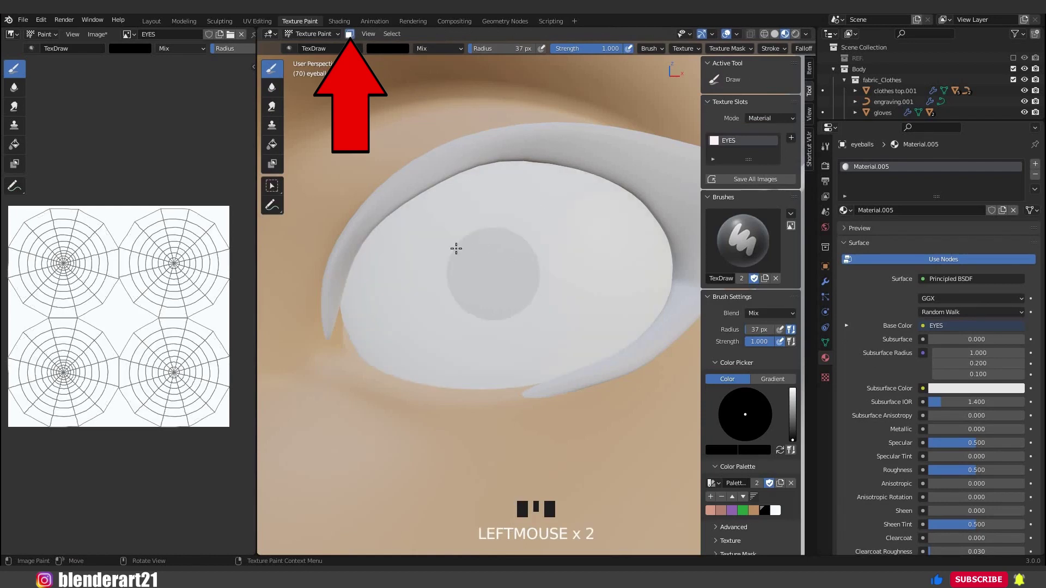
{"action": "mouse_move", "coordinate": [524, 244]}
{"action": "left_mouse_down"}
{"action": "mouse_move", "coordinate": [518, 283]}
{"action": "mouse_move", "coordinate": [472, 341]}
{"action": "mouse_move", "coordinate": [480, 330]}
{"action": "left_mouse_up"}
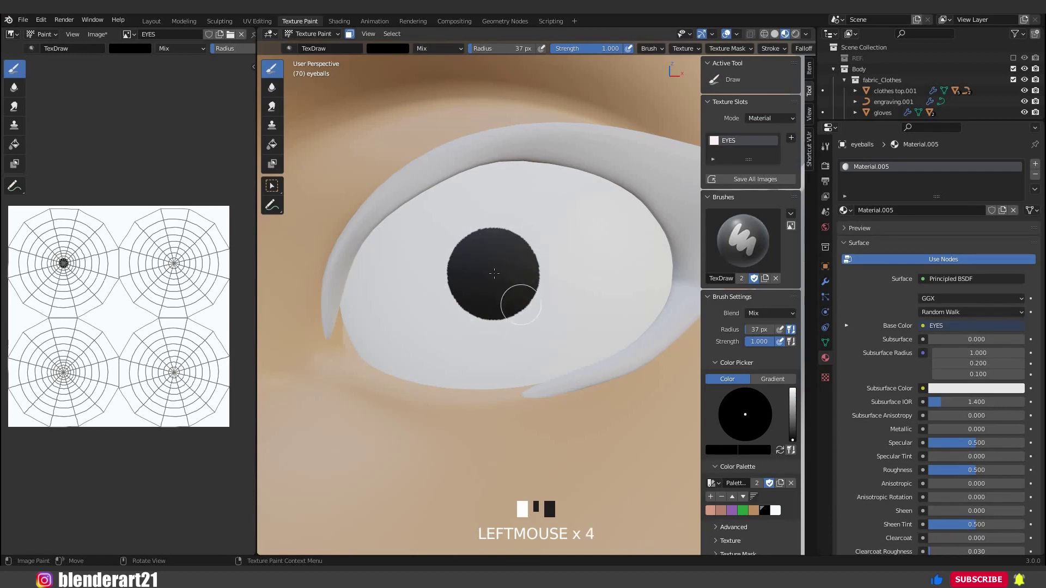
- Select the matching pupil faces on the other eyeball and paint them black
{"action": "scroll", "coordinate": [555, 279], "scroll_direction": "down", "scroll_amount": 4}
{"action": "middle_click_drag", "start_coordinate": [555, 279], "coordinate": [475, 299]}
{"action": "key", "text": "Tab"}
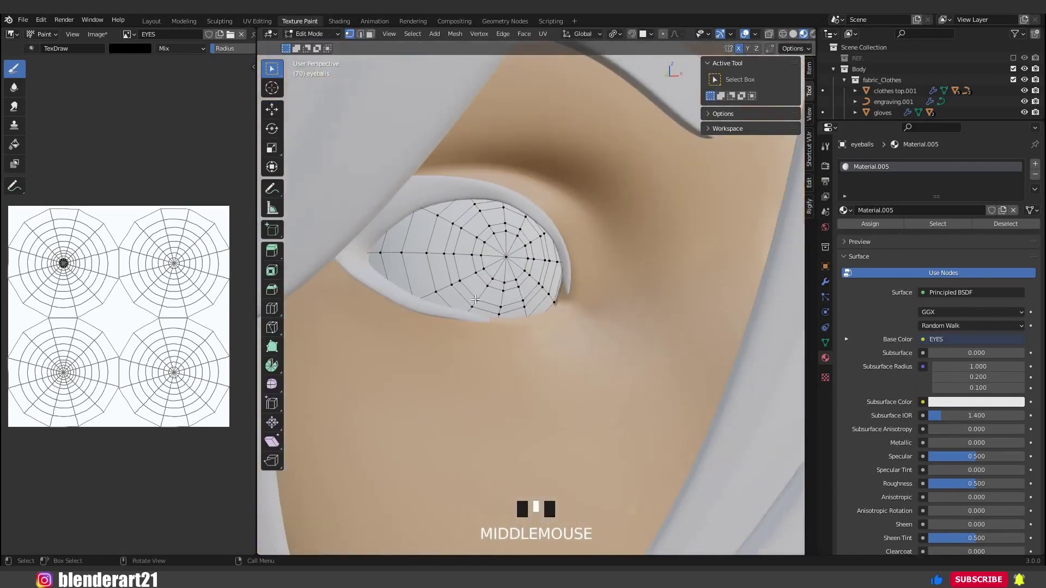
{"action": "left_click", "coordinate": [475, 299]}
{"action": "key", "text": "ctrl+KP_Add"}
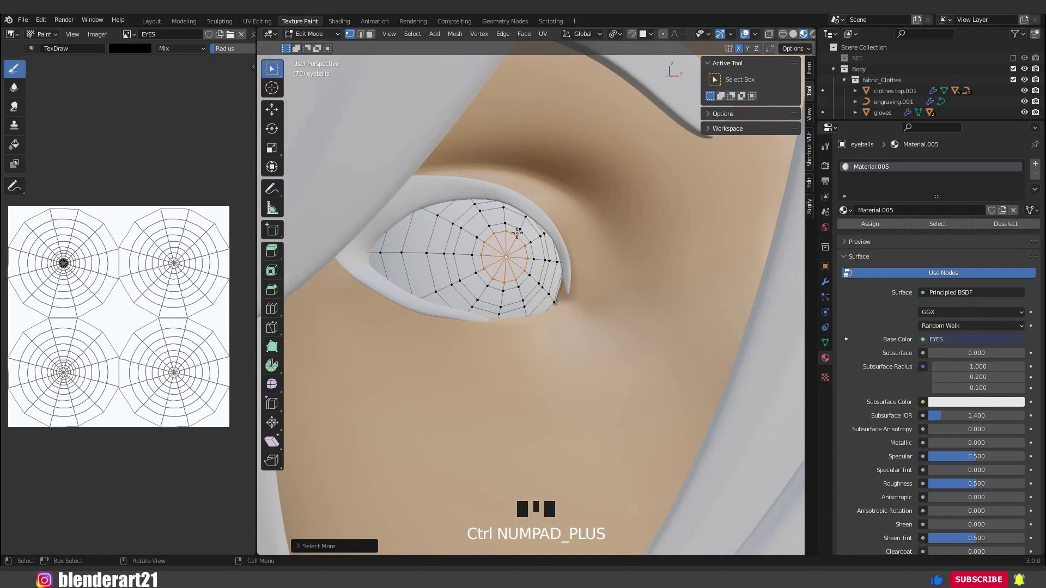
{"action": "key", "text": "Tab"}
{"action": "left_click", "coordinate": [519, 229]}
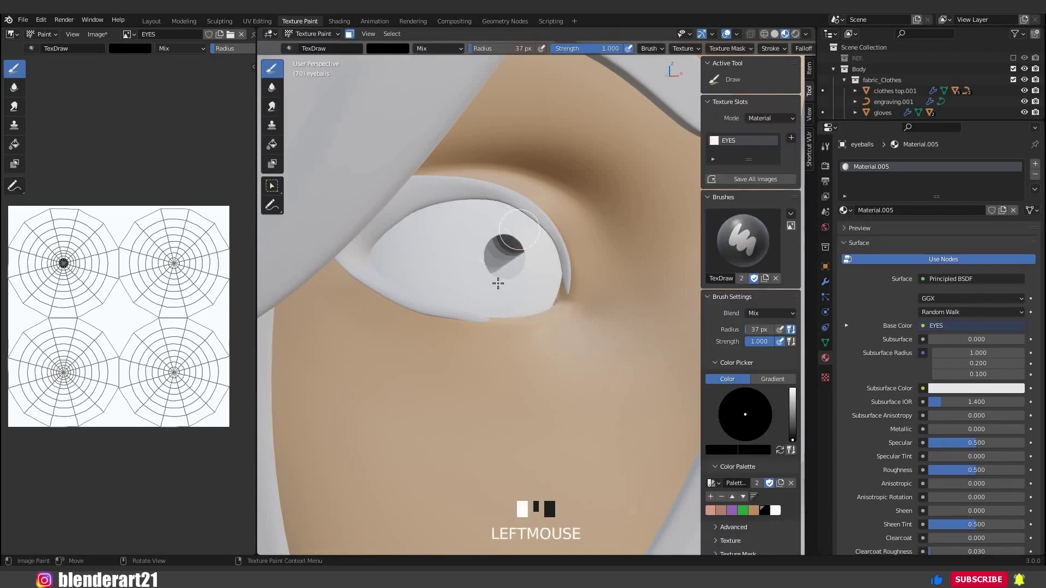
{"action": "left_click", "coordinate": [529, 269]}
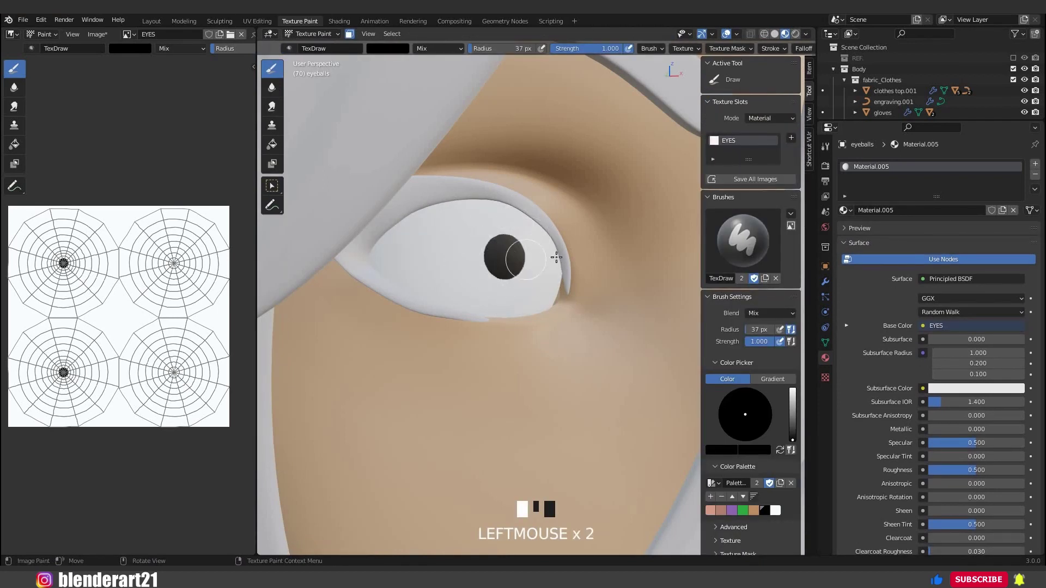
- Select the ring of faces directly around the pupil on both eyeballs
{"action": "scroll", "coordinate": [555, 257], "scroll_direction": "down", "scroll_amount": 5}
{"action": "middle_click_drag", "start_coordinate": [555, 258], "coordinate": [512, 261]}
{"action": "left_click", "coordinate": [515, 263], "text": "alt"}
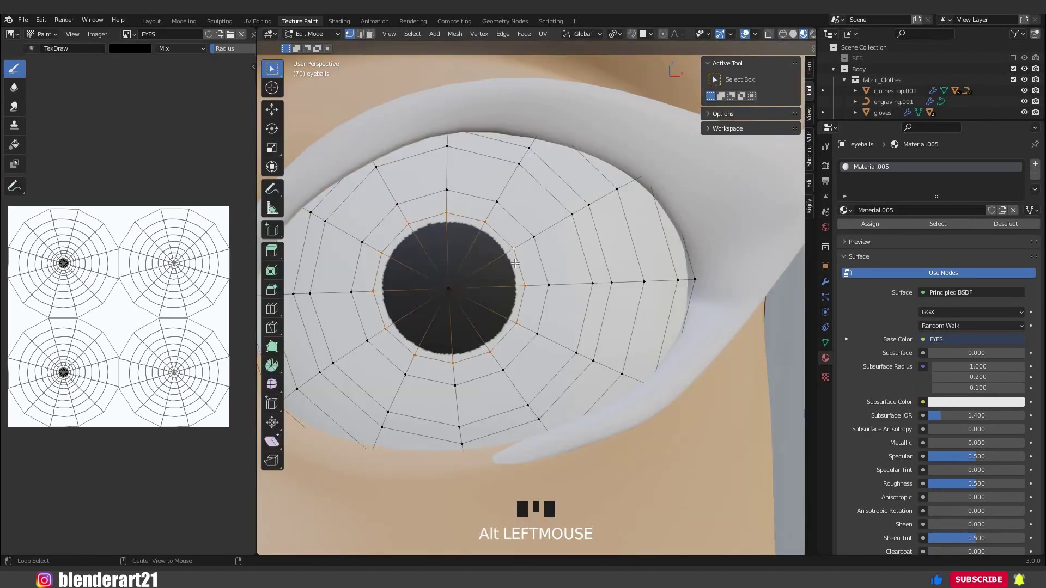
{"action": "left_click", "coordinate": [540, 272], "text": "alt+shift"}
{"action": "middle_click_drag", "start_coordinate": [537, 276], "coordinate": [419, 188]}
{"action": "scroll", "coordinate": [420, 188], "scroll_direction": "up", "scroll_amount": 3}
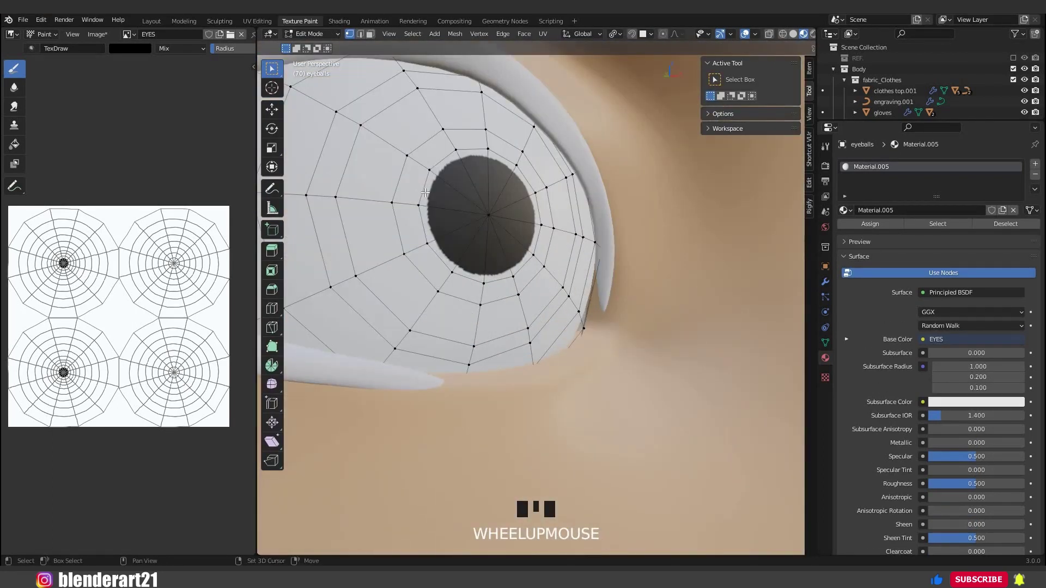
{"action": "left_click", "coordinate": [512, 220], "text": "alt+shift"}
{"action": "left_click", "coordinate": [492, 232], "text": "alt+shift"}
{"action": "scroll", "coordinate": [493, 232], "scroll_direction": "down", "scroll_amount": 4}
{"action": "middle_click_drag", "start_coordinate": [492, 232], "coordinate": [468, 207]}
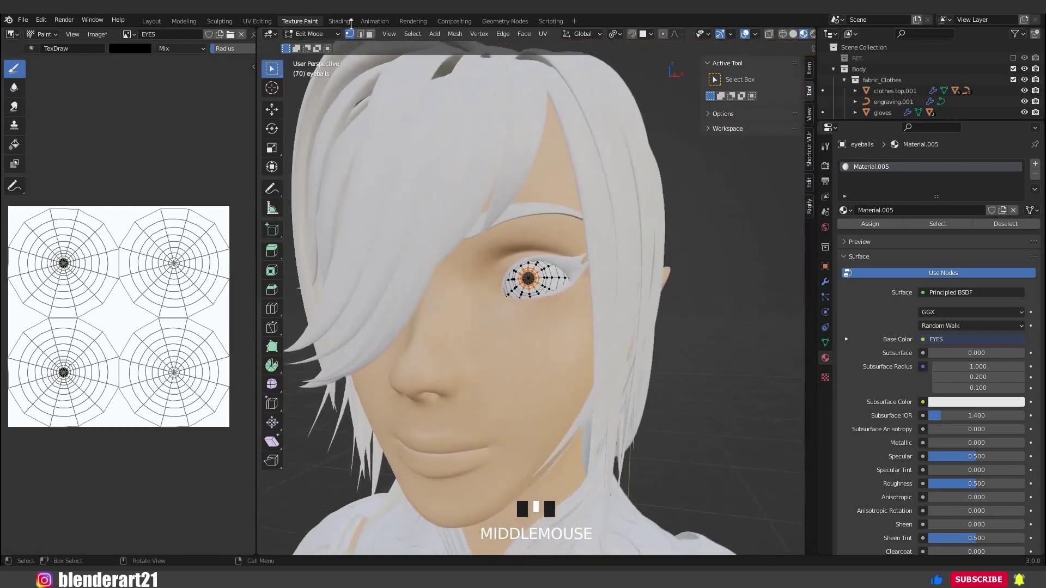
- Paint the masked rings around both pupils with the palette green, widening each iris by a further ring of faces
{"action": "scroll", "coordinate": [541, 284], "scroll_direction": "up", "scroll_amount": 2}
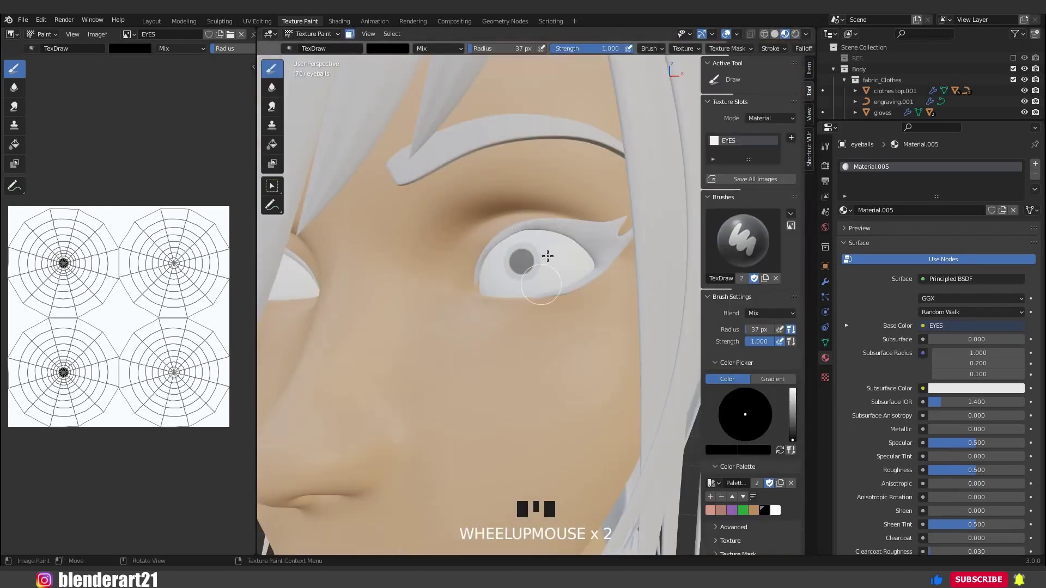
{"action": "scroll", "coordinate": [545, 257], "scroll_direction": "up", "scroll_amount": 1}
{"action": "left_click", "coordinate": [742, 510]}
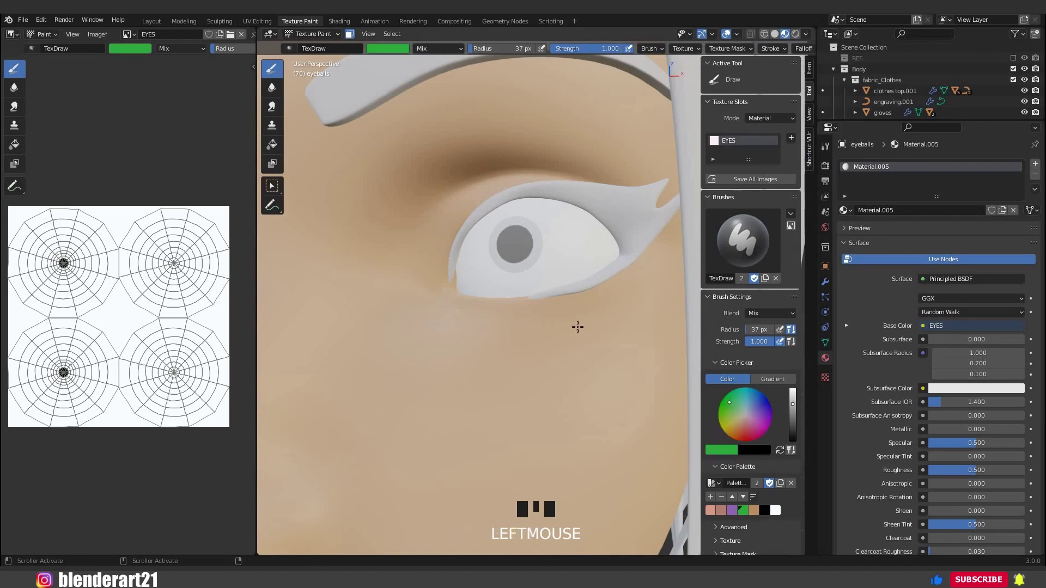
{"action": "mouse_move", "coordinate": [577, 325]}
{"action": "middle_mouse_down"}
{"action": "mouse_move", "coordinate": [557, 341]}
{"action": "mouse_move", "coordinate": [612, 334]}
{"action": "middle_mouse_up"}
{"action": "mouse_move", "coordinate": [612, 334]}
{"action": "left_mouse_down"}
{"action": "mouse_move", "coordinate": [625, 346]}
{"action": "mouse_move", "coordinate": [540, 343]}
{"action": "left_mouse_up"}
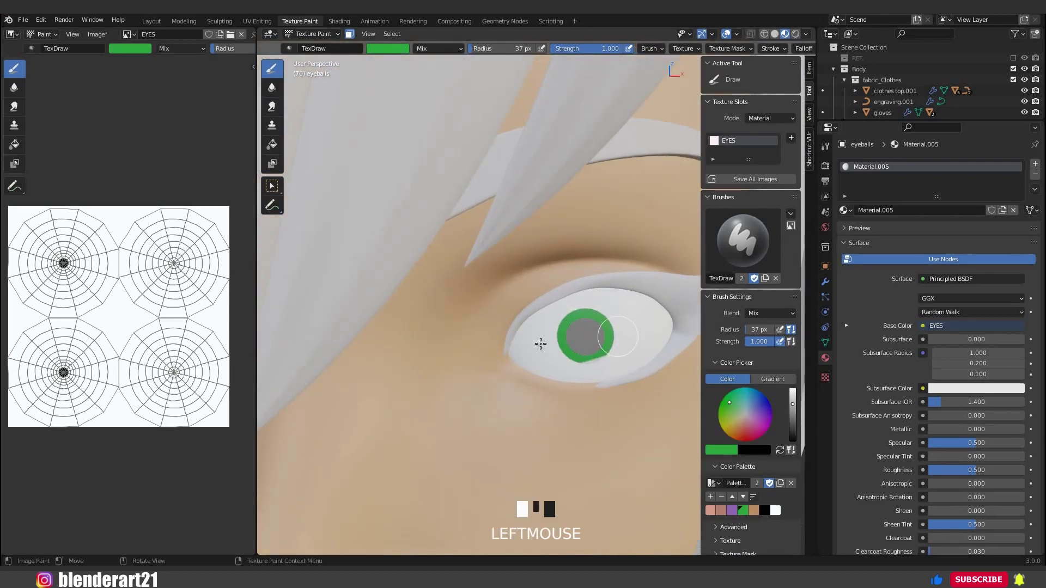
{"action": "scroll", "coordinate": [499, 349], "scroll_direction": "down", "scroll_amount": 3}
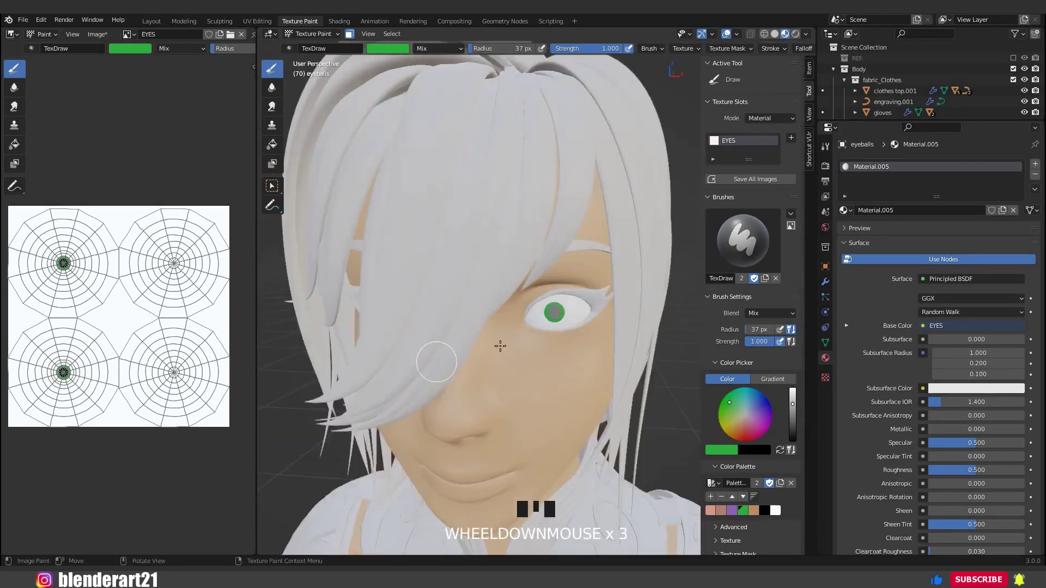
{"action": "middle_click_drag", "start_coordinate": [500, 343], "coordinate": [567, 327]}
{"action": "scroll", "coordinate": [486, 326], "scroll_direction": "up", "scroll_amount": 2}
{"action": "middle_click_drag", "start_coordinate": [486, 326], "coordinate": [495, 303]}
{"action": "scroll", "coordinate": [512, 284], "scroll_direction": "down", "scroll_amount": 2}
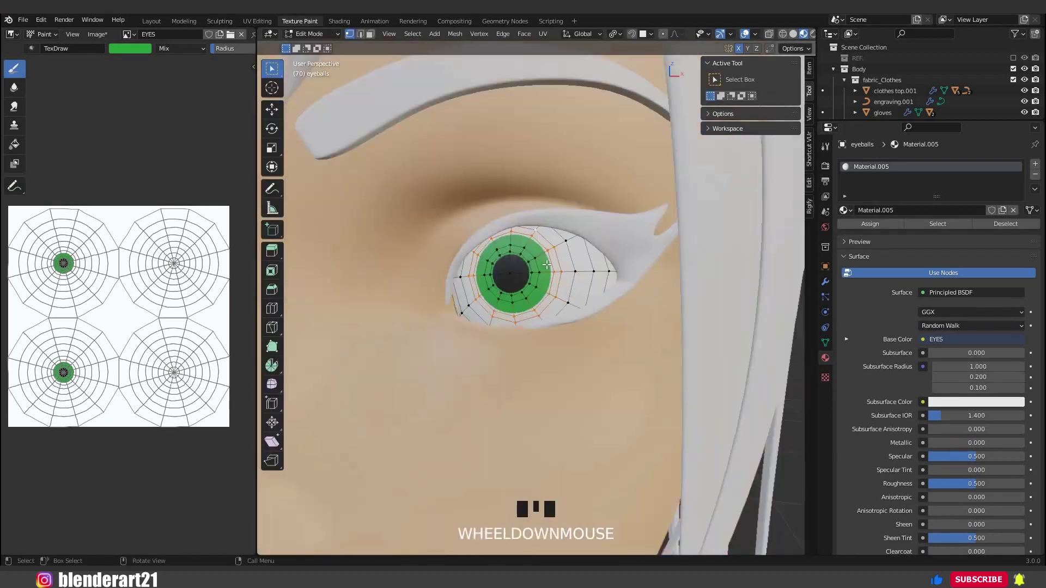
- Select the ring of faces just outside the green iris for the limbal ring and return to Texture Paint
{"action": "mouse_move", "coordinate": [469, 283]}
{"action": "middle_mouse_down"}
{"action": "mouse_move", "coordinate": [532, 269]}
{"action": "mouse_move", "coordinate": [712, 374]}
{"action": "mouse_move", "coordinate": [782, 512]}
{"action": "middle_mouse_up"}
{"action": "scroll", "coordinate": [531, 270], "scroll_direction": "up", "scroll_amount": 1}
{"action": "left_click", "coordinate": [553, 279], "text": "alt+shift"}
{"action": "left_click", "coordinate": [545, 255], "text": "alt+shift"}
{"action": "key", "text": "Tab"}
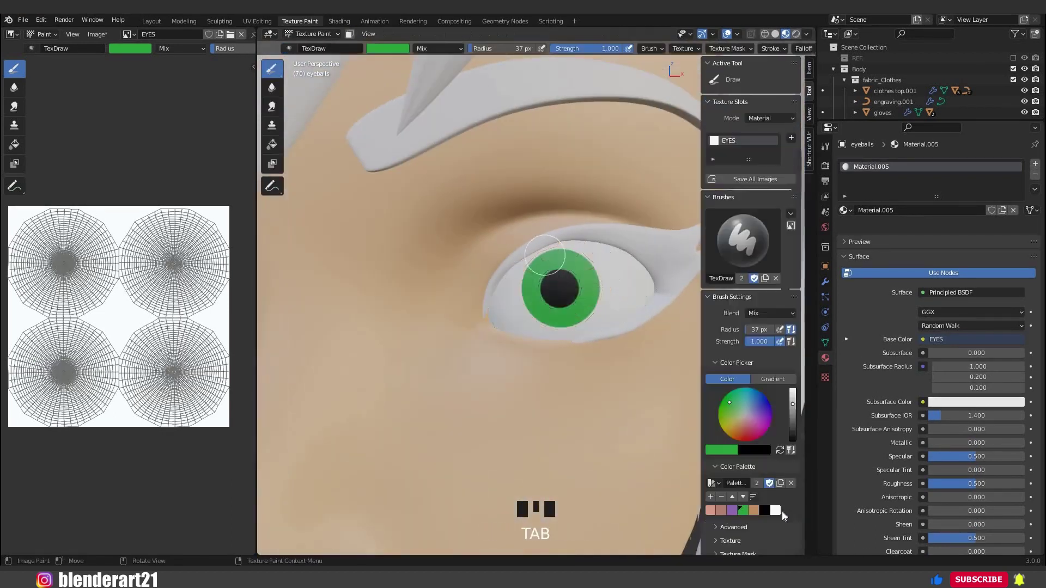
- Paint a black outline around the green iris, undoing the unmasked stroke and limiting the brush to the selected faces
{"action": "left_click", "coordinate": [765, 511]}
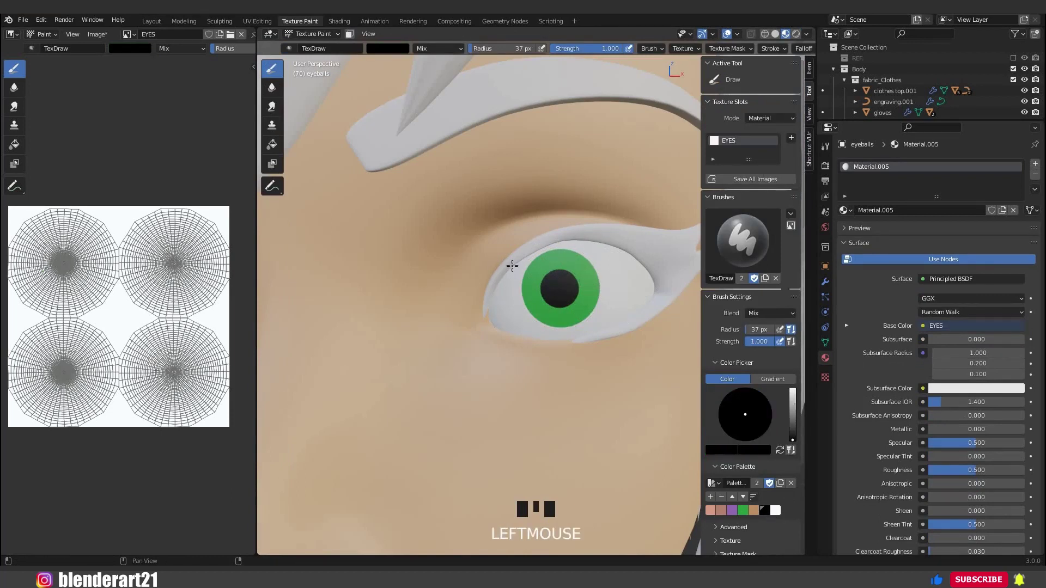
{"action": "mouse_move", "coordinate": [574, 241]}
{"action": "left_mouse_down"}
{"action": "mouse_move", "coordinate": [578, 252]}
{"action": "mouse_move", "coordinate": [512, 266]}
{"action": "left_mouse_up"}
{"action": "key", "text": "ctrl+z"}
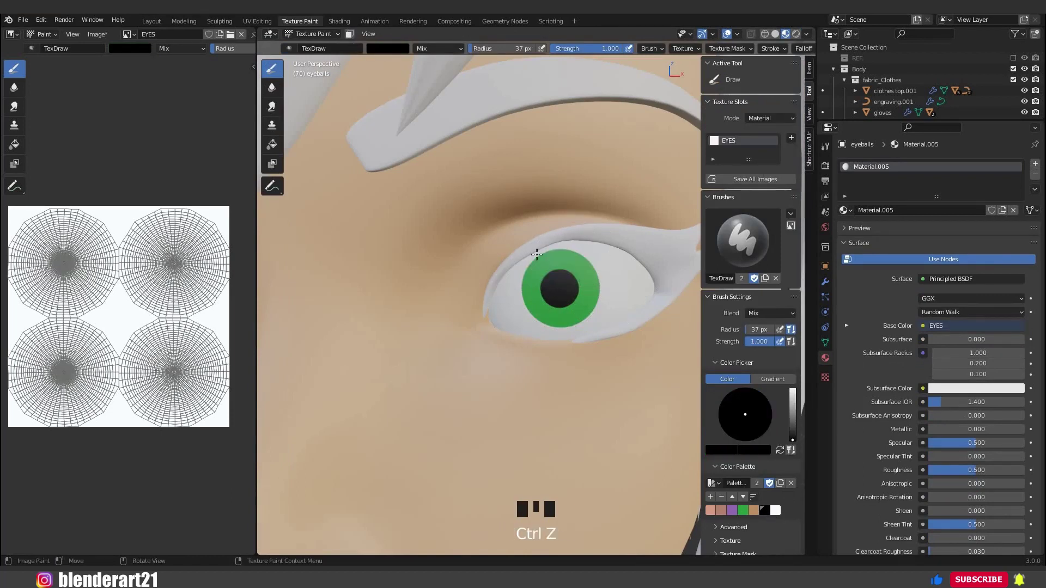
{"action": "left_click", "coordinate": [349, 34]}
{"action": "left_click", "coordinate": [574, 254]}
{"action": "mouse_move", "coordinate": [572, 248]}
{"action": "left_mouse_down"}
{"action": "mouse_move", "coordinate": [518, 283]}
{"action": "mouse_move", "coordinate": [545, 332]}
{"action": "mouse_move", "coordinate": [602, 311]}
{"action": "mouse_move", "coordinate": [550, 240]}
{"action": "left_mouse_up"}
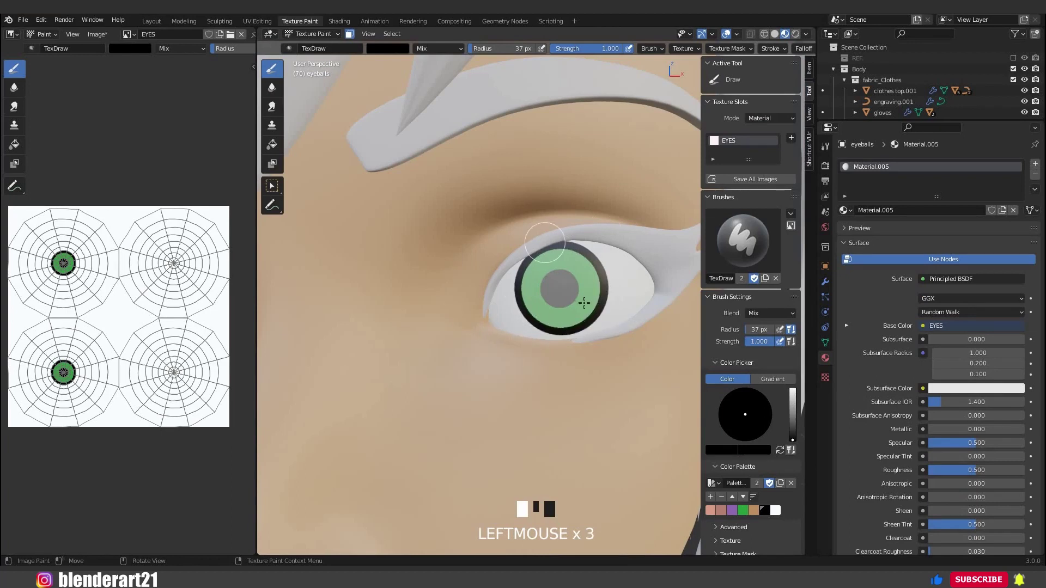
- Select only the green iris face rings on both eyeballs and set up masked painting with white
{"action": "mouse_move", "coordinate": [545, 283]}
{"action": "middle_mouse_down"}
{"action": "mouse_move", "coordinate": [545, 303]}
{"action": "mouse_move", "coordinate": [469, 256]}
{"action": "middle_mouse_up"}
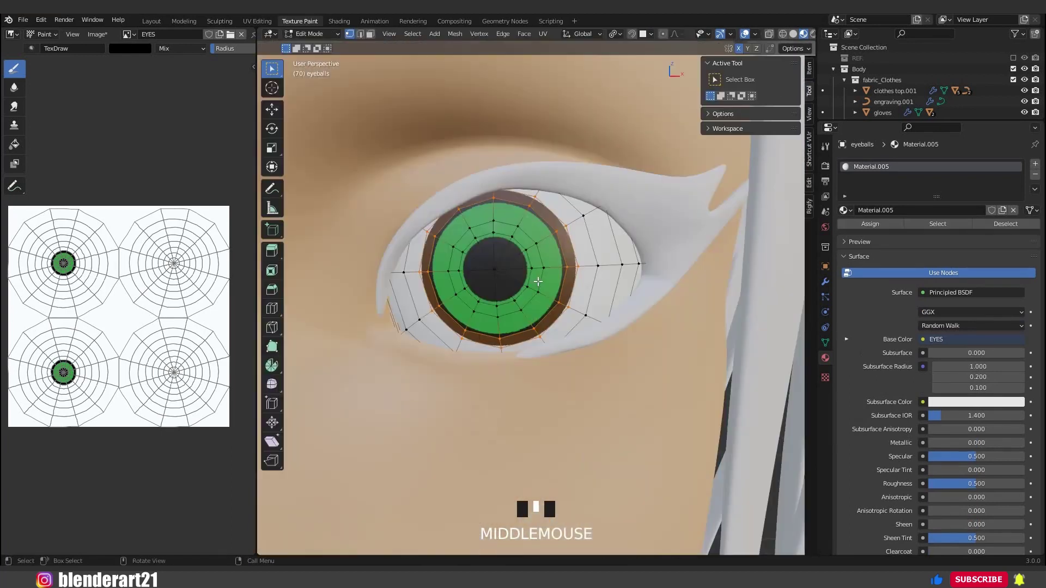
{"action": "left_click", "coordinate": [534, 281], "text": "alt"}
{"action": "left_click", "coordinate": [545, 272], "text": "alt+shift"}
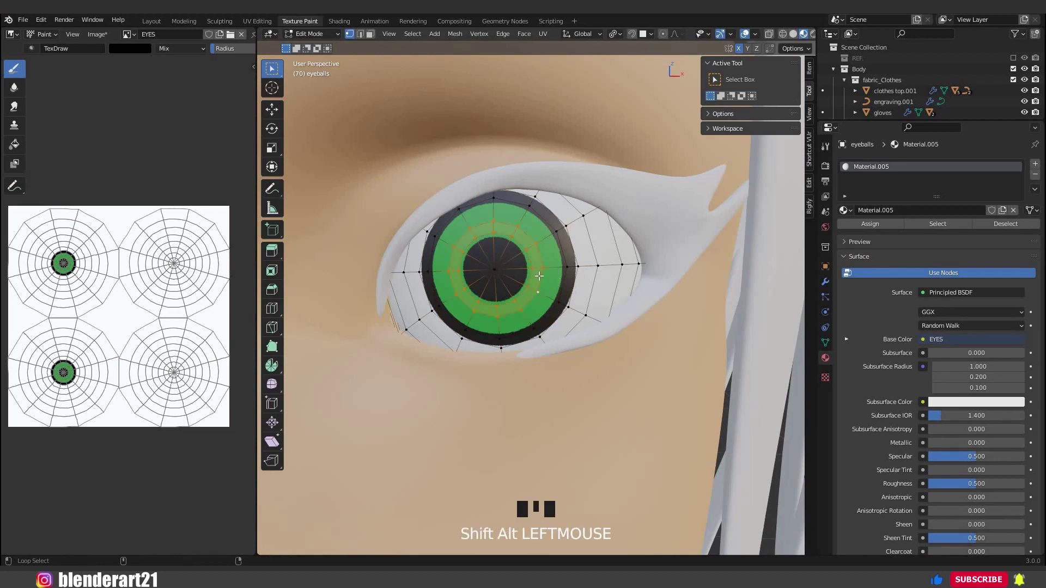
{"action": "left_click", "coordinate": [538, 276], "text": "alt+shift"}
{"action": "scroll", "coordinate": [539, 287], "scroll_direction": "down", "scroll_amount": 2}
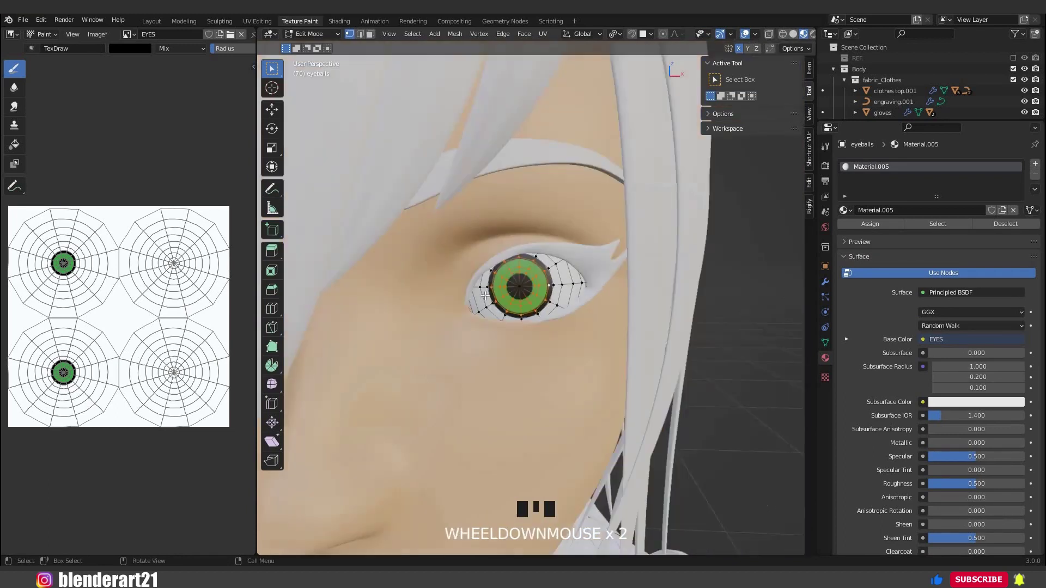
{"action": "middle_click_drag", "start_coordinate": [540, 286], "coordinate": [360, 296]}
{"action": "scroll", "coordinate": [333, 289], "scroll_direction": "up", "scroll_amount": 2}
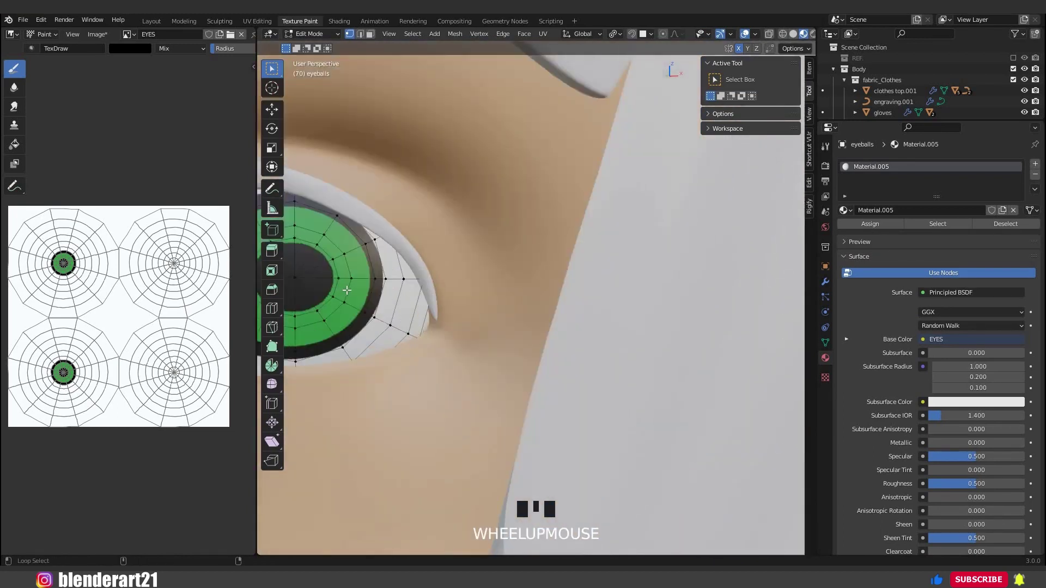
{"action": "left_click", "coordinate": [371, 292], "text": "alt+shift"}
{"action": "left_click", "coordinate": [372, 293], "text": "alt+shift"}
{"action": "left_click", "coordinate": [373, 294], "text": "alt+shift"}
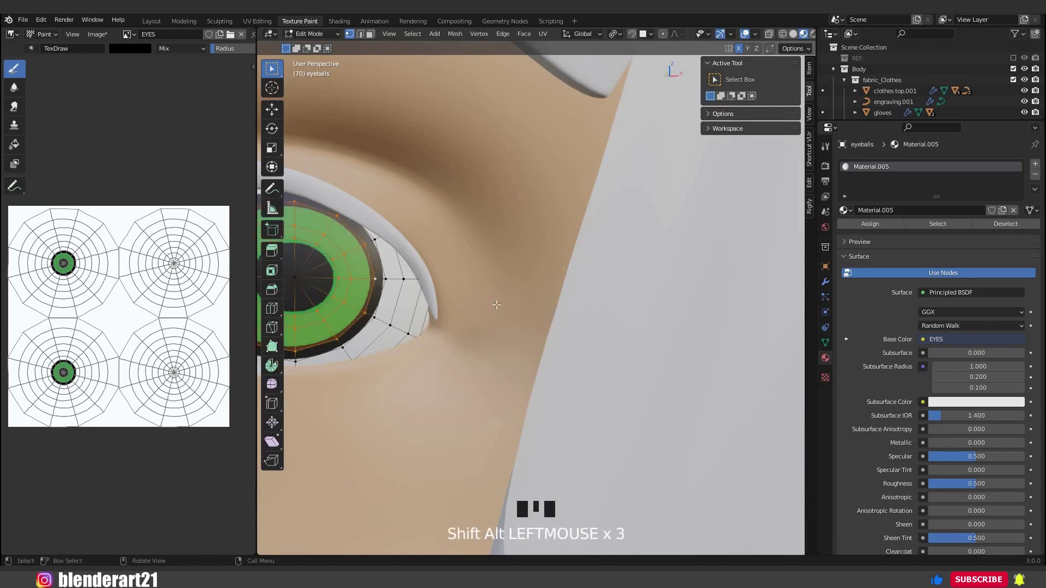
{"action": "middle_click_drag", "start_coordinate": [373, 294], "coordinate": [472, 290]}
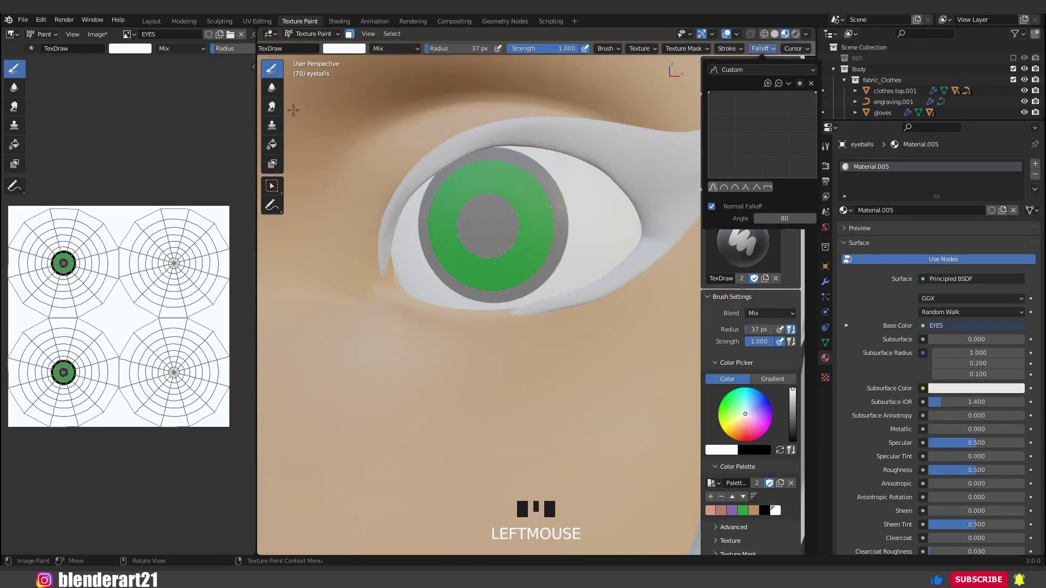
- Set the brush strength to 0.148, brush soft white highlights over the green iris and try smearing them
{"action": "key", "text": "ctrl+z"}
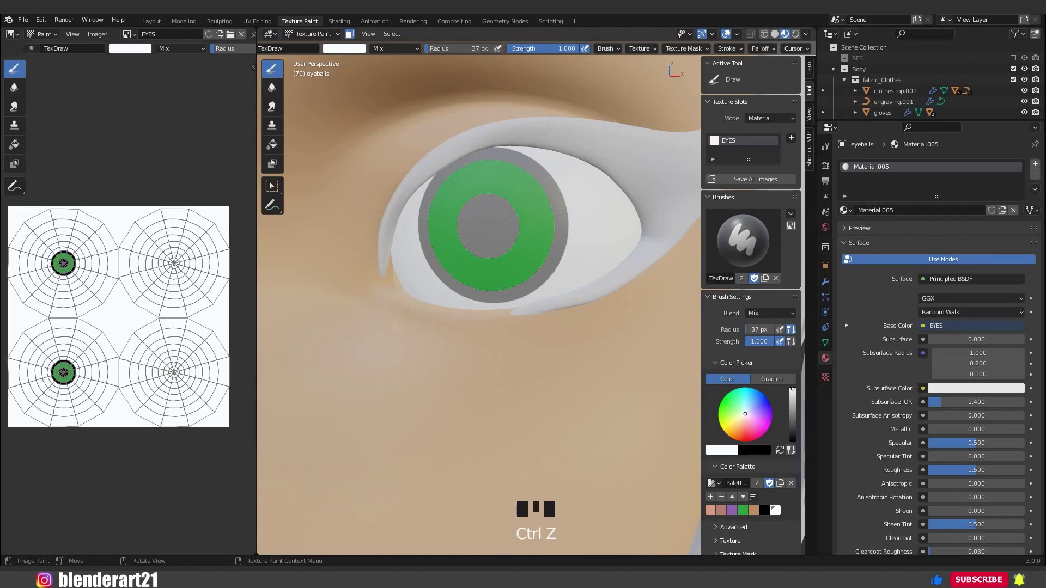
{"action": "left_click_drag", "start_coordinate": [561, 49], "coordinate": [499, 48]}
{"action": "mouse_move", "coordinate": [537, 247]}
{"action": "left_mouse_down"}
{"action": "mouse_move", "coordinate": [508, 271]}
{"action": "mouse_move", "coordinate": [456, 254]}
{"action": "mouse_move", "coordinate": [543, 224]}
{"action": "left_mouse_up"}
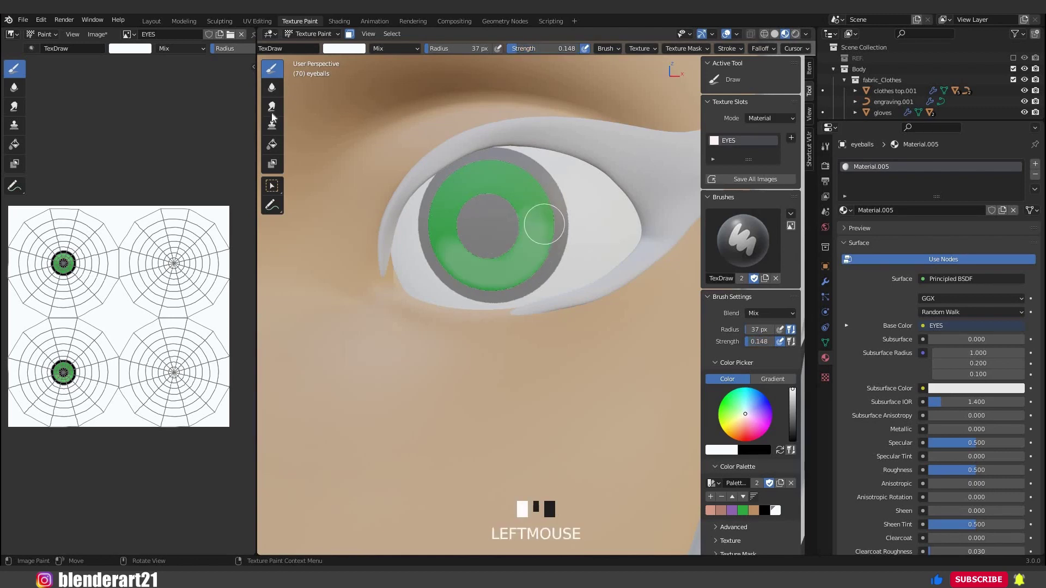
{"action": "left_click", "coordinate": [272, 107]}
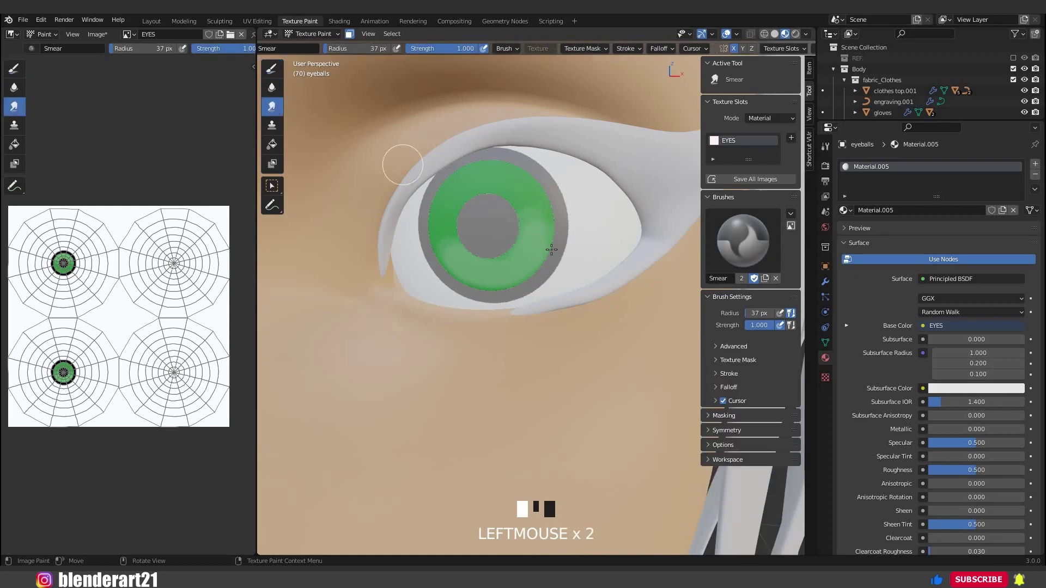
{"action": "key", "text": "ctrl+z"}
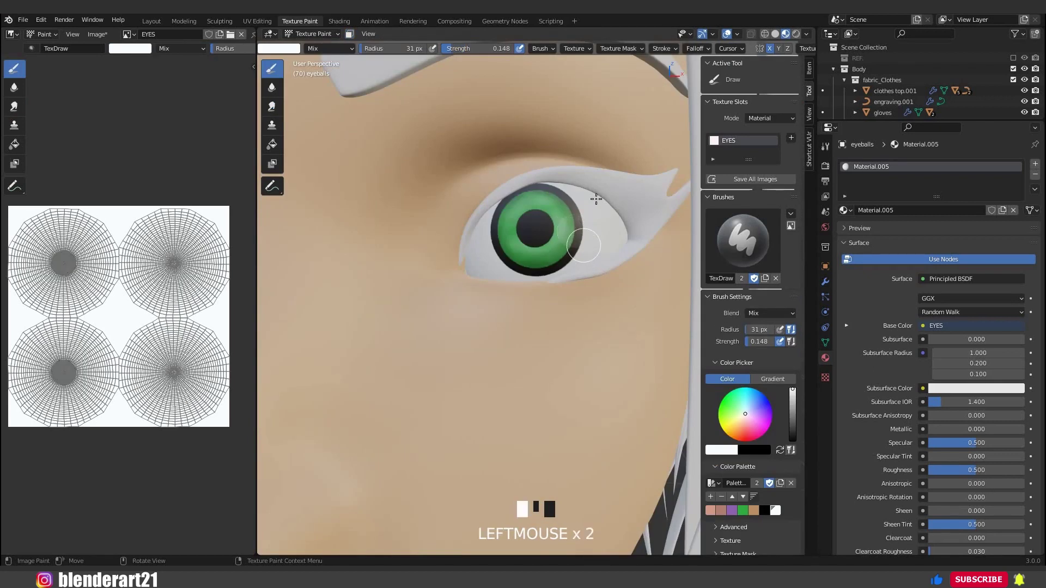
- Dab white reflections over the iris edge with an unmasked 31 px brush and check the eye from farther away
{"action": "scroll", "coordinate": [596, 187], "scroll_direction": "up", "scroll_amount": 2}
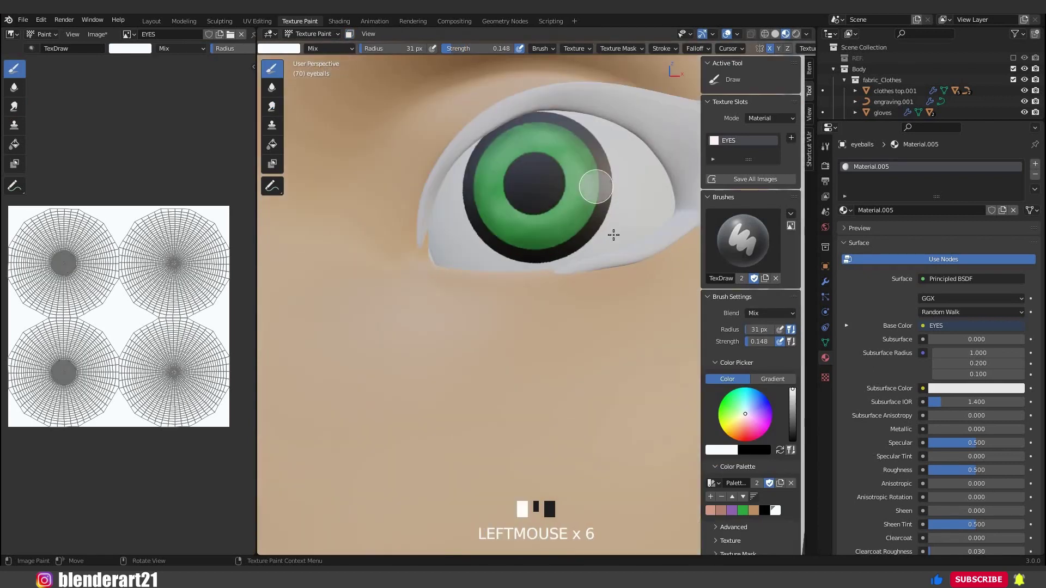
{"action": "scroll", "coordinate": [614, 235], "scroll_direction": "down", "scroll_amount": 2}
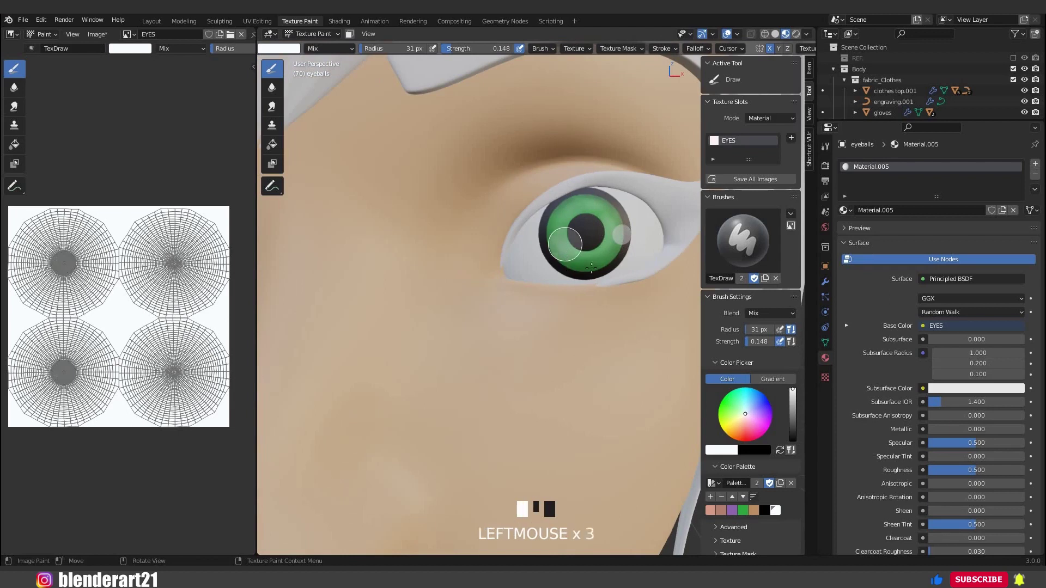
{"action": "scroll", "coordinate": [610, 256], "scroll_direction": "down", "scroll_amount": 3}
{"action": "middle_click_drag", "start_coordinate": [610, 256], "coordinate": [566, 290]}
{"action": "scroll", "coordinate": [571, 261], "scroll_direction": "up", "scroll_amount": 2}
{"action": "scroll", "coordinate": [547, 320], "scroll_direction": "down", "scroll_amount": 3}
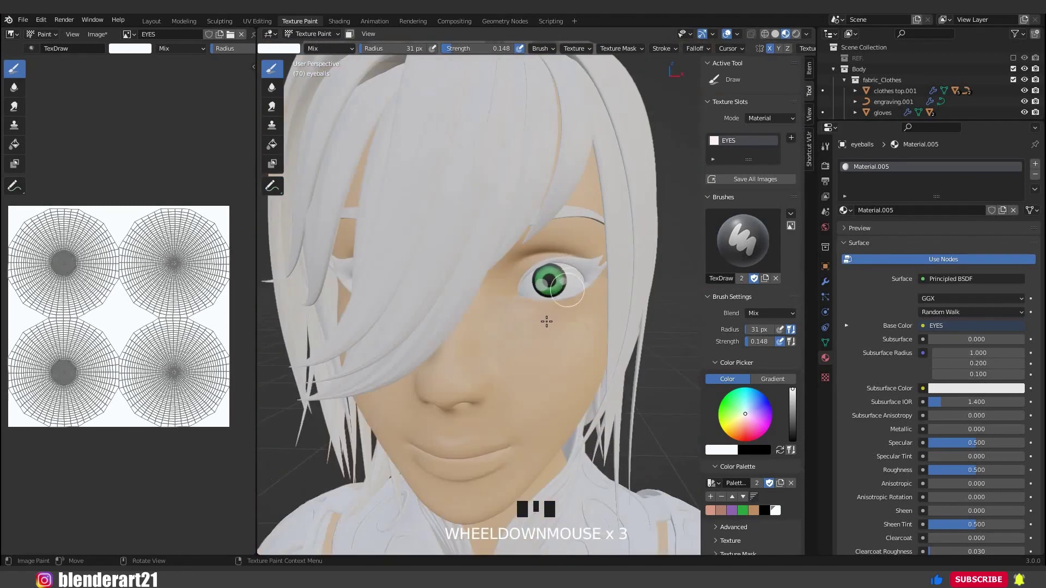